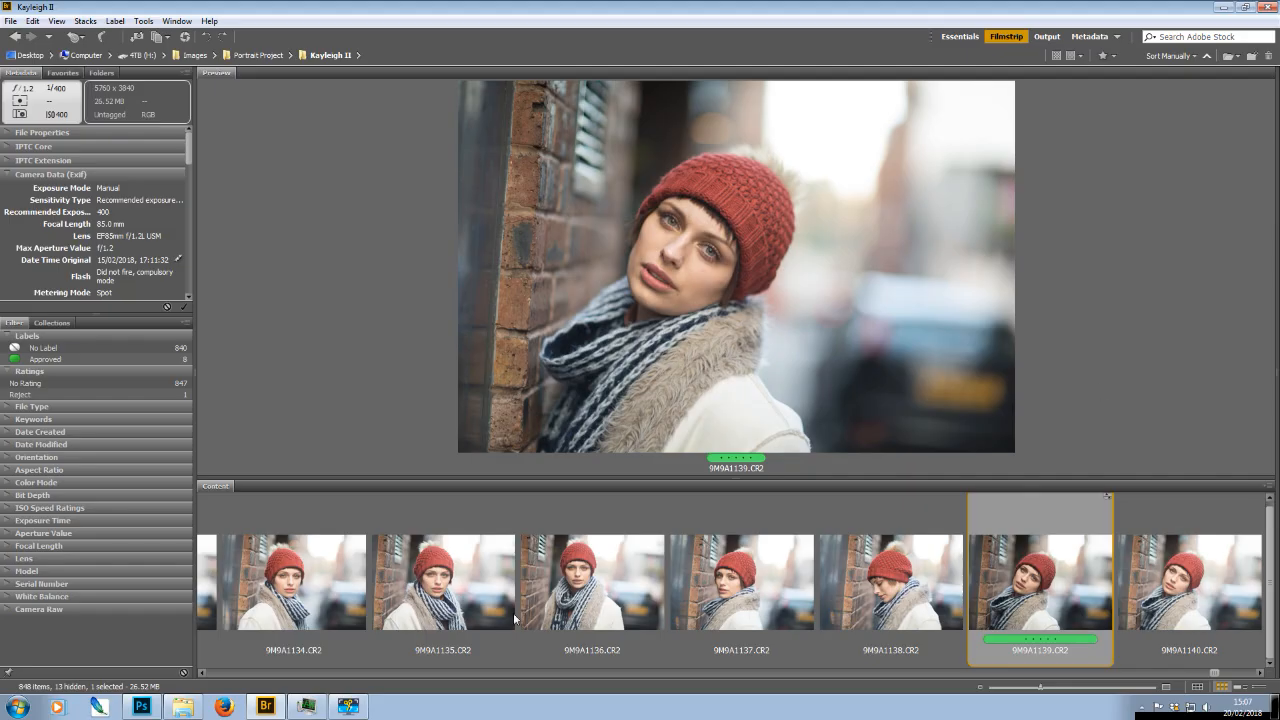
# Browse the portrait photos from 9M9A1134.CR2 to 9M9A1139.CR2 one by one and compare 9M9A1139.CR2 with its neighbours
pyautogui.click(337, 593)
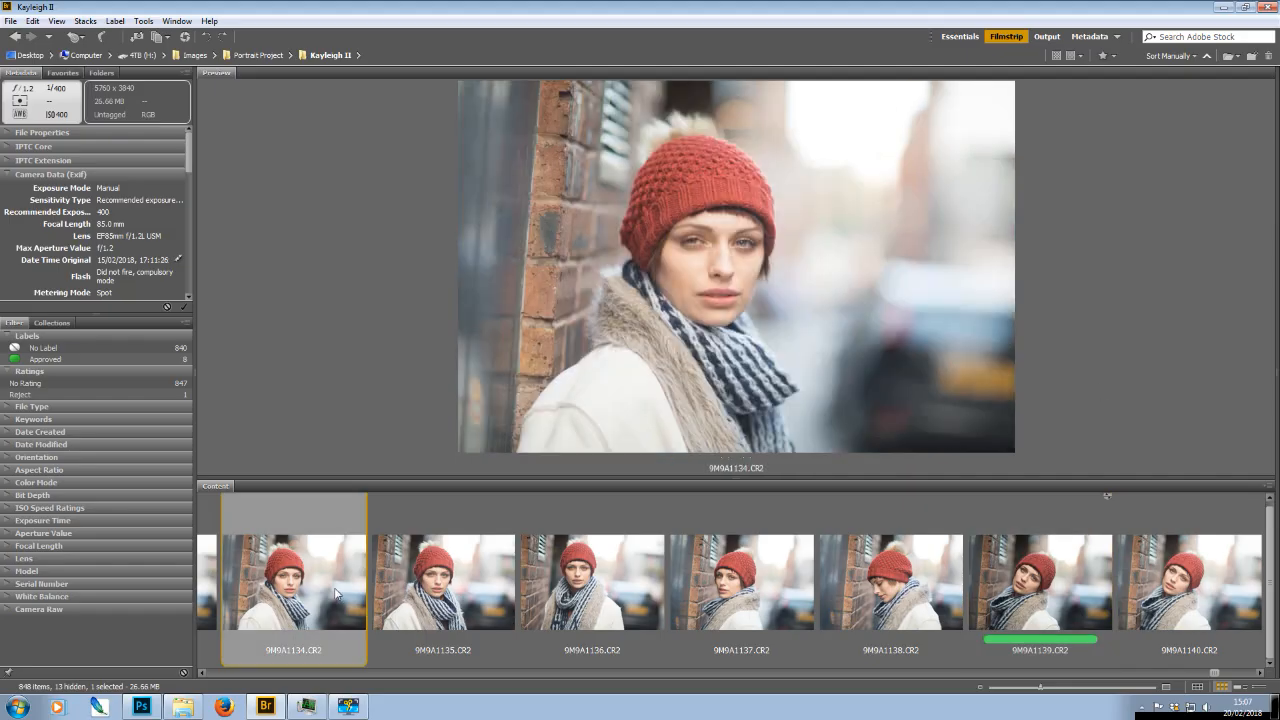
pyautogui.click(471, 599)
pyautogui.click(598, 601)
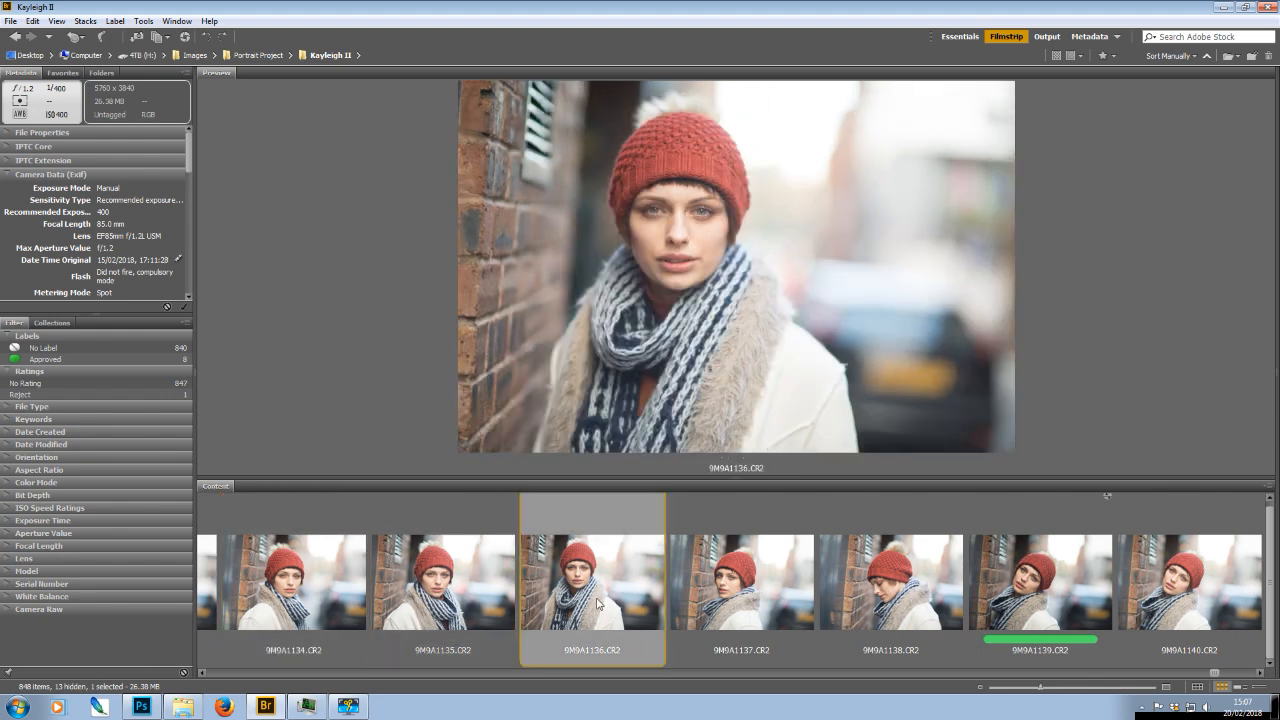
pyautogui.click(711, 596)
pyautogui.click(913, 596)
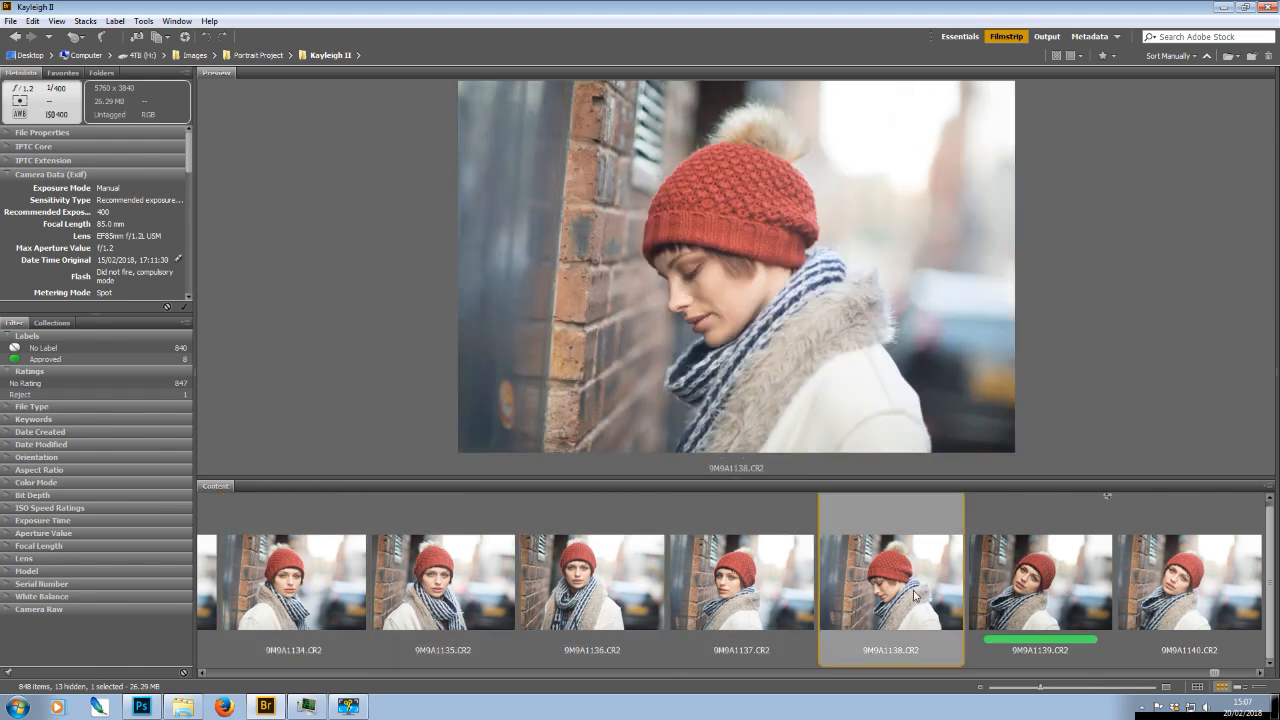
pyautogui.click(1030, 610)
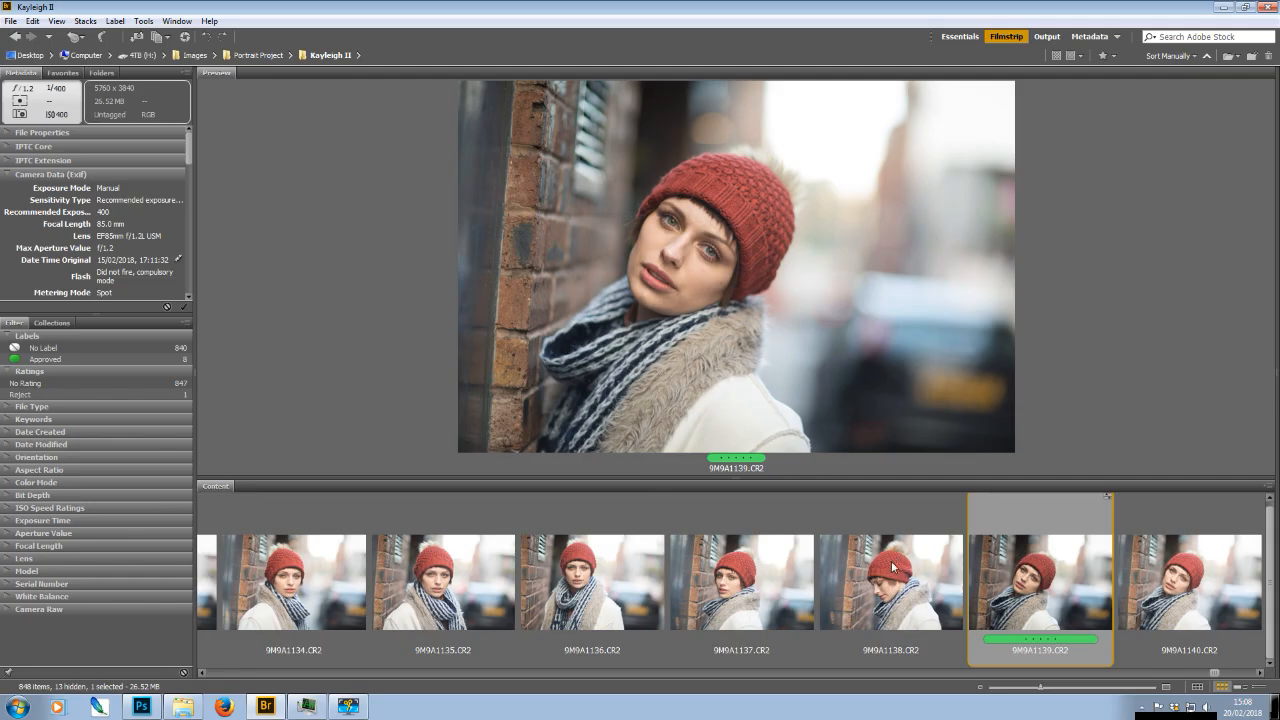
pyautogui.click(749, 582)
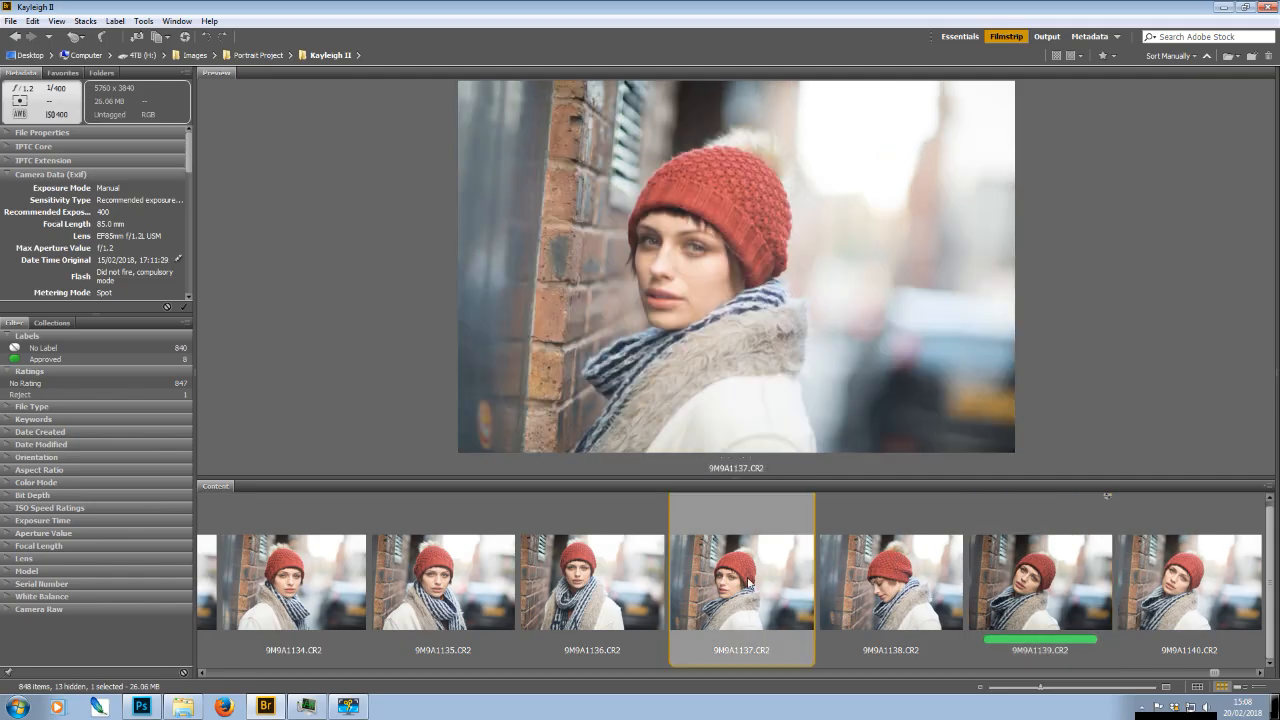
pyautogui.click(884, 575)
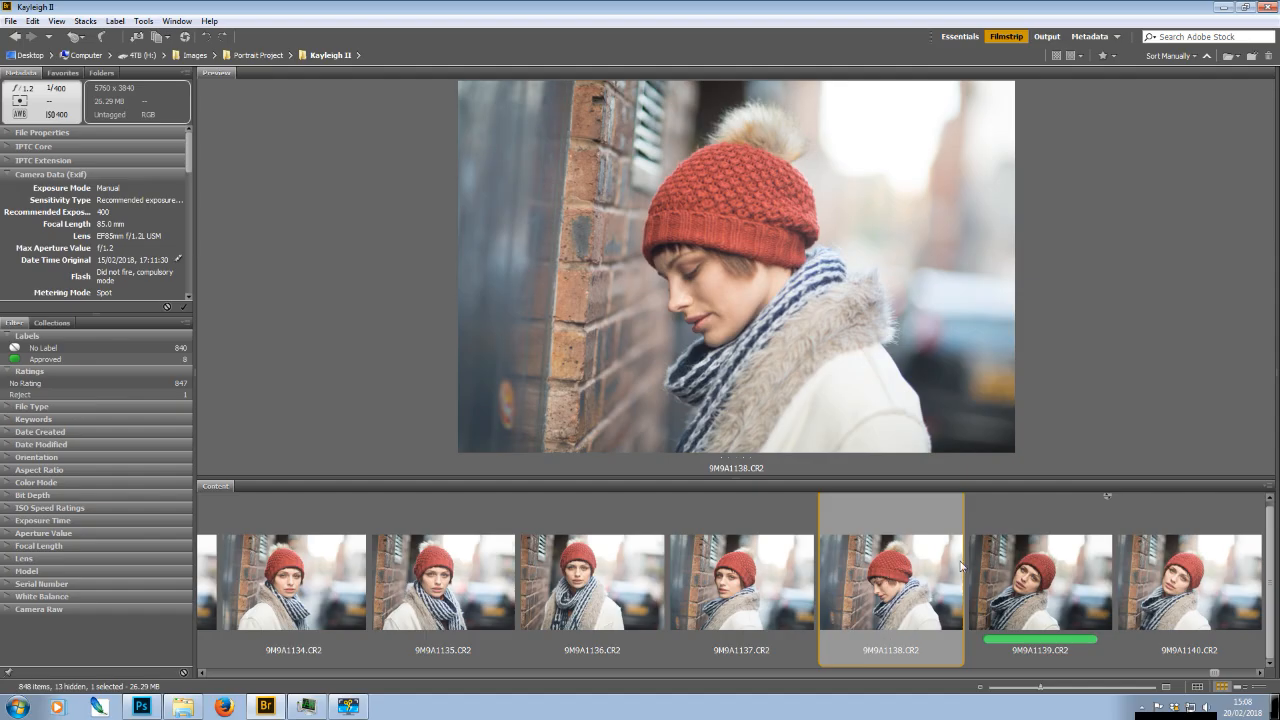
pyautogui.click(993, 570)
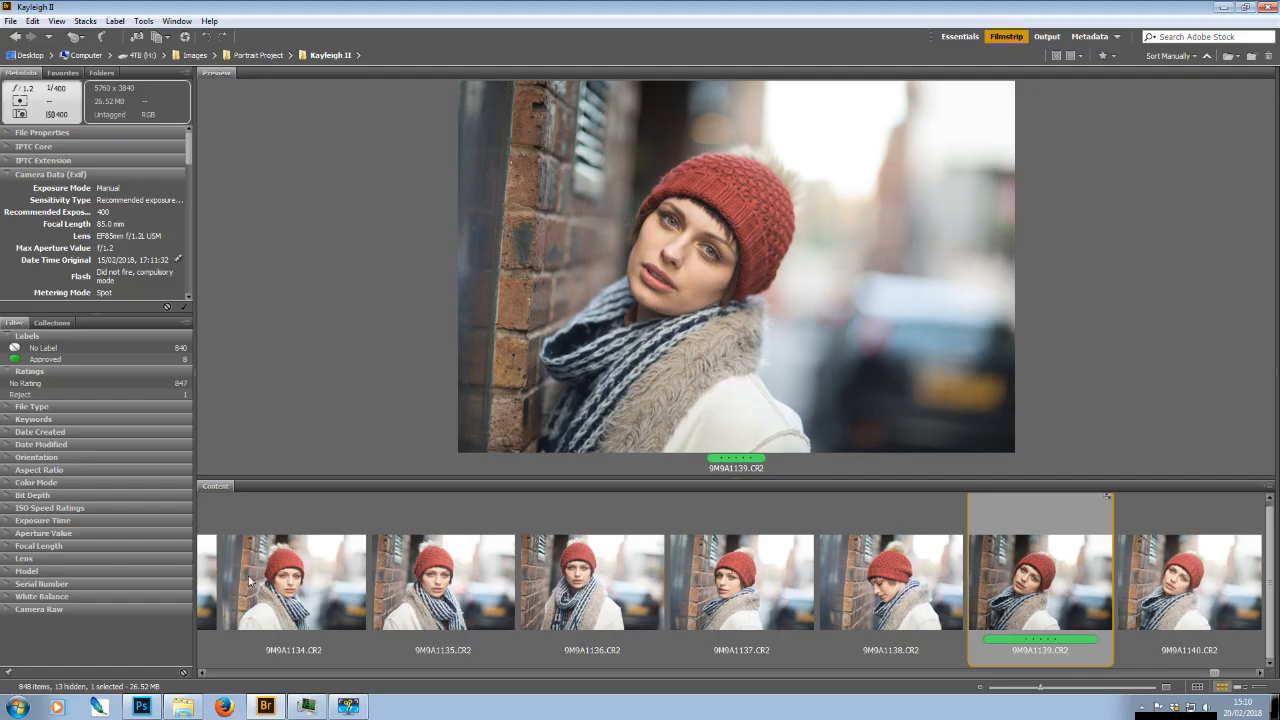
# Switch to Photoshop and compare the two open portraits, 9M9A0379.jpg and 9M9A0413.jpg, leaving the Crop tool for the Move tool
pyautogui.click(142, 707)
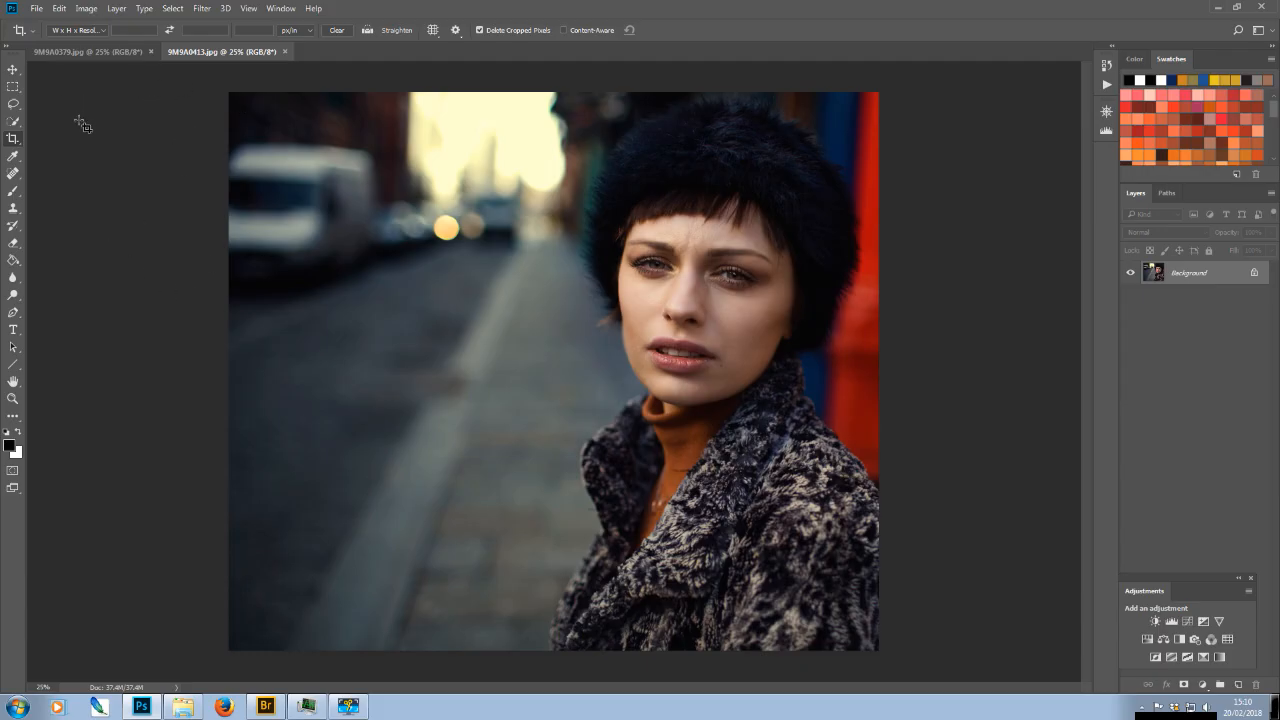
pyautogui.click(101, 54)
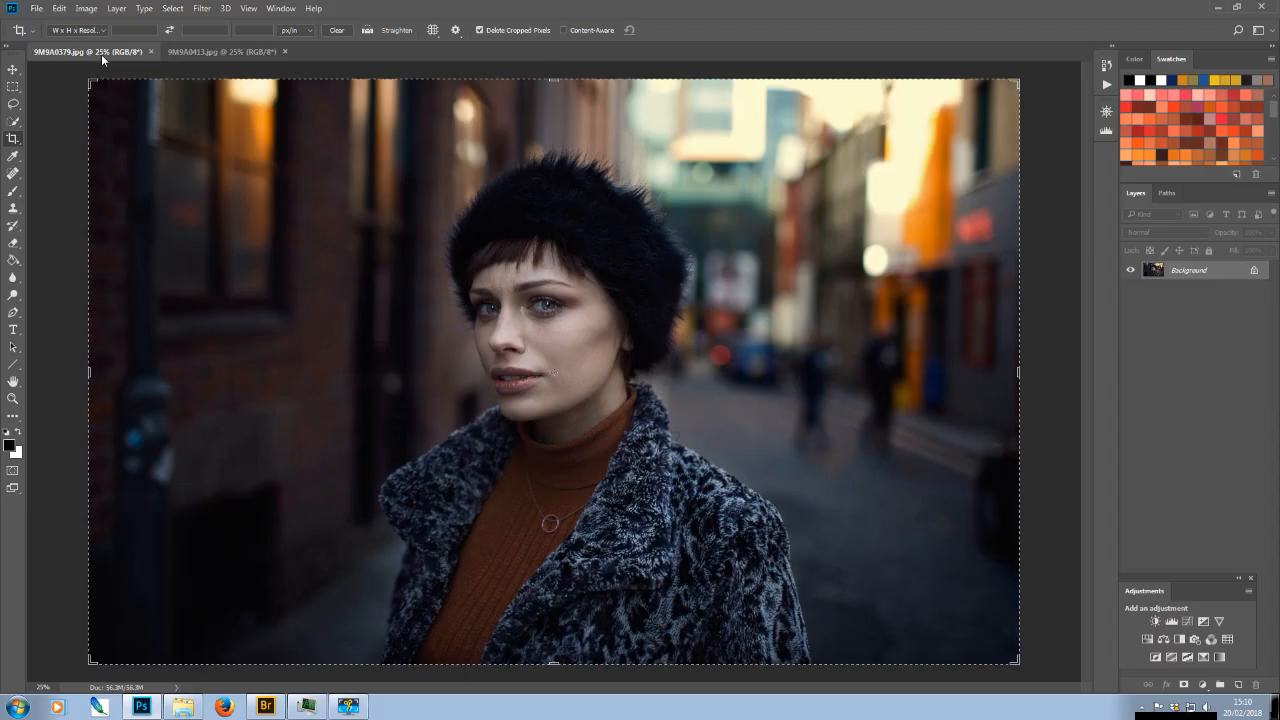
pyautogui.press('Escape')
pyautogui.click(13, 71)
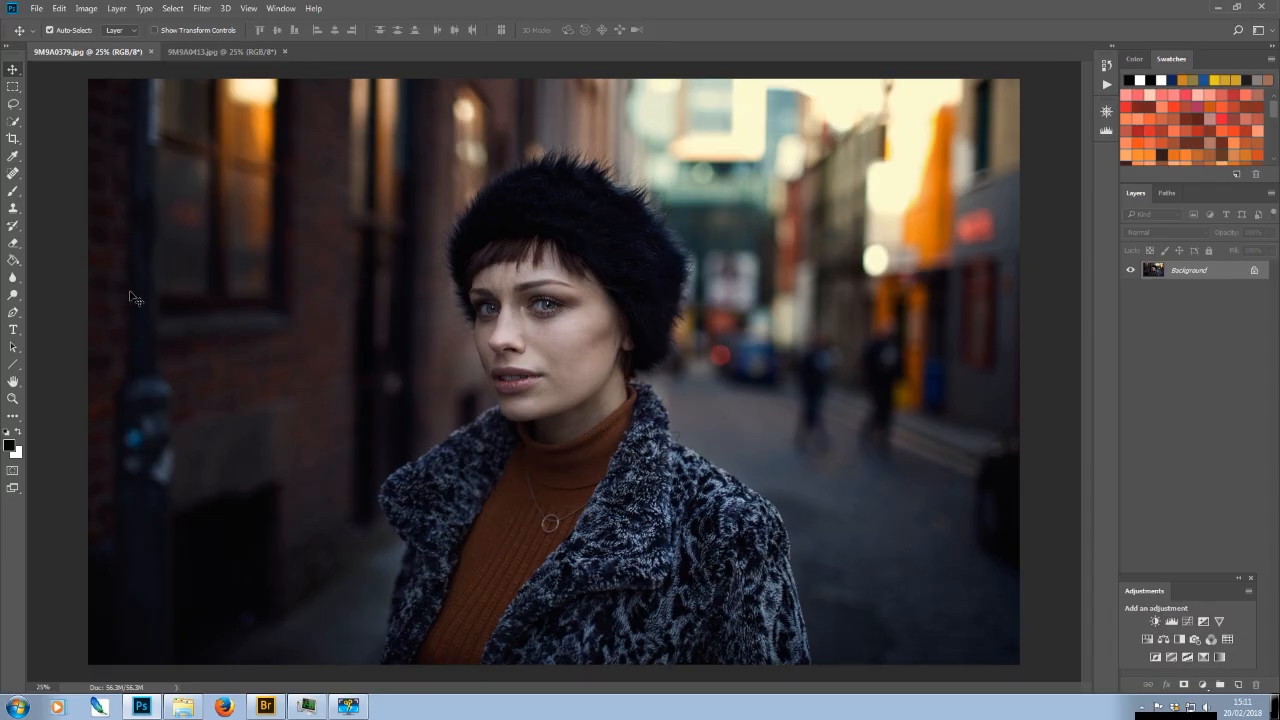
pyautogui.click(232, 52)
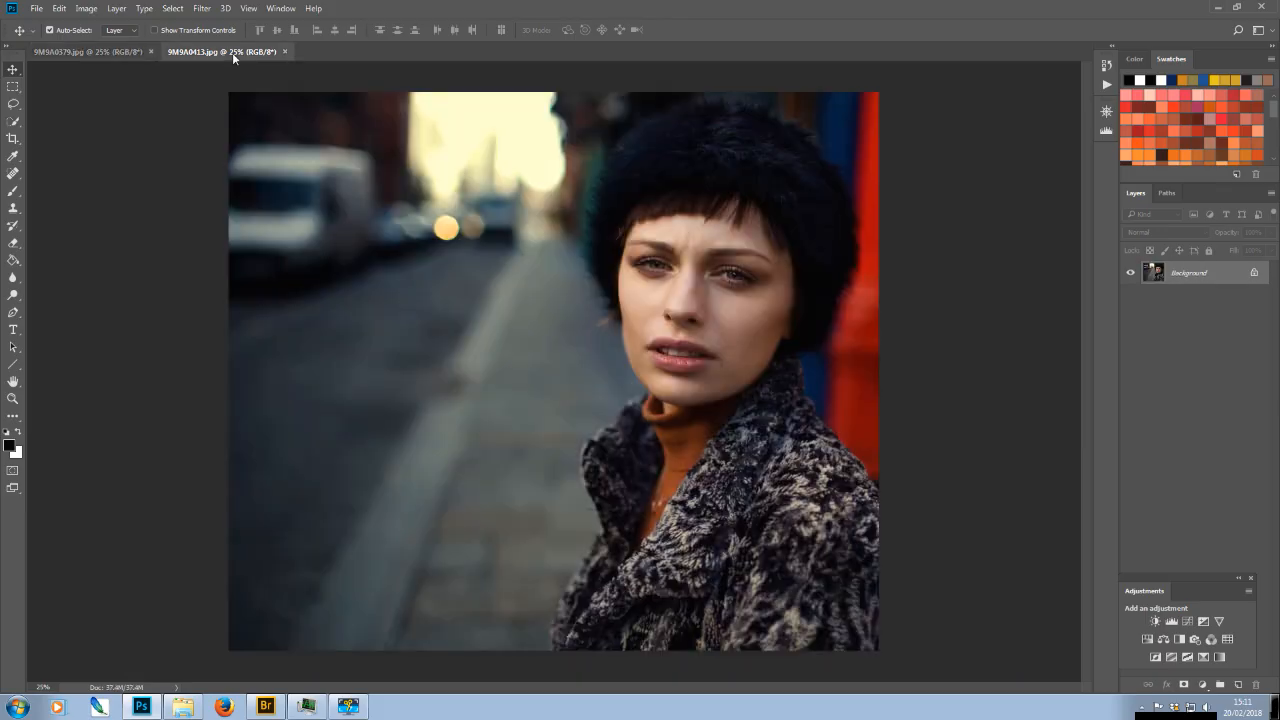
pyautogui.click(106, 49)
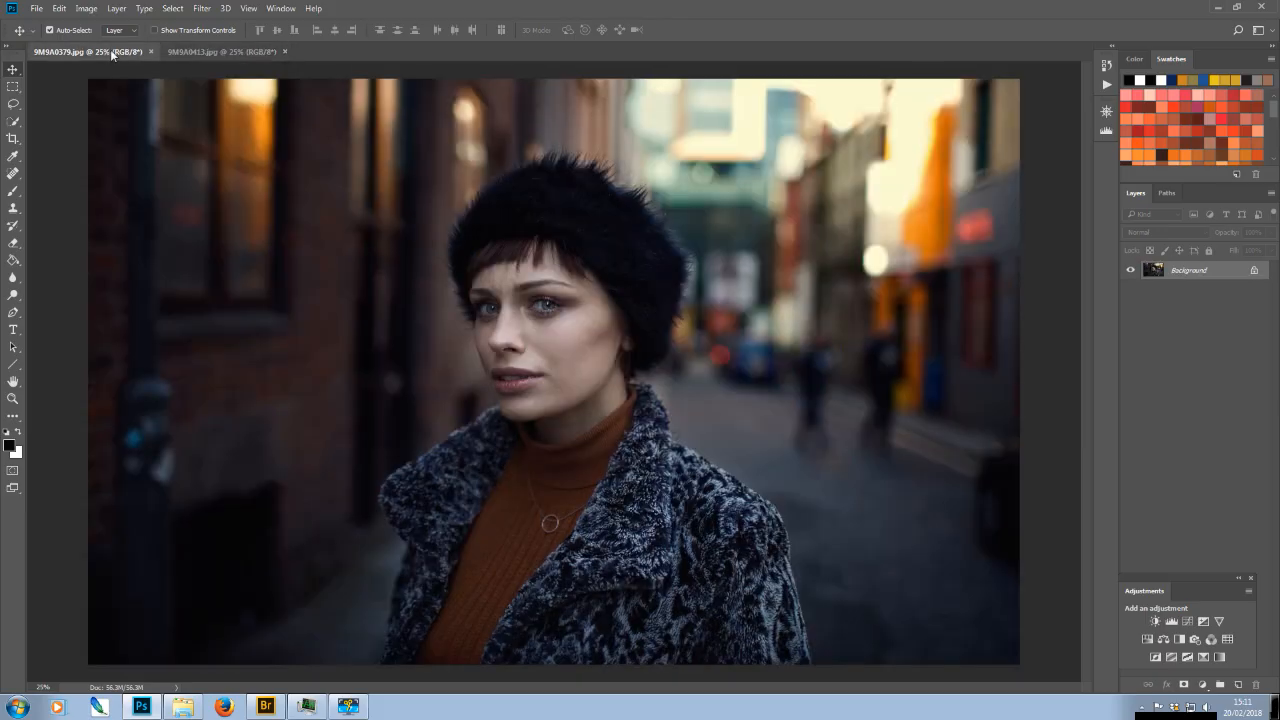
# Switch back to Bridge and open 9M9A1139.CR2 in Camera Raw
pyautogui.click(262, 707)
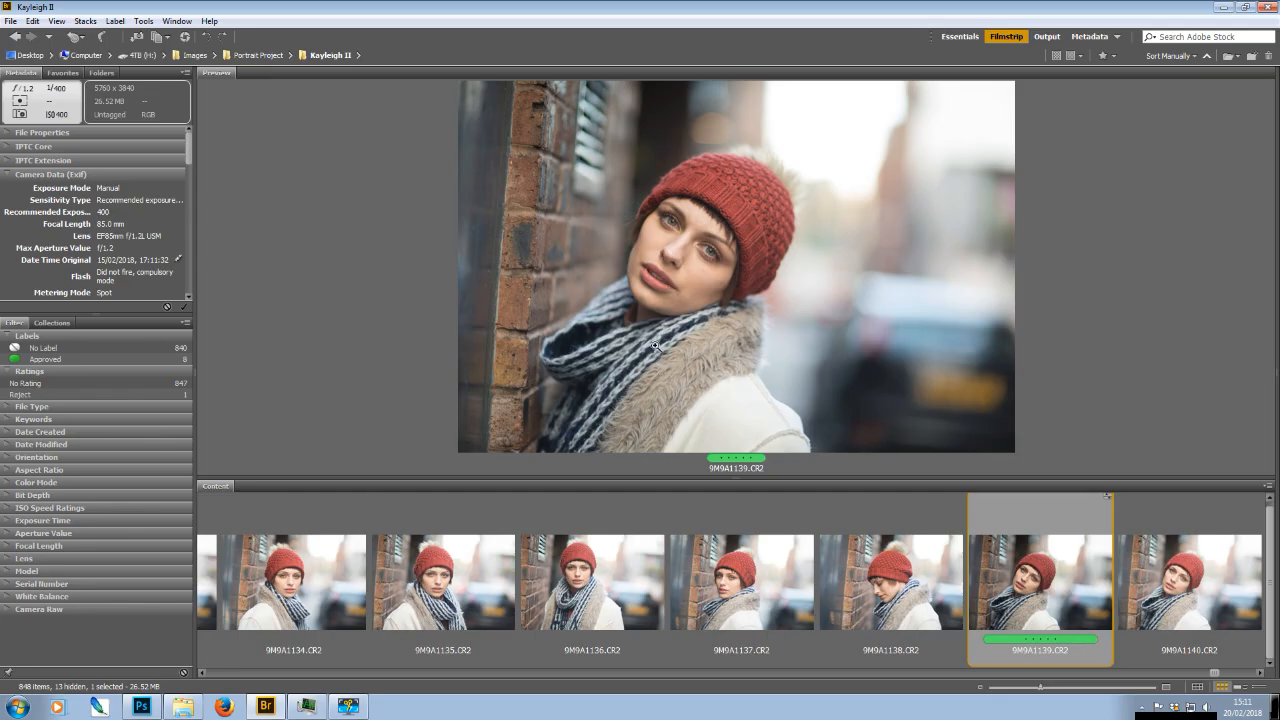
pyautogui.rightClick(1007, 511)
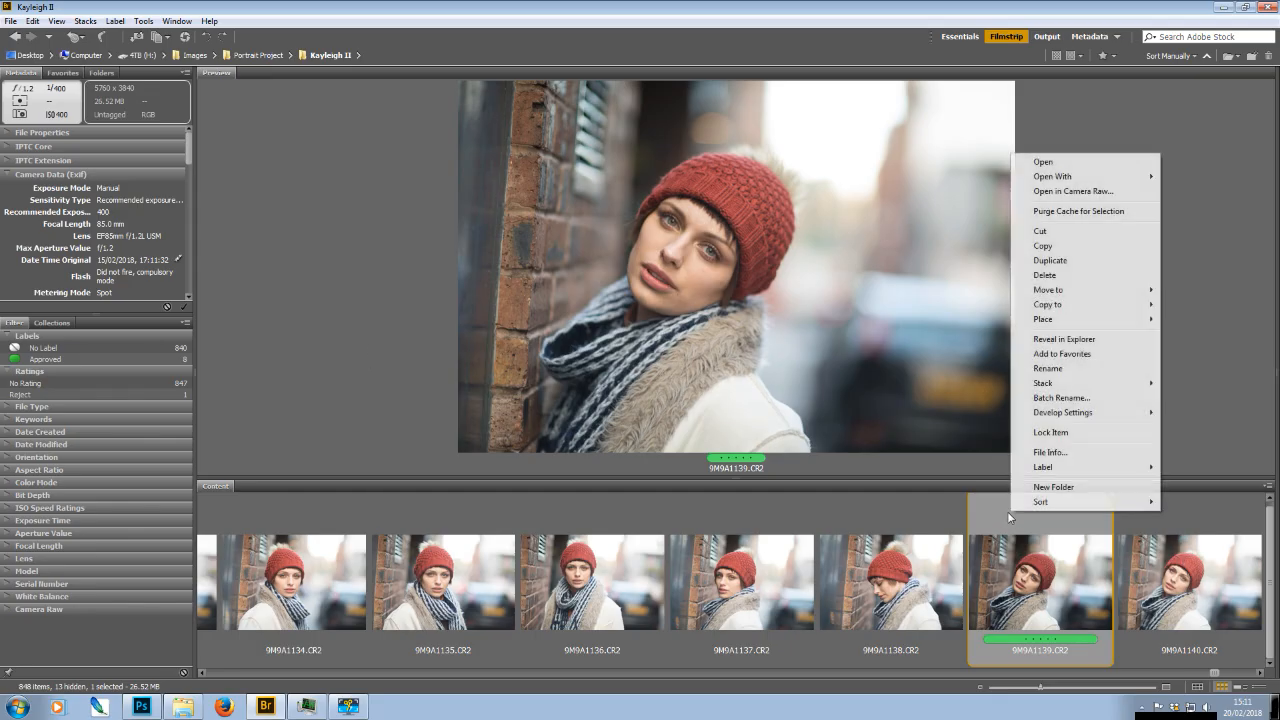
pyautogui.click(1043, 162)
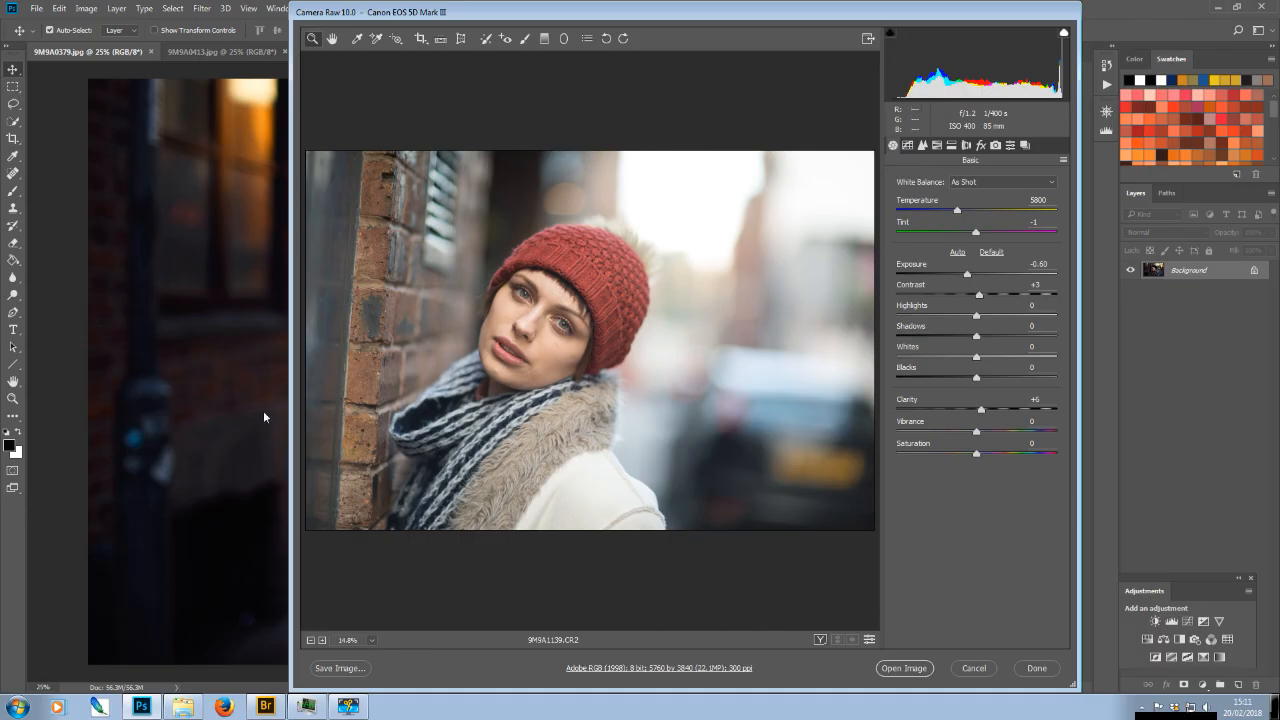
pyautogui.click(1051, 187)
pyautogui.click(1030, 203)
pyautogui.click(1051, 187)
pyautogui.click(1031, 191)
# Try lowering the exposure to -1.15 and bring it back to -0.60 while judging the face
pyautogui.hotkey('ctrl', '+')
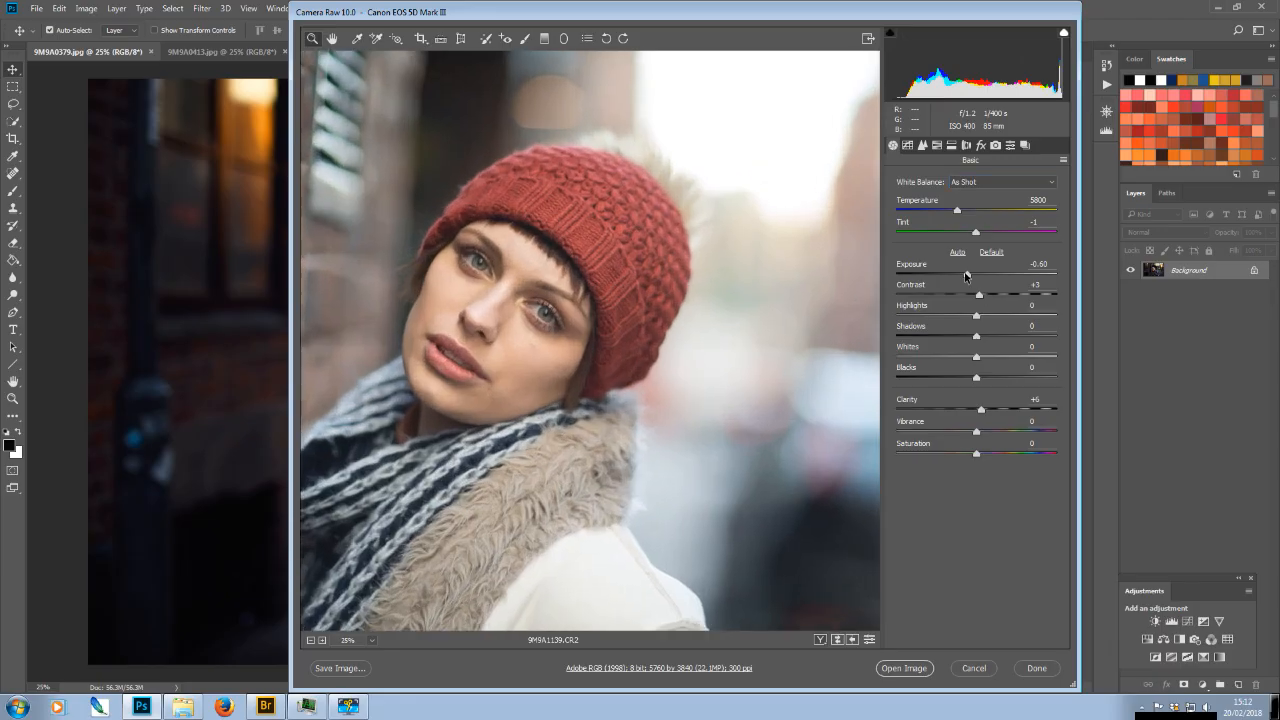
pyautogui.click(966, 275)
pyautogui.moveTo(966, 275); pyautogui.dragTo(957, 276)
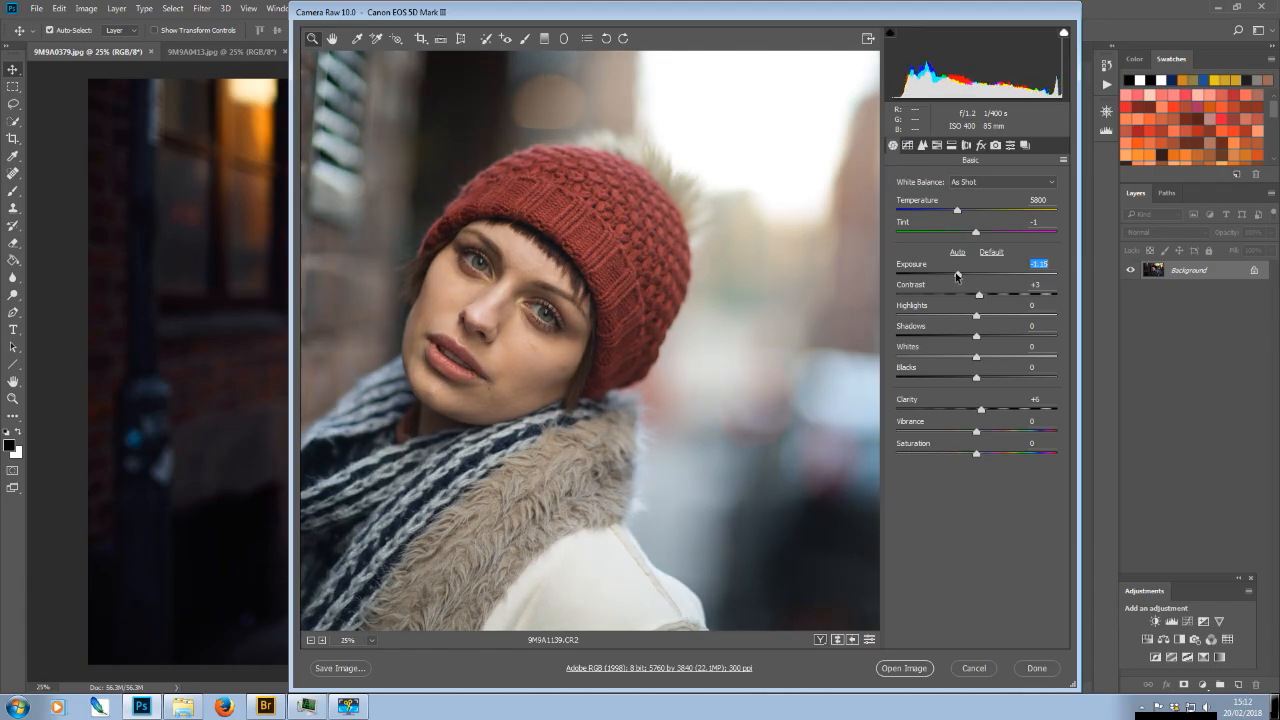
pyautogui.moveTo(957, 276); pyautogui.dragTo(959, 281)
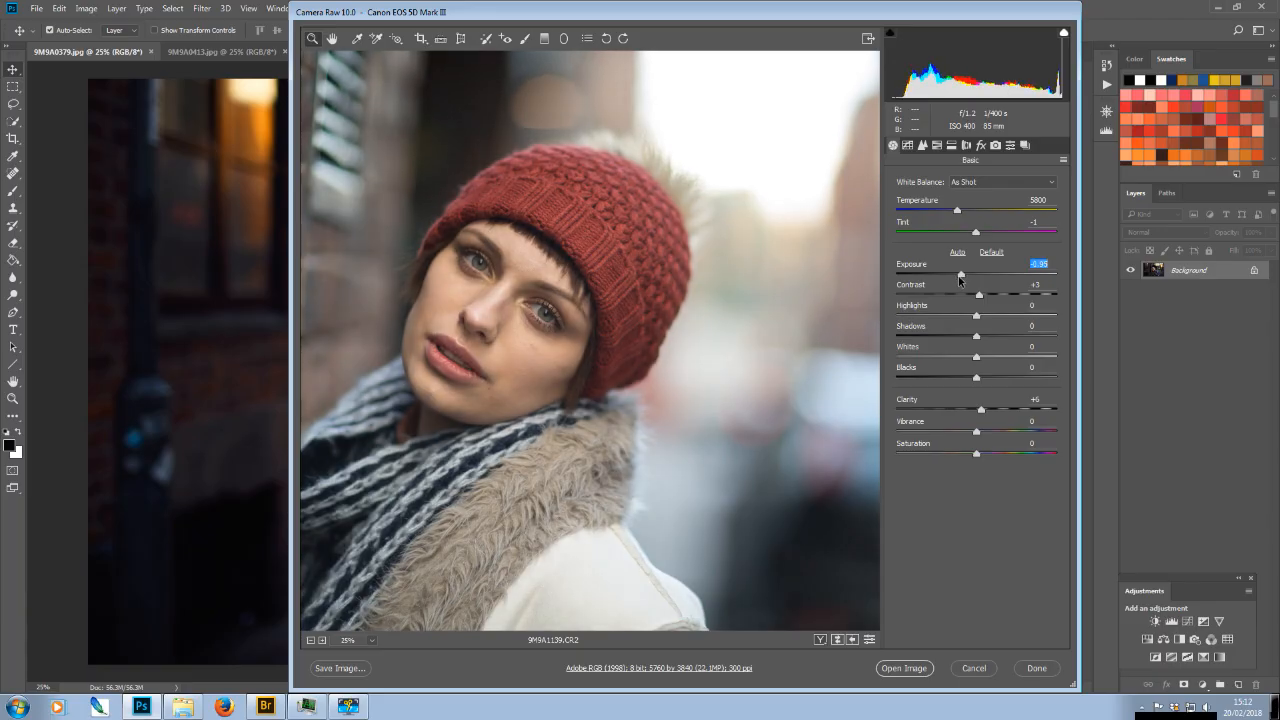
pyautogui.moveTo(959, 281); pyautogui.dragTo(962, 279)
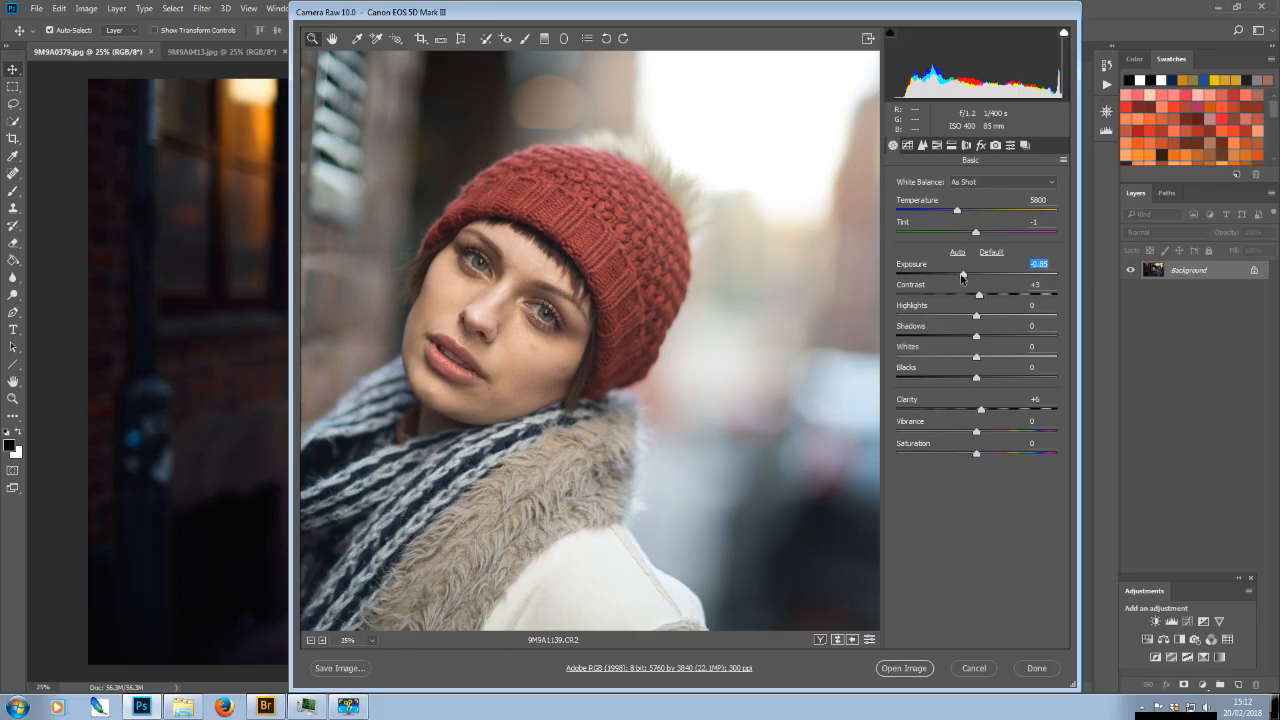
pyautogui.moveTo(962, 279); pyautogui.dragTo(966, 279)
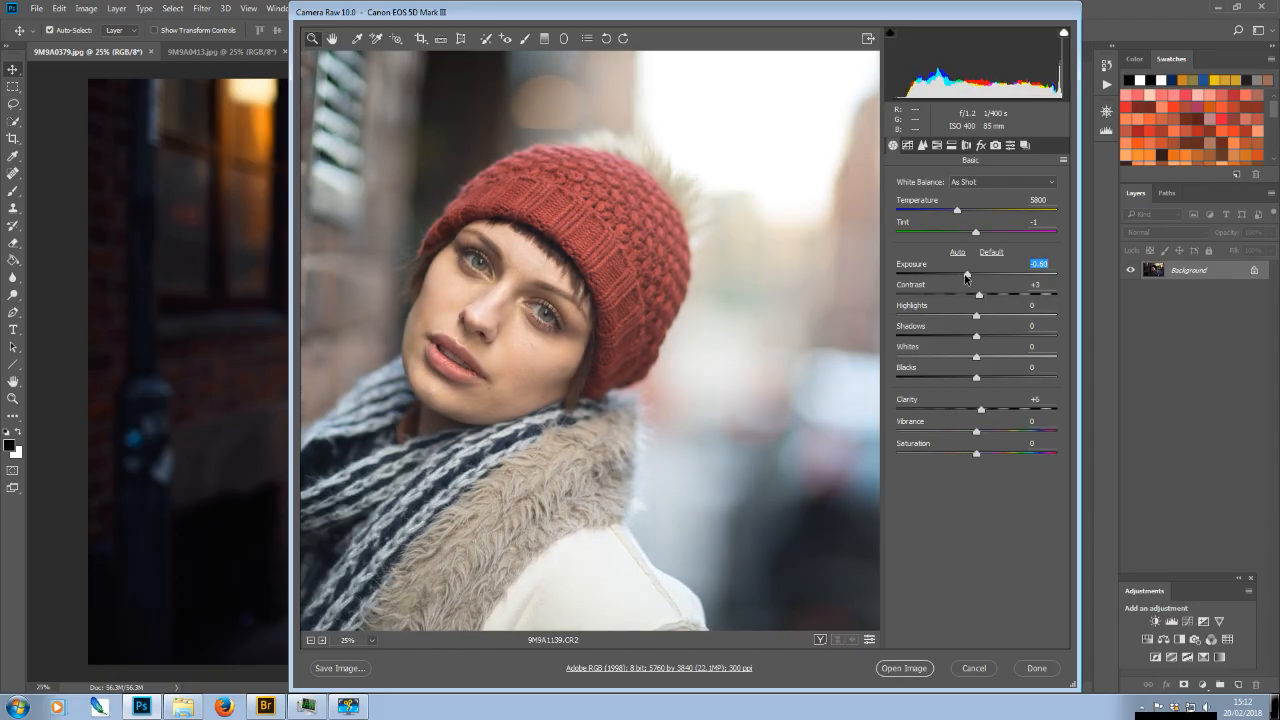
pyautogui.hotkey('ctrl', '-')
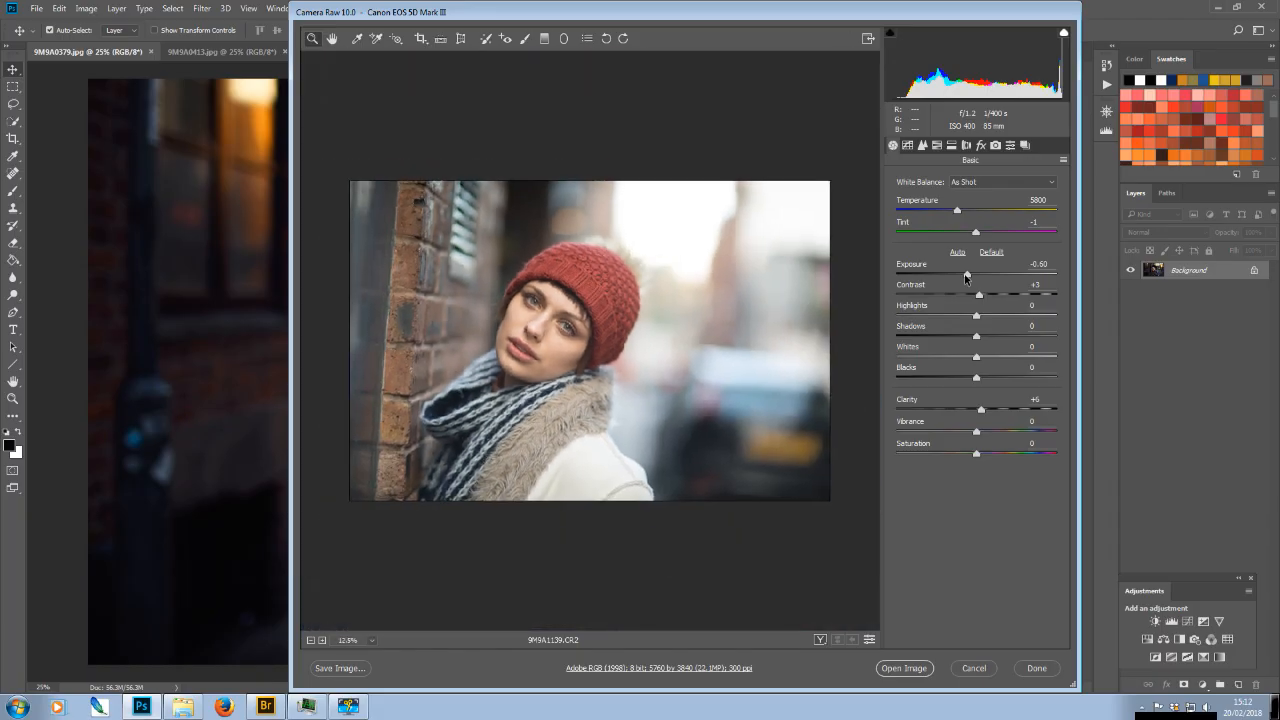
pyautogui.hotkey('ctrl', '+')
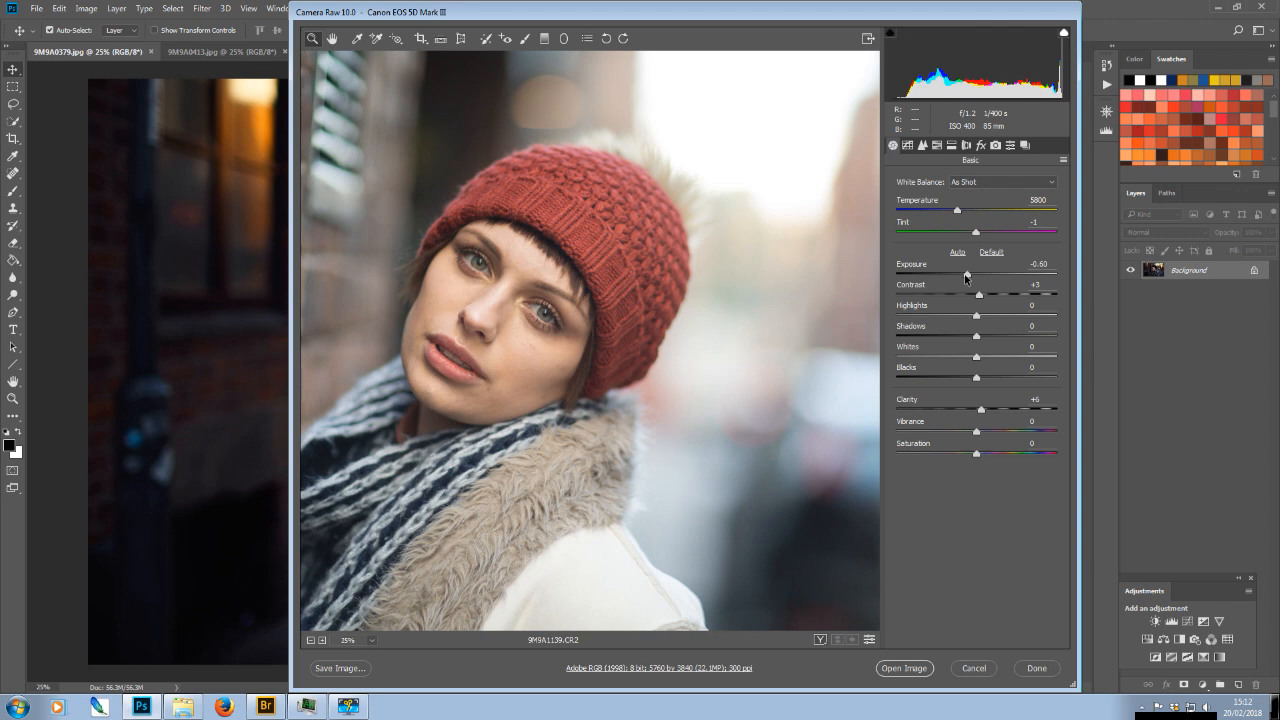
# Set the contrast to +8 and the shadows to -8
pyautogui.hotkey('ctrl', '-')
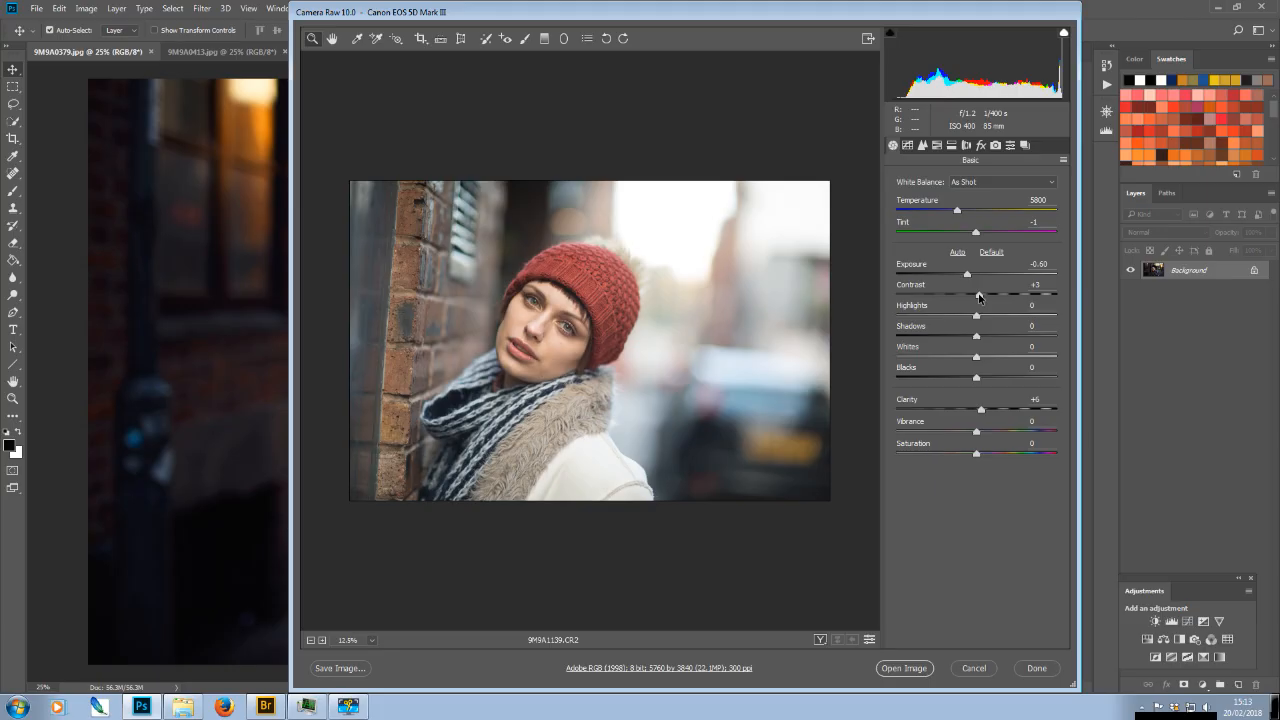
pyautogui.click(979, 296)
pyautogui.moveTo(979, 296); pyautogui.dragTo(983, 297)
pyautogui.click(977, 338)
pyautogui.moveTo(977, 341)
pyautogui.mouseDown()
pyautogui.moveTo(958, 343)
pyautogui.moveTo(970, 342)
pyautogui.mouseUp()
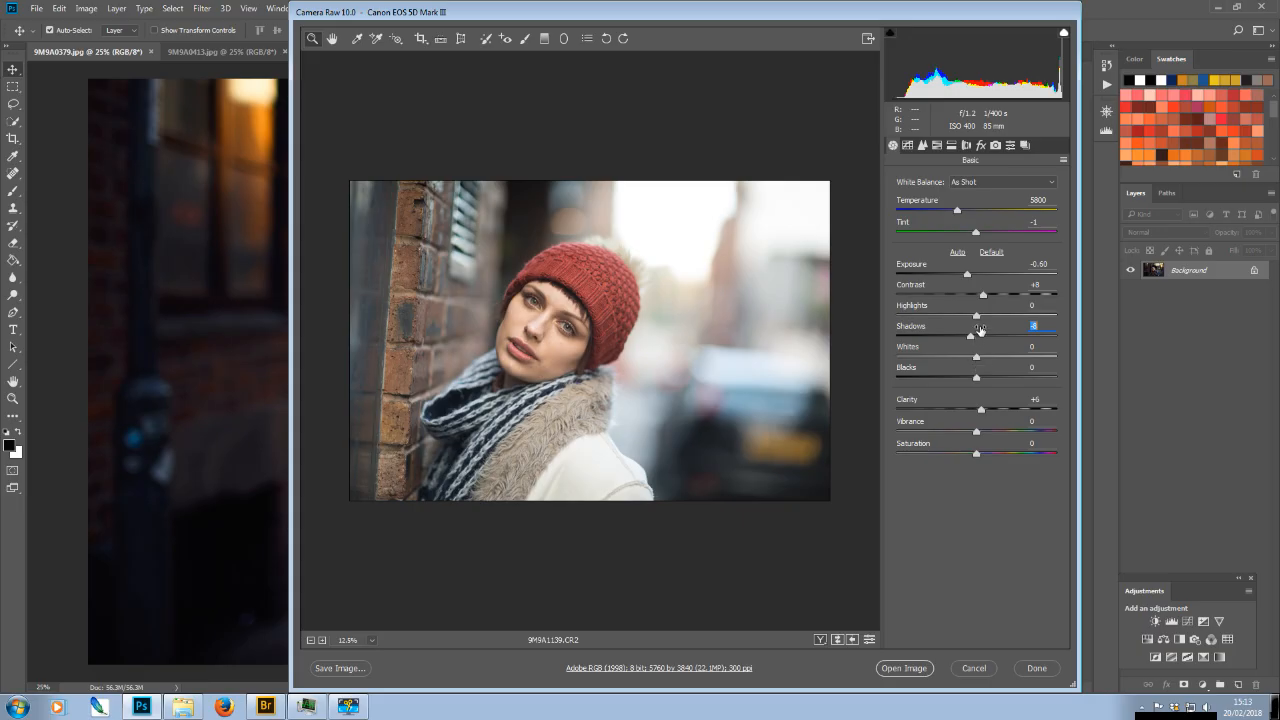
# Set the clarity to +7 and inspect the face up close
pyautogui.click(981, 410)
pyautogui.moveTo(981, 412); pyautogui.dragTo(983, 412)
pyautogui.hotkey('ctrl', '+')
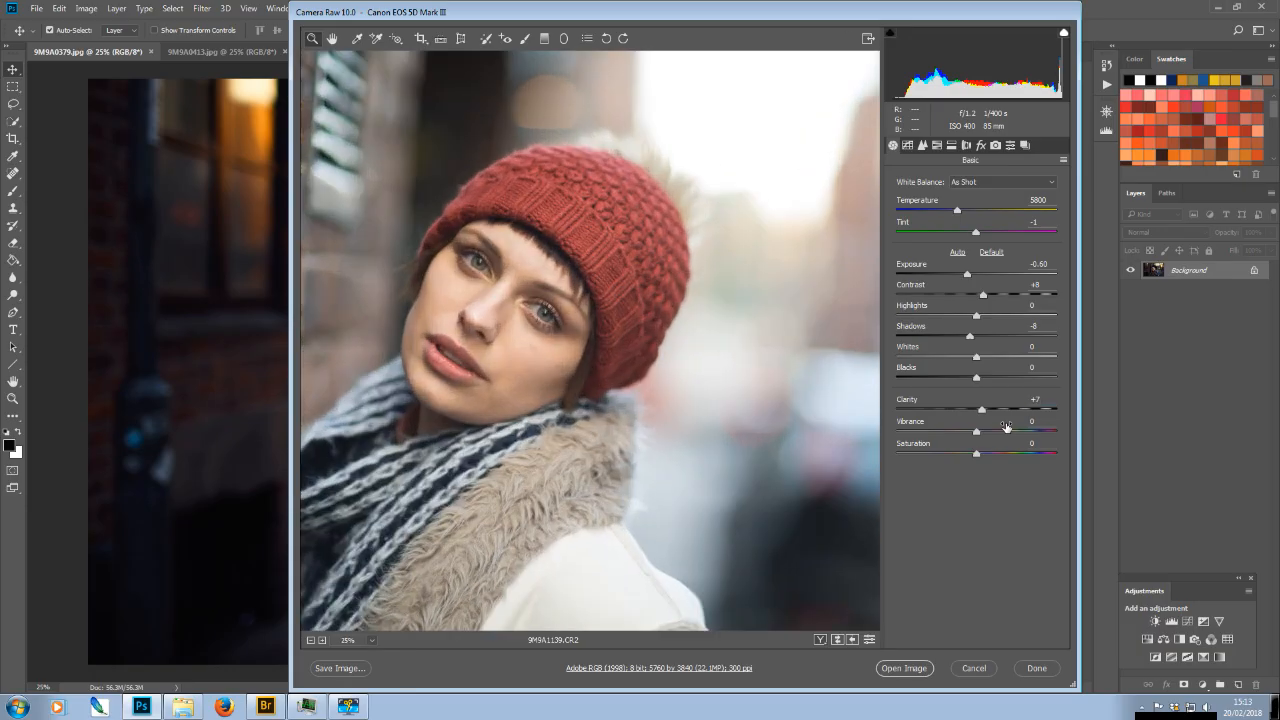
pyautogui.hotkey('ctrl', '+')
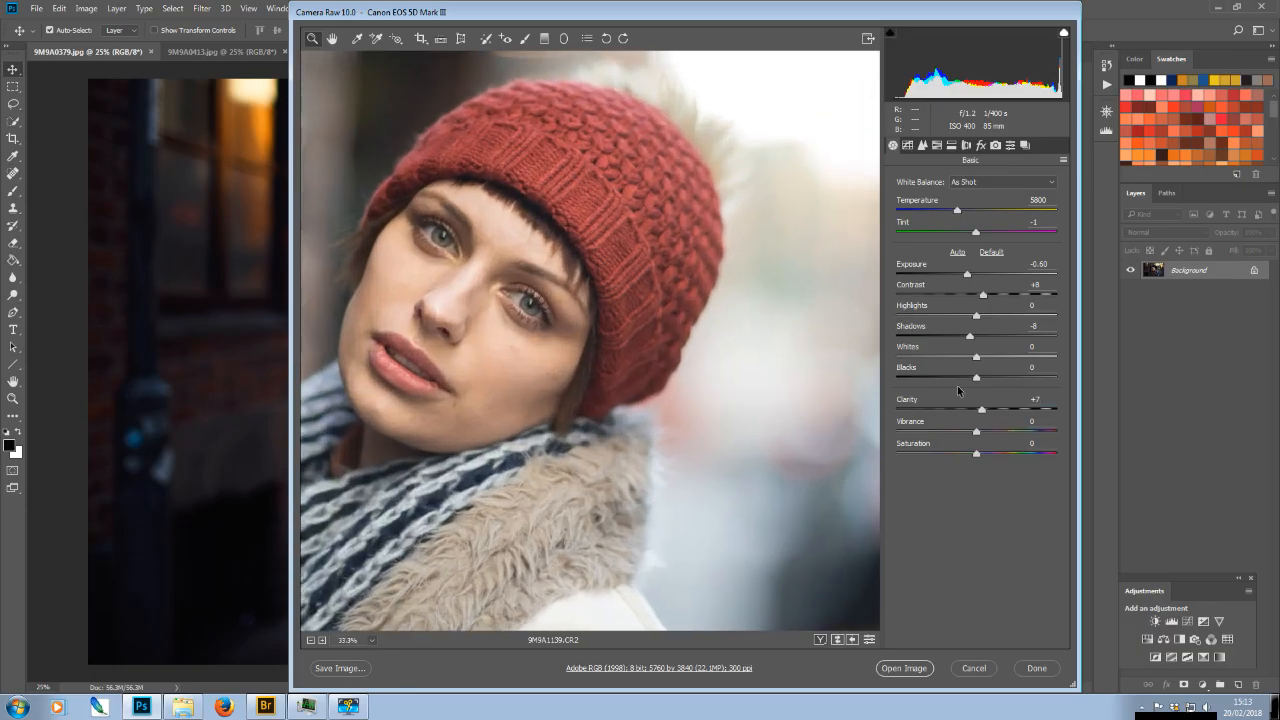
# Try exposures between -1.40 and -0.40 on the close-up of the face, and return the exposure to -0.60
pyautogui.click(966, 276)
pyautogui.moveTo(966, 276); pyautogui.dragTo(963, 278)
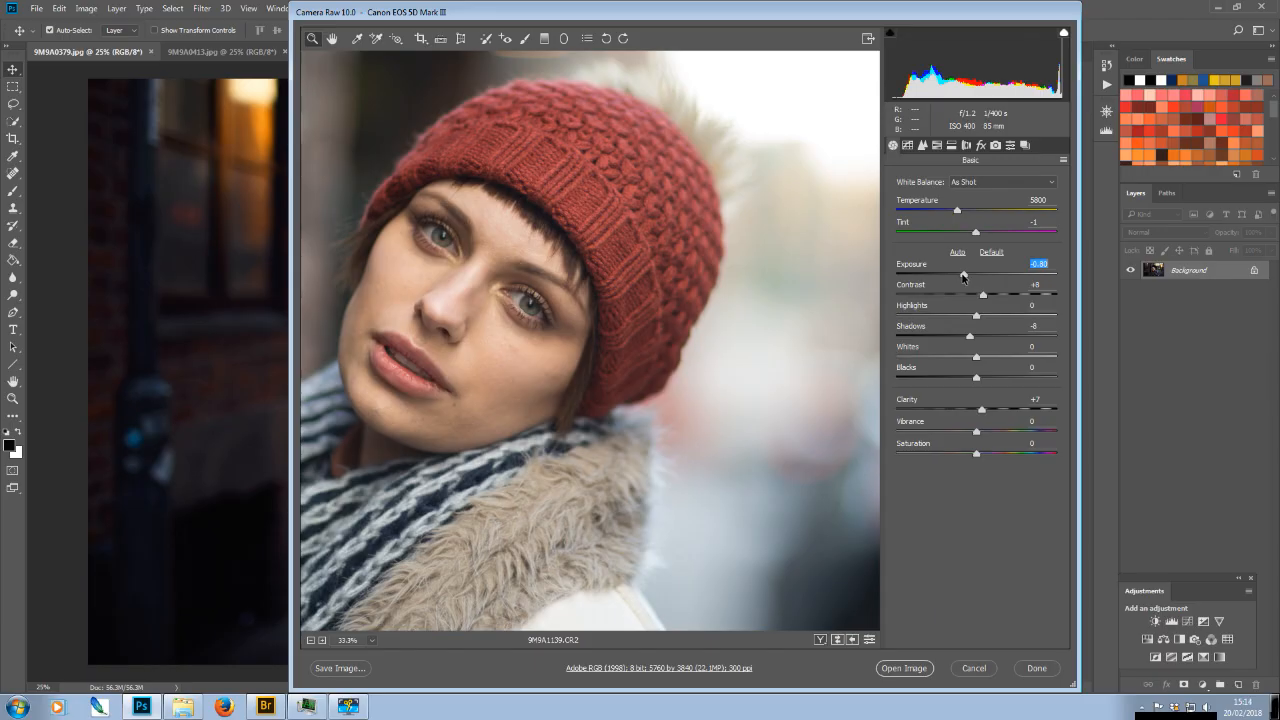
pyautogui.moveTo(963, 277); pyautogui.dragTo(953, 279)
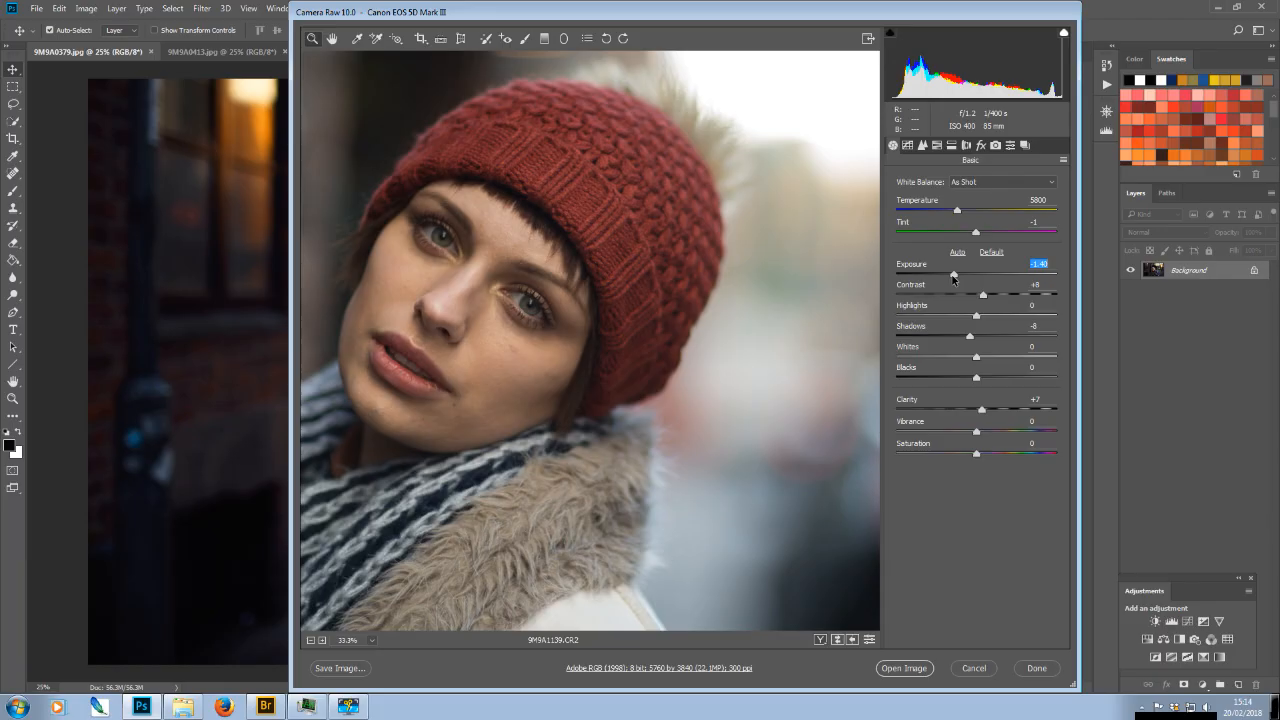
pyautogui.moveTo(954, 278); pyautogui.dragTo(969, 277)
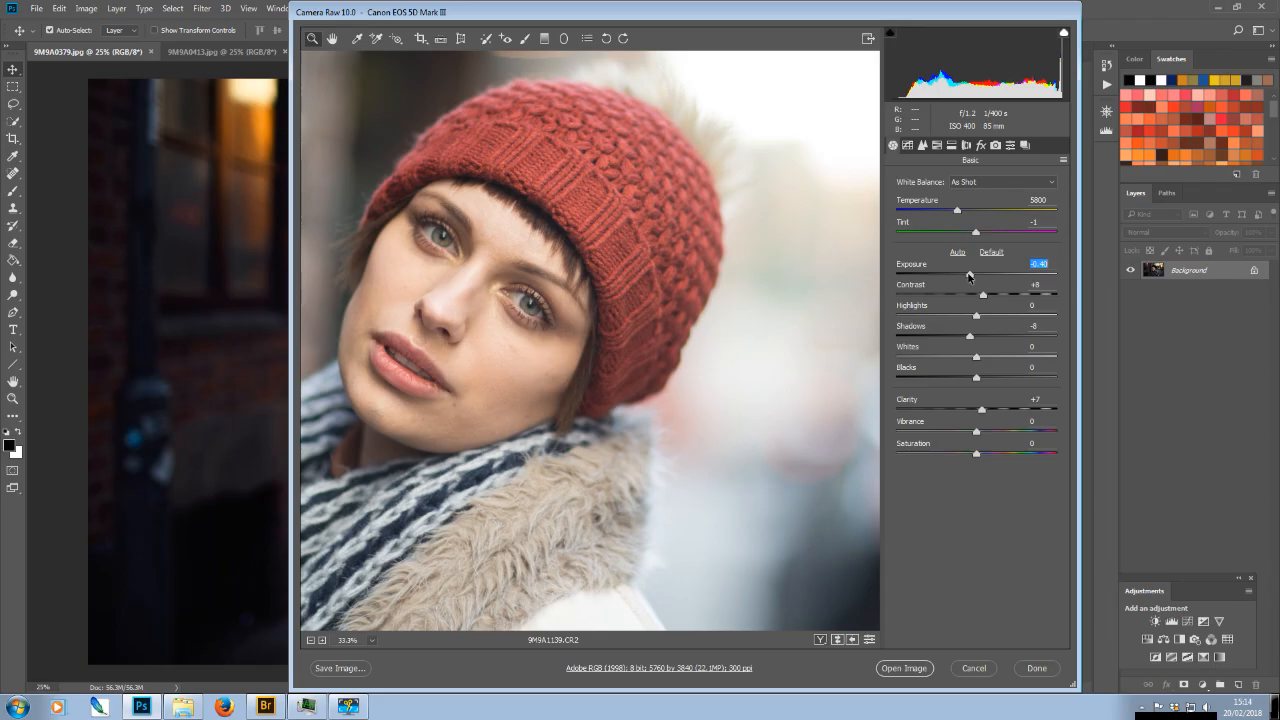
pyautogui.moveTo(969, 277); pyautogui.dragTo(967, 276)
pyautogui.moveTo(967, 276); pyautogui.dragTo(966, 275)
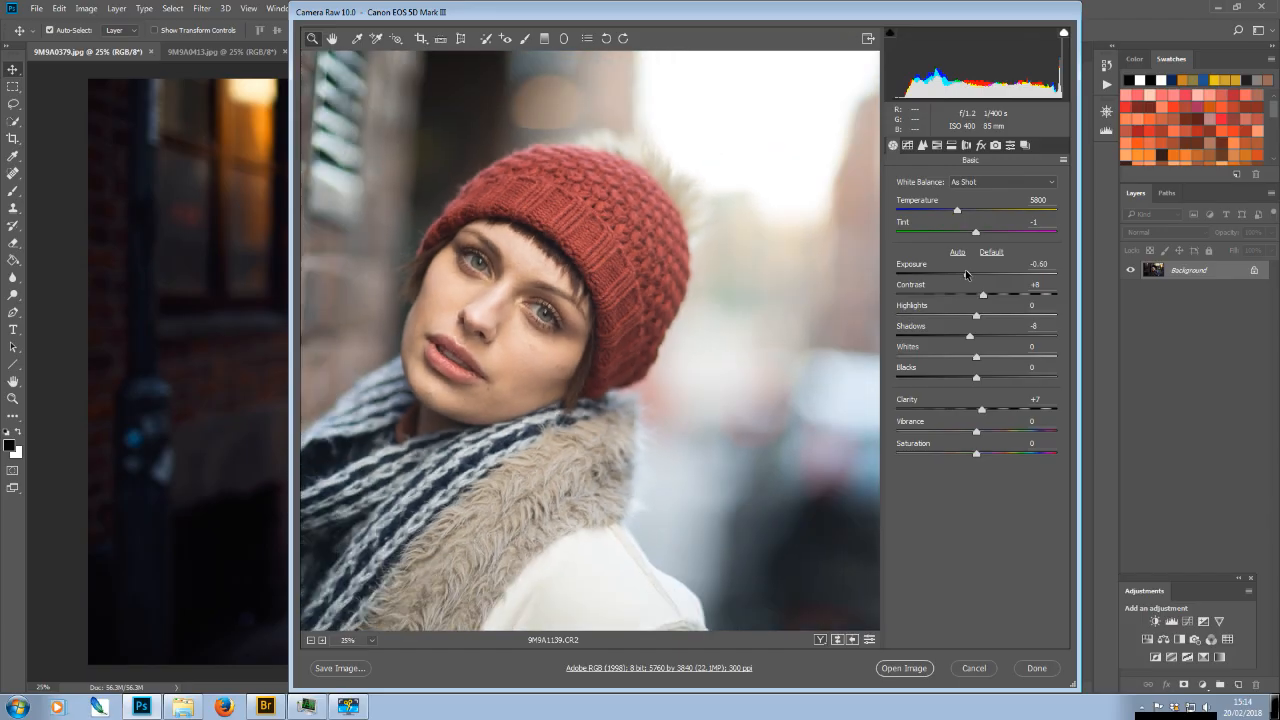
# Open the adjusted raw photo in Photoshop and duplicate its background layer
pyautogui.hotkey('ctrl', '-')
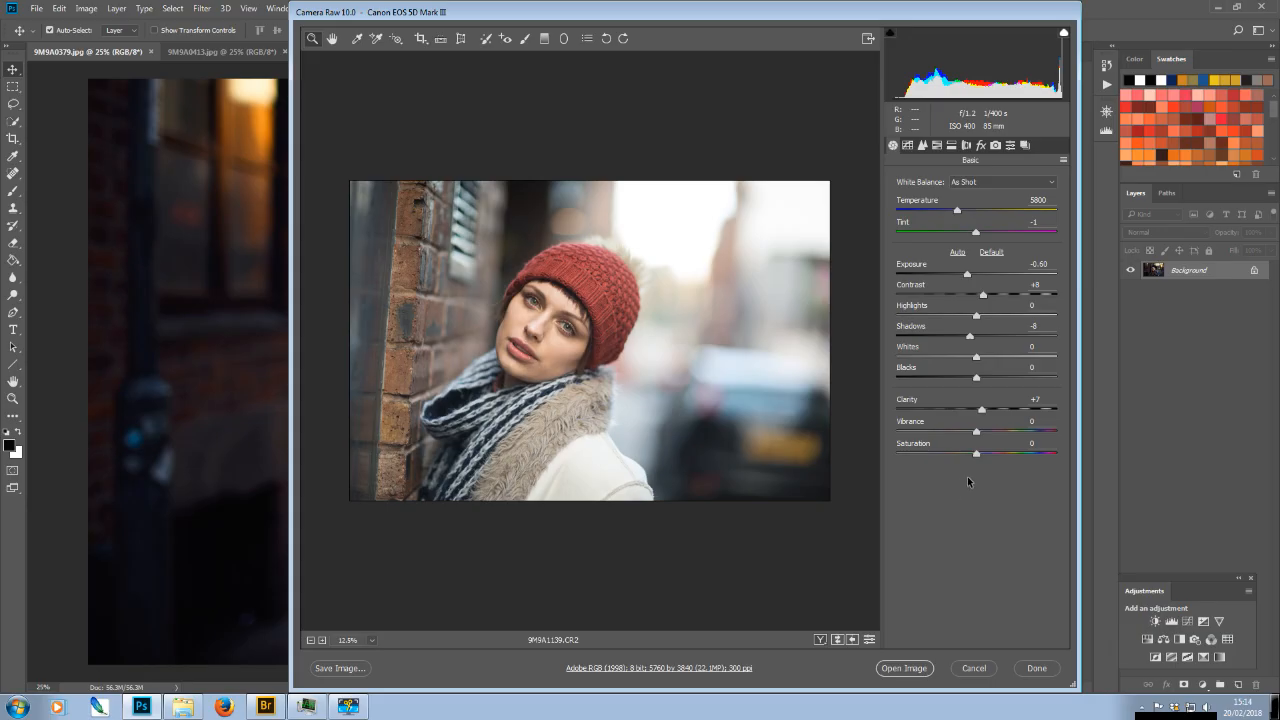
pyautogui.click(904, 668)
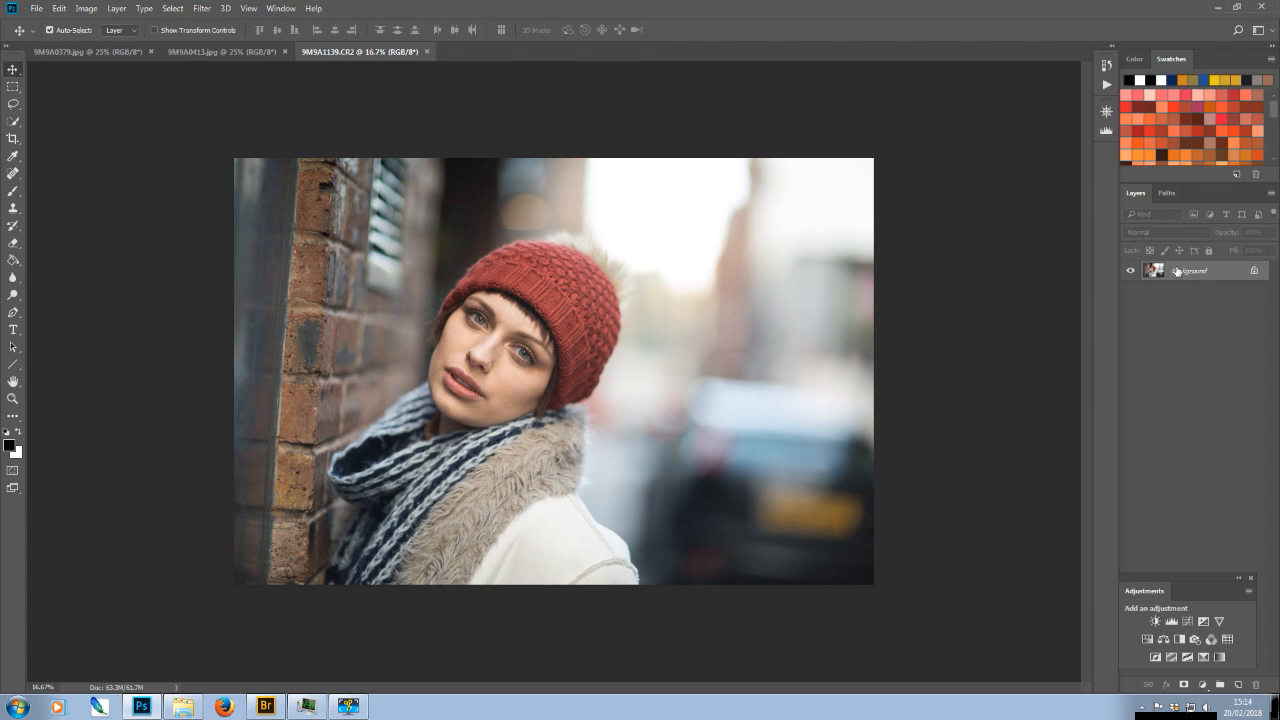
pyautogui.hotkey('ctrl', 'j')
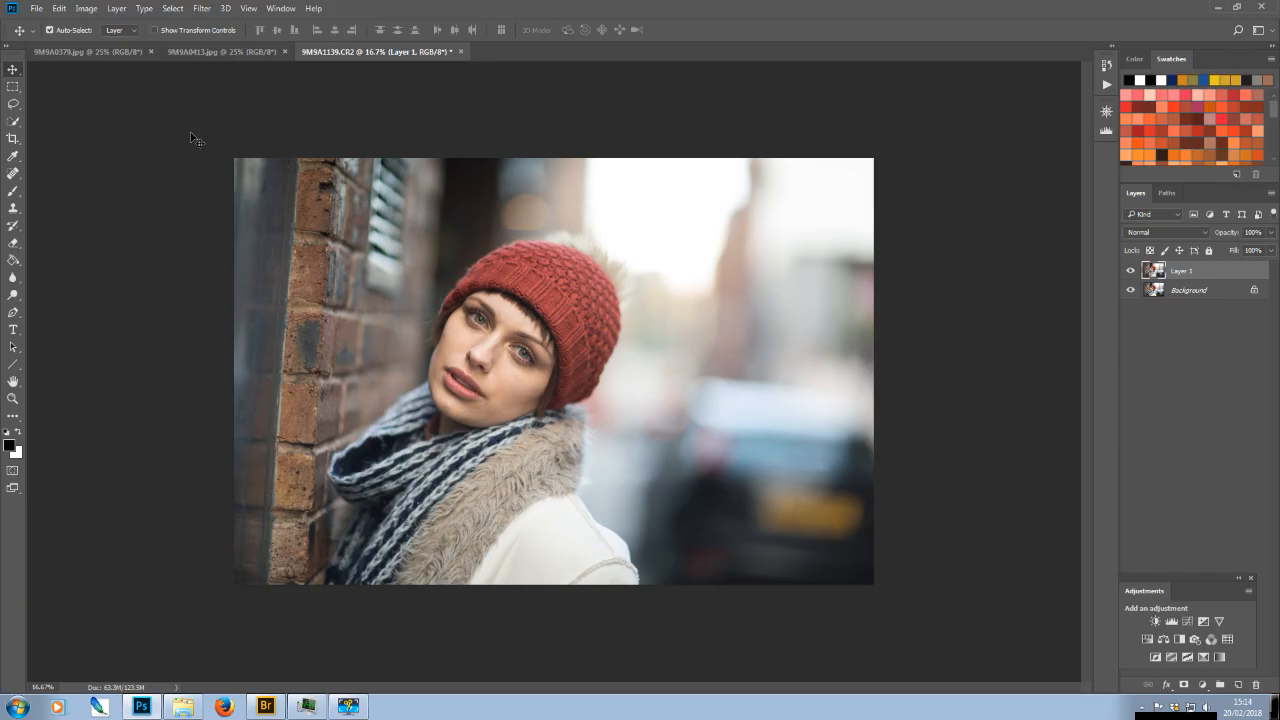
# Rotate the duplicated photo layer about 3.5 degrees counter-clockwise with Free Transform so the brick wall stands vertical
pyautogui.press('ctrl')
pyautogui.hotkey('ctrl', 't')
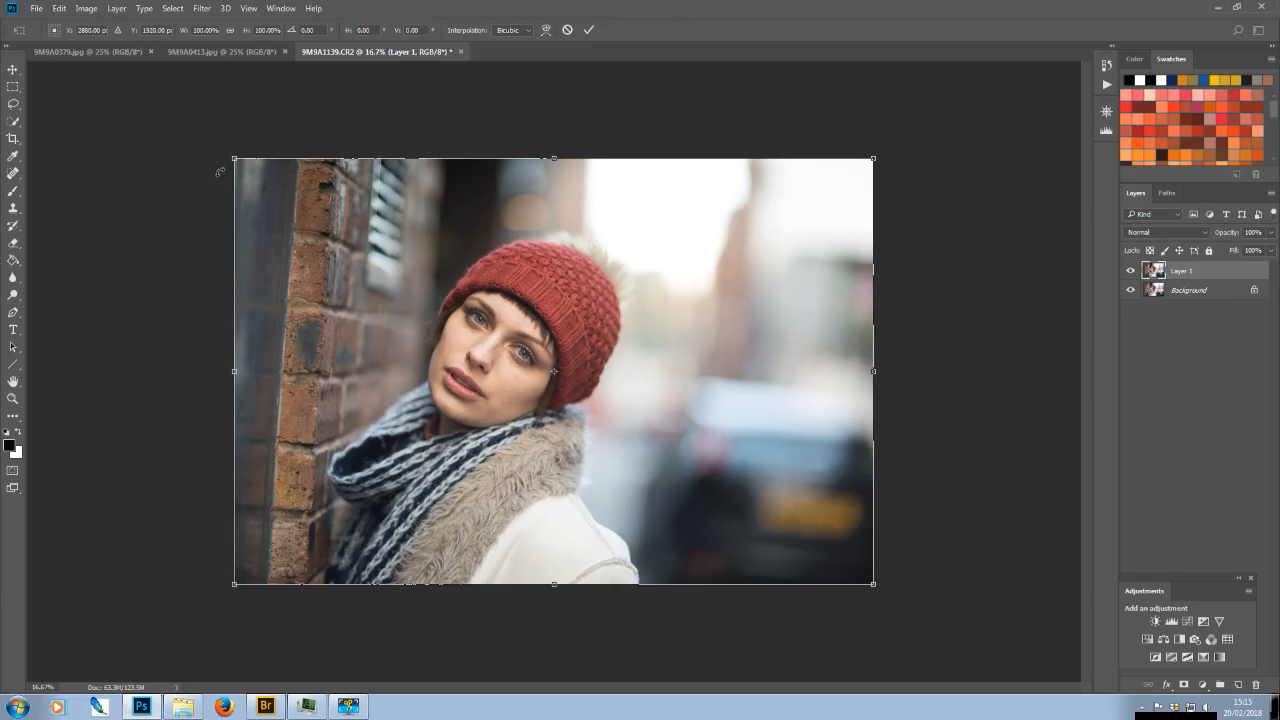
pyautogui.moveTo(219, 170); pyautogui.dragTo(218, 196)
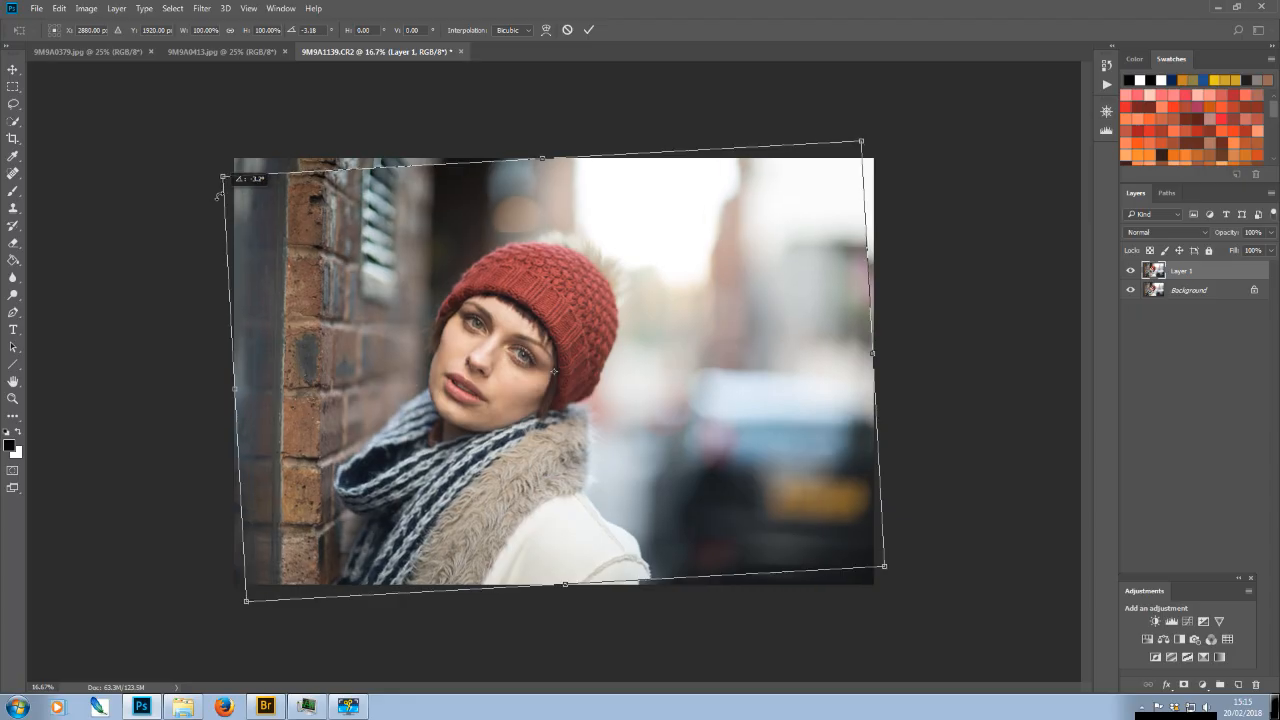
pyautogui.moveTo(218, 196); pyautogui.dragTo(218, 199)
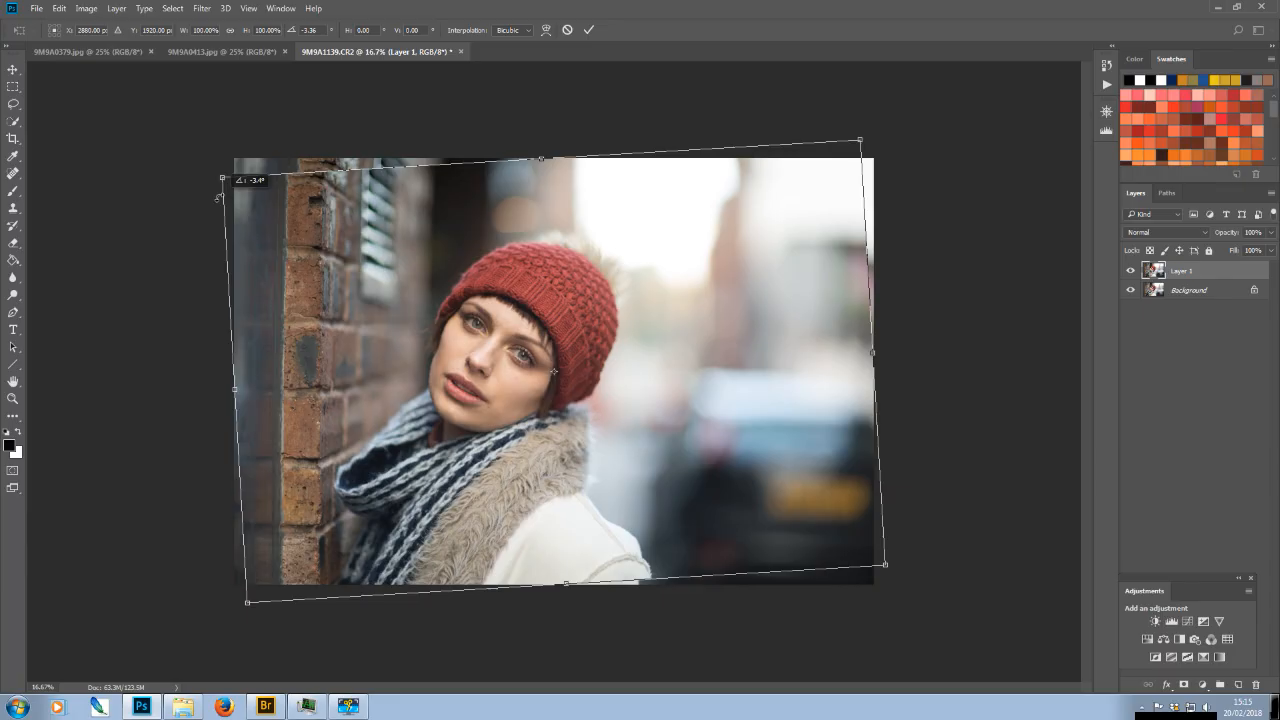
pyautogui.moveTo(218, 198); pyautogui.dragTo(218, 199)
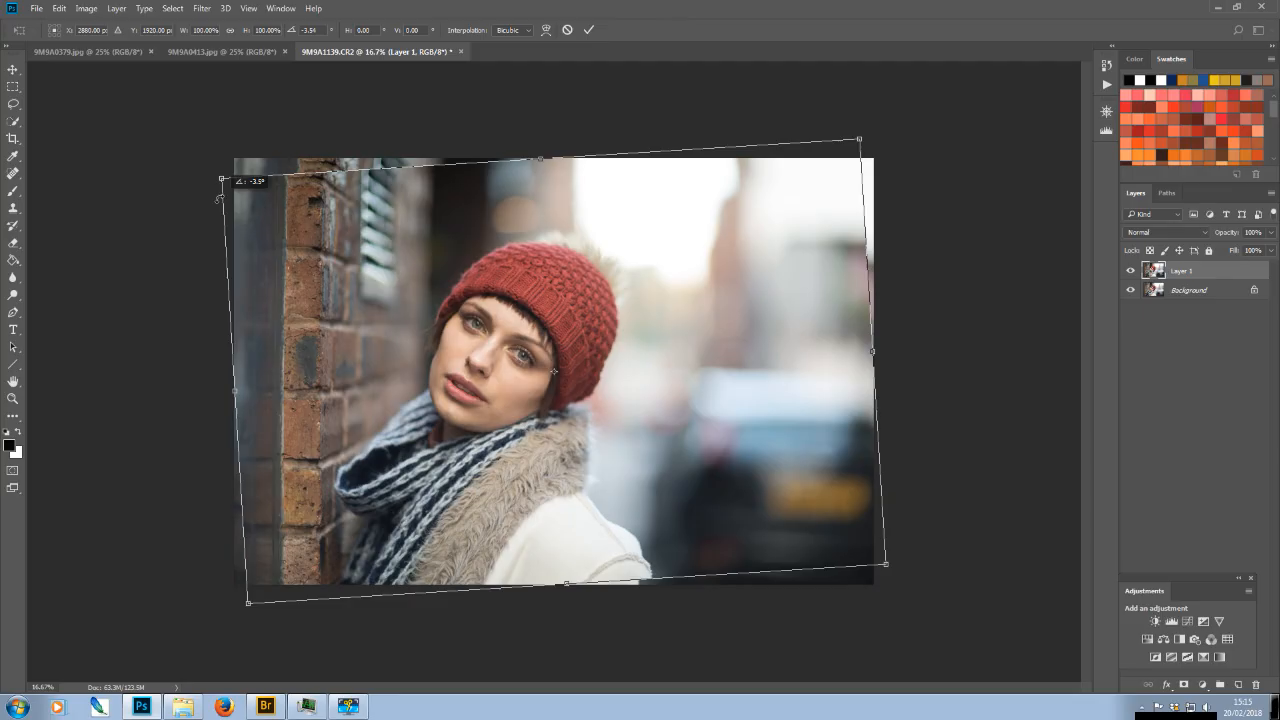
pyautogui.moveTo(218, 198); pyautogui.dragTo(218, 199)
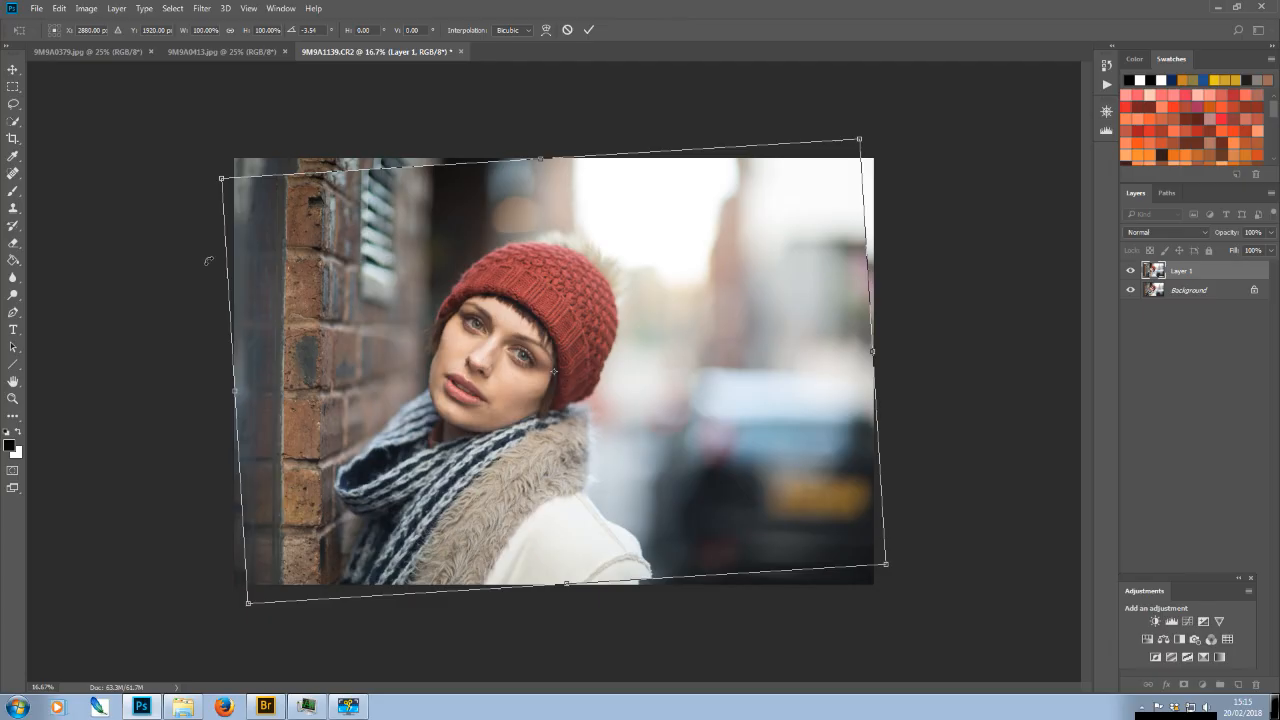
pyautogui.press('Return')
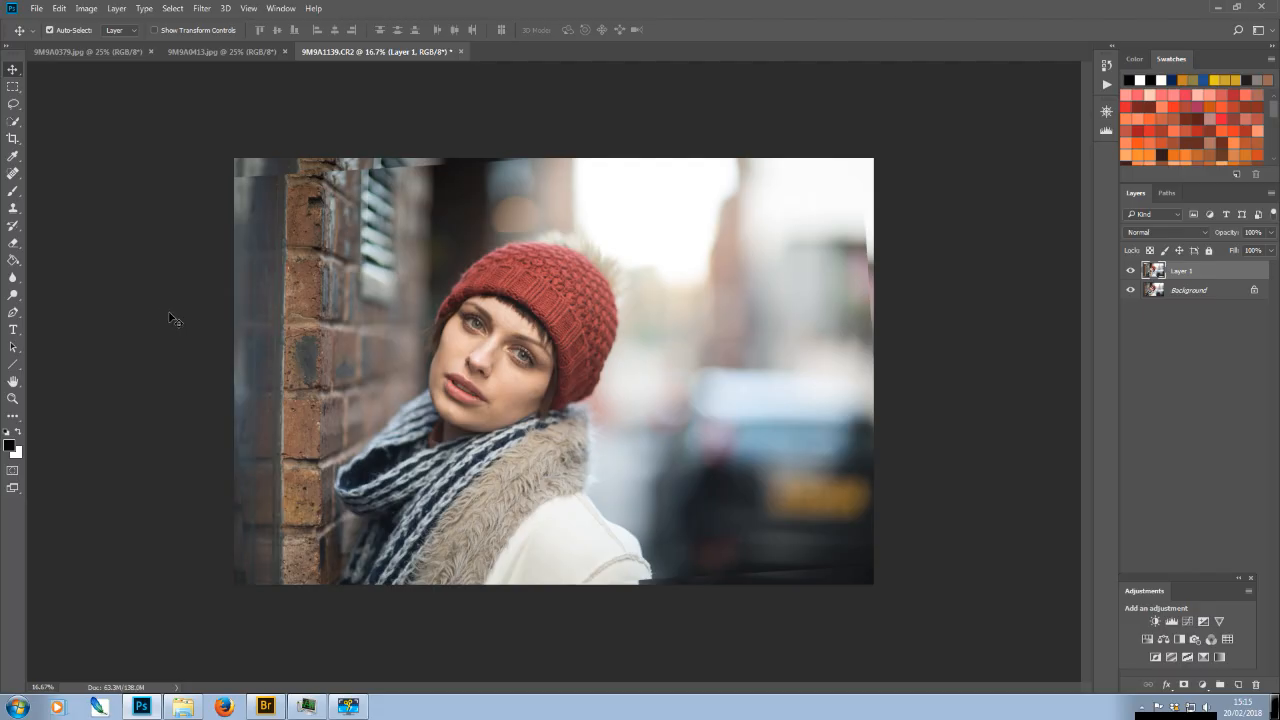
# Start a crop that trims the photo's top, right and bottom edges to exclude the uneven borders around the rotated layer
pyautogui.press('c')
pyautogui.moveTo(553, 160); pyautogui.dragTo(554, 172)
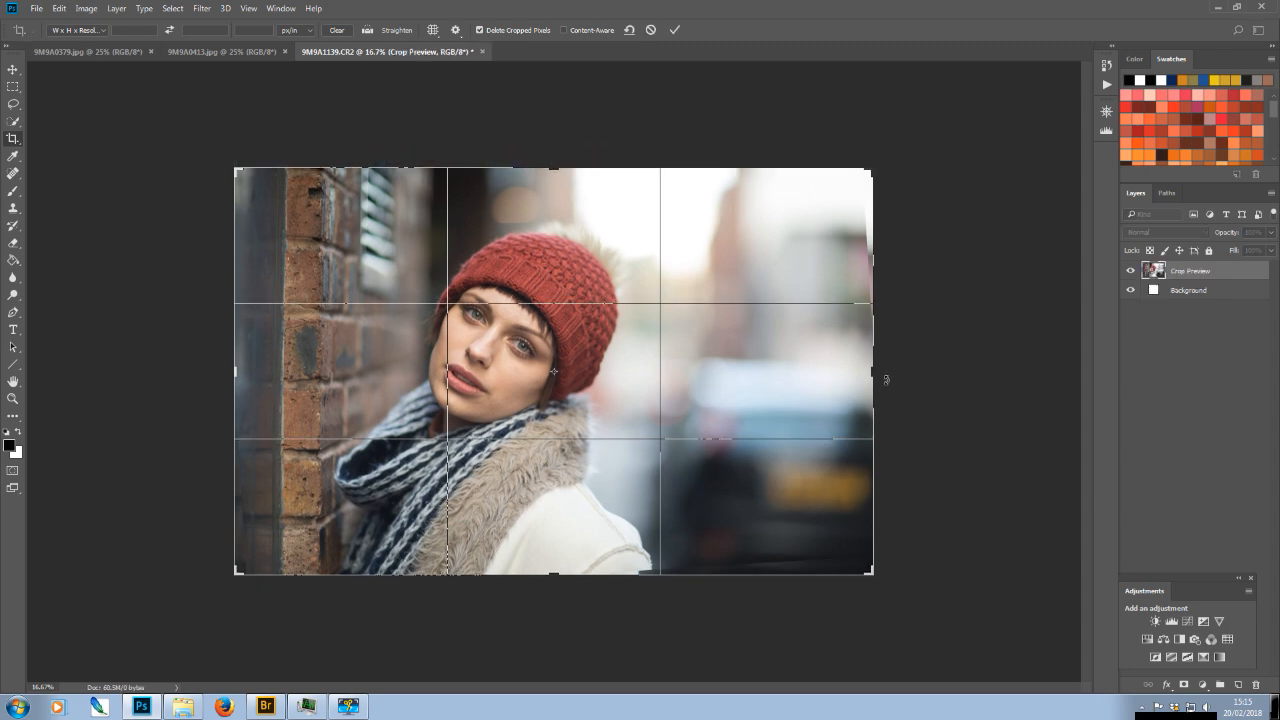
pyautogui.moveTo(872, 371); pyautogui.dragTo(867, 372)
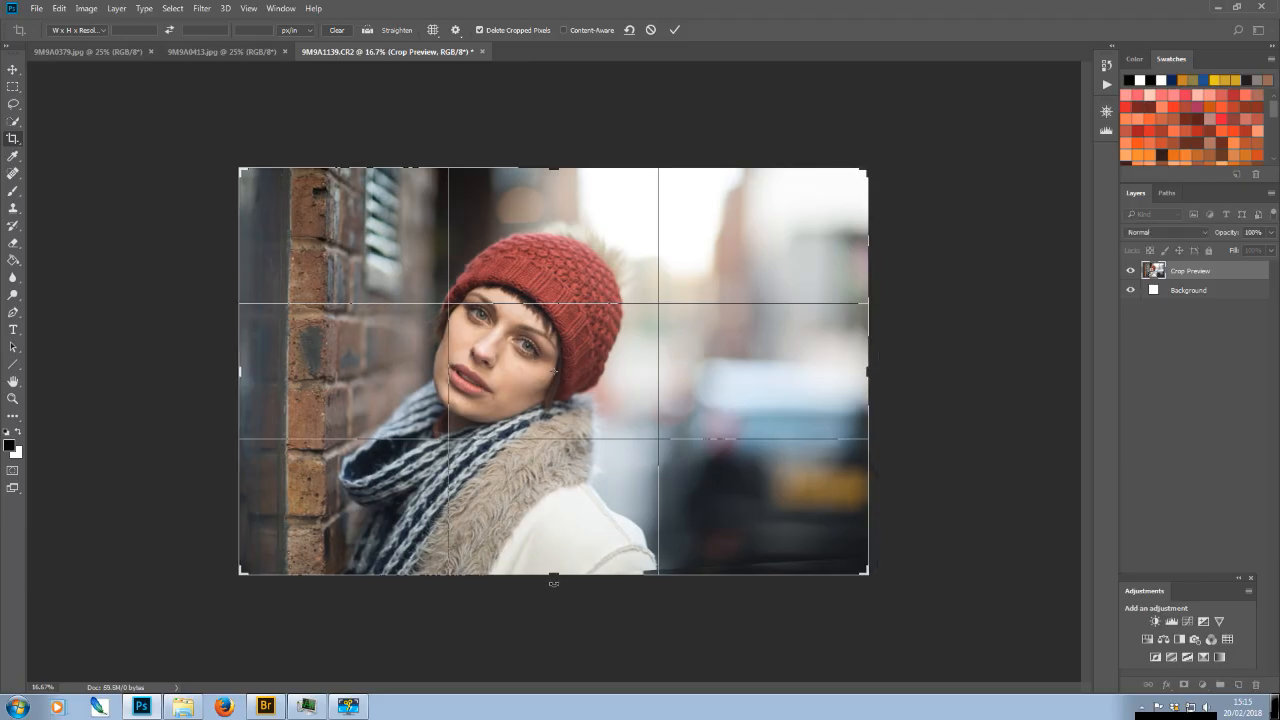
pyautogui.moveTo(554, 574); pyautogui.dragTo(554, 565)
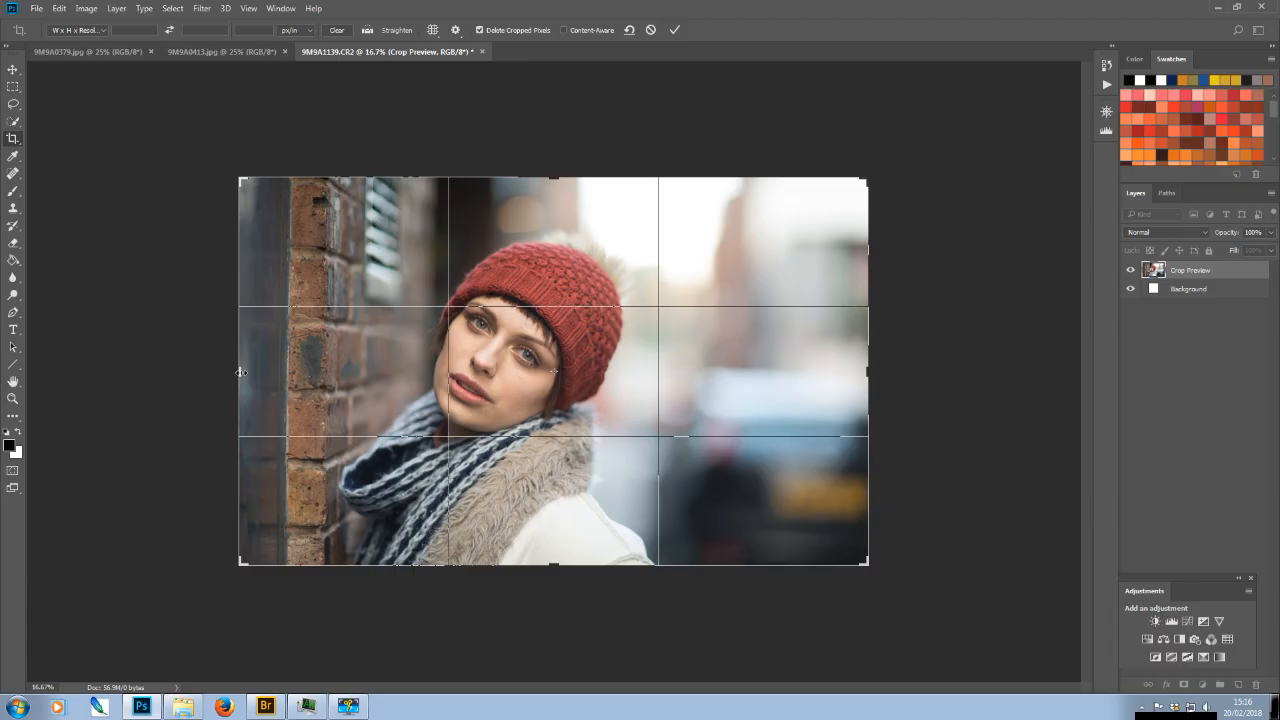
# Trim the photo's left side to cut off the dark strip beside the brick wall, and apply the crop
pyautogui.moveTo(241, 372); pyautogui.dragTo(275, 391)
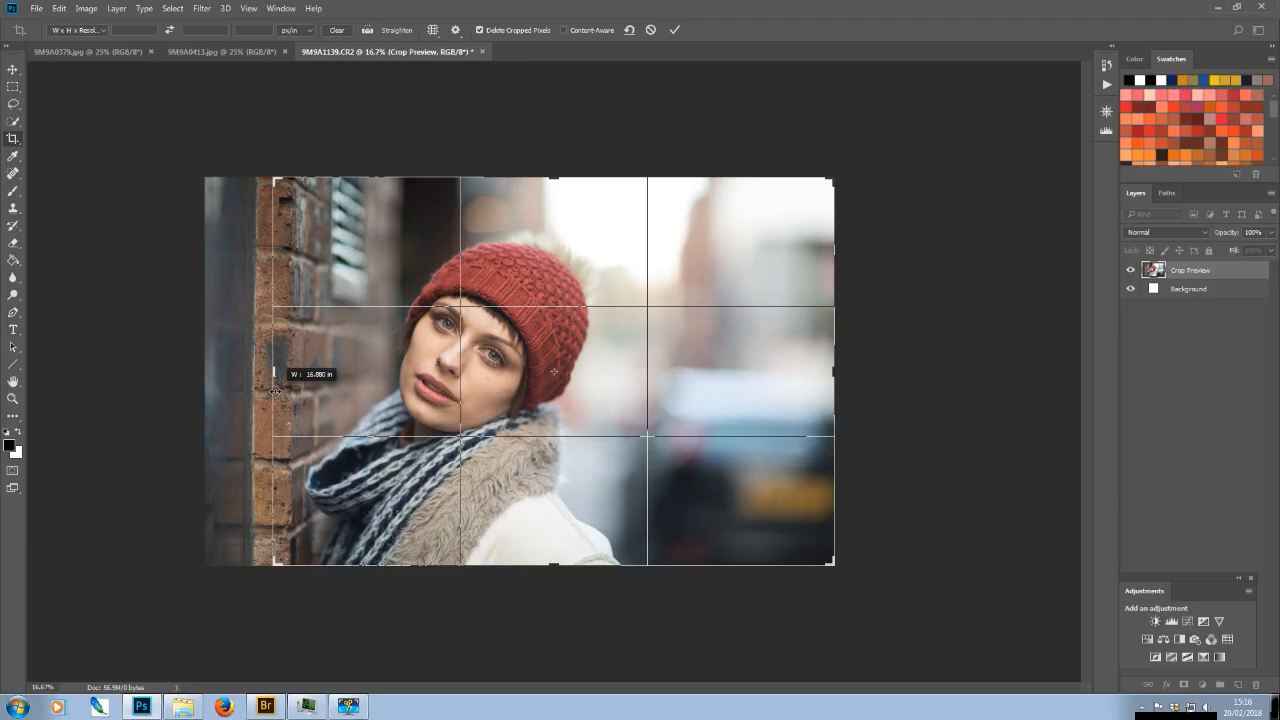
pyautogui.moveTo(275, 391); pyautogui.dragTo(277, 392)
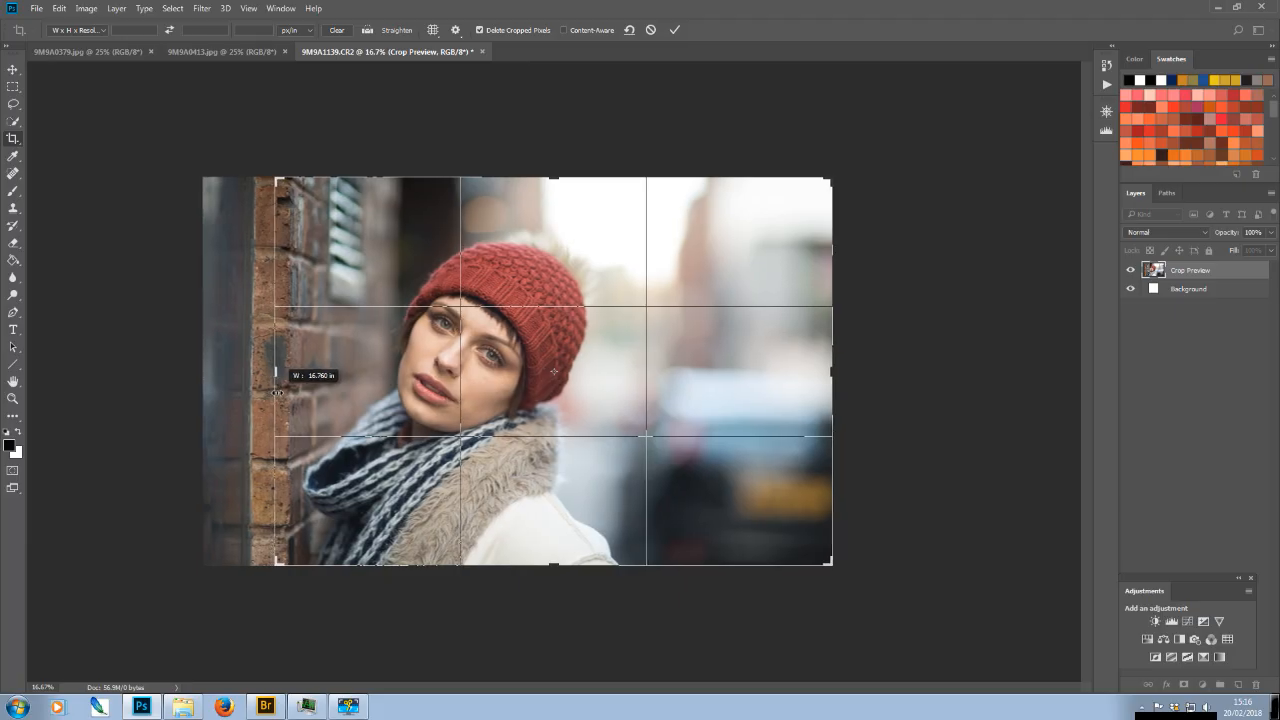
pyautogui.moveTo(278, 392); pyautogui.dragTo(278, 392)
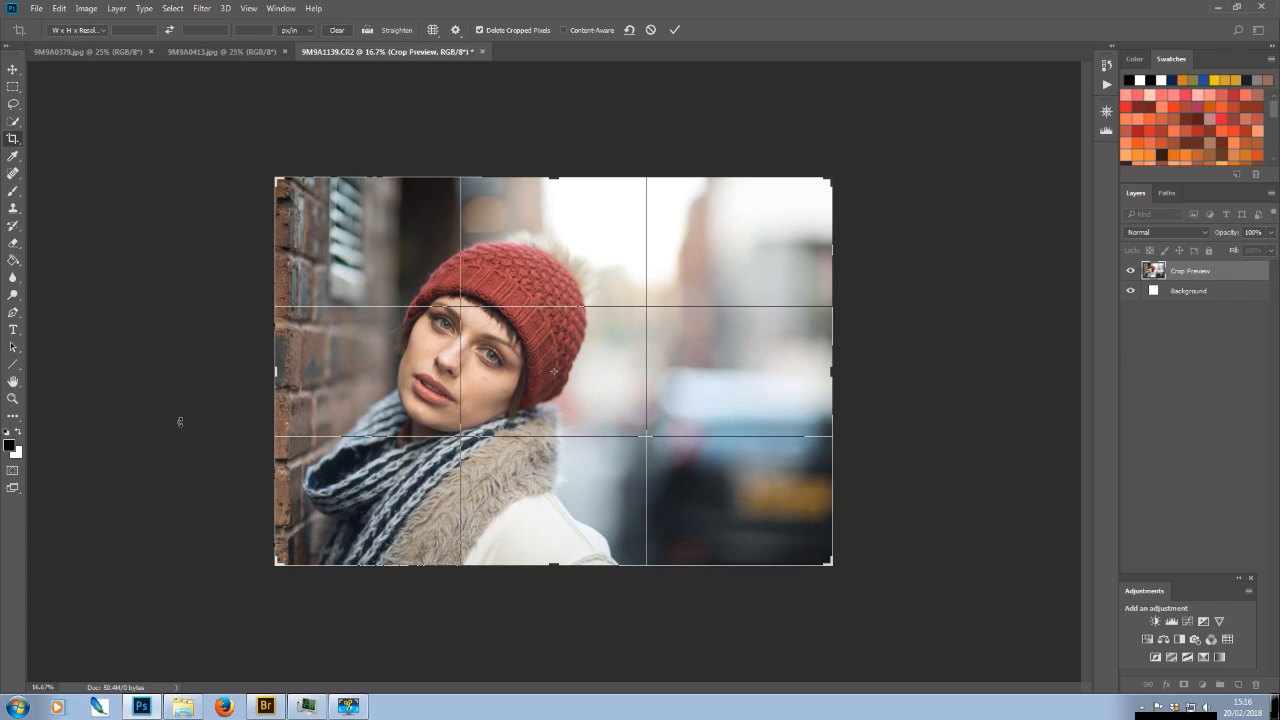
pyautogui.moveTo(276, 371); pyautogui.dragTo(270, 372)
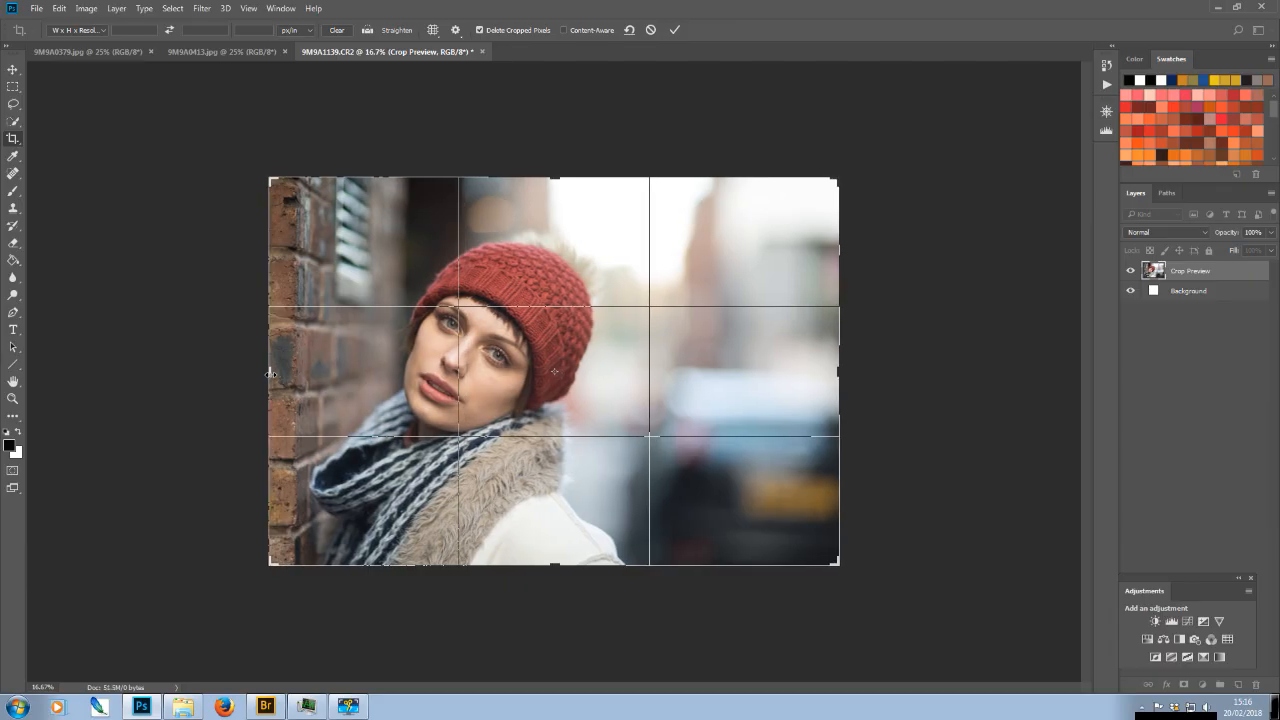
pyautogui.moveTo(270, 371); pyautogui.dragTo(267, 372)
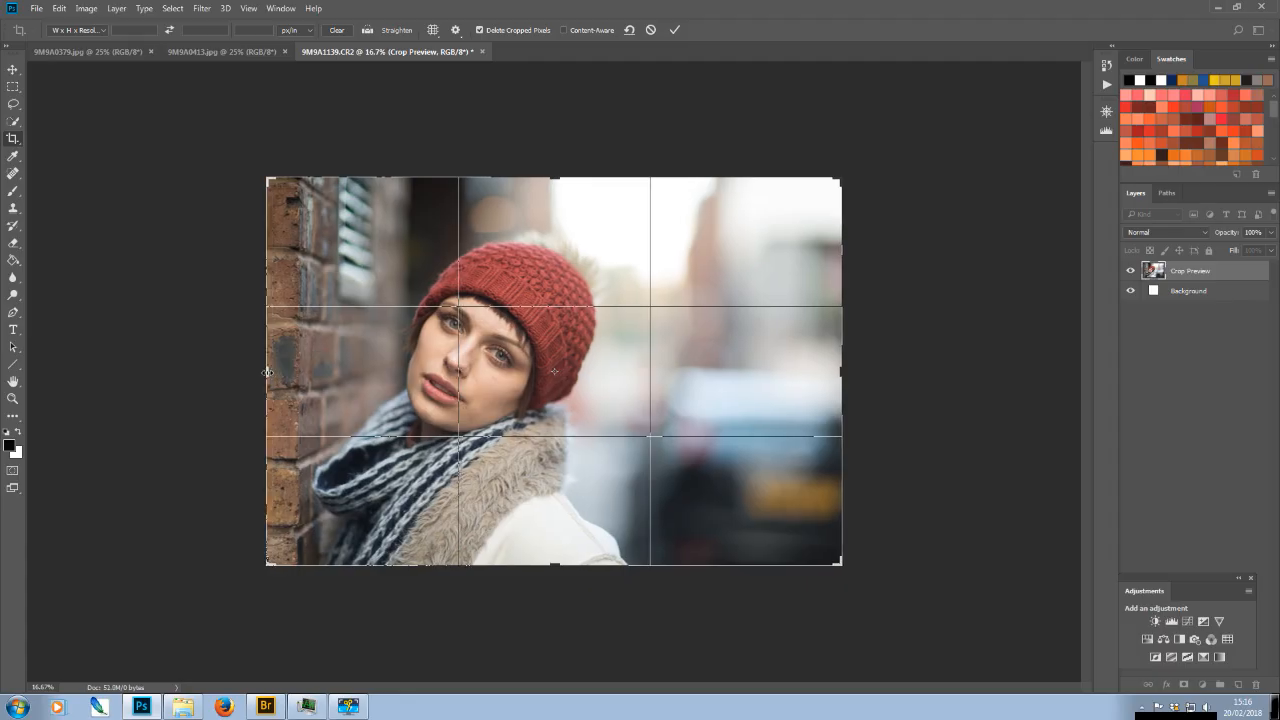
pyautogui.moveTo(267, 372); pyautogui.dragTo(271, 377)
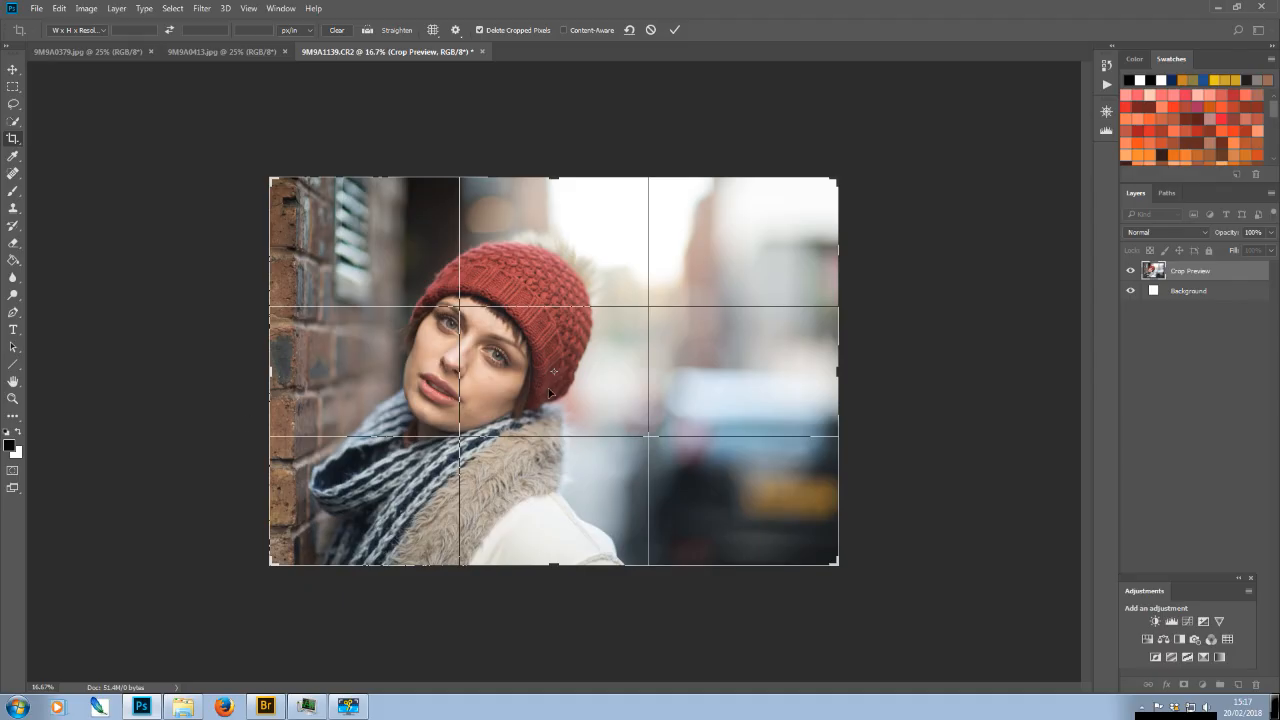
pyautogui.rightClick(578, 372)
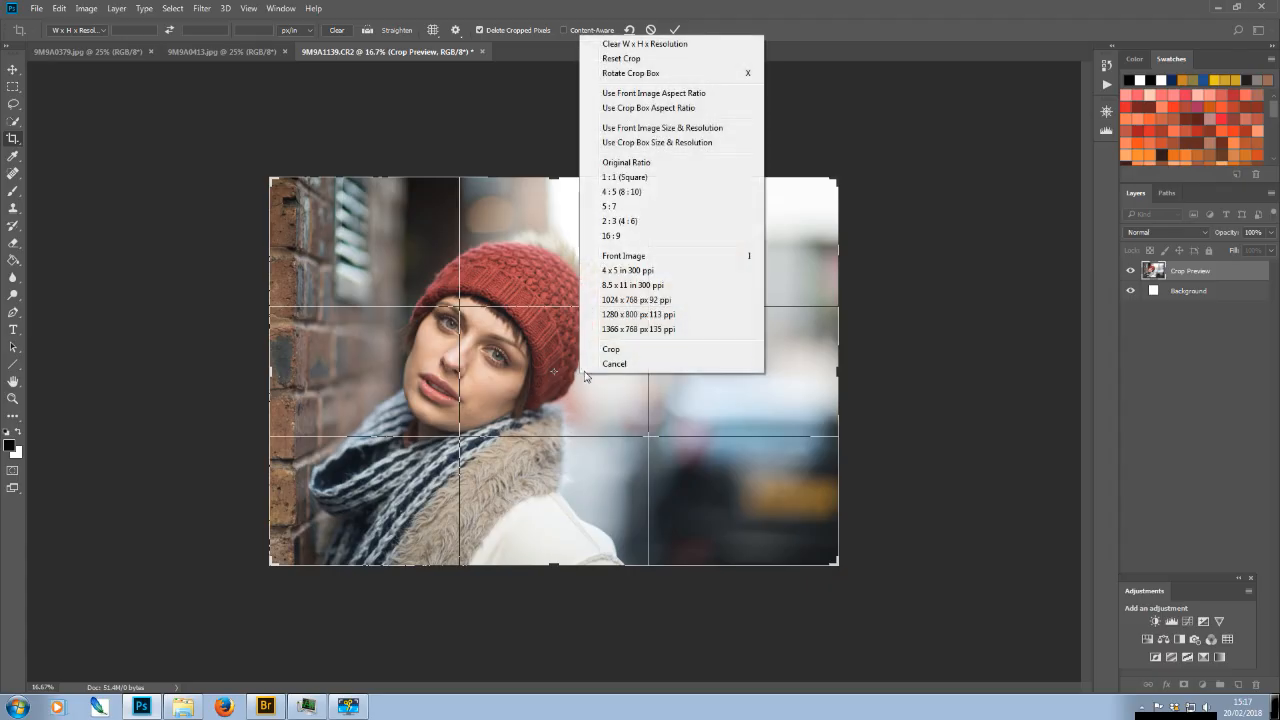
pyautogui.click(611, 347)
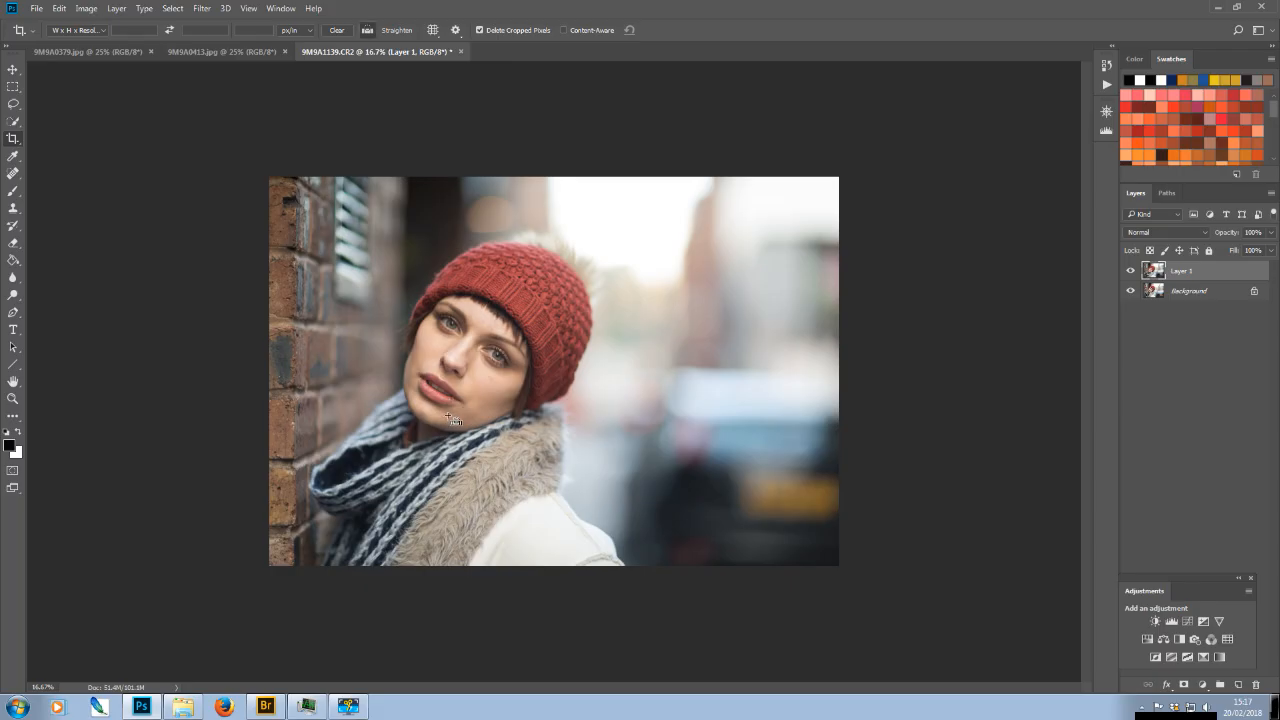
# Flatten the cropped image into a single background layer
pyautogui.hotkey('ctrl', '+')
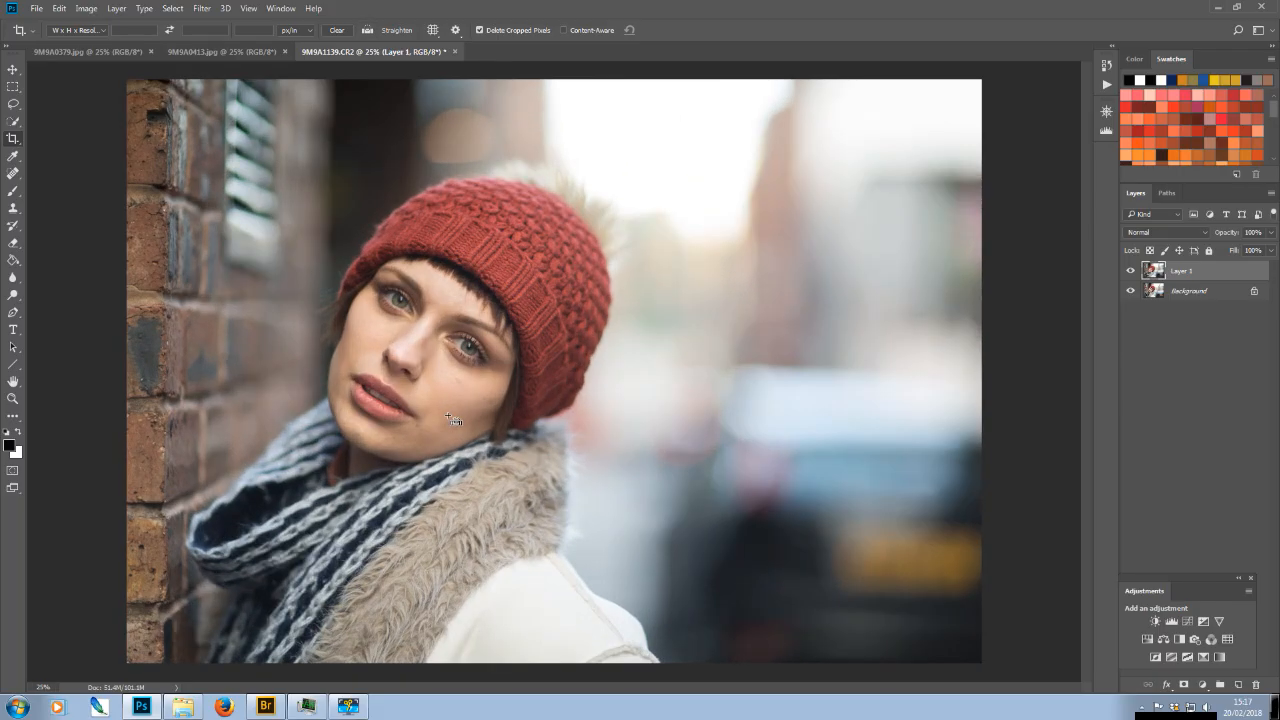
pyautogui.hotkey('ctrl', '-')
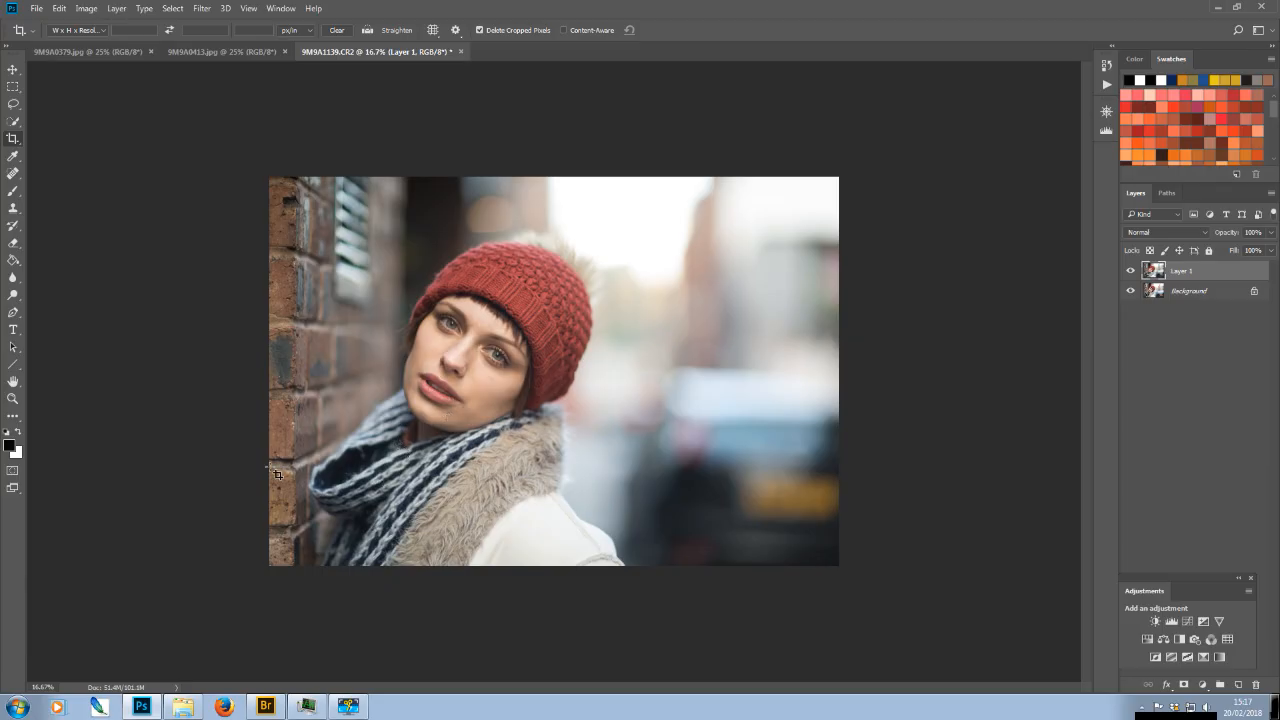
pyautogui.click(1178, 291)
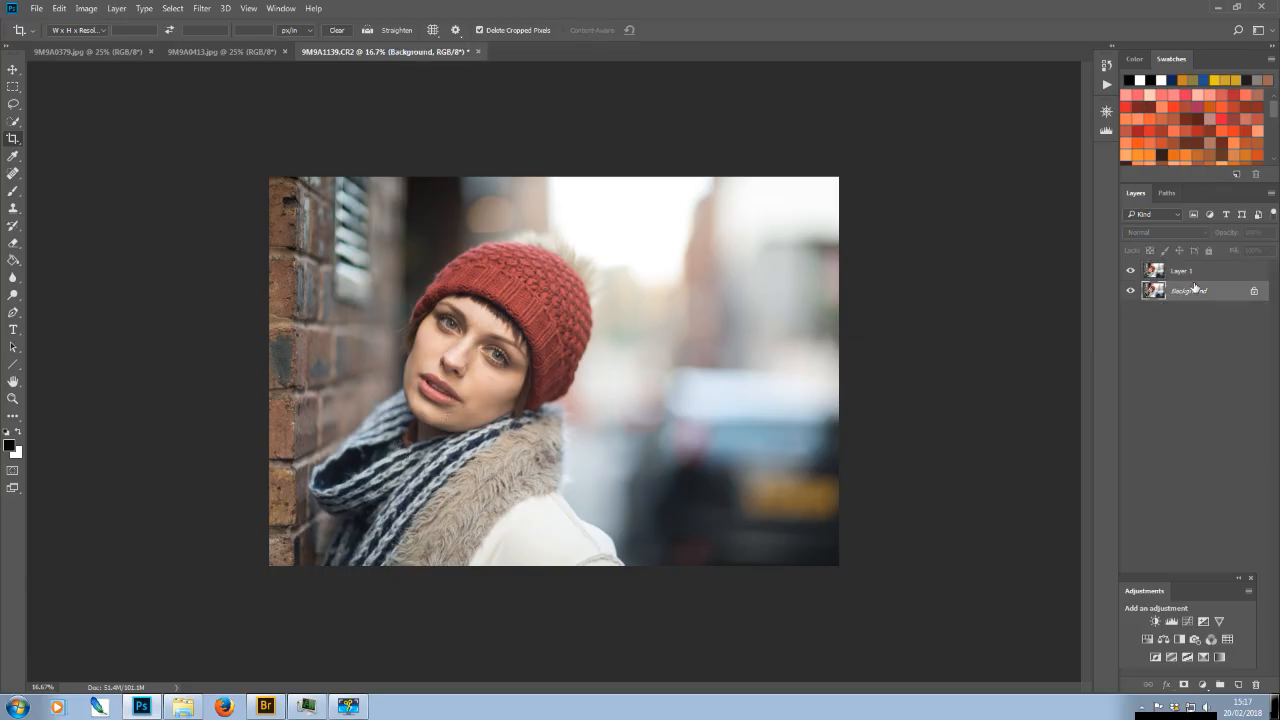
pyautogui.rightClick(1190, 291)
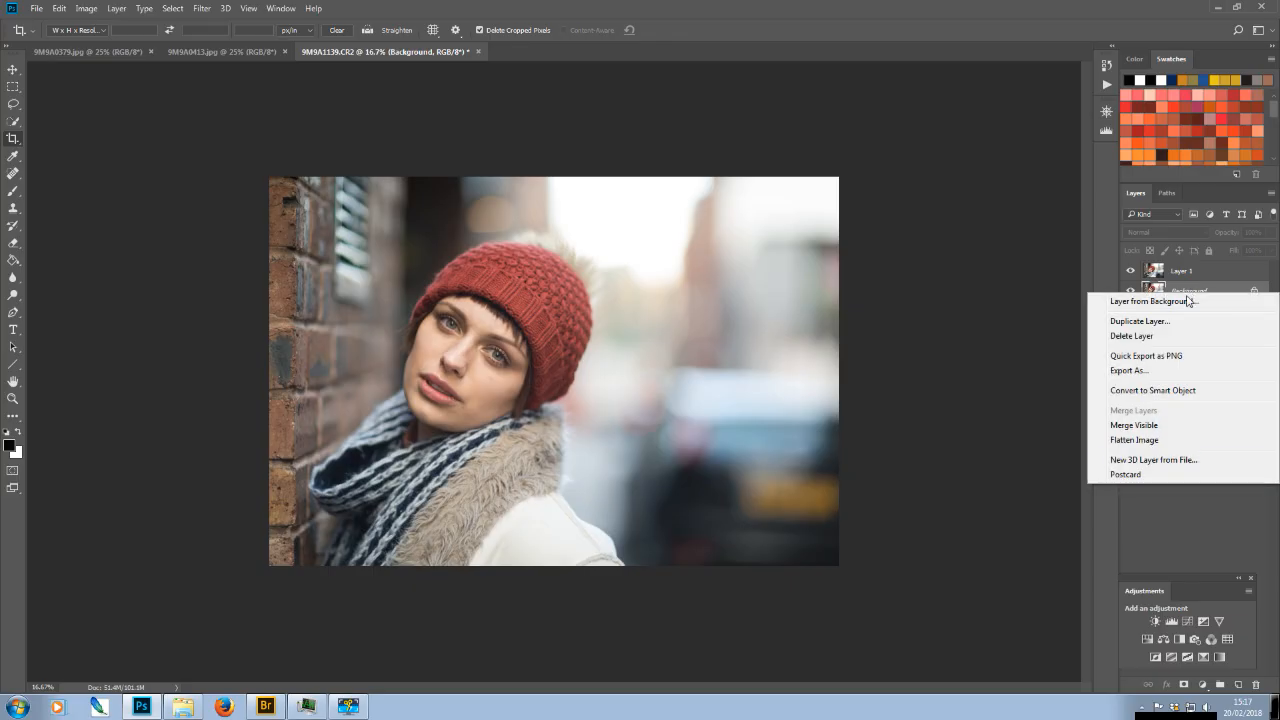
pyautogui.click(1132, 443)
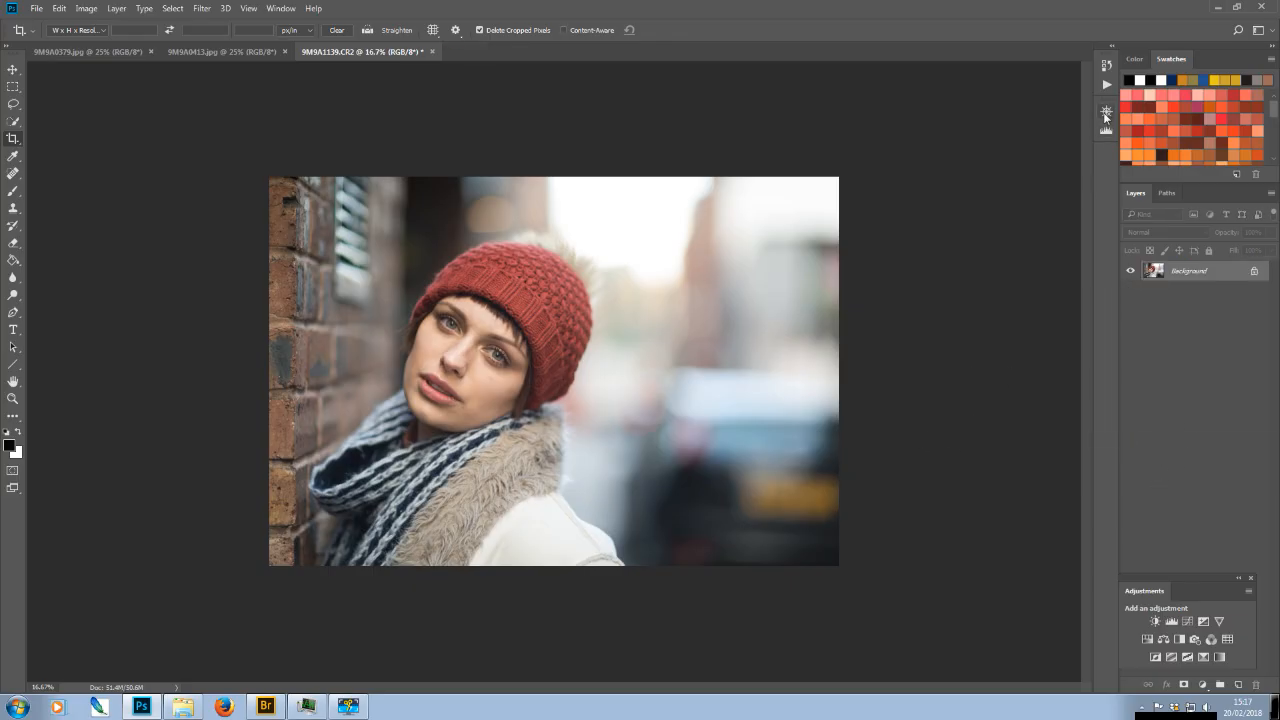
# Run the Portrait 2 action from the My Actions set to build the retouching layer groups
pyautogui.click(1108, 69)
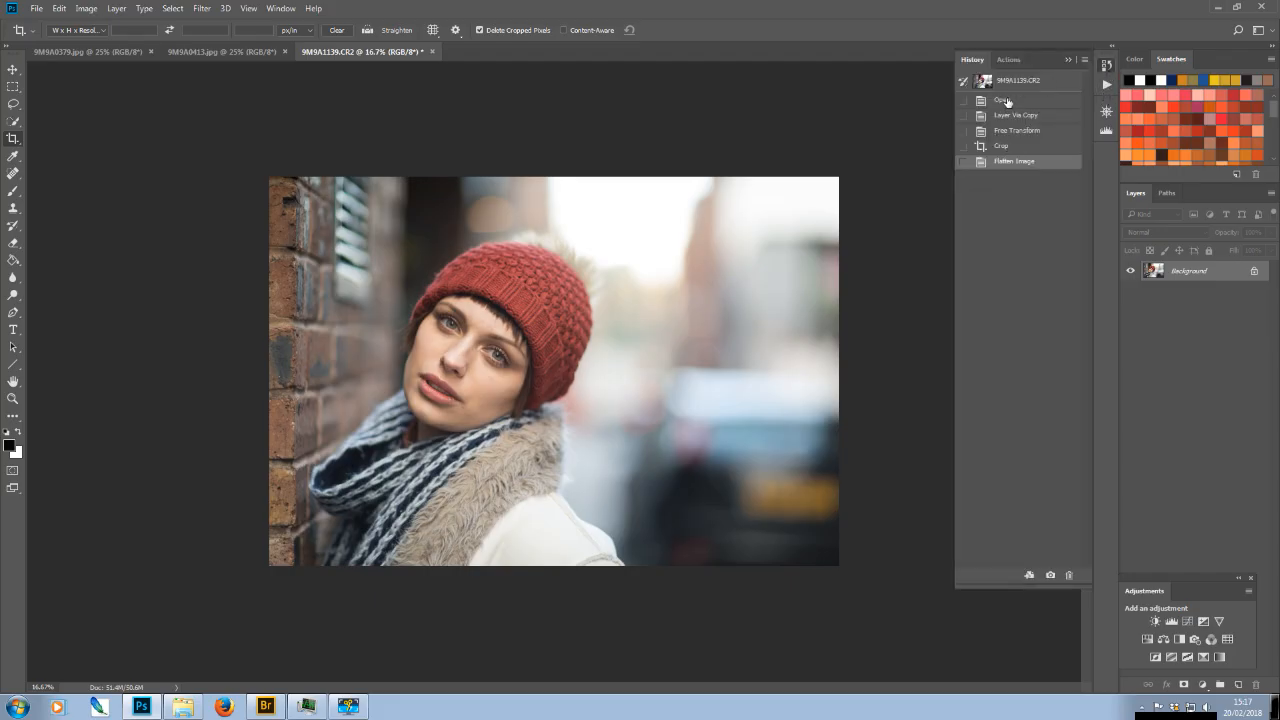
pyautogui.click(1008, 59)
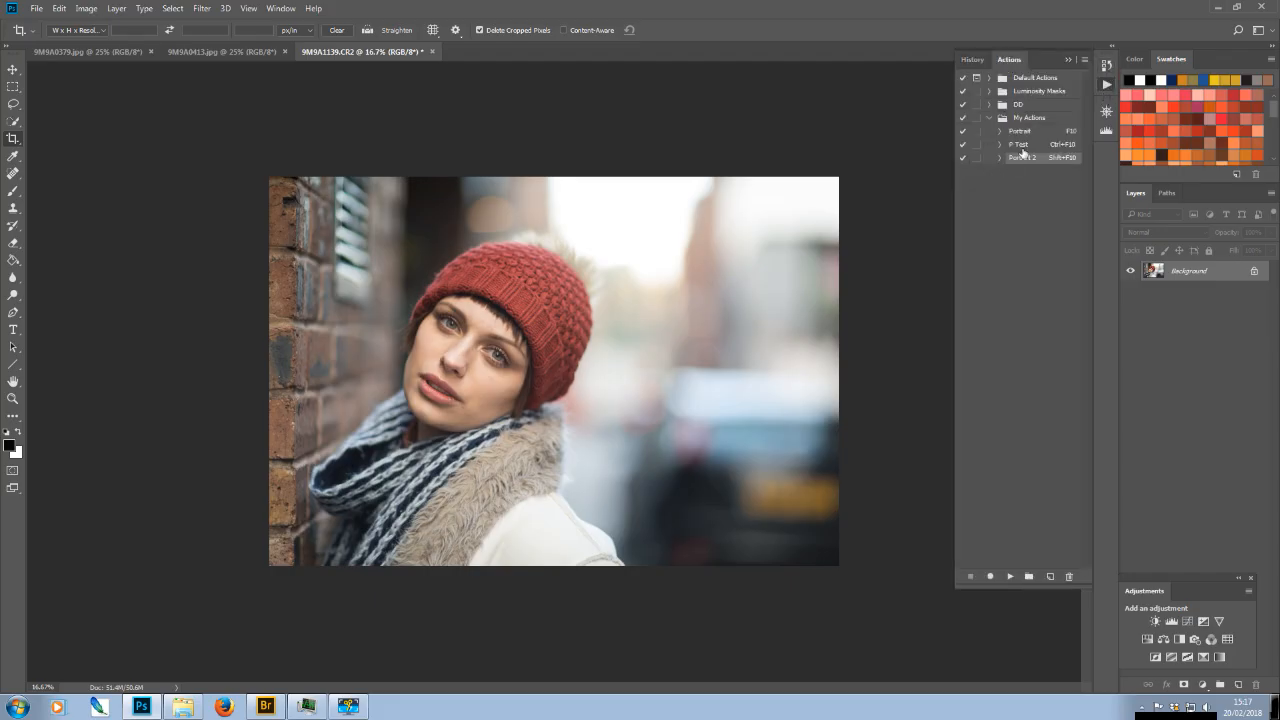
pyautogui.click(1010, 576)
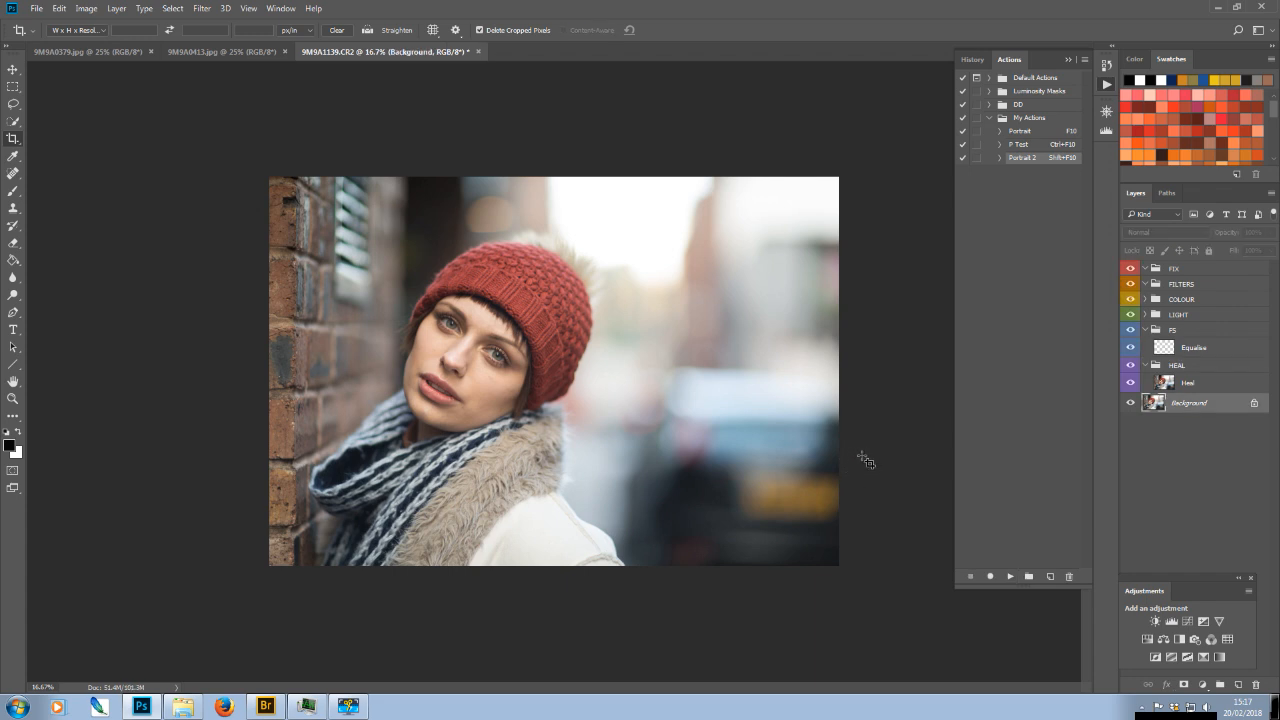
# On the Heal layer, use the Patch tool to remove two cheek blemishes and the dark spot near the mouth corner
pyautogui.click(1177, 383)
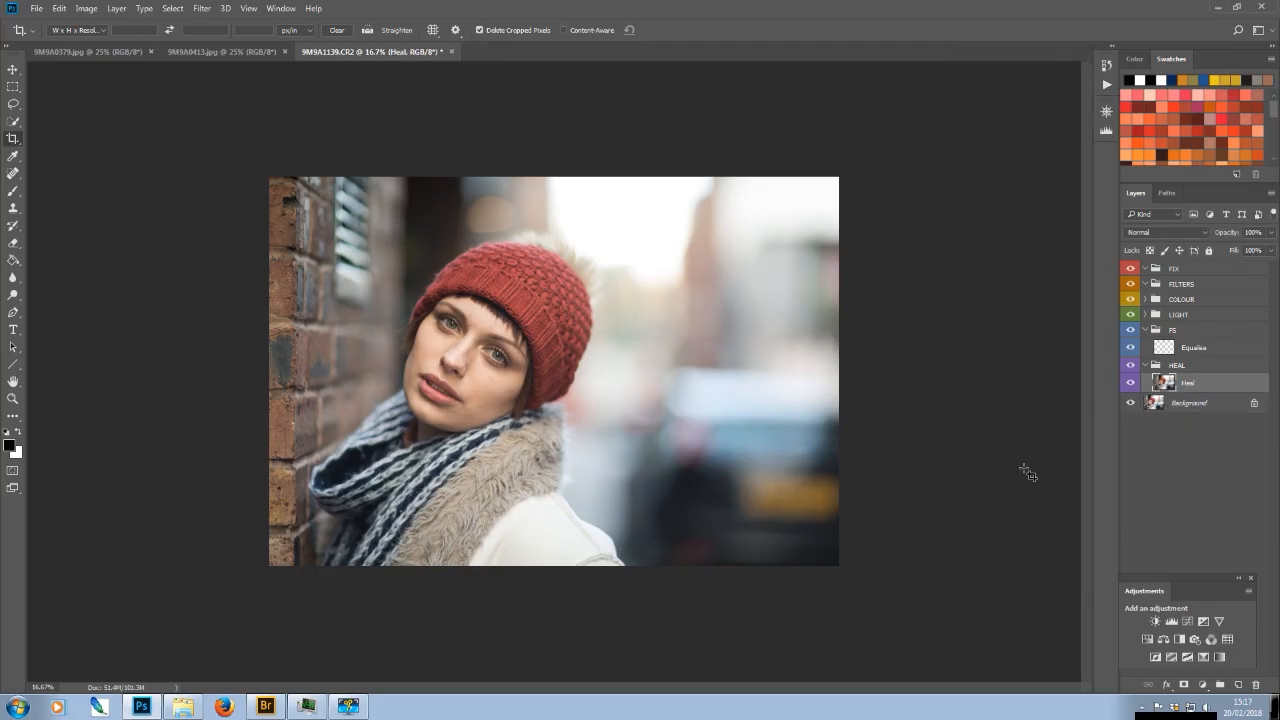
pyautogui.hotkey('ctrl', '+')
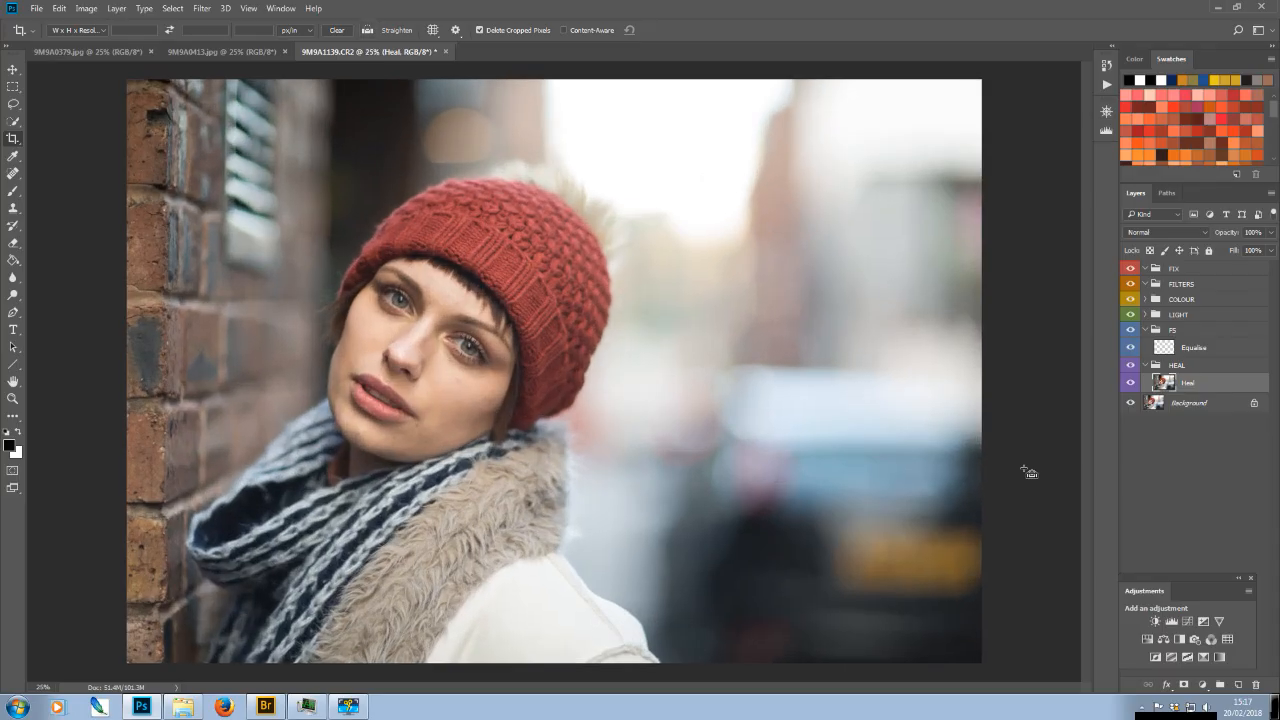
pyautogui.hotkey('ctrl', '+')
pyautogui.hotkey('ctrl', '+')
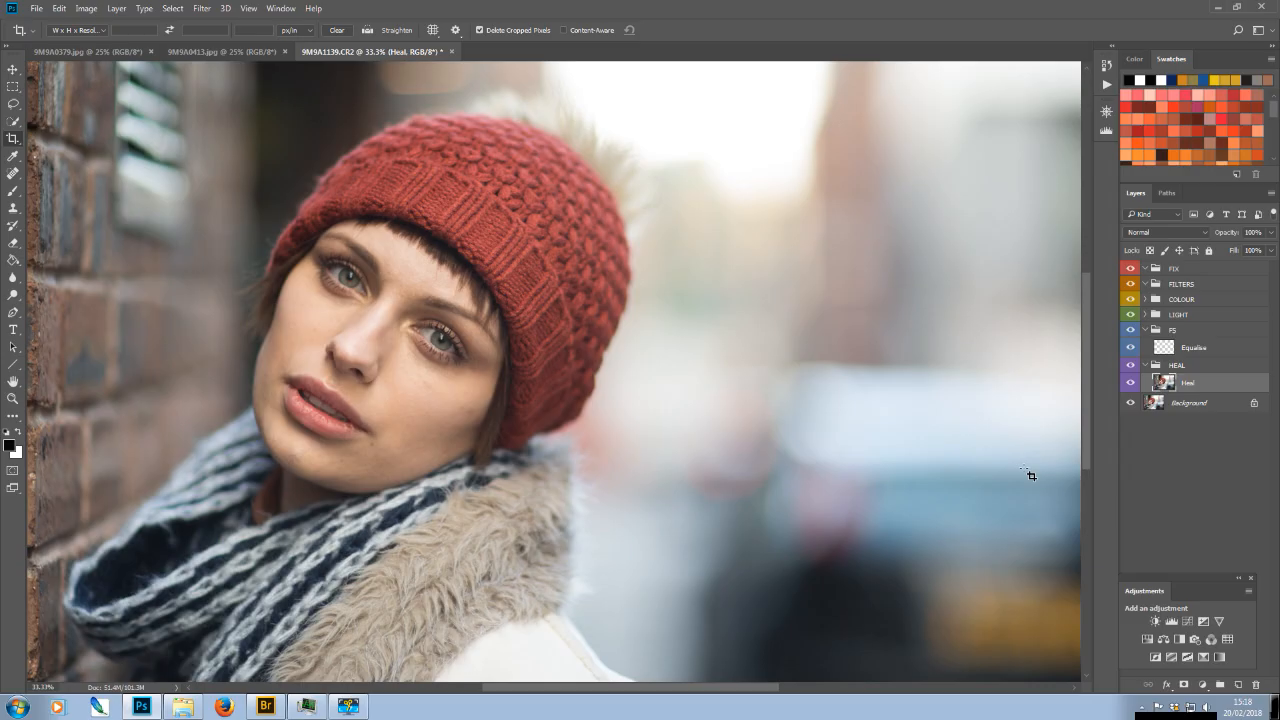
pyautogui.hotkey('ctrl', '+')
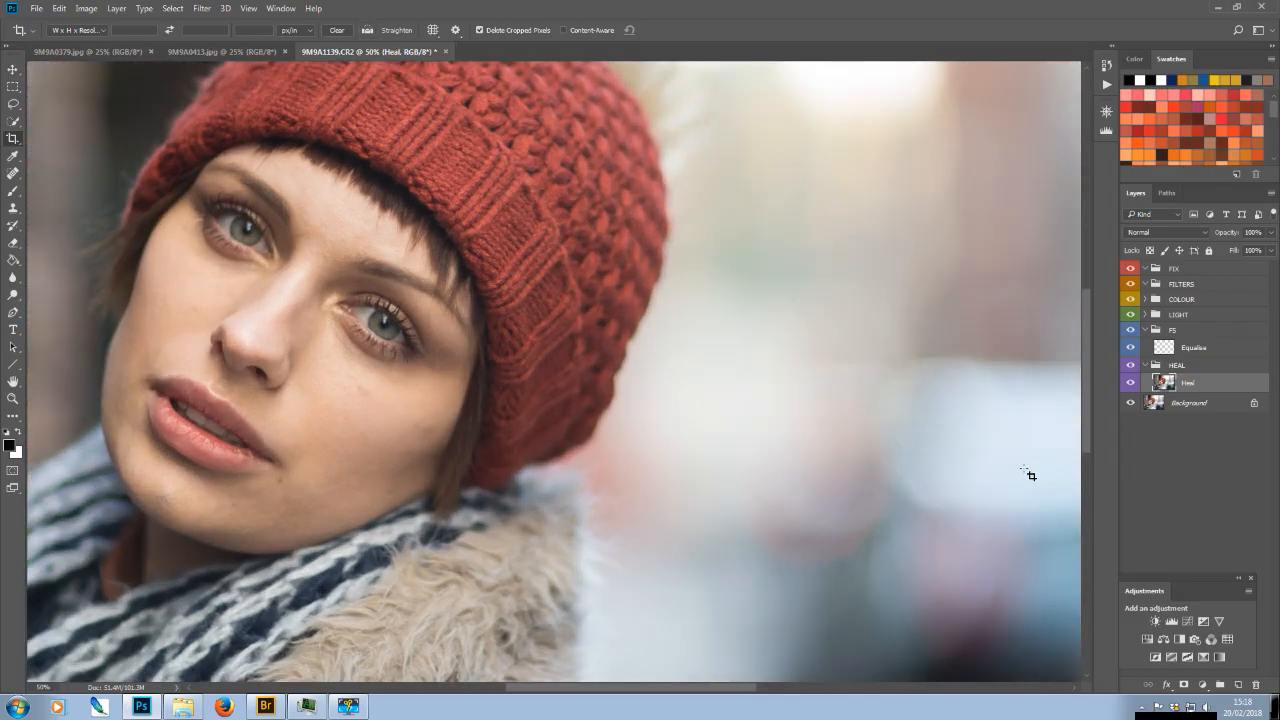
pyautogui.moveTo(686, 687); pyautogui.dragTo(608, 690)
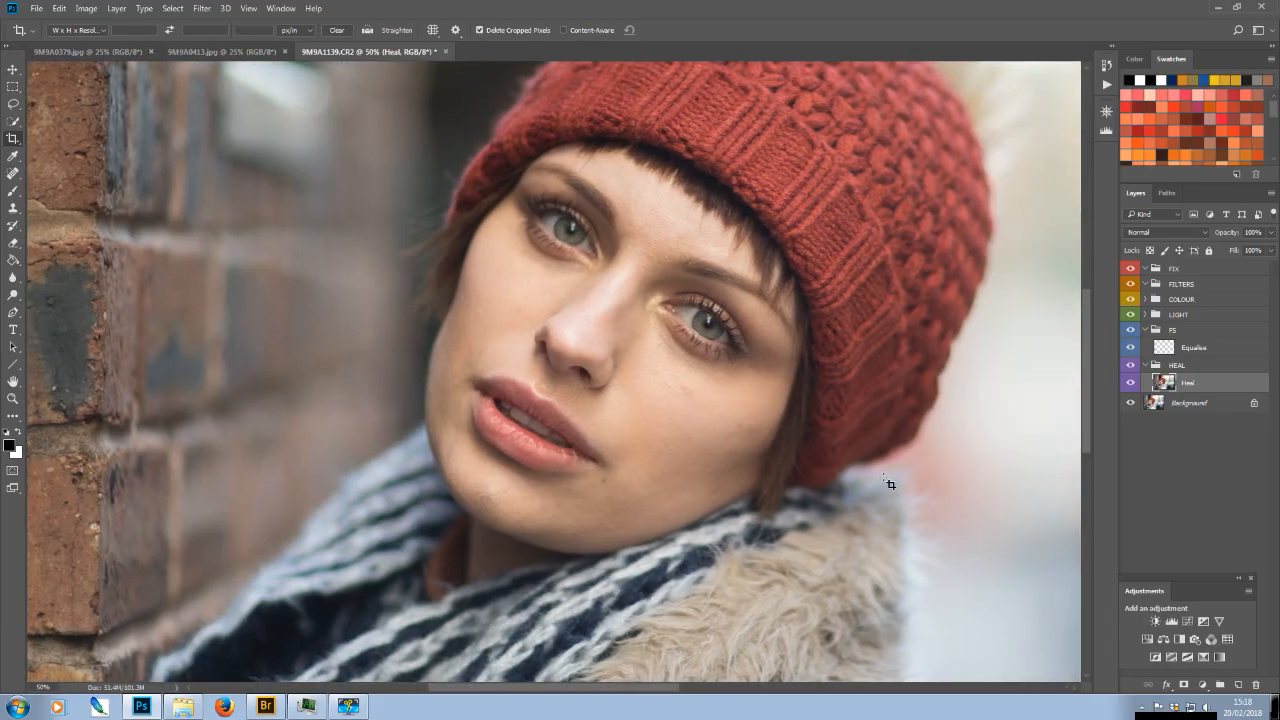
pyautogui.hotkey('ctrl', '+')
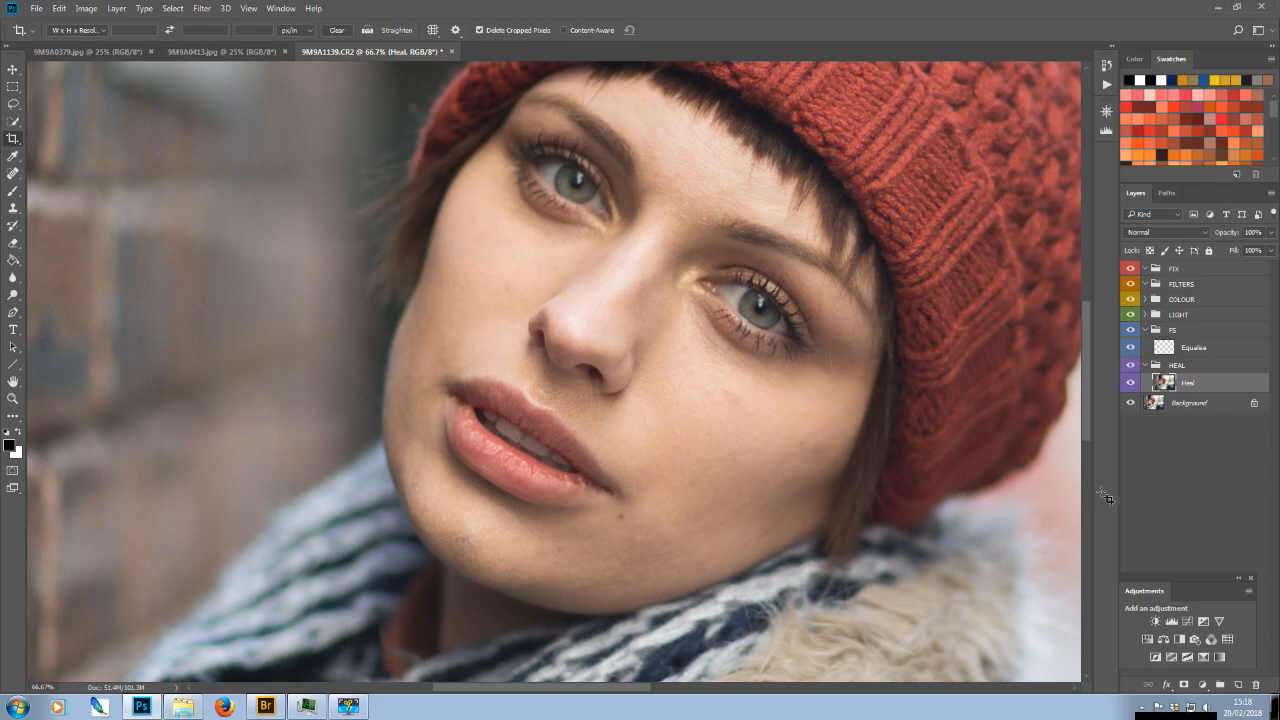
pyautogui.click(12, 176)
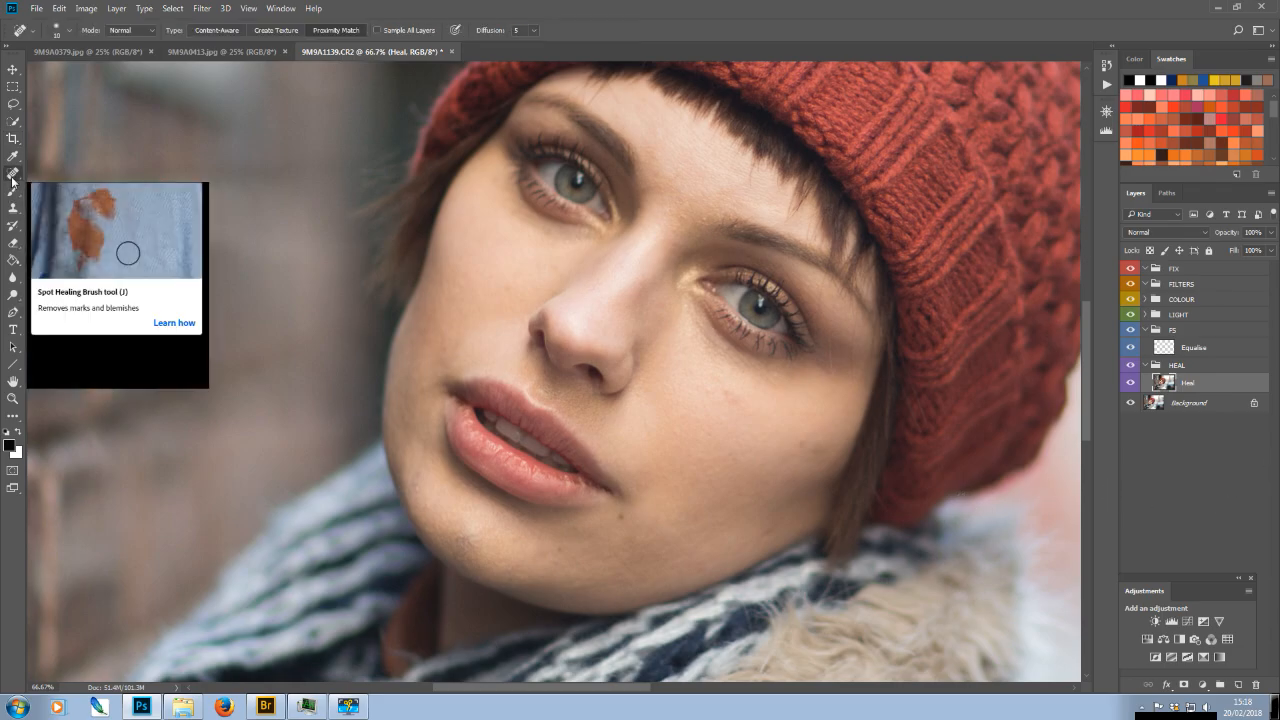
pyautogui.rightClick(12, 178)
pyautogui.click(74, 200)
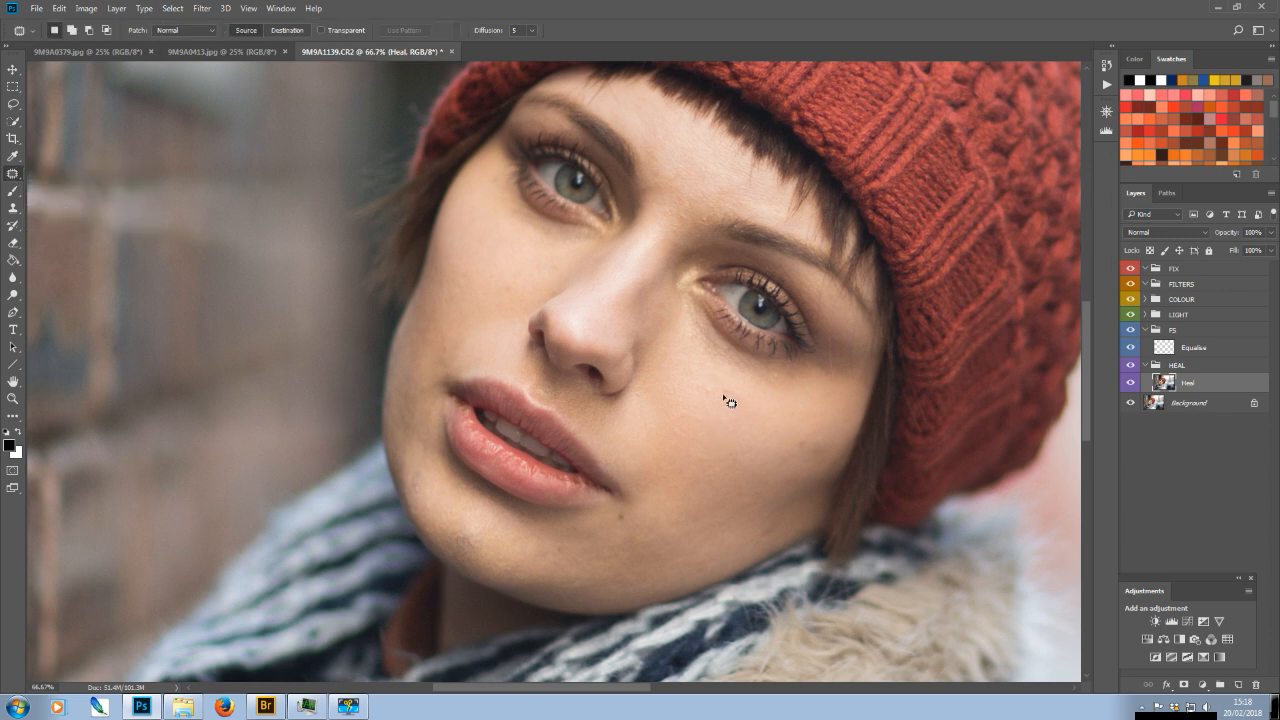
pyautogui.moveTo(722, 392)
pyautogui.mouseDown()
pyautogui.moveTo(739, 408)
pyautogui.moveTo(726, 392)
pyautogui.moveTo(737, 403)
pyautogui.moveTo(720, 417)
pyautogui.moveTo(749, 420)
pyautogui.moveTo(737, 423)
pyautogui.mouseUp()
pyautogui.hotkey('ctrl', 'd')
pyautogui.moveTo(796, 443)
pyautogui.mouseDown()
pyautogui.moveTo(808, 449)
pyautogui.moveTo(803, 431)
pyautogui.moveTo(763, 437)
pyautogui.mouseUp()
pyautogui.hotkey('ctrl', 'd')
pyautogui.moveTo(623, 522); pyautogui.dragTo(620, 516)
pyautogui.hotkey('ctrl', 'd')
# Patch the blemish on the chin, the marks between the eyebrows and the remaining spot on the outer cheek
pyautogui.moveTo(458, 545)
pyautogui.mouseDown()
pyautogui.moveTo(478, 545)
pyautogui.moveTo(466, 533)
pyautogui.moveTo(491, 557)
pyautogui.mouseUp()
pyautogui.hotkey('ctrl', 'd')
pyautogui.moveTo(677, 214); pyautogui.dragTo(693, 224)
pyautogui.hotkey('ctrl', 'd')
pyautogui.moveTo(701, 214); pyautogui.dragTo(707, 222)
pyautogui.hotkey('ctrl', 'd')
pyautogui.moveTo(810, 452)
pyautogui.mouseDown()
pyautogui.moveTo(827, 449)
pyautogui.moveTo(816, 448)
pyautogui.mouseUp()
pyautogui.hotkey('ctrl', 'd')
# Patch the small marks on the cheek beside the nose, on the chin below the lips and along the jaw
pyautogui.scroll(-2, 711, 432)
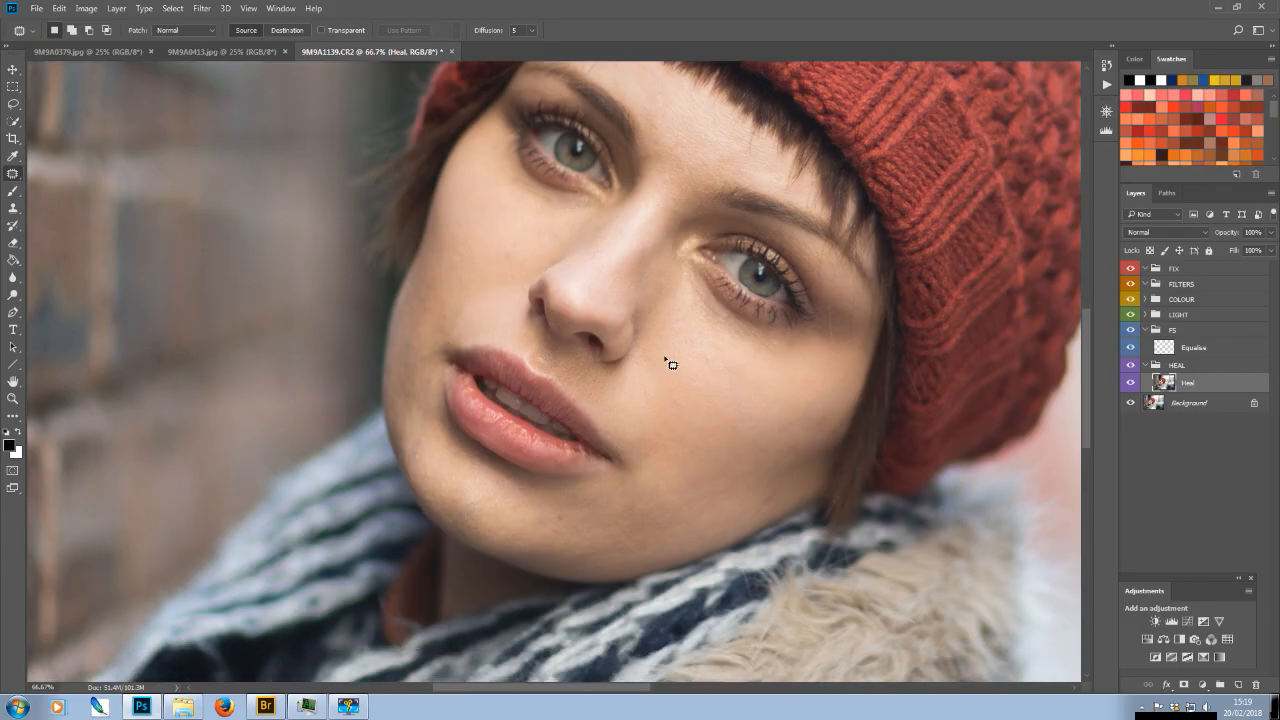
pyautogui.moveTo(665, 355); pyautogui.dragTo(676, 363)
pyautogui.hotkey('ctrl', 'd')
pyautogui.hotkey('ctrl', 'shift', 'd')
pyautogui.hotkey('ctrl', 'd')
pyautogui.hotkey('ctrl', 'shift', 'd')
pyautogui.hotkey('ctrl', 'd')
pyautogui.moveTo(562, 521); pyautogui.dragTo(565, 517)
pyautogui.hotkey('ctrl', 'd')
pyautogui.moveTo(698, 499)
pyautogui.mouseDown()
pyautogui.moveTo(777, 508)
pyautogui.moveTo(757, 507)
pyautogui.mouseUp()
pyautogui.hotkey('ctrl', 'd')
# Use the Spot Healing Brush to remove the small marks on both cheeks, along the chin edge and on the forehead
pyautogui.rightClick(19, 176)
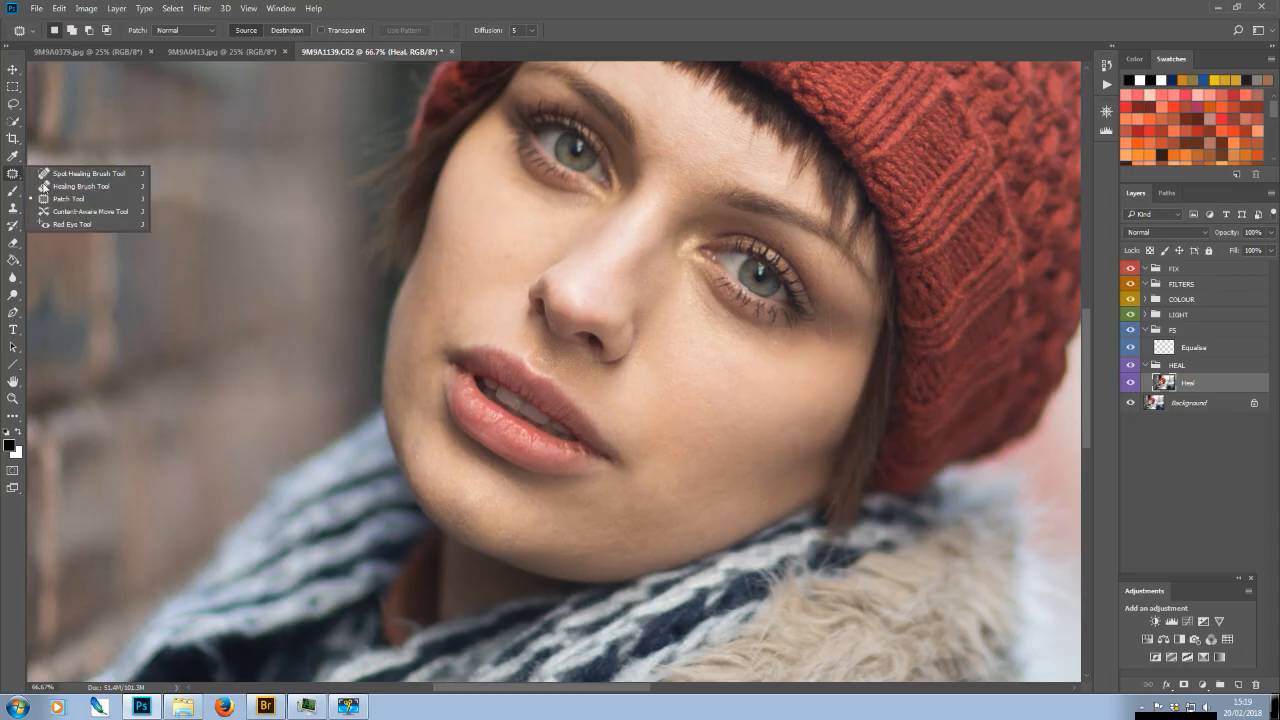
pyautogui.click(85, 174)
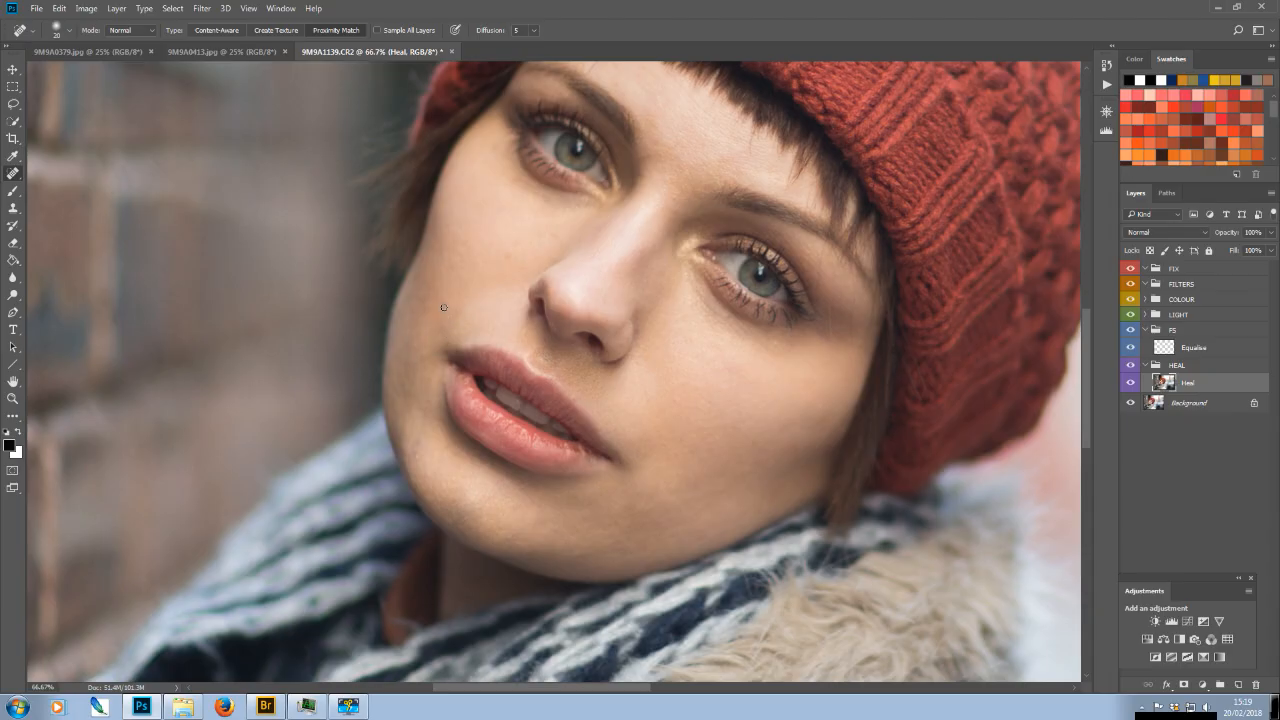
pyautogui.moveTo(506, 256); pyautogui.dragTo(518, 254)
pyautogui.click(700, 496)
pyautogui.click(416, 457)
pyautogui.click(662, 159)
pyautogui.click(671, 182)
# Place two copies of the Heal layer in the FS group, one above and one below the Equalise layer
pyautogui.hotkey('ctrl', '-')
pyautogui.hotkey('ctrl', '-')
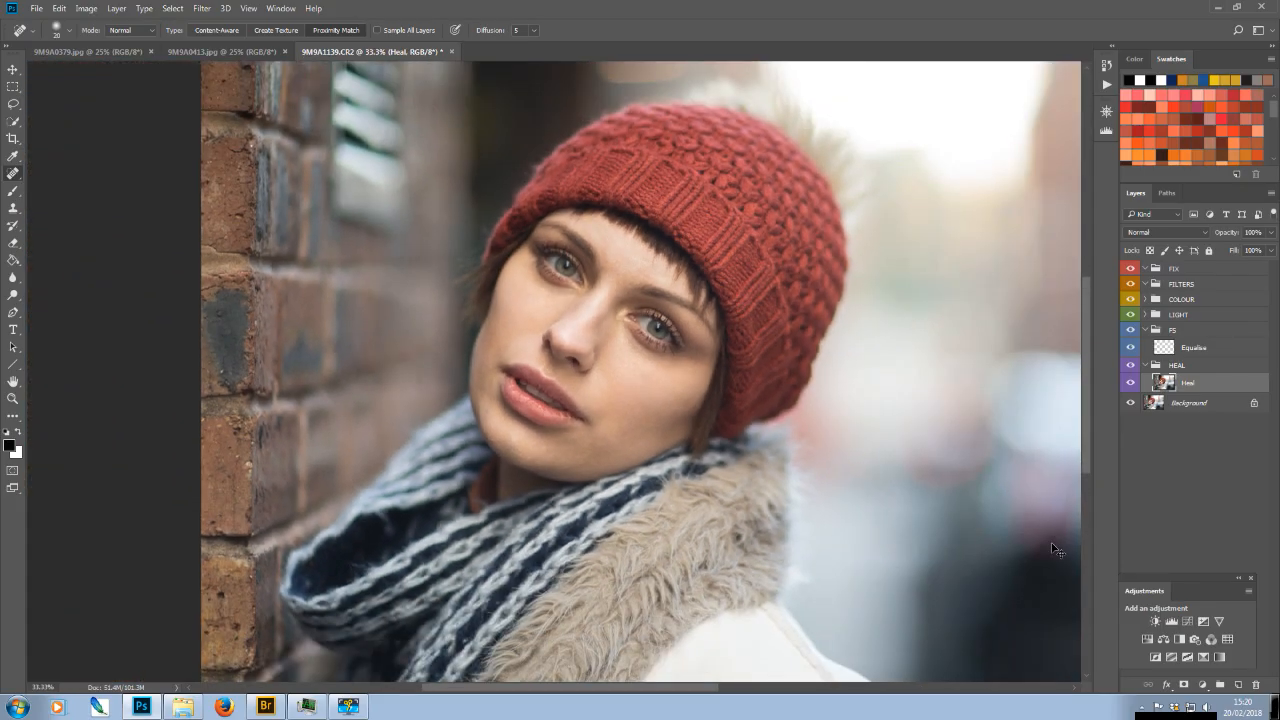
pyautogui.hotkey('ctrl', '-')
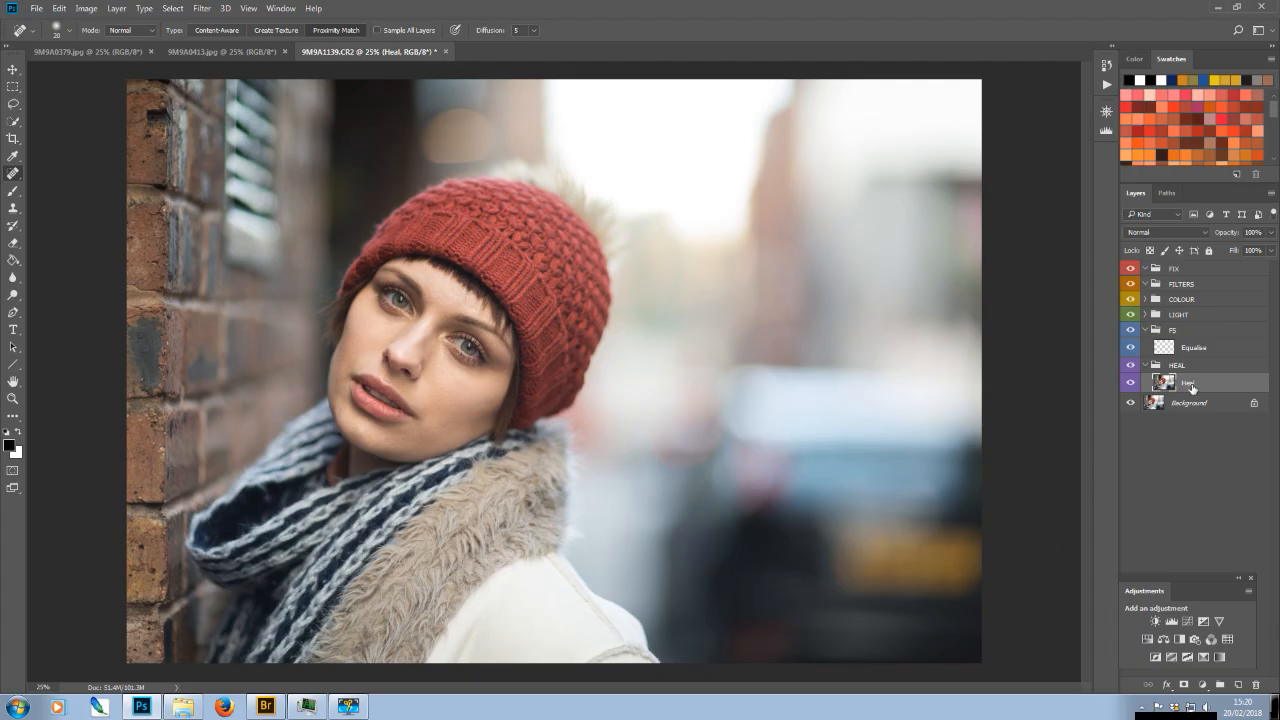
pyautogui.hotkey('ctrl', 'j')
pyautogui.moveTo(1190, 385); pyautogui.dragTo(1199, 345)
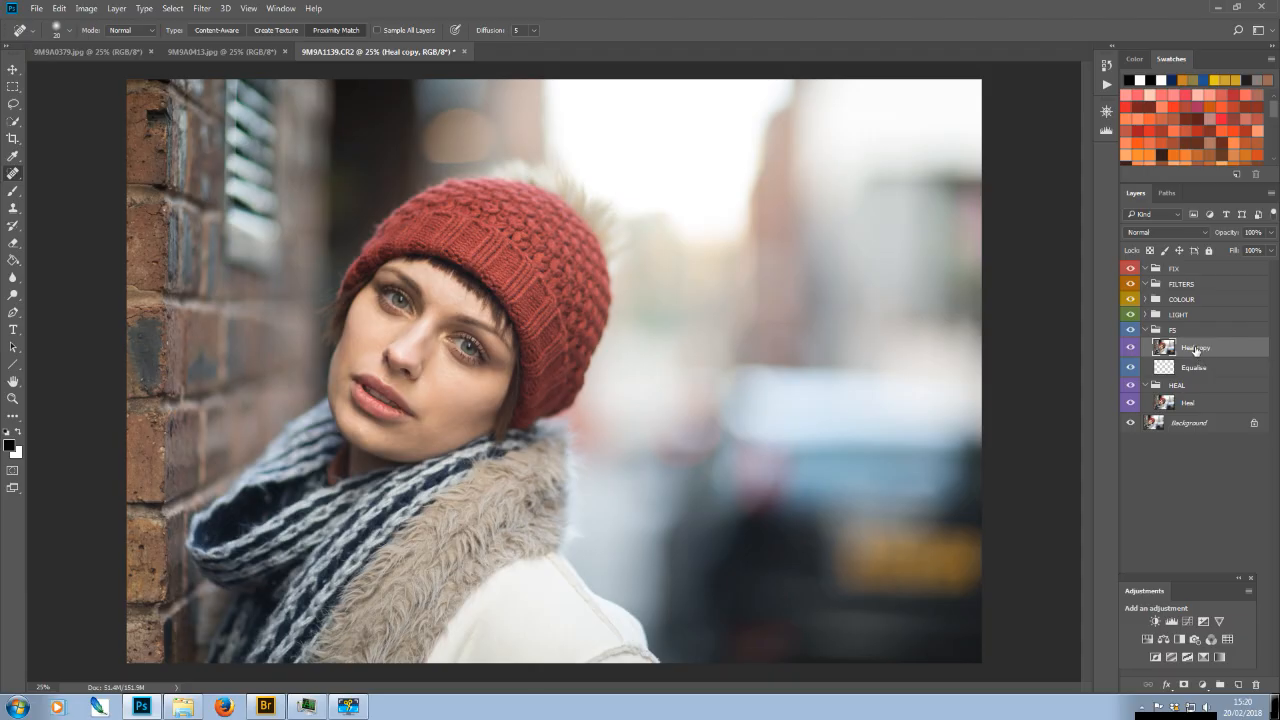
pyautogui.hotkey('ctrl', 'j')
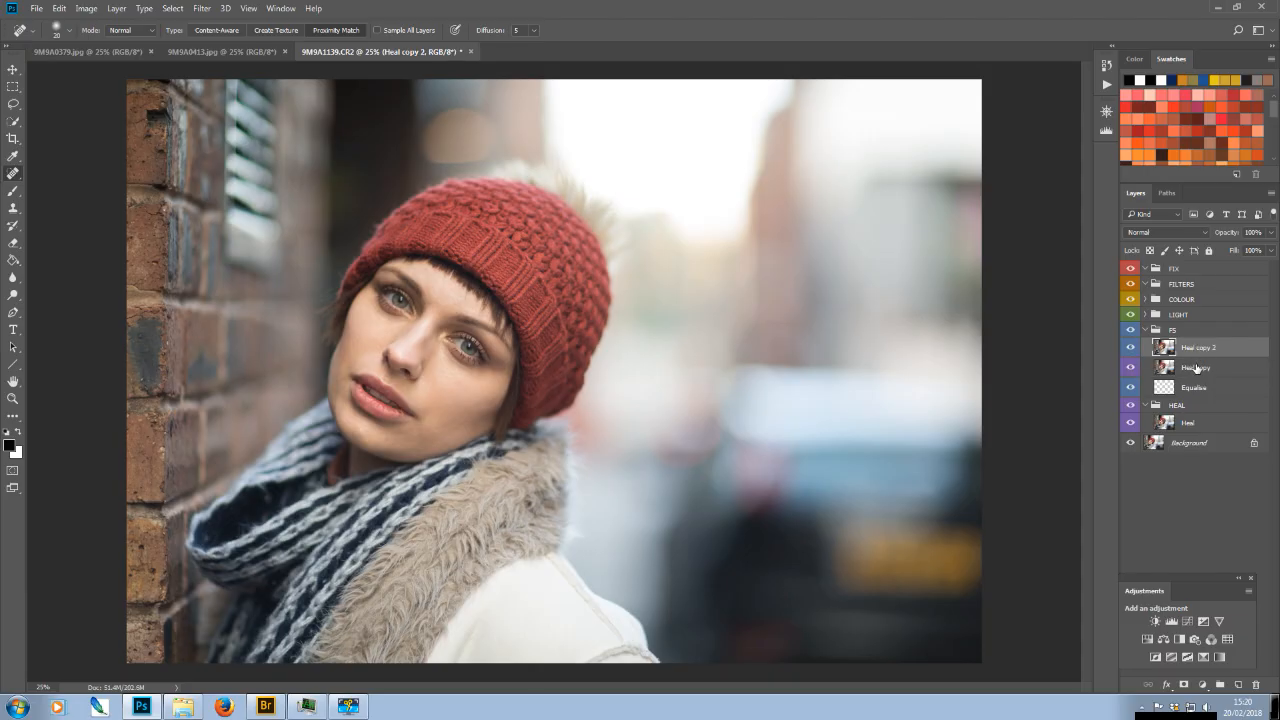
pyautogui.moveTo(1197, 367); pyautogui.dragTo(1197, 392)
# Rename the lower Heal copy as LO and the upper one as HI
pyautogui.doubleClick(1197, 388)
pyautogui.write('LO')
pyautogui.press('Return')
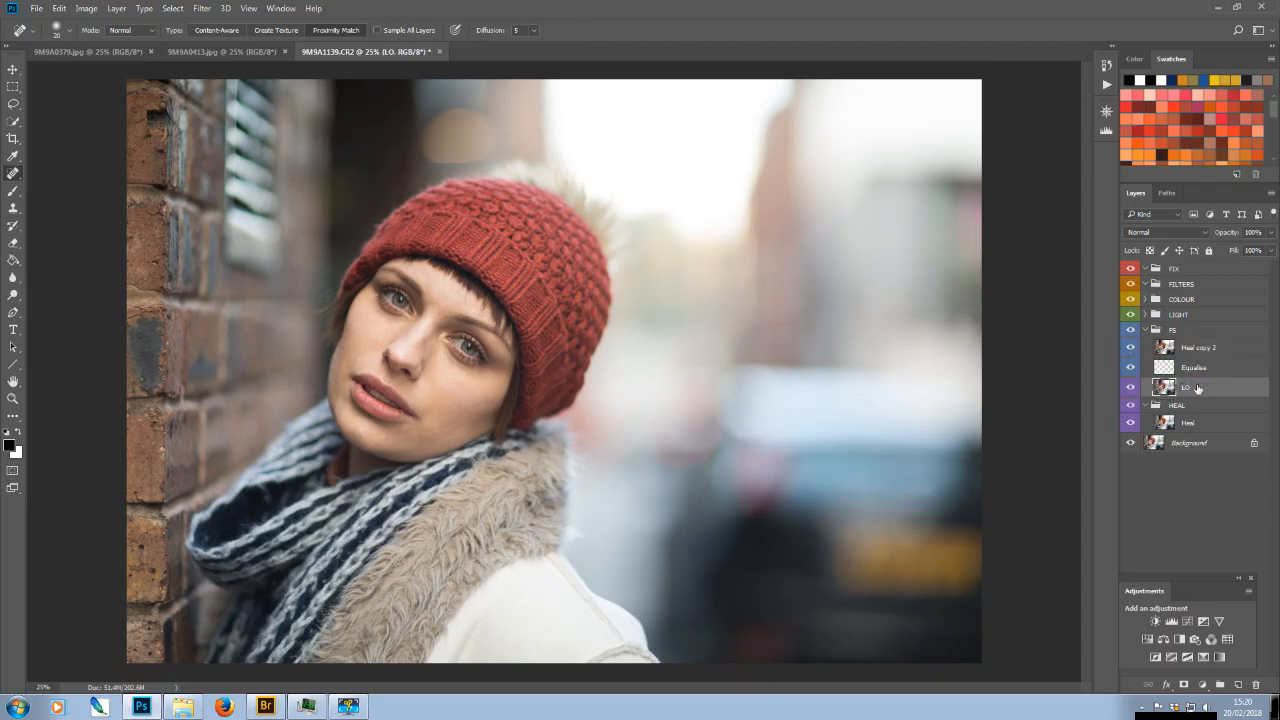
pyautogui.doubleClick(1192, 349)
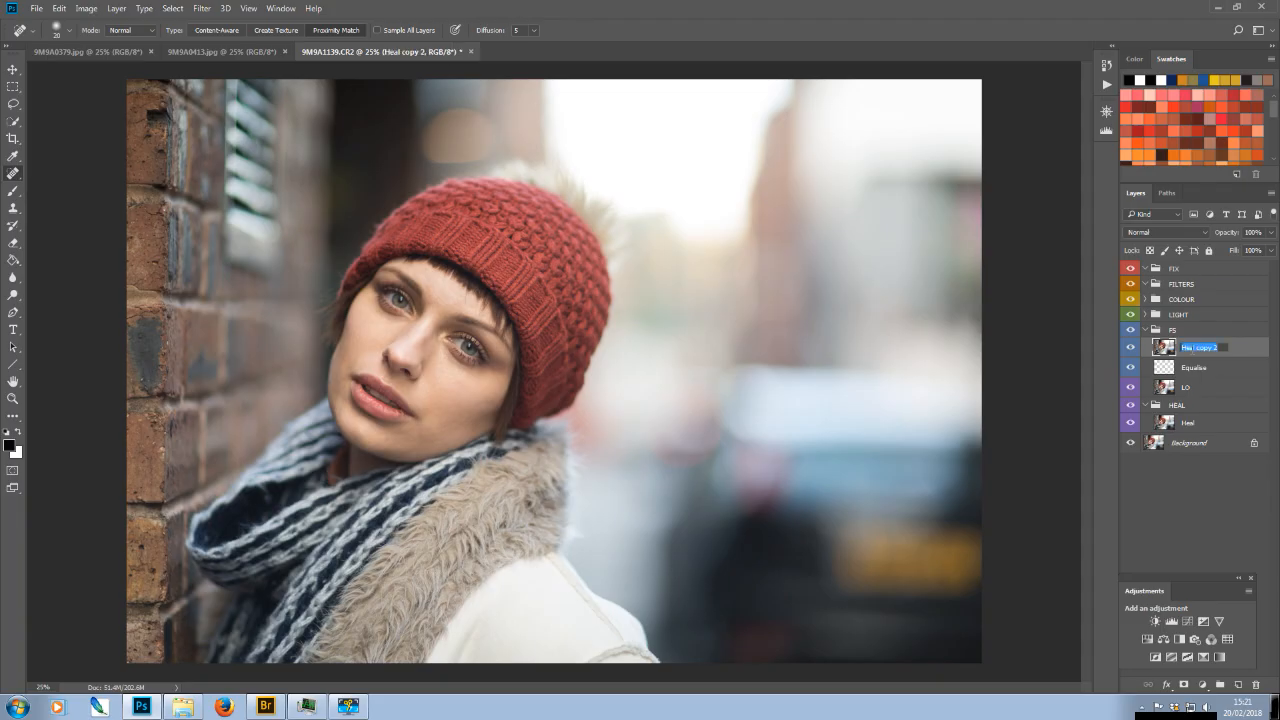
pyautogui.write('HI')
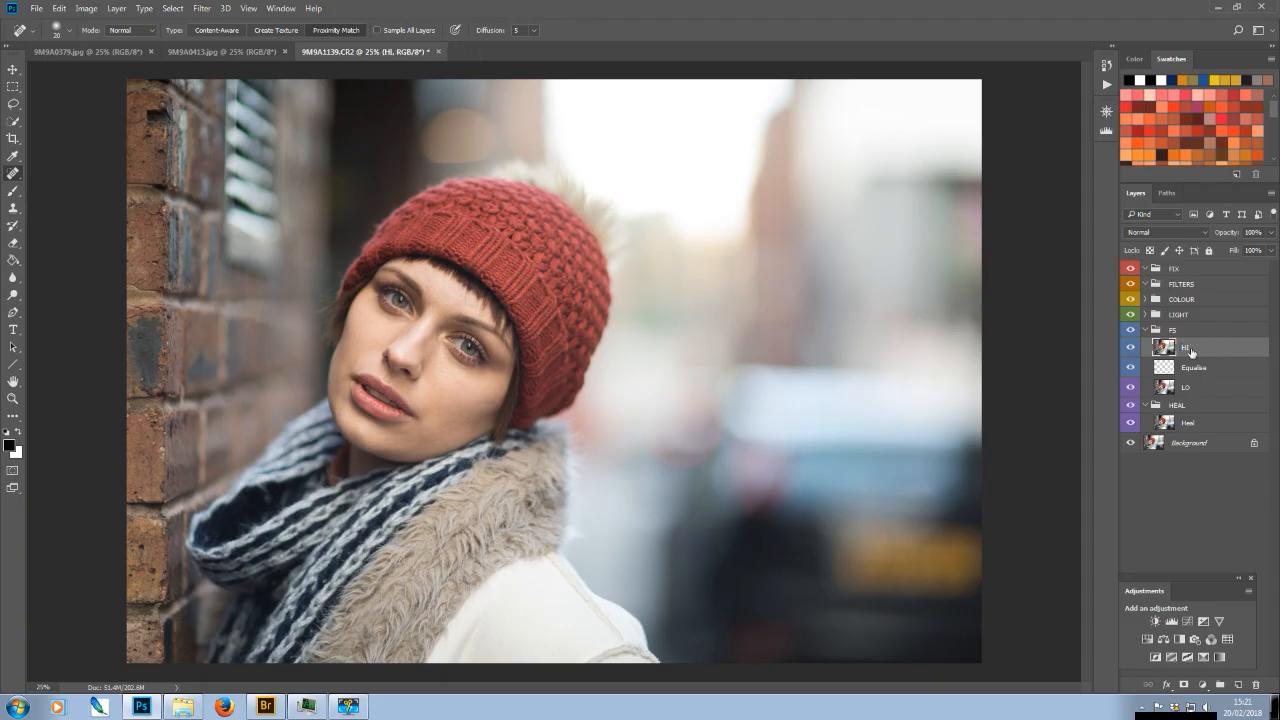
# Apply the Dust & Scratches filter to the LO layer with radius 7 pixels and threshold 0
pyautogui.click(1192, 388)
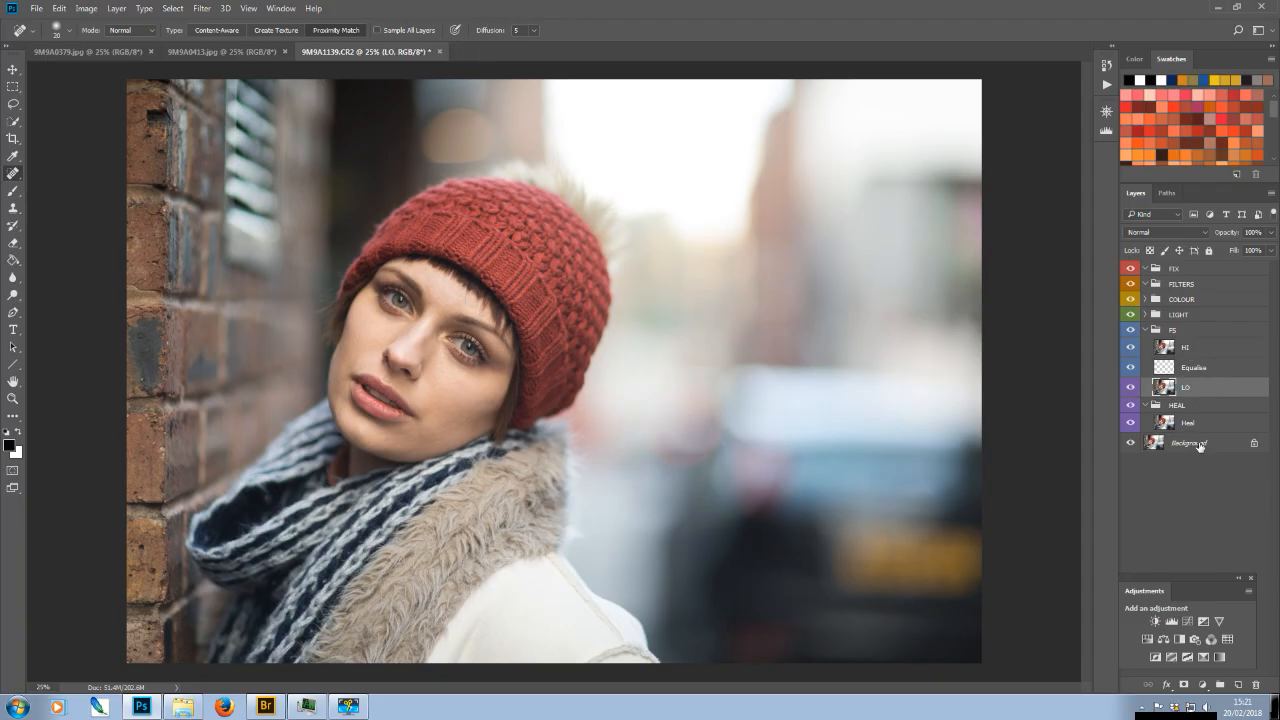
pyautogui.click(202, 8)
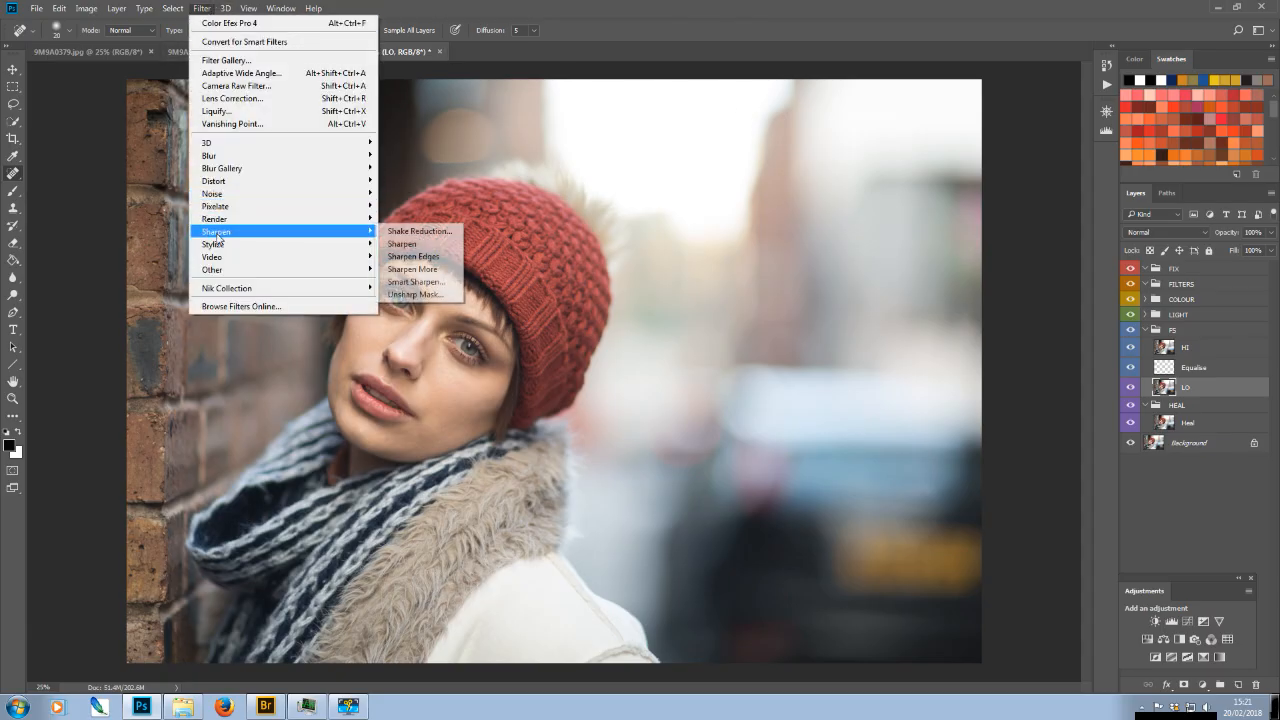
pyautogui.moveTo(234, 197)
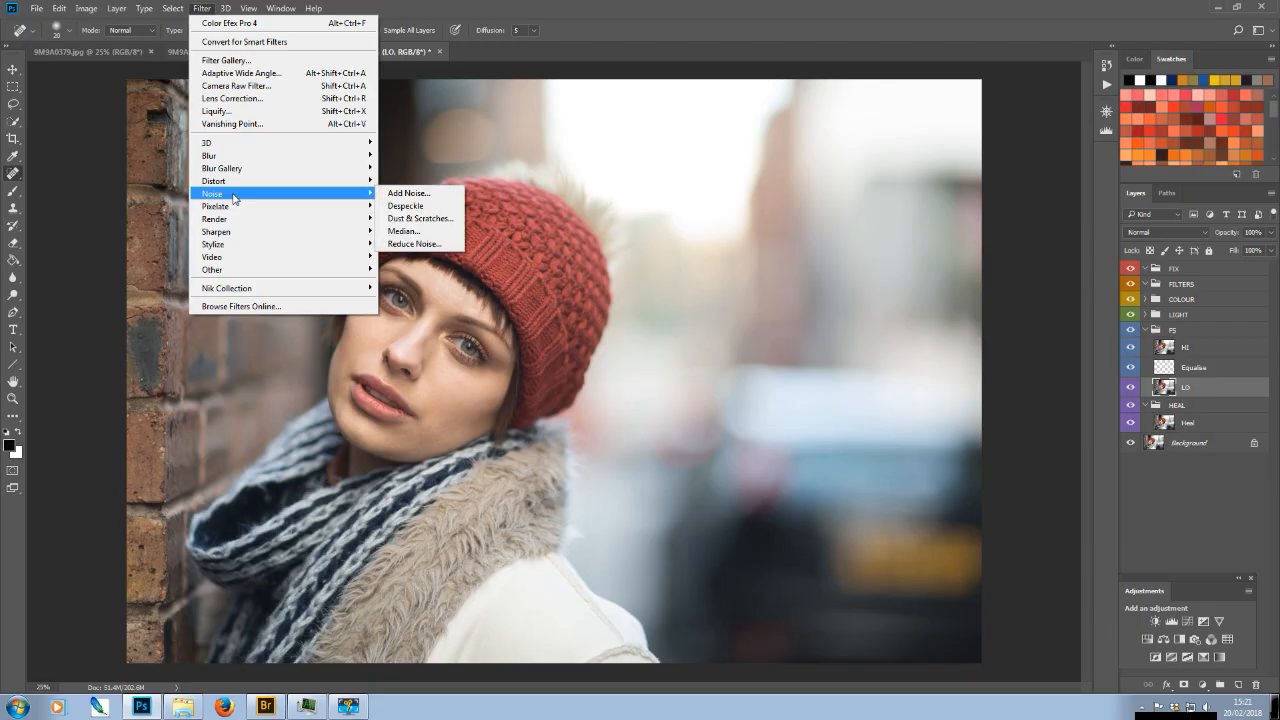
pyautogui.click(425, 220)
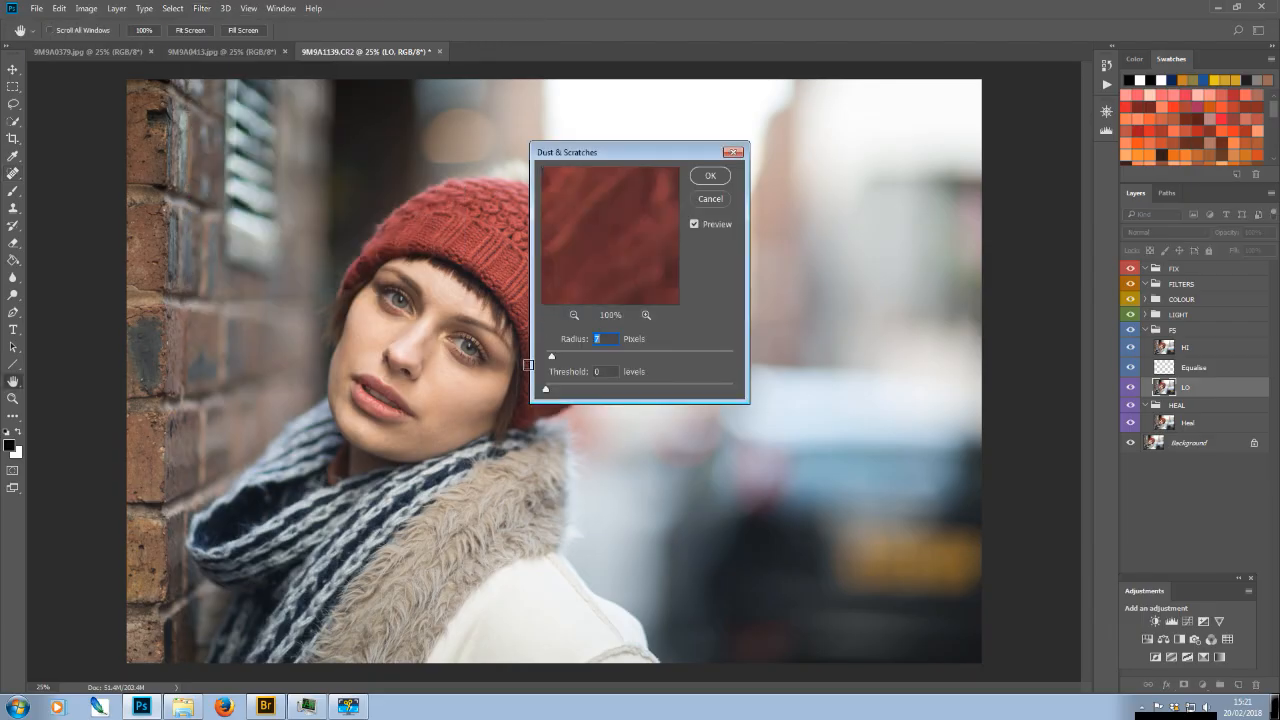
pyautogui.click(710, 178)
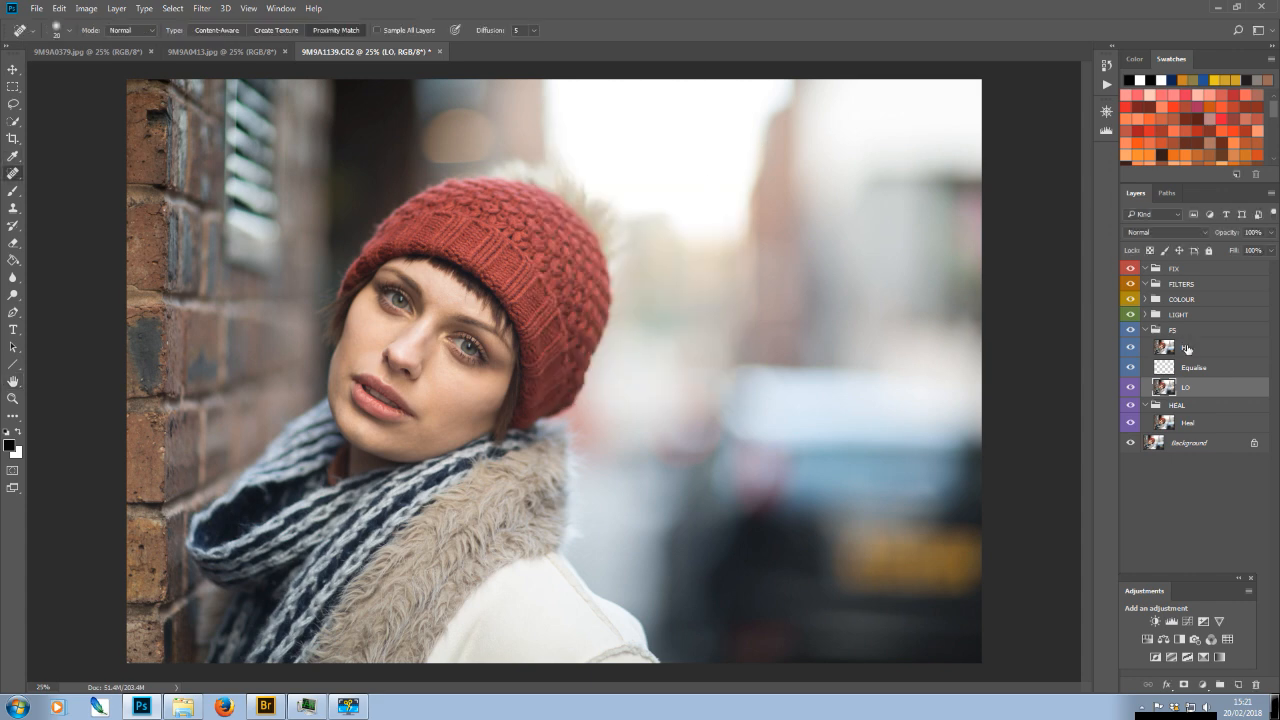
# Apply the inverted LO layer to HI with Apply Image, using Add, scale 2 and offset 0, and set HI to Linear Light
pyautogui.click(1187, 348)
pyautogui.click(87, 8)
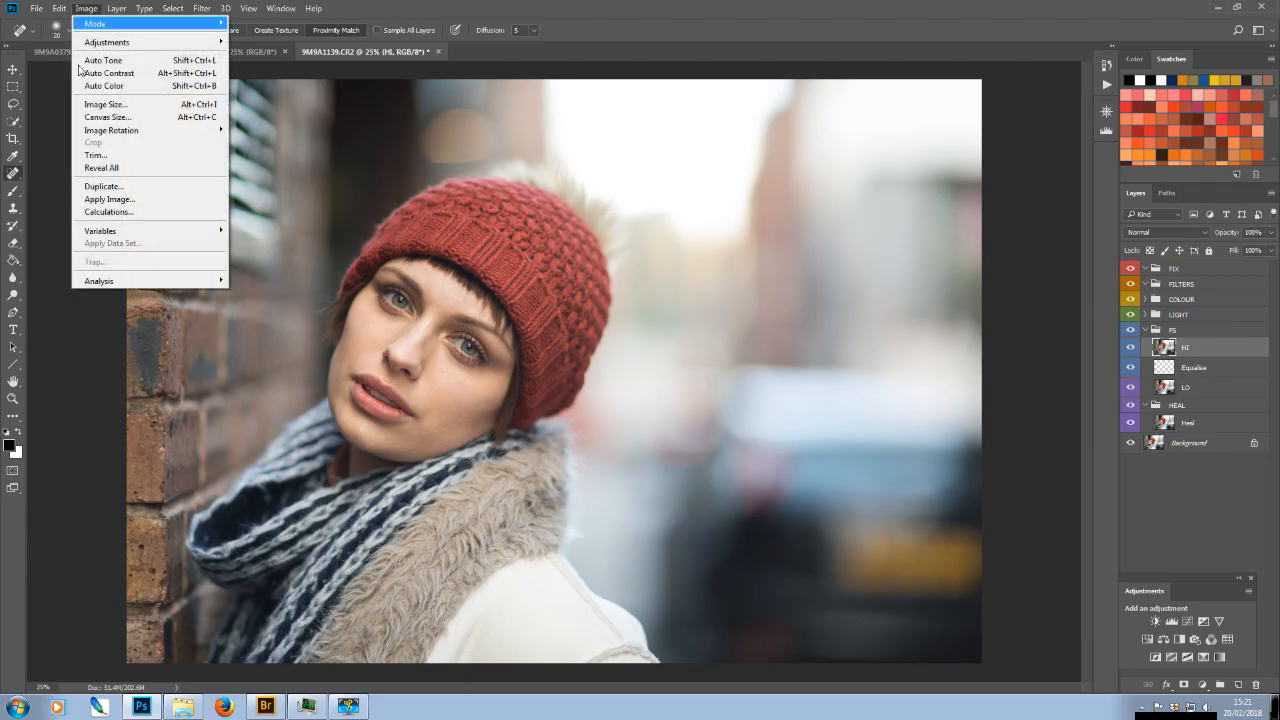
pyautogui.click(100, 198)
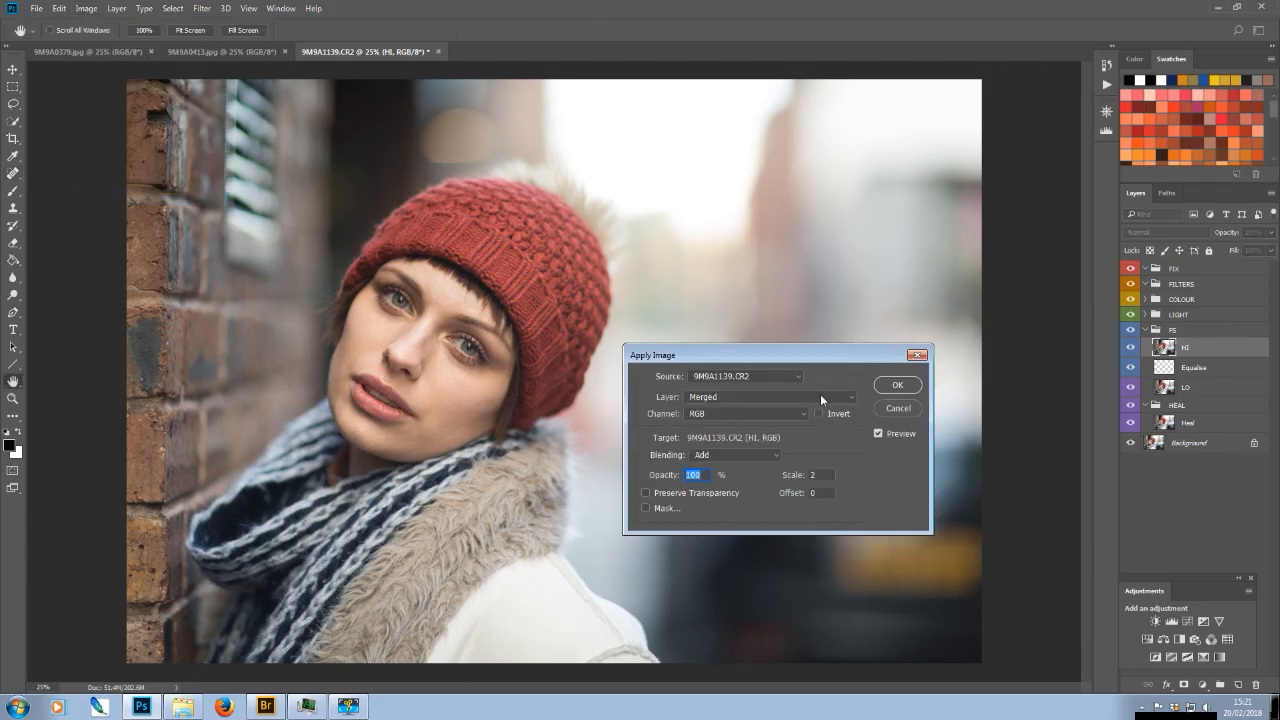
pyautogui.click(817, 398)
pyautogui.click(705, 522)
pyautogui.click(819, 413)
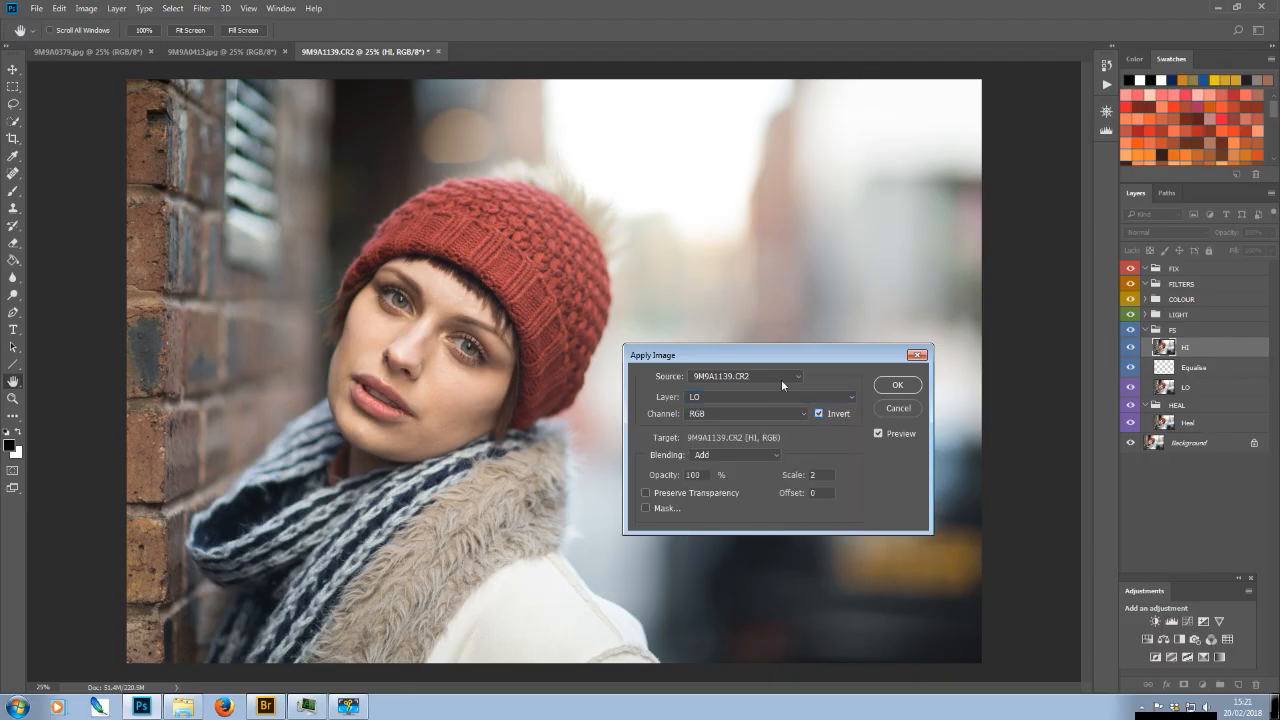
pyautogui.click(899, 387)
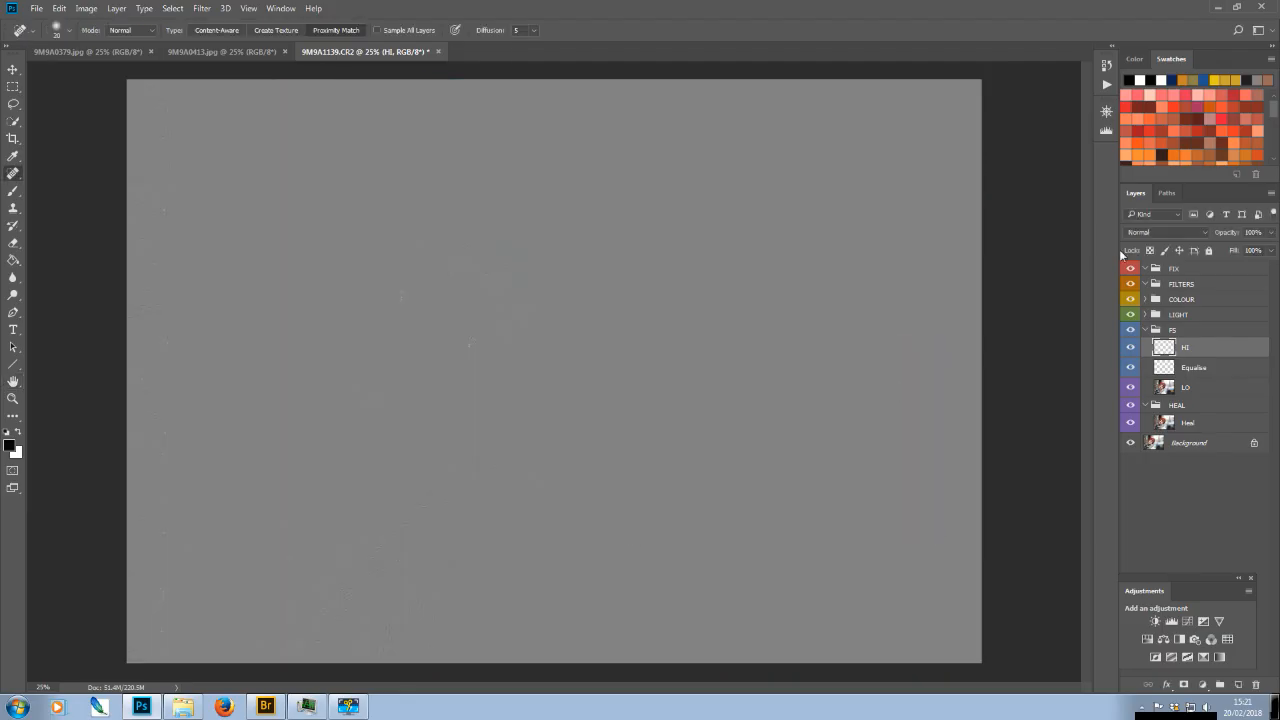
pyautogui.click(1204, 233)
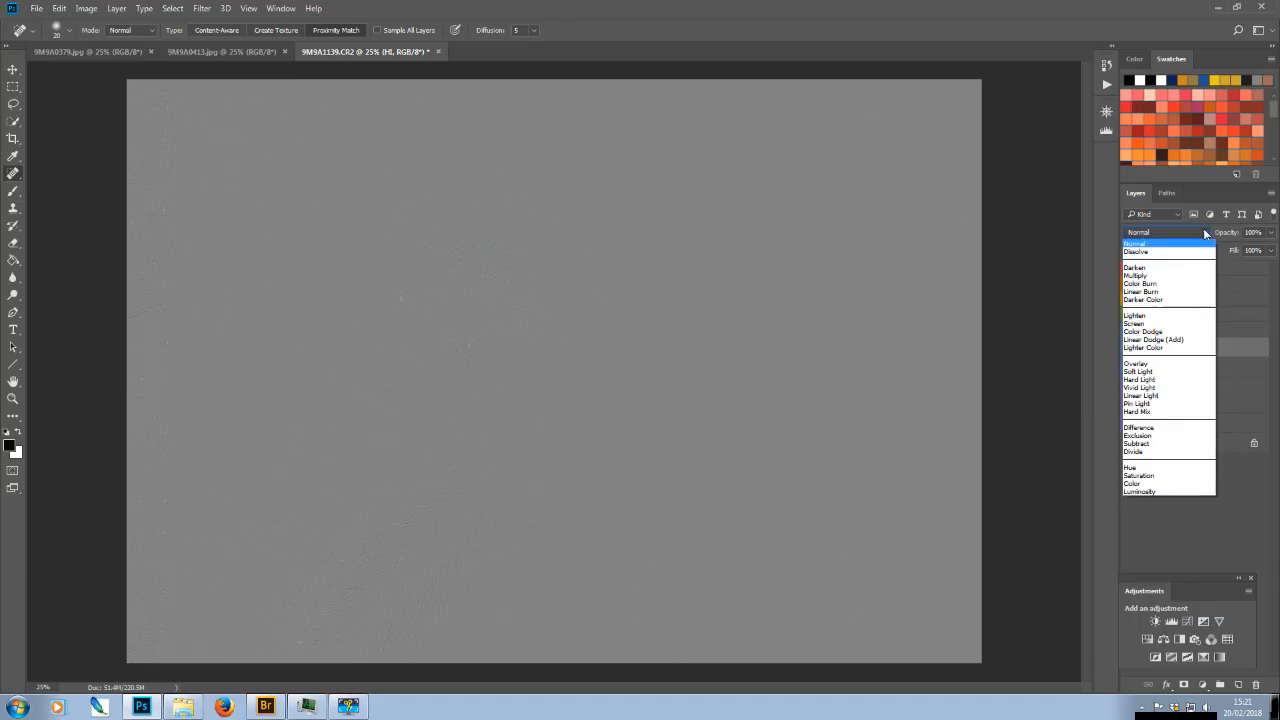
pyautogui.click(1142, 396)
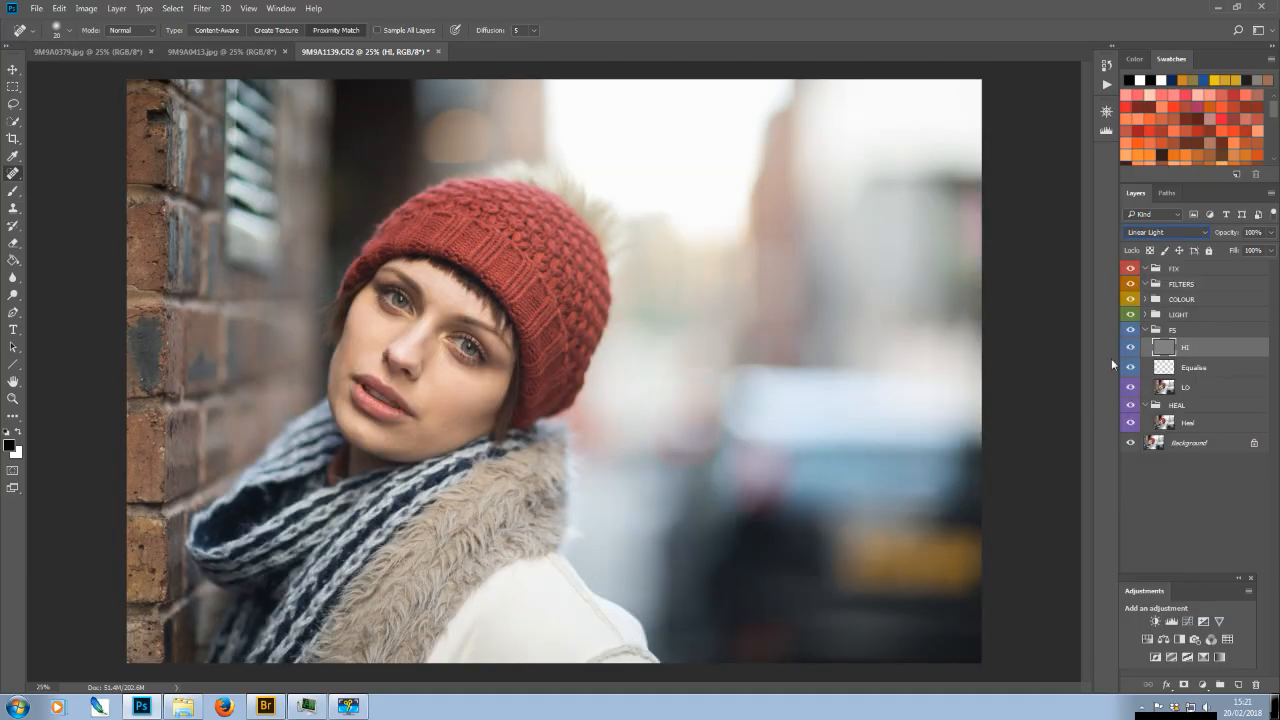
# On the LO layer, lasso the forehead skin between the eyebrows and fringe and apply a Gaussian Blur of 4 pixels
pyautogui.click(1187, 389)
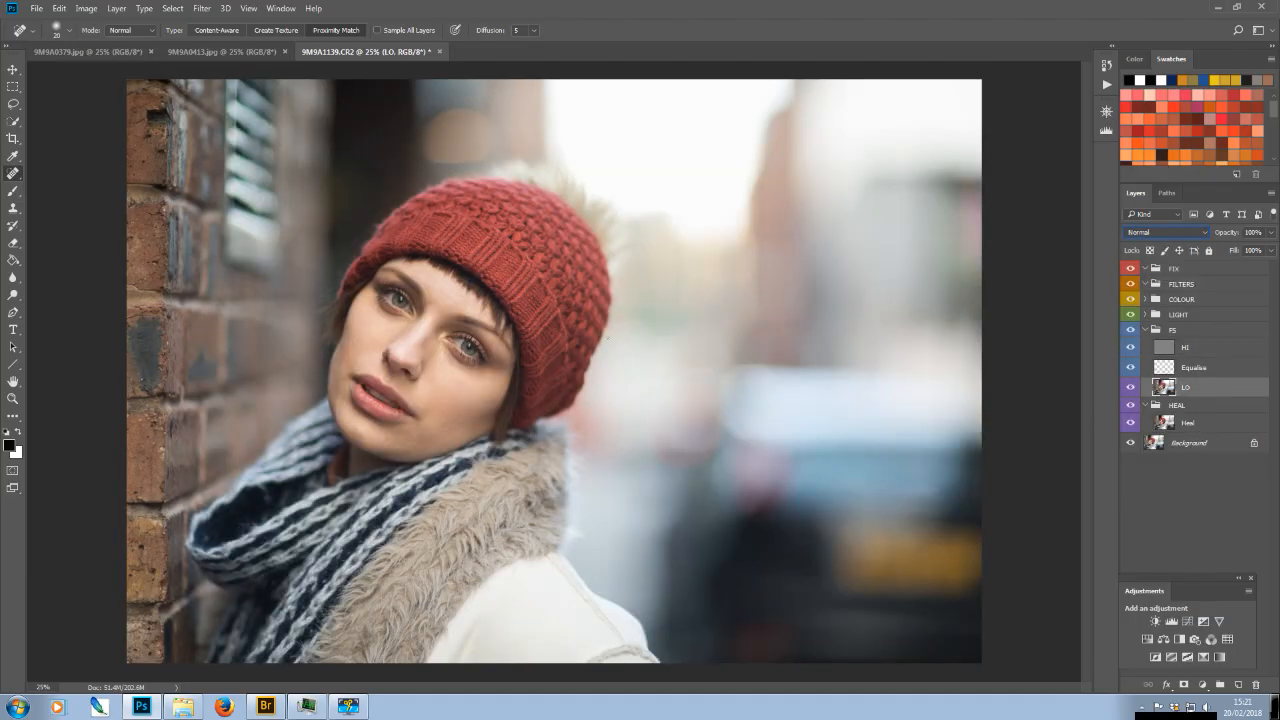
pyautogui.hotkey('ctrl', '+')
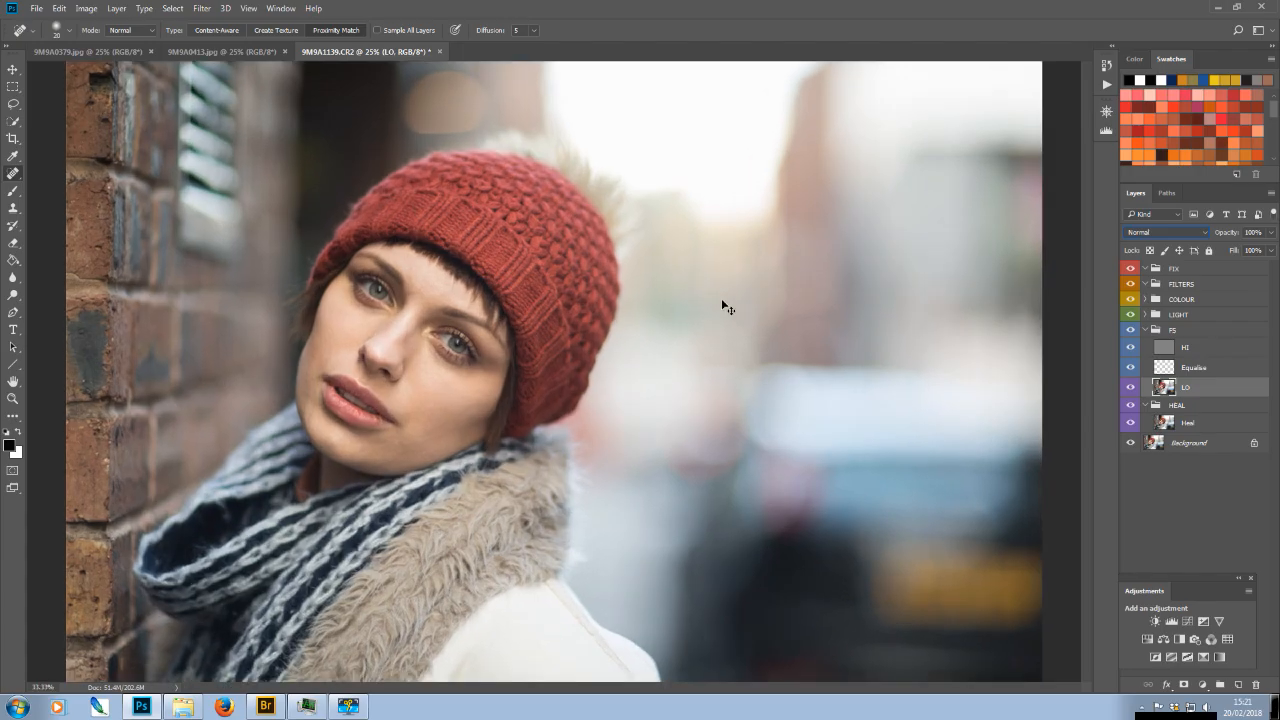
pyautogui.hotkey('ctrl', '+')
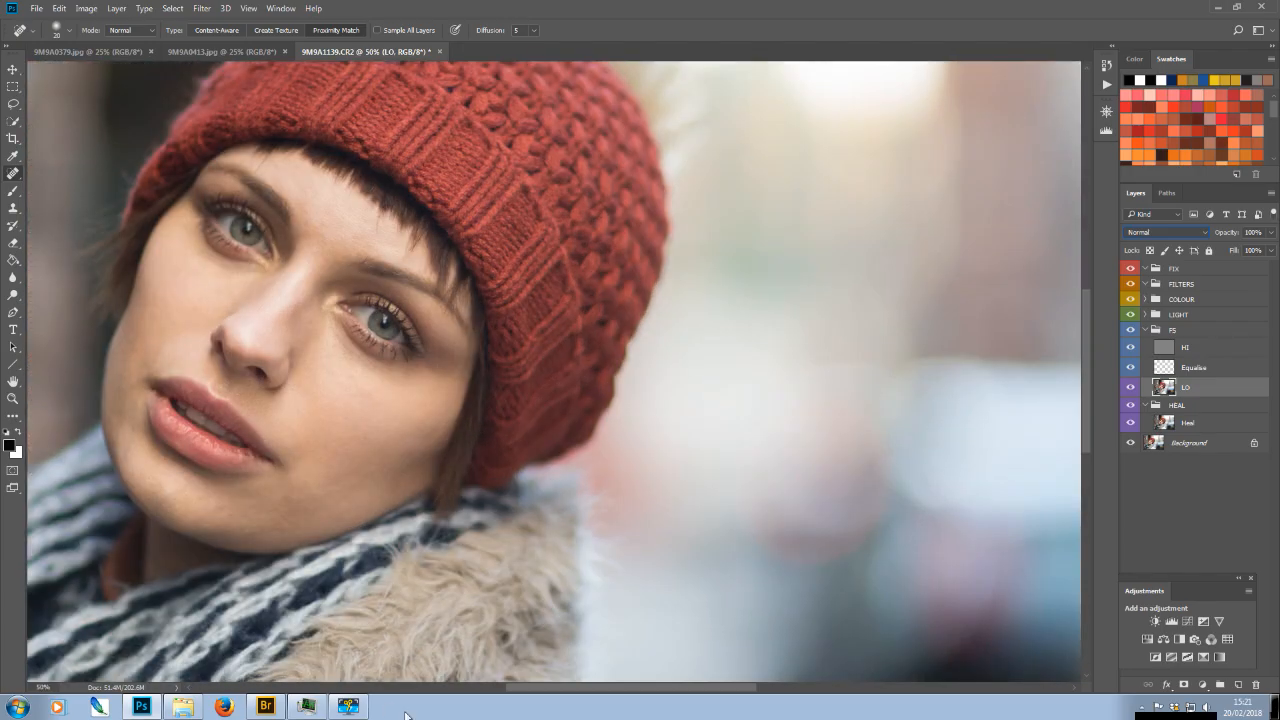
pyautogui.moveTo(533, 688); pyautogui.dragTo(456, 687)
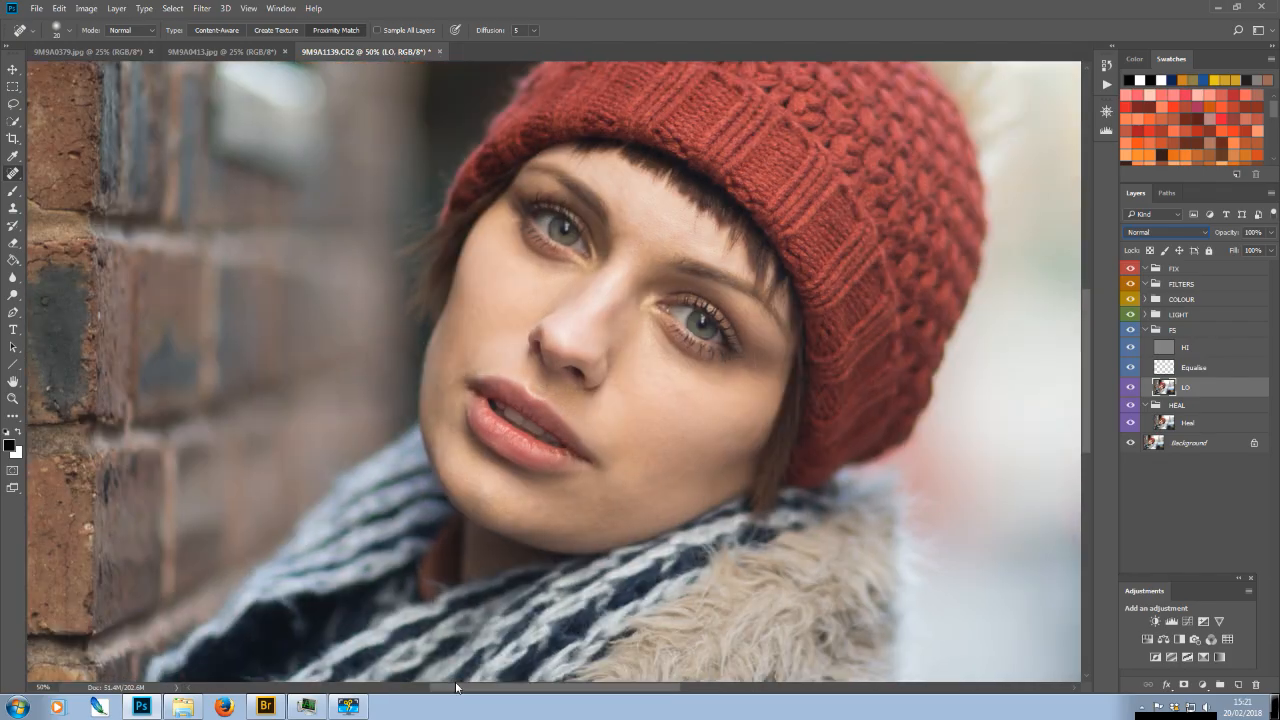
pyautogui.click(13, 104)
pyautogui.moveTo(608, 206)
pyautogui.mouseDown()
pyautogui.moveTo(633, 267)
pyautogui.moveTo(697, 246)
pyautogui.moveTo(718, 257)
pyautogui.moveTo(720, 233)
pyautogui.moveTo(592, 180)
pyautogui.mouseUp()
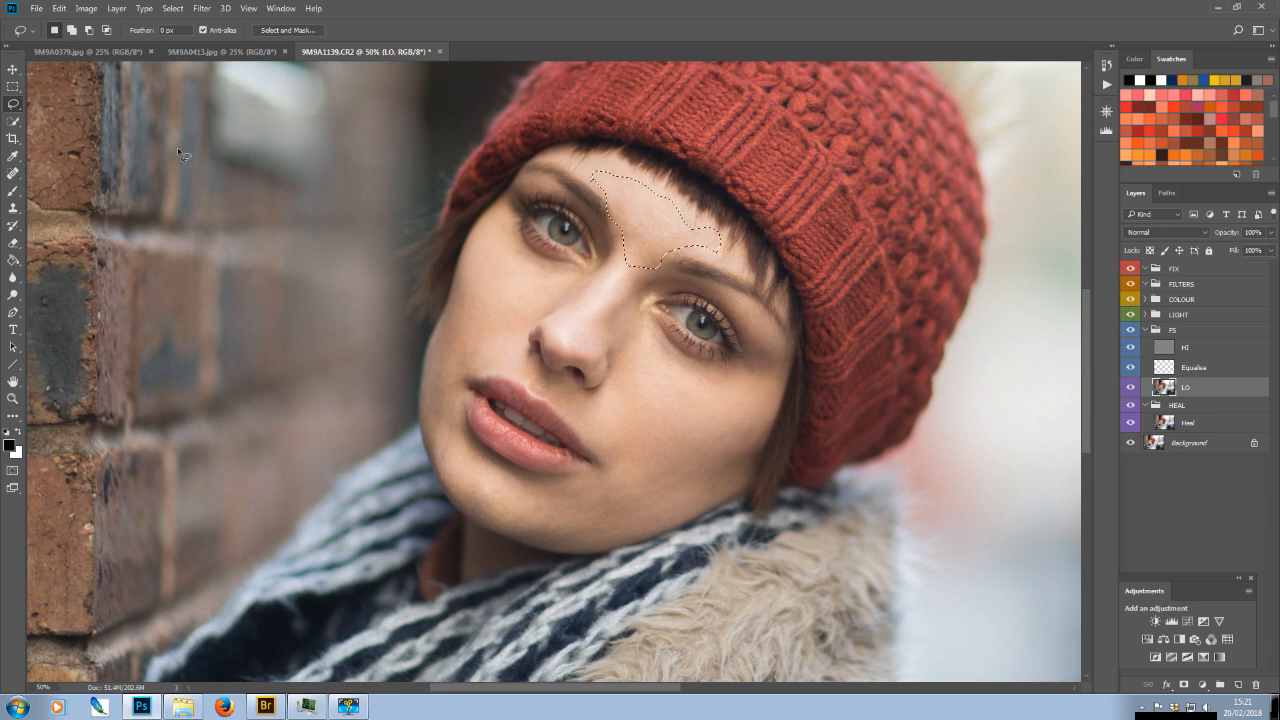
pyautogui.click(201, 9)
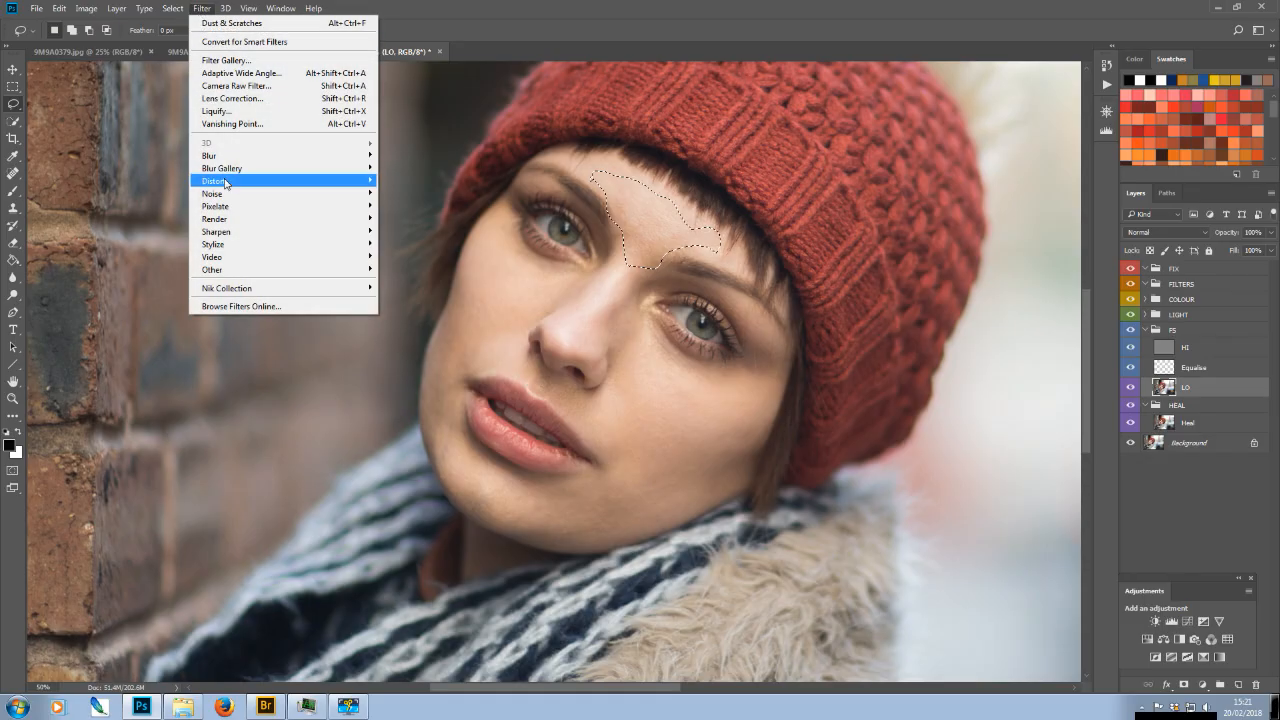
pyautogui.moveTo(330, 156)
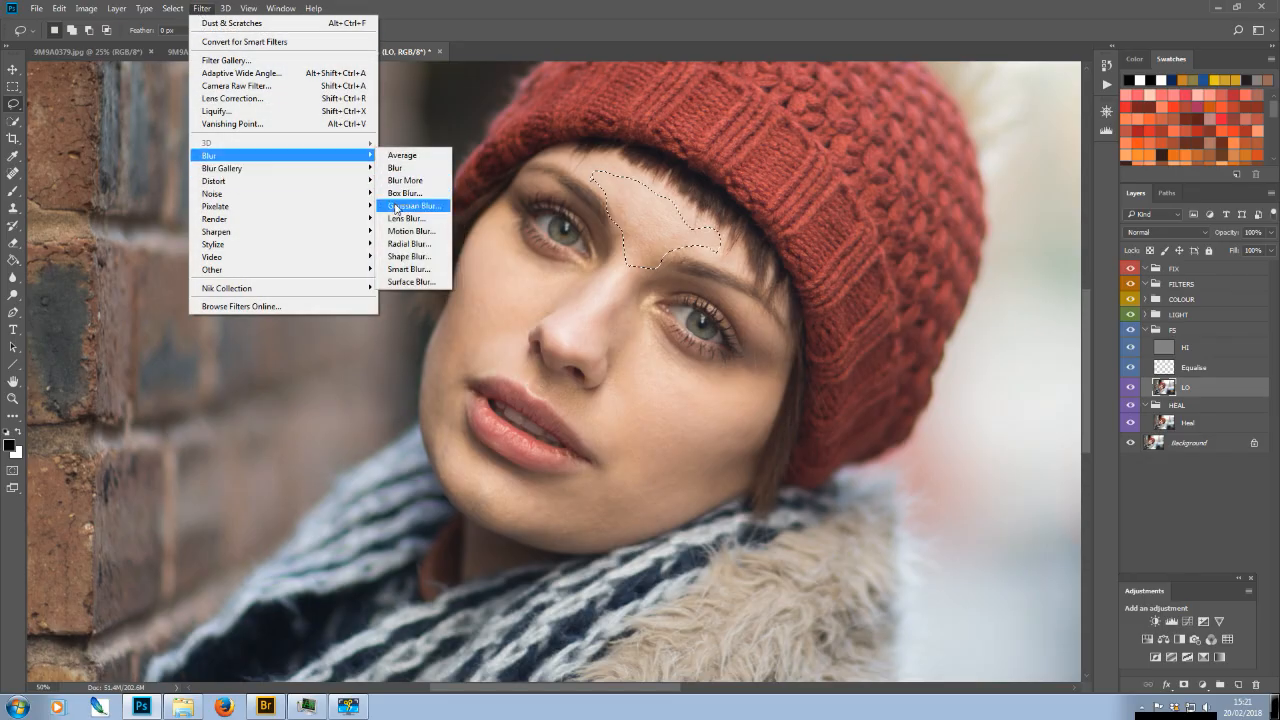
pyautogui.click(410, 206)
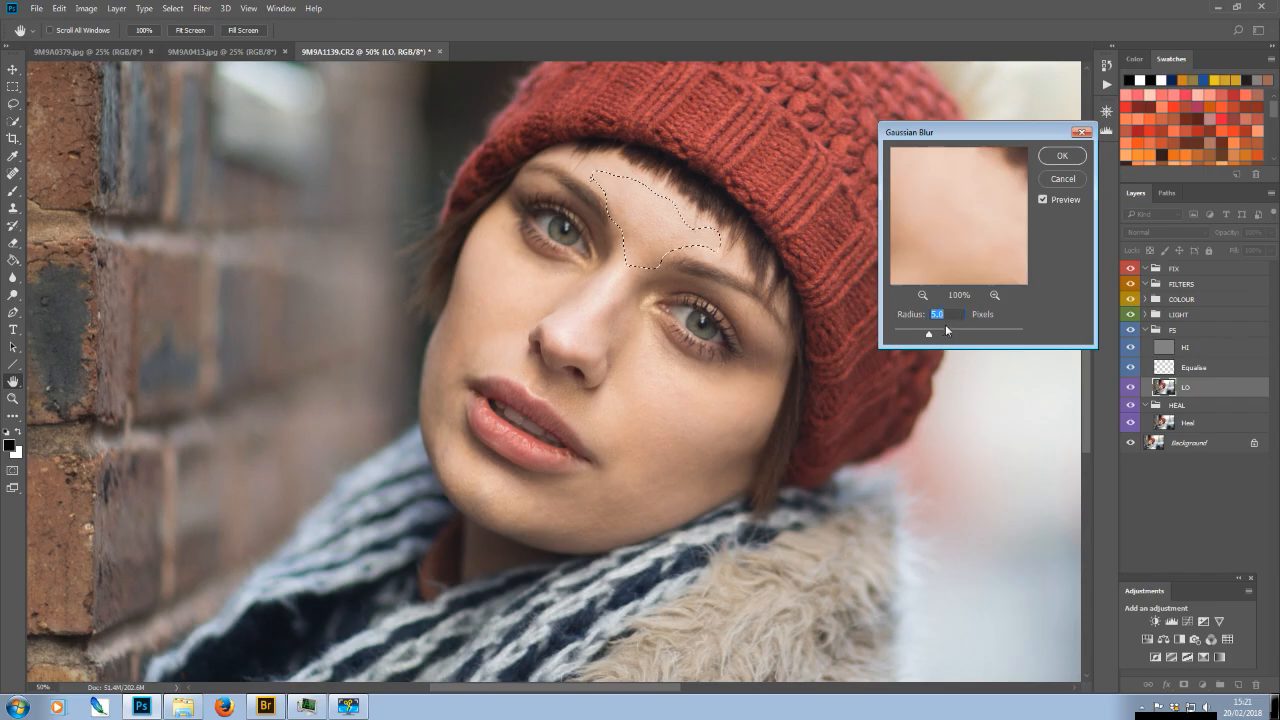
pyautogui.write('4')
pyautogui.click(1057, 157)
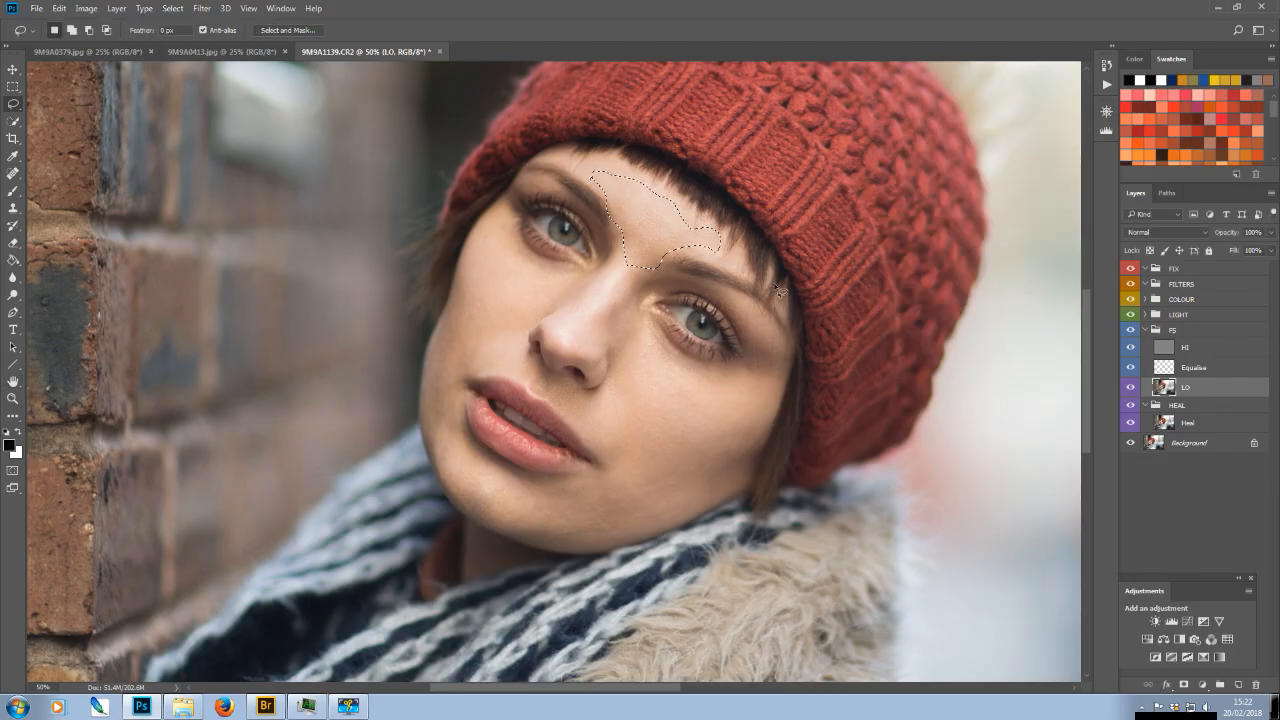
pyautogui.hotkey('ctrl', 'd')
# Lasso the large cheek area below the eye on the LO layer and smooth it with the same Gaussian Blur
pyautogui.moveTo(626, 336)
pyautogui.mouseDown()
pyautogui.moveTo(610, 405)
pyautogui.moveTo(680, 426)
pyautogui.moveTo(693, 403)
pyautogui.moveTo(626, 340)
pyautogui.mouseUp()
pyautogui.click(692, 415)
pyautogui.moveTo(675, 424)
pyautogui.mouseDown()
pyautogui.moveTo(616, 453)
pyautogui.moveTo(603, 511)
pyautogui.moveTo(653, 533)
pyautogui.moveTo(708, 500)
pyautogui.mouseUp()
pyautogui.moveTo(692, 418)
pyautogui.mouseDown()
pyautogui.moveTo(671, 423)
pyautogui.moveTo(678, 437)
pyautogui.mouseUp()
pyautogui.hotkey('ctrl', 'd')
# Blur lassoed areas of the other cheek, the upper nose, the chin and the skin beside the mouth on LO
pyautogui.moveTo(432, 338)
pyautogui.mouseDown()
pyautogui.moveTo(436, 439)
pyautogui.moveTo(452, 389)
pyautogui.moveTo(491, 362)
pyautogui.moveTo(482, 299)
pyautogui.moveTo(453, 289)
pyautogui.mouseUp()
pyautogui.hotkey('ctrl', 'd')
pyautogui.moveTo(621, 250)
pyautogui.mouseDown()
pyautogui.moveTo(579, 315)
pyautogui.moveTo(549, 323)
pyautogui.moveTo(559, 361)
pyautogui.moveTo(603, 372)
pyautogui.moveTo(611, 390)
pyautogui.moveTo(622, 252)
pyautogui.mouseUp()
pyautogui.hotkey('ctrl', 'd')
pyautogui.moveTo(444, 470)
pyautogui.mouseDown()
pyautogui.moveTo(458, 496)
pyautogui.moveTo(529, 532)
pyautogui.moveTo(585, 550)
pyautogui.moveTo(638, 542)
pyautogui.moveTo(645, 492)
pyautogui.moveTo(592, 476)
pyautogui.moveTo(549, 482)
pyautogui.mouseUp()
pyautogui.moveTo(451, 405)
pyautogui.mouseDown()
pyautogui.moveTo(458, 389)
pyautogui.moveTo(444, 382)
pyautogui.mouseUp()
pyautogui.hotkey('ctrl', 'd')
# Reduce the LO layer's opacity to 78% to soften the skin smoothing
pyautogui.click(1271, 233)
pyautogui.moveTo(1270, 251); pyautogui.dragTo(1189, 259)
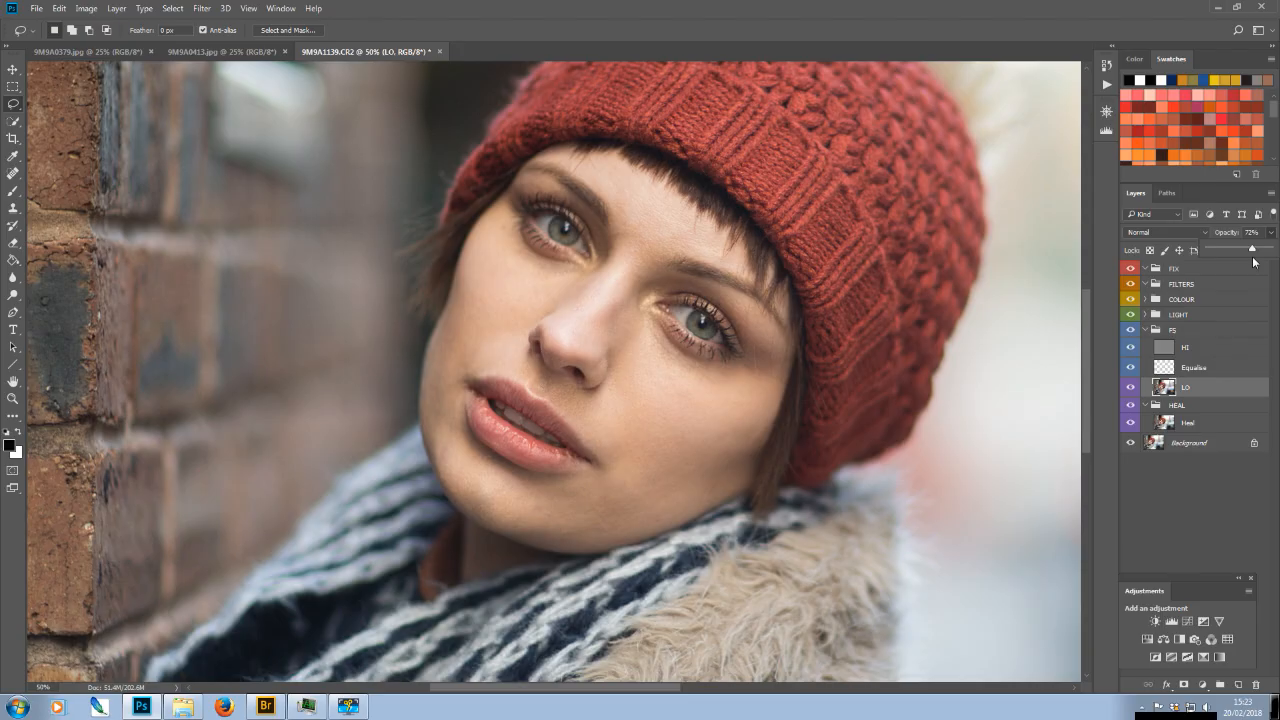
pyautogui.click(1253, 261)
pyautogui.hotkey('ctrl', '+')
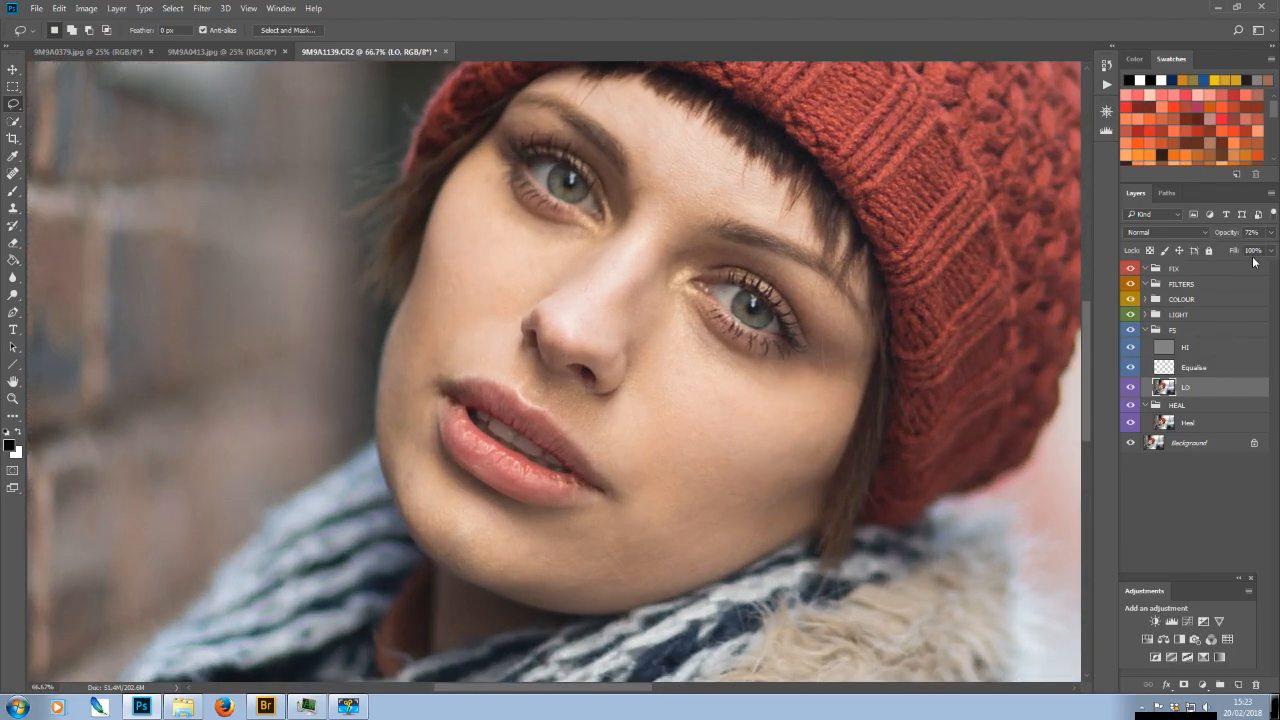
pyautogui.click(1271, 234)
pyautogui.moveTo(1251, 252); pyautogui.dragTo(1245, 255)
pyautogui.moveTo(1245, 253); pyautogui.dragTo(1257, 254)
# Collapse the FS group and stamp the visible layers into a new layer directly above it
pyautogui.hotkey('ctrl', '-')
pyautogui.hotkey('ctrl', '-')
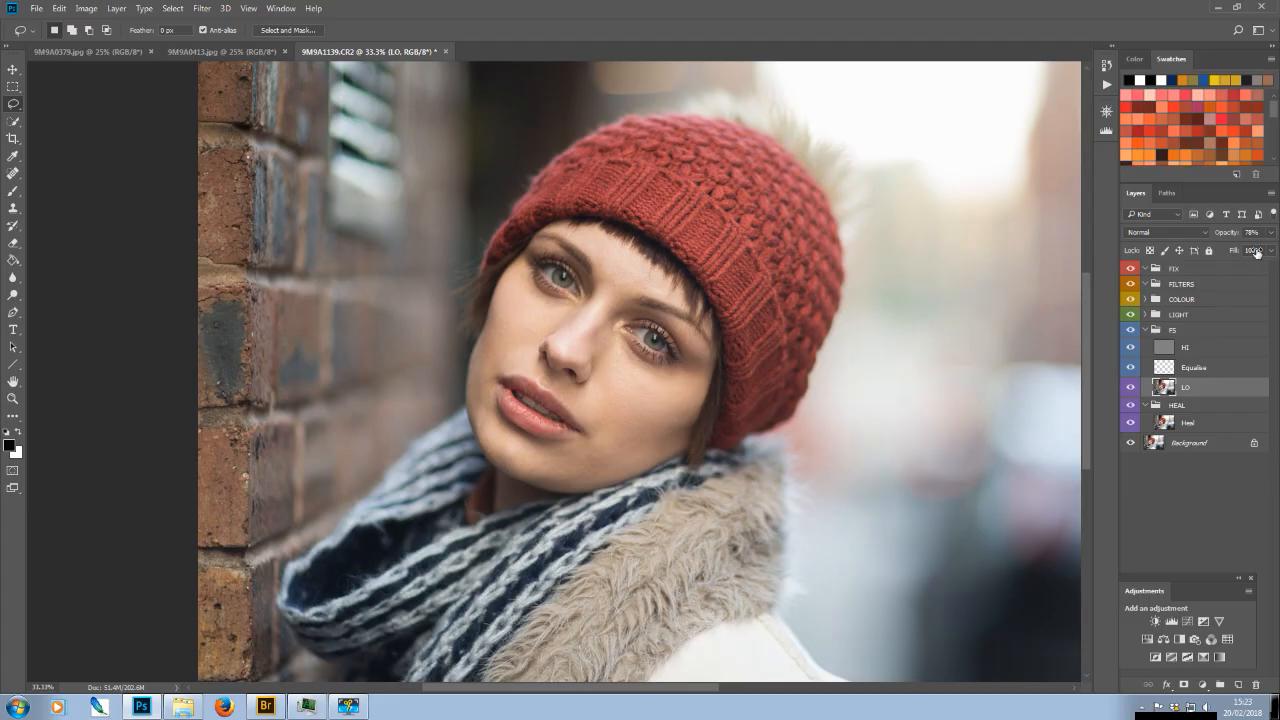
pyautogui.hotkey('ctrl', '-')
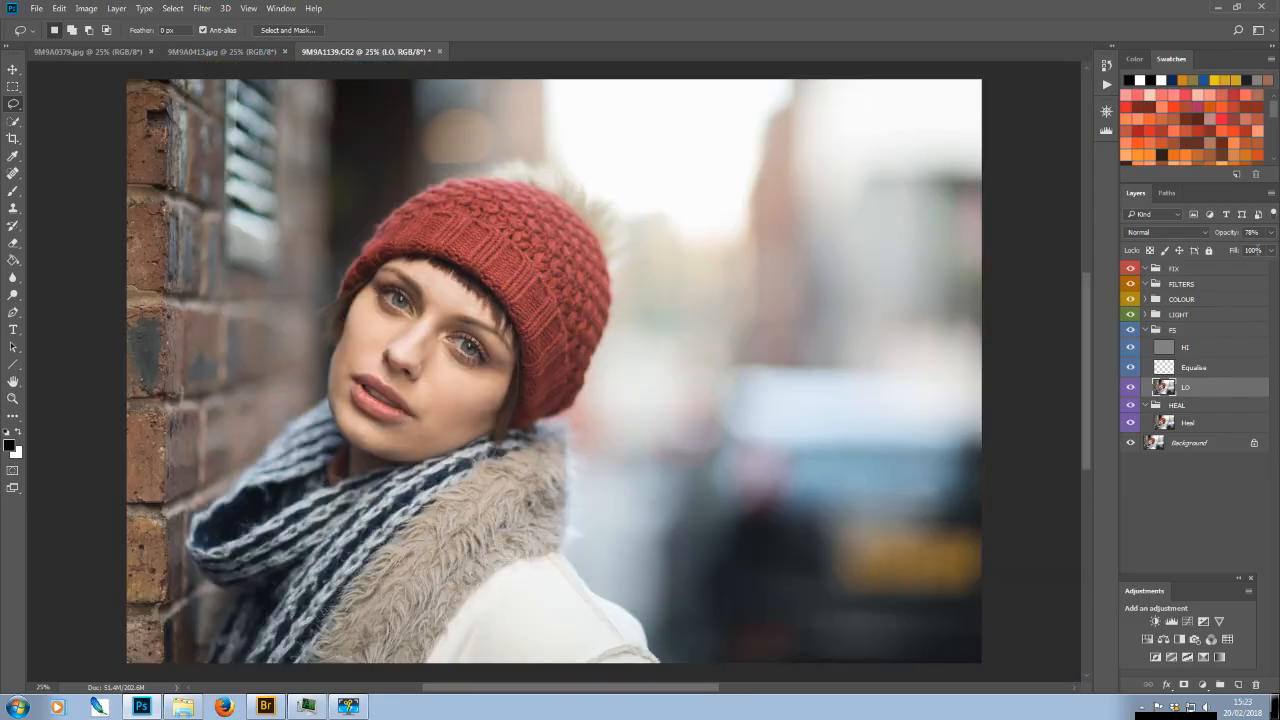
pyautogui.click(1141, 334)
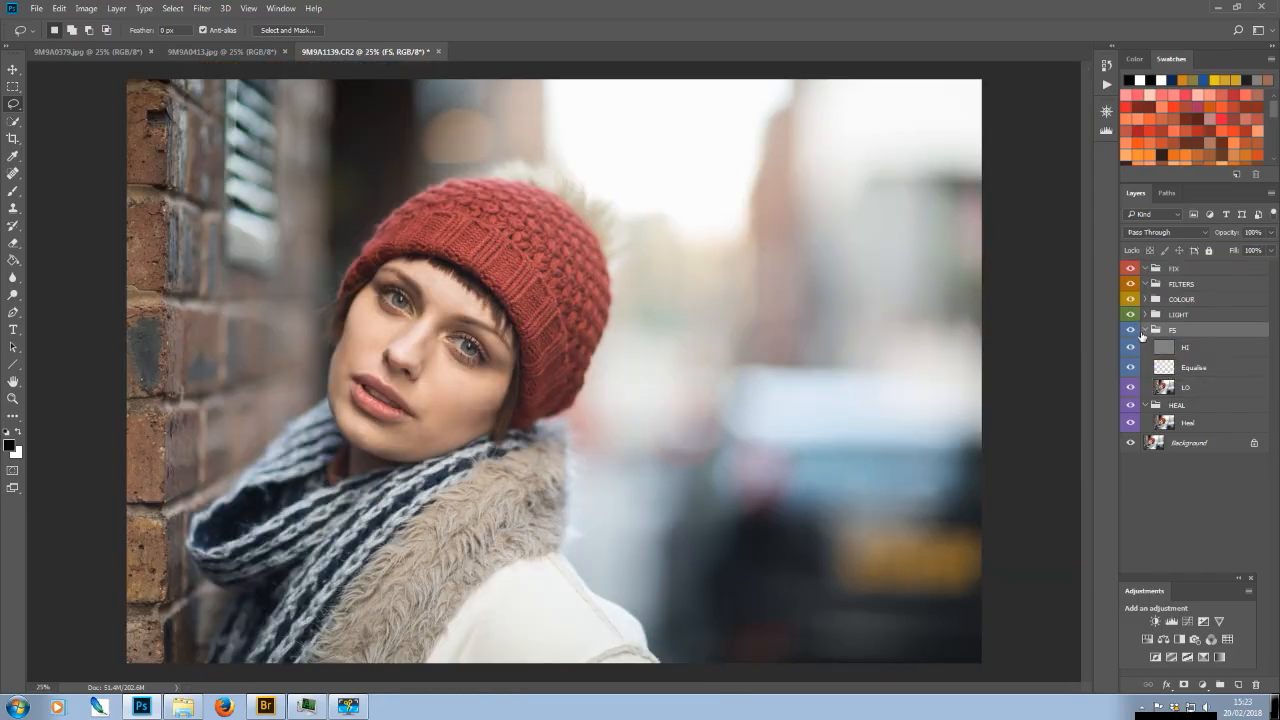
pyautogui.click(1144, 330)
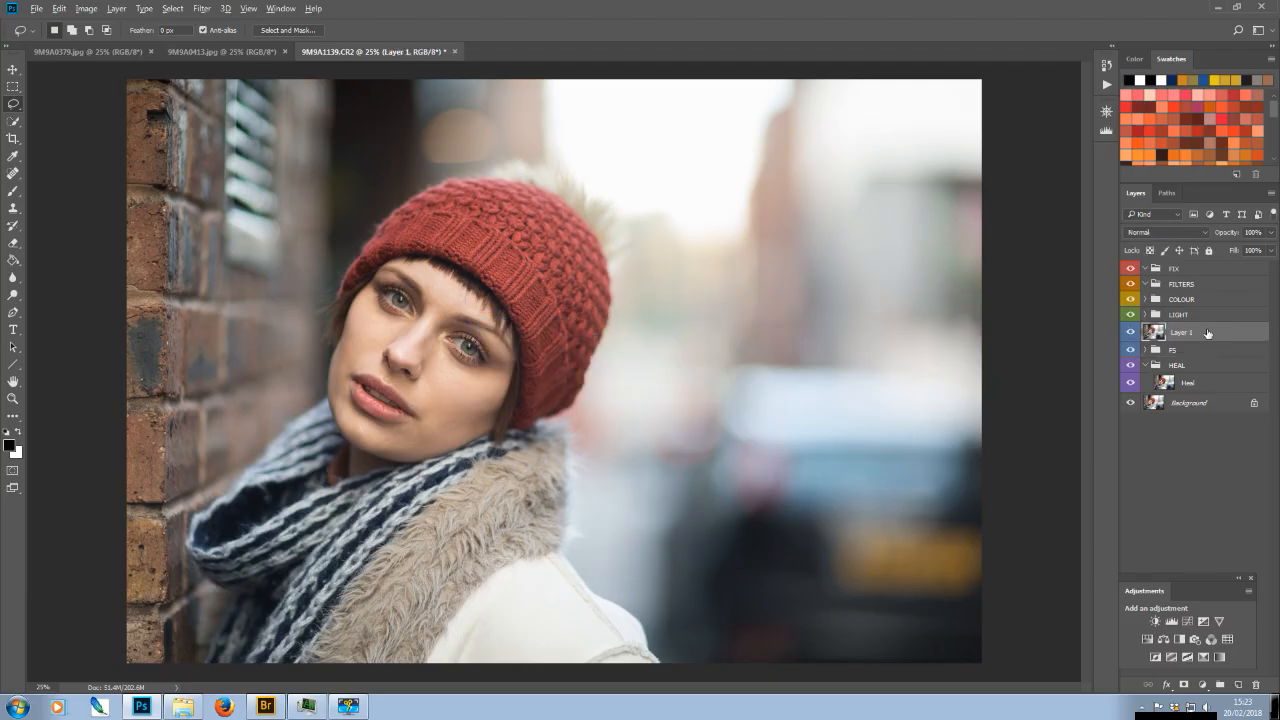
# Move the stamped Layer 1 into the LIGHT group and delete it there, leaving the group expanded
pyautogui.moveTo(1198, 338); pyautogui.dragTo(1221, 319)
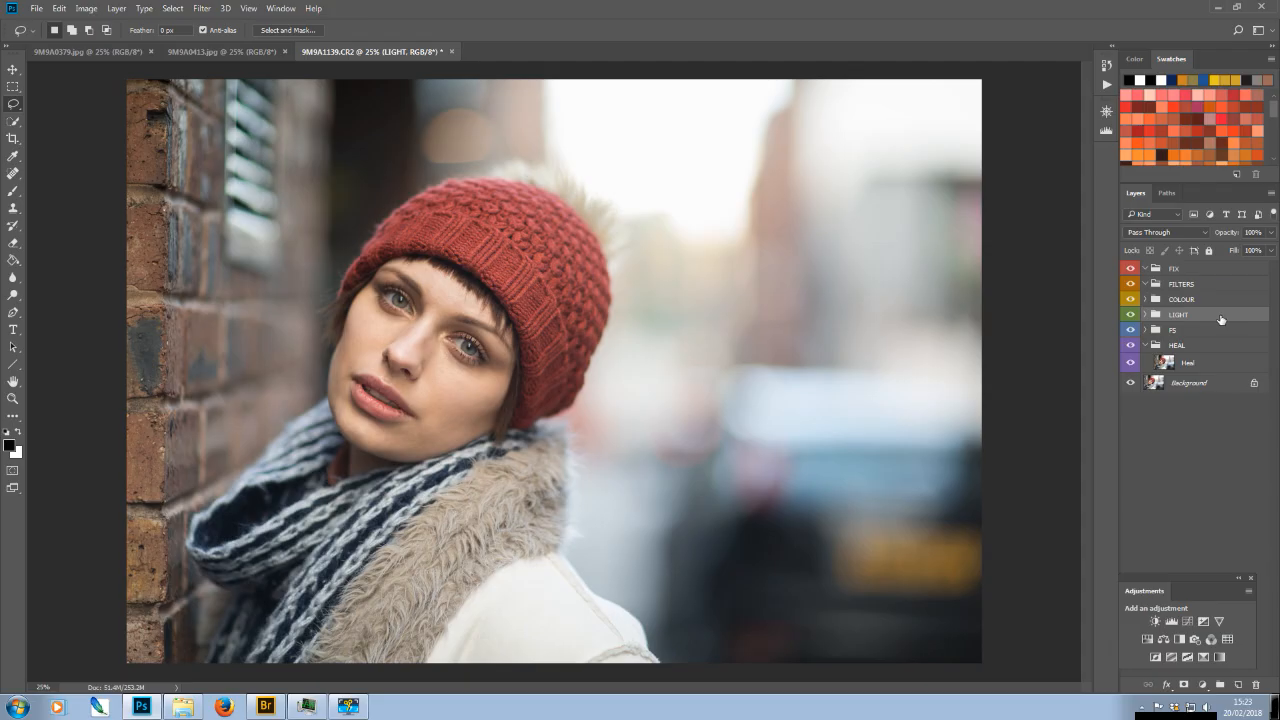
pyautogui.click(1145, 315)
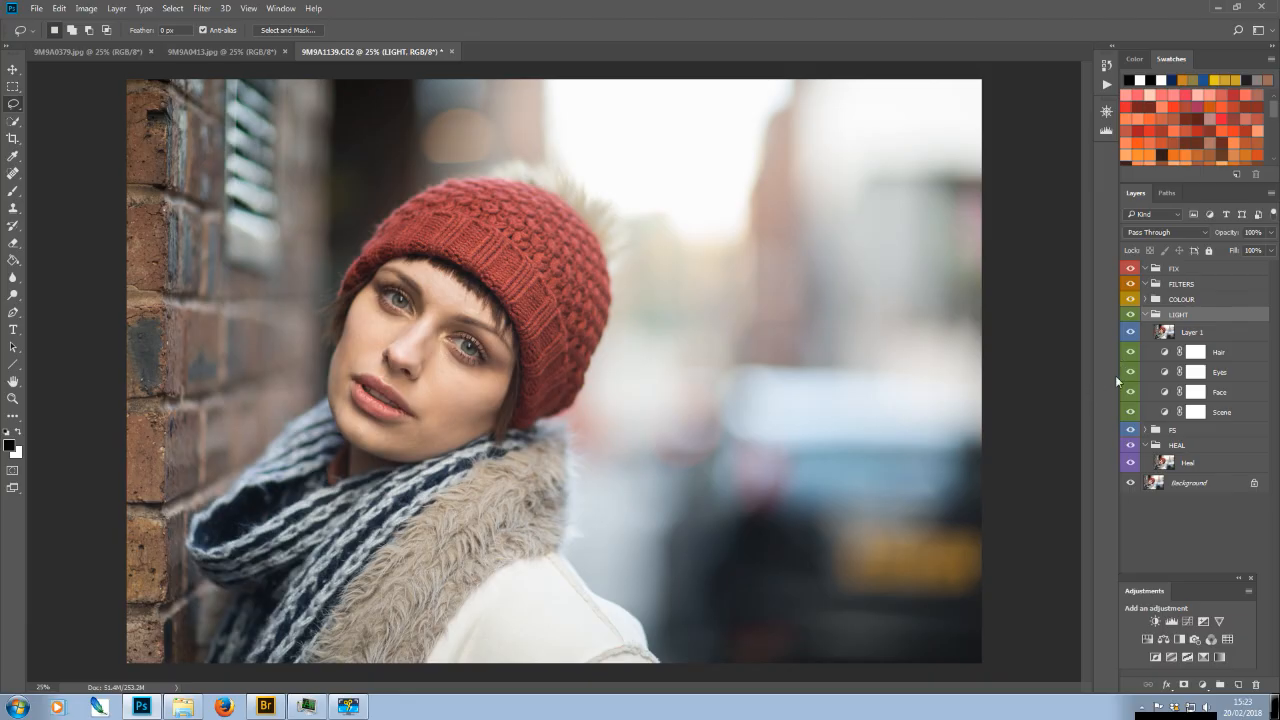
pyautogui.click(1190, 335)
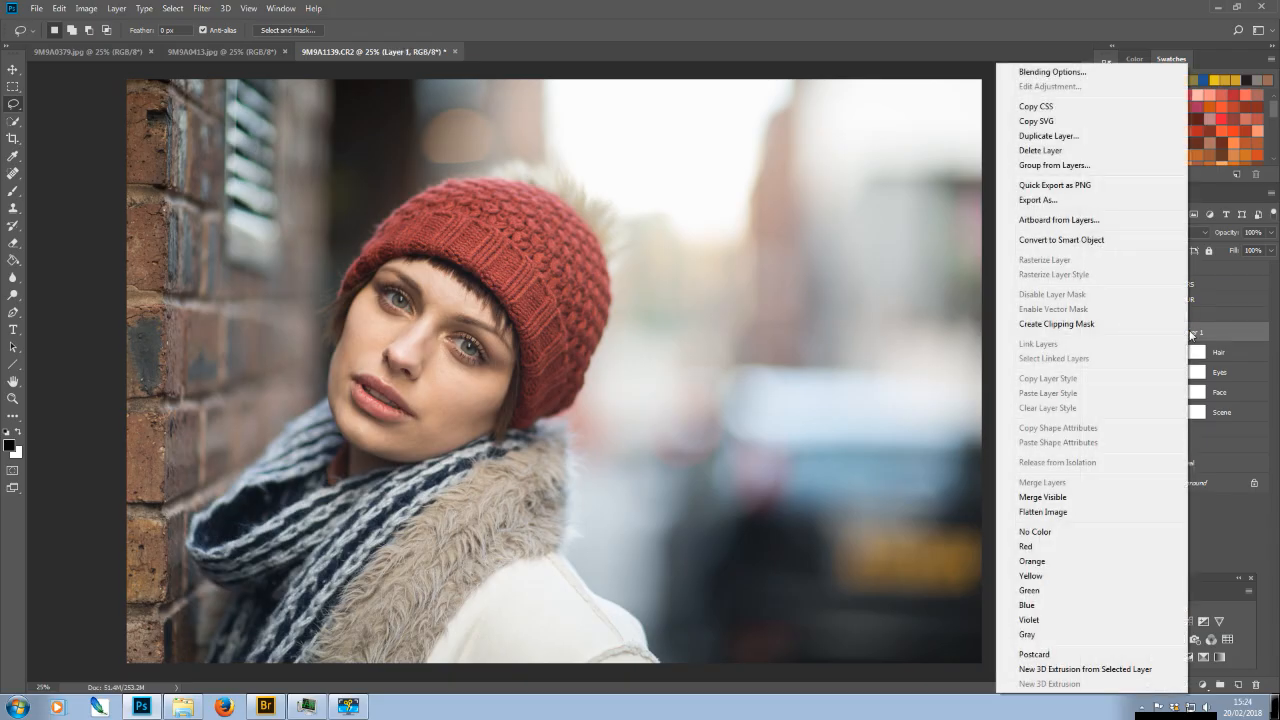
pyautogui.click(1049, 151)
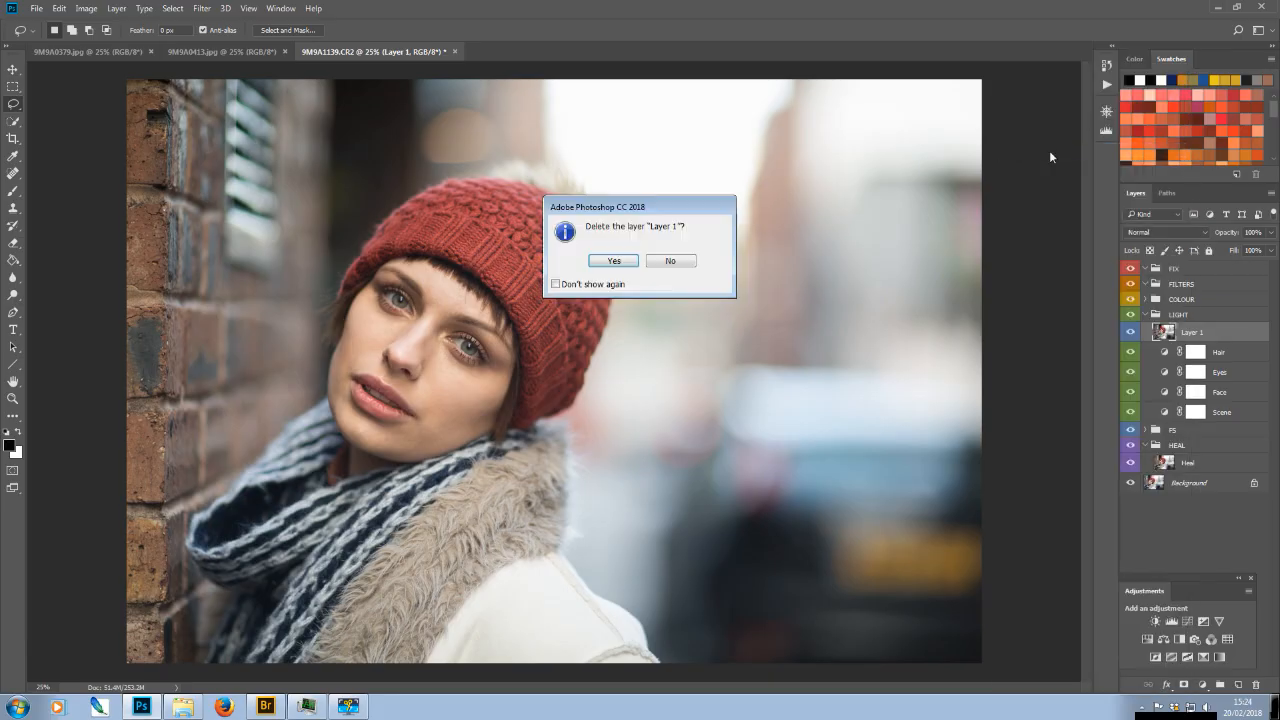
pyautogui.click(614, 261)
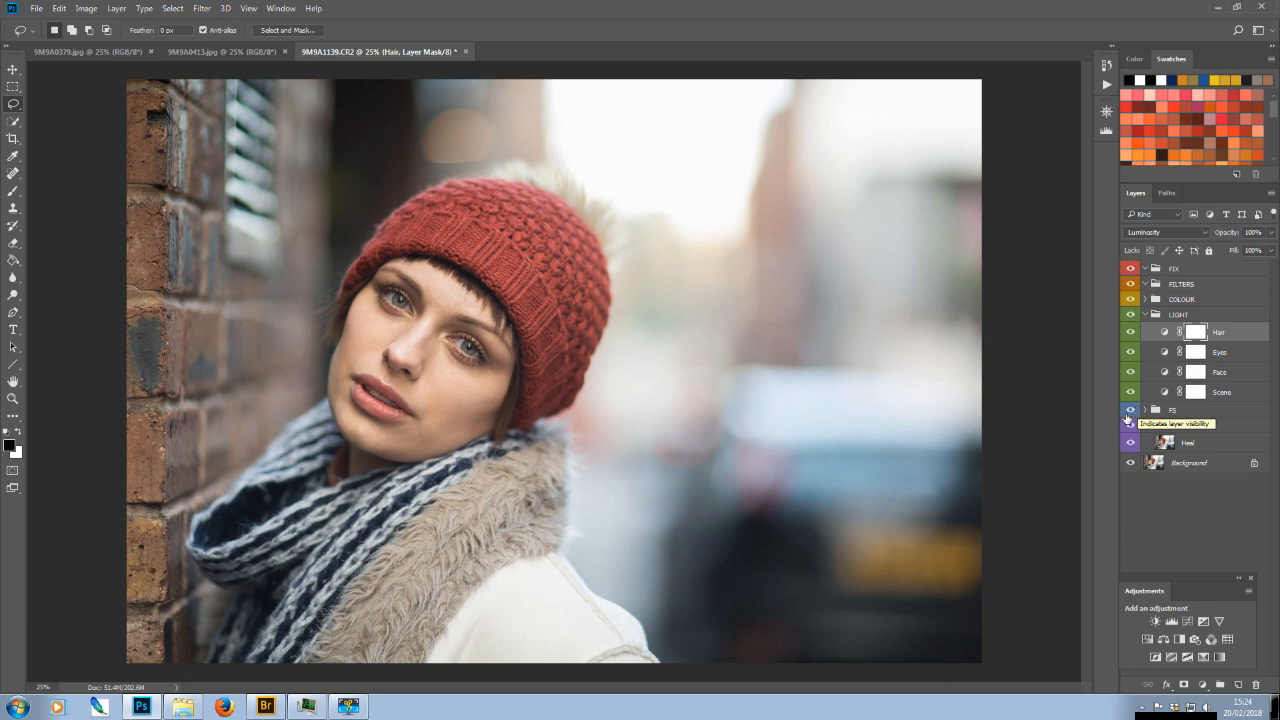
pyautogui.click(1147, 317)
pyautogui.click(1146, 316)
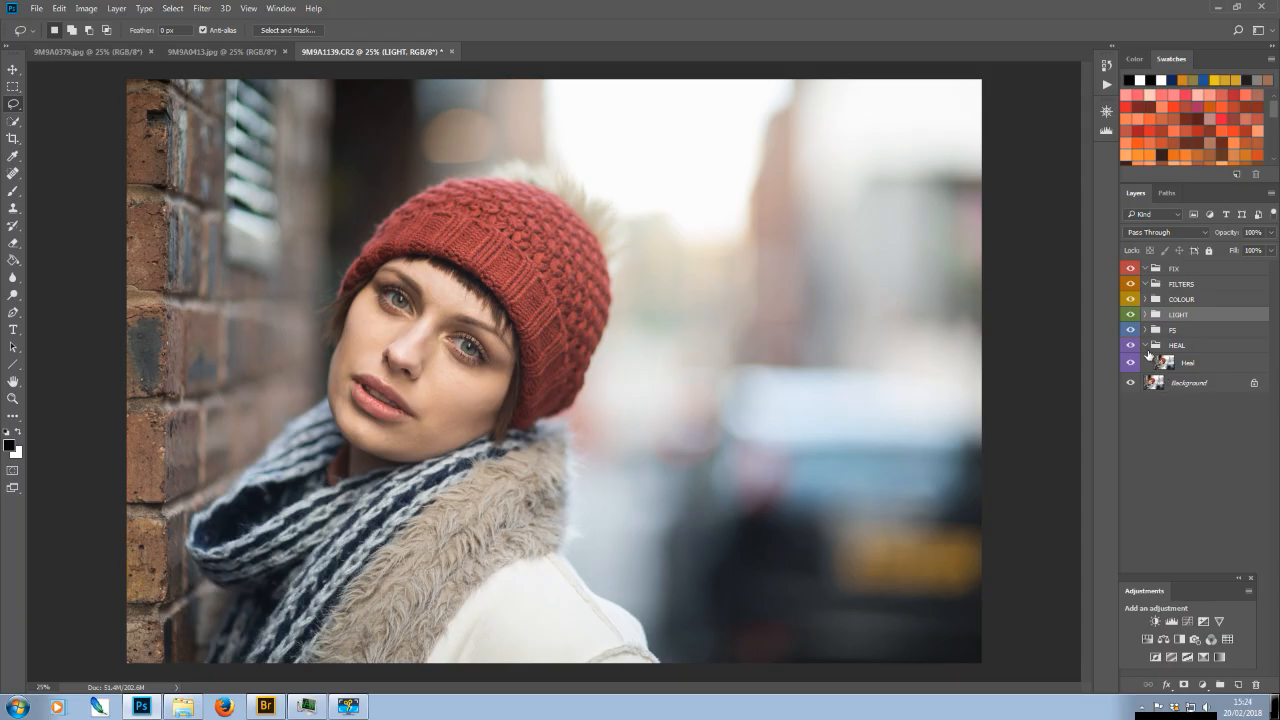
pyautogui.click(1145, 316)
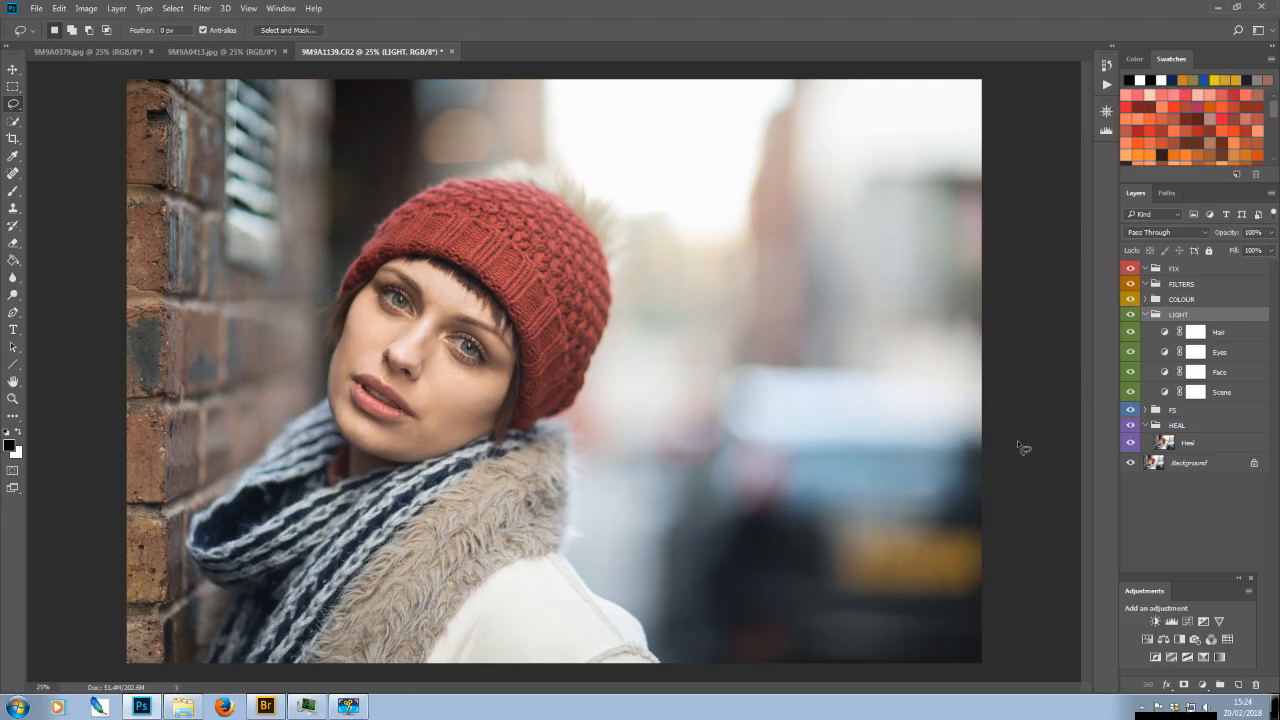
# Display the Histogram panel and undock the Navigator panel as a separate floating window
pyautogui.hotkey('ctrl', '-')
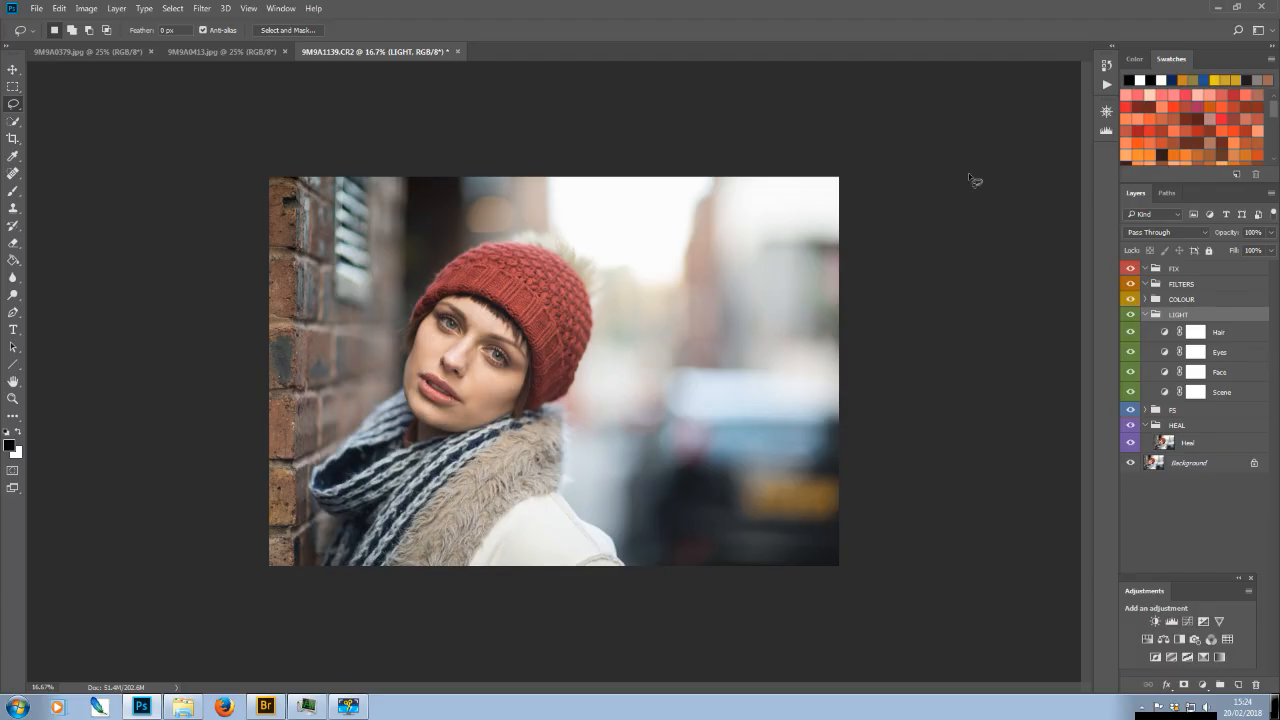
pyautogui.click(281, 8)
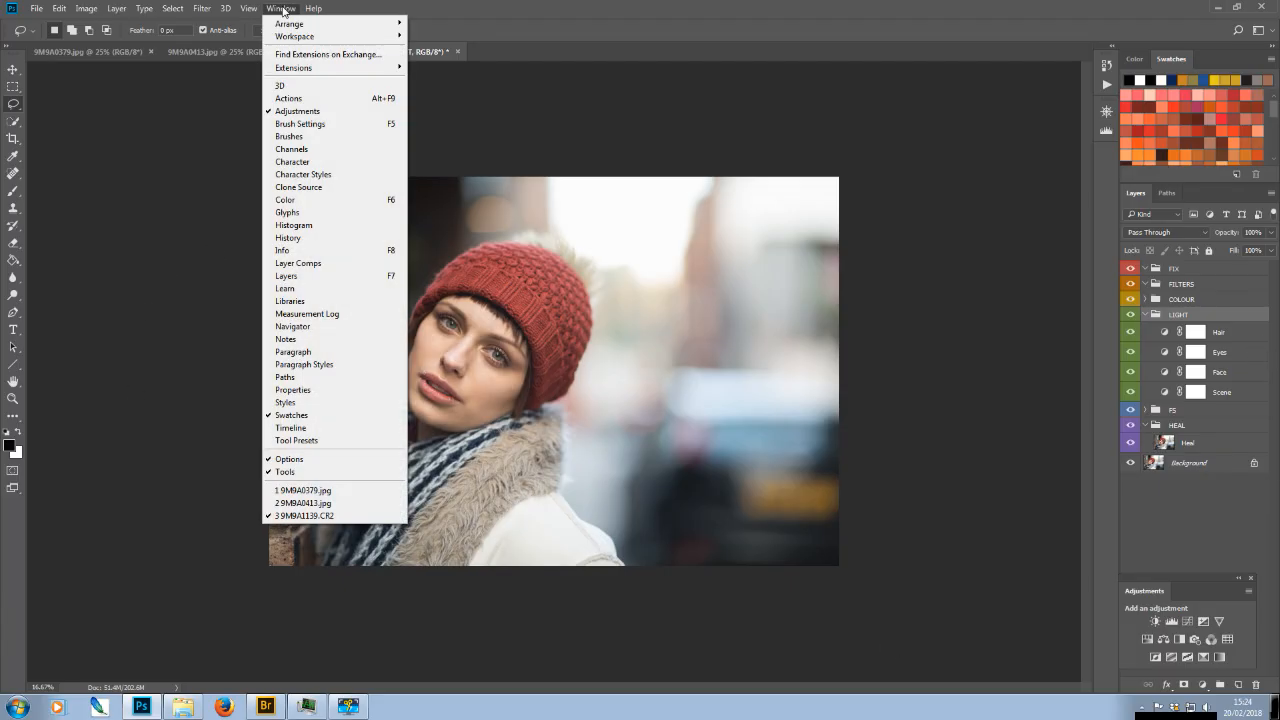
pyautogui.click(312, 226)
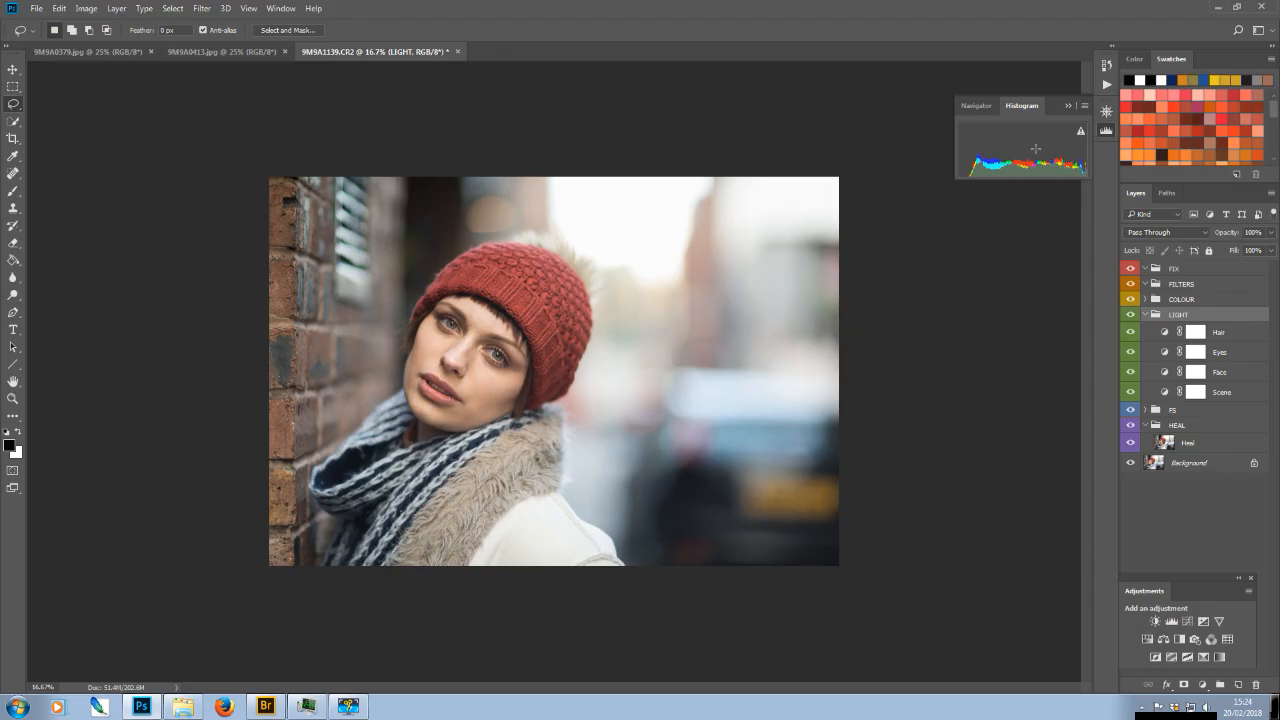
pyautogui.click(968, 106)
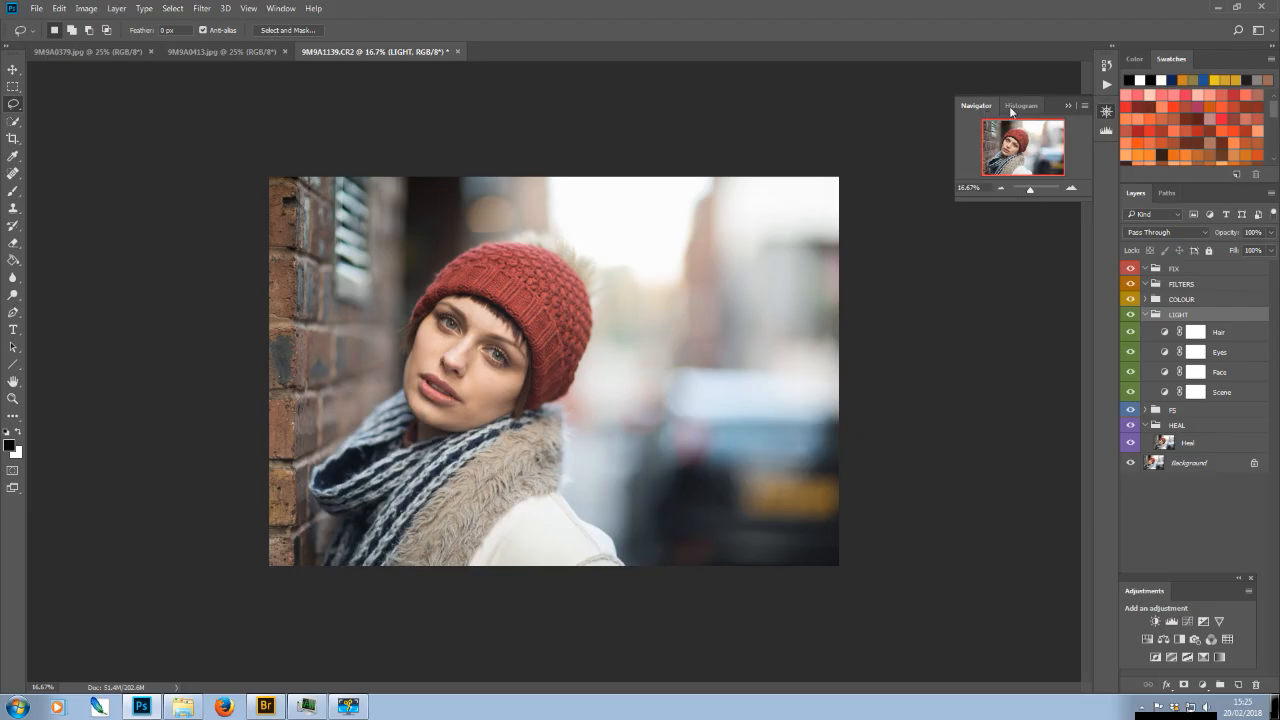
pyautogui.moveTo(968, 106); pyautogui.dragTo(948, 42)
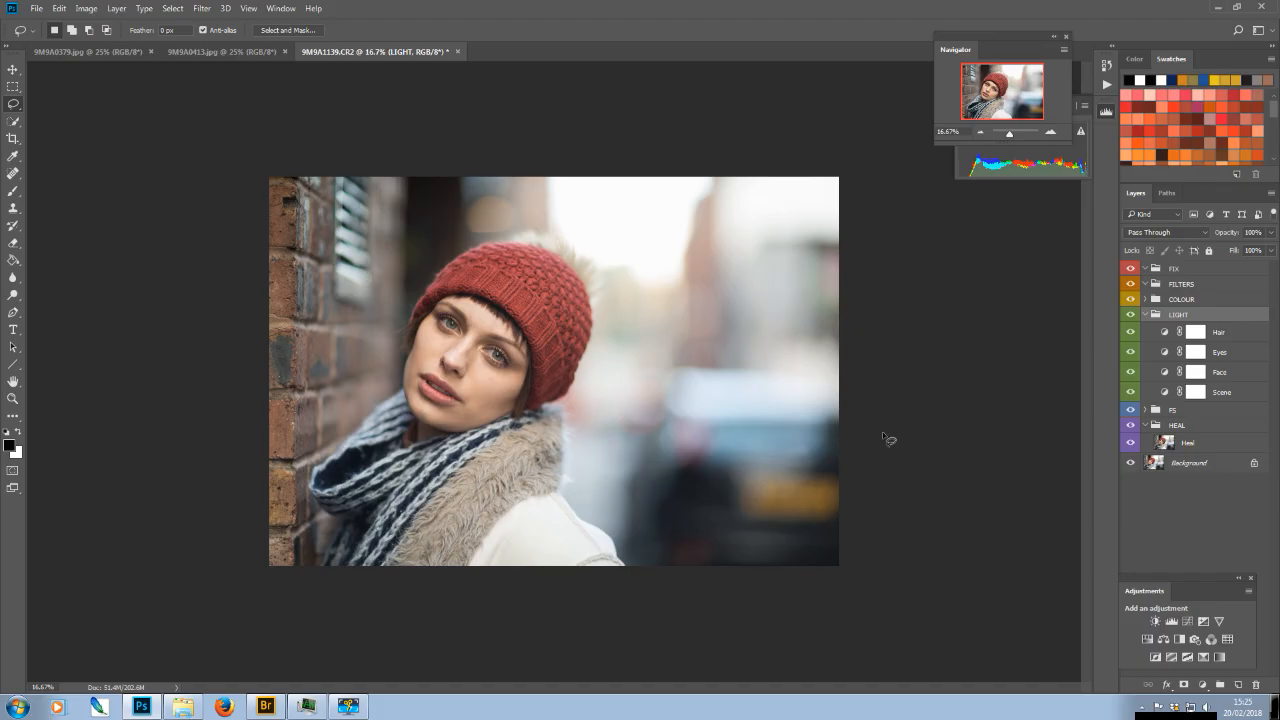
# Darken the Scene curves layer slightly by lowering the RGB curve in the upper midtones, and compare the image with and without it
pyautogui.click(1222, 393)
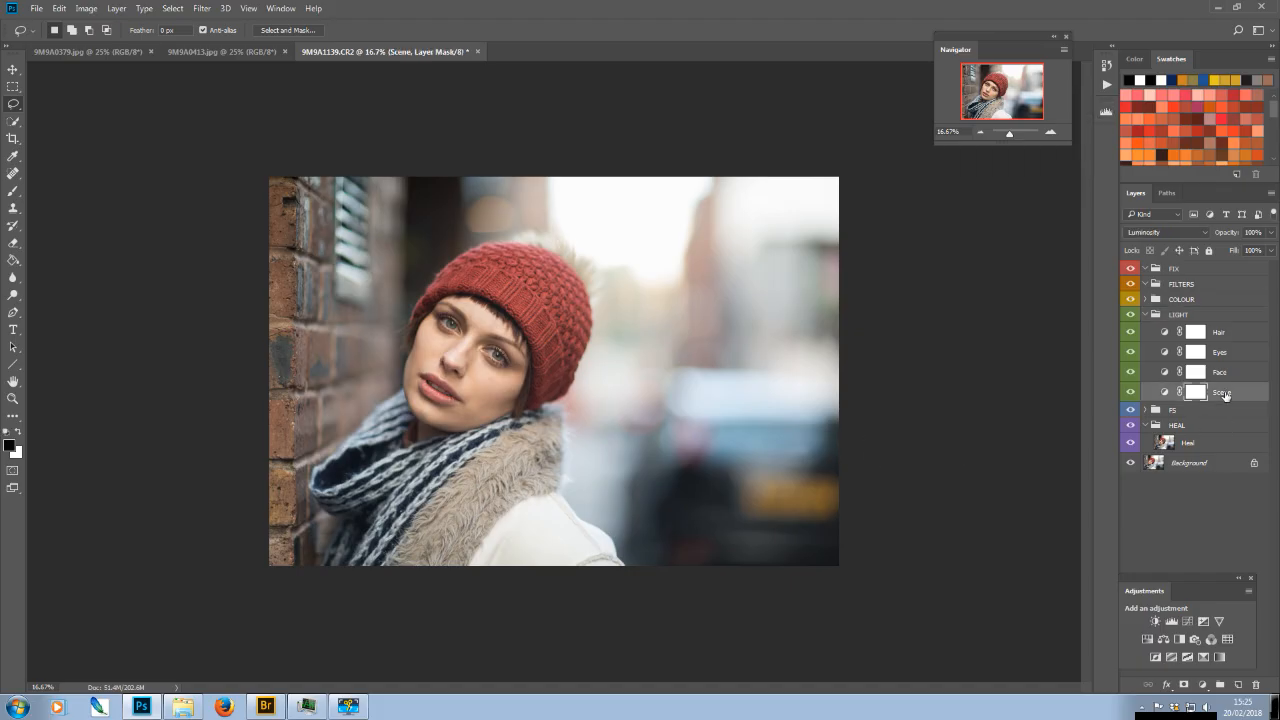
pyautogui.doubleClick(1165, 394)
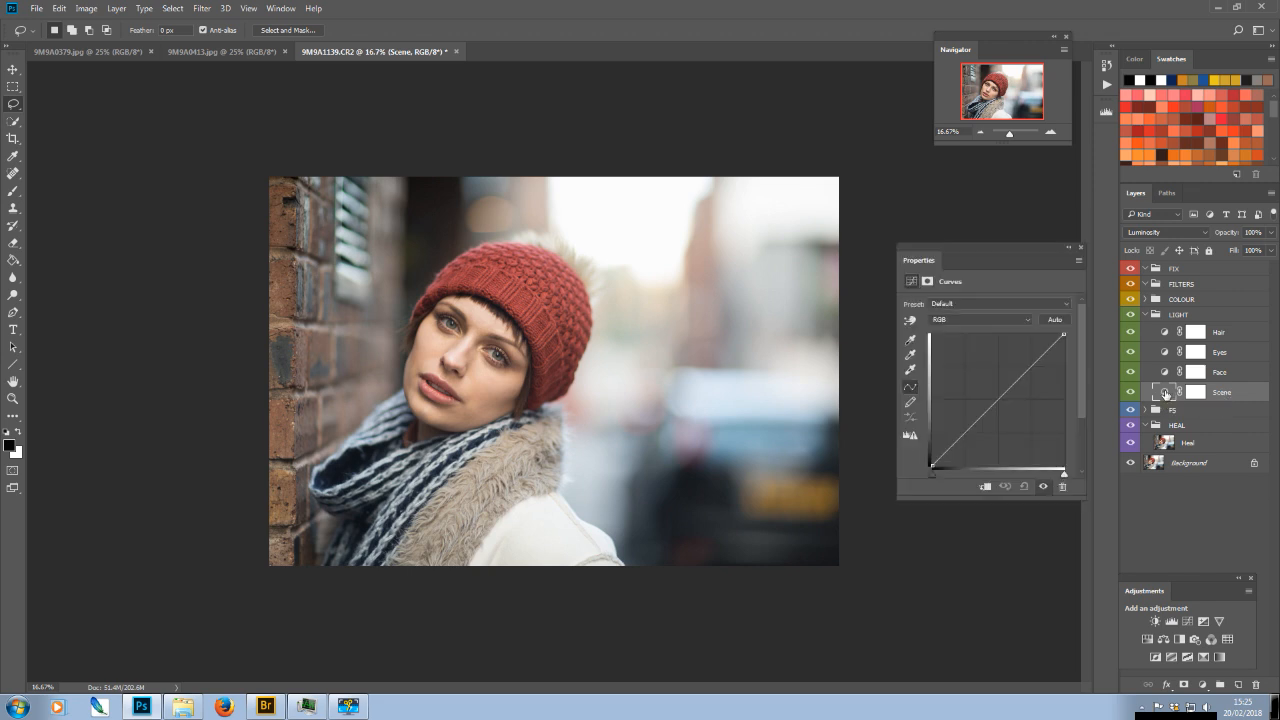
pyautogui.moveTo(998, 398); pyautogui.dragTo(1007, 410)
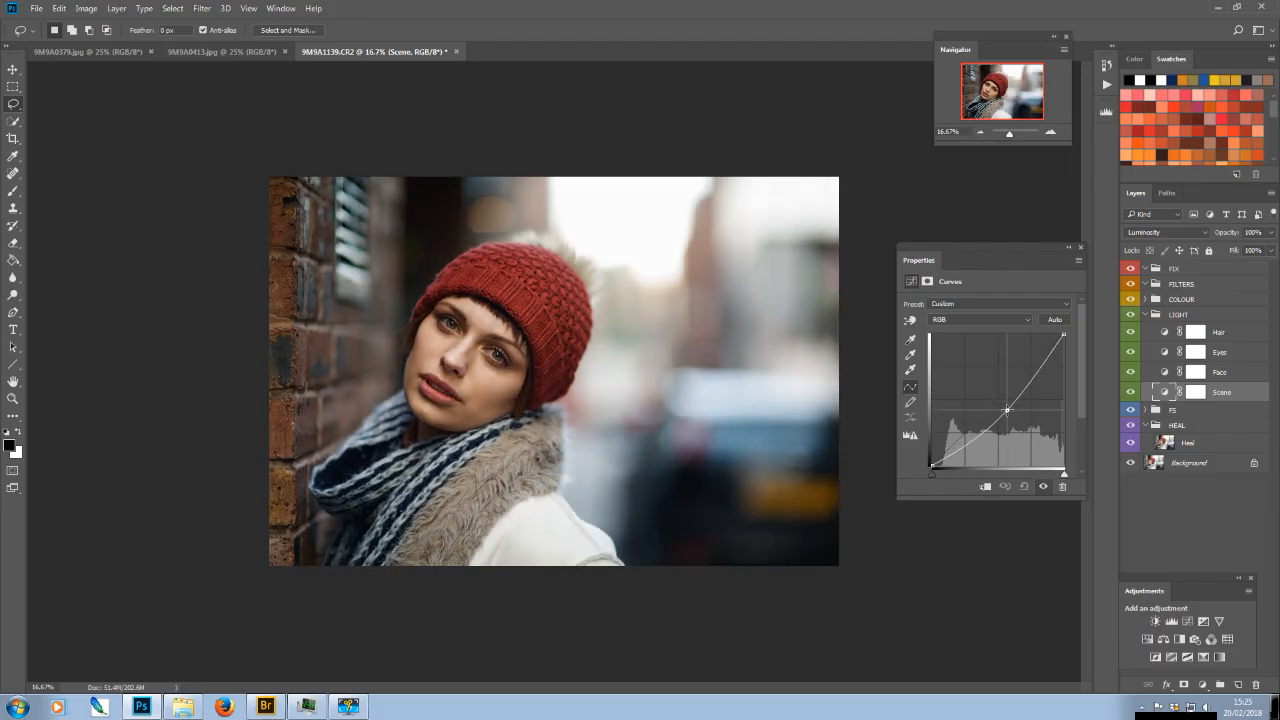
pyautogui.moveTo(1007, 410); pyautogui.dragTo(1015, 404)
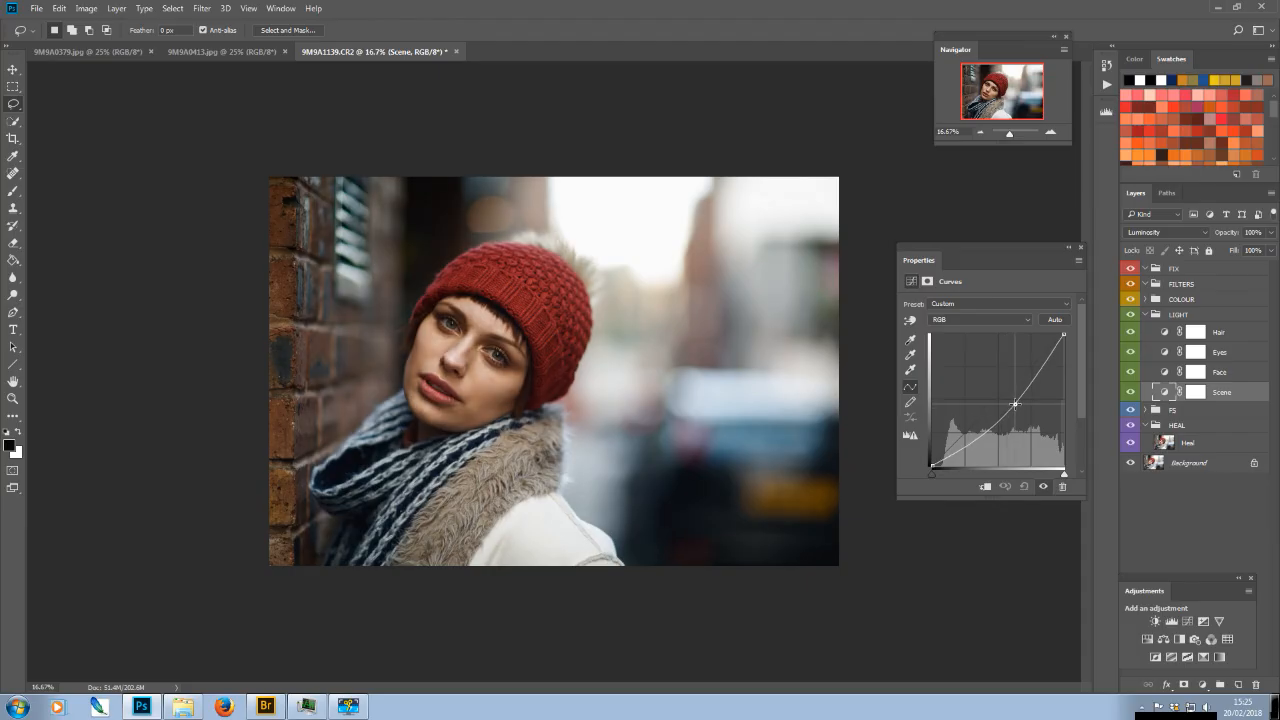
pyautogui.moveTo(1015, 403); pyautogui.dragTo(1027, 379)
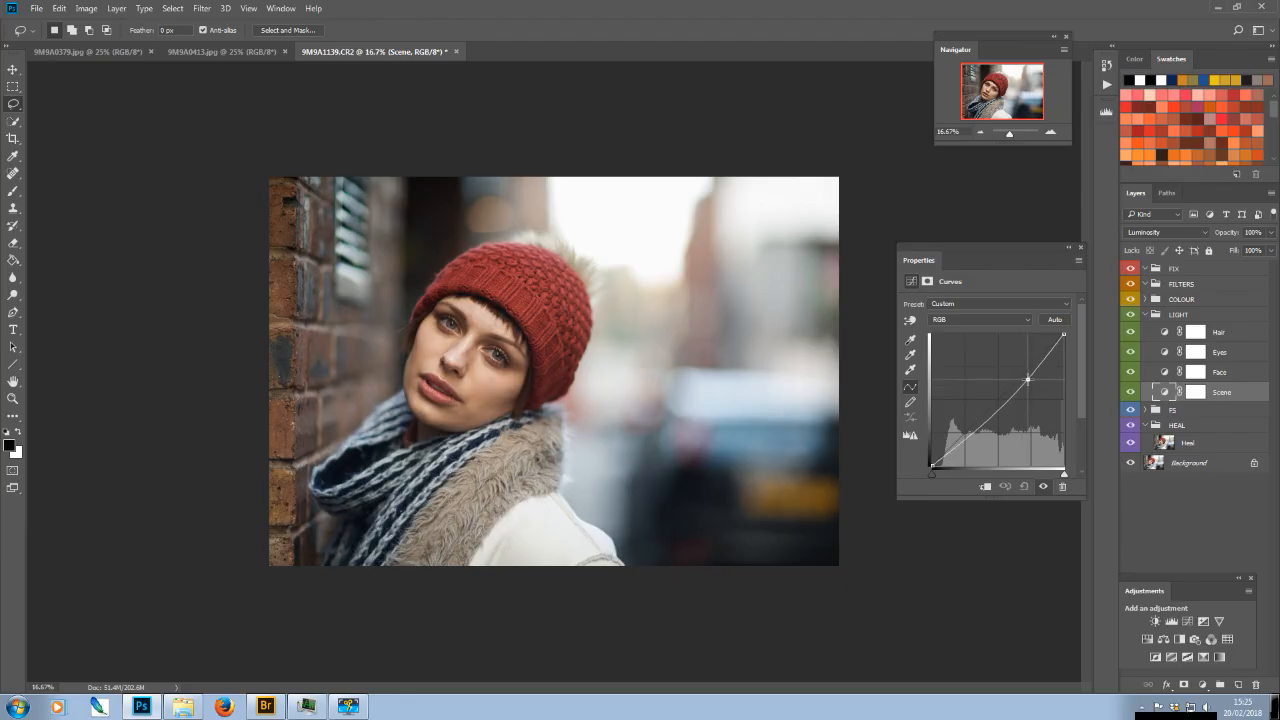
pyautogui.moveTo(1028, 380); pyautogui.dragTo(1028, 377)
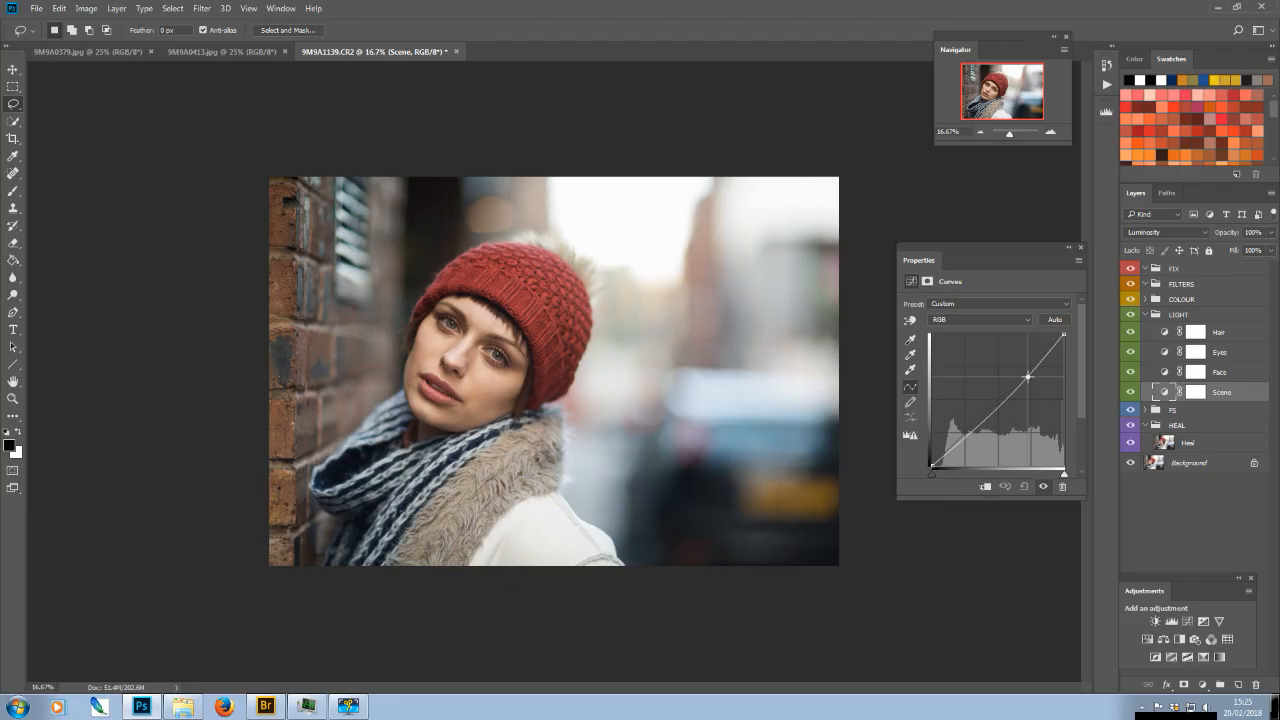
pyautogui.moveTo(1028, 377); pyautogui.dragTo(1030, 373)
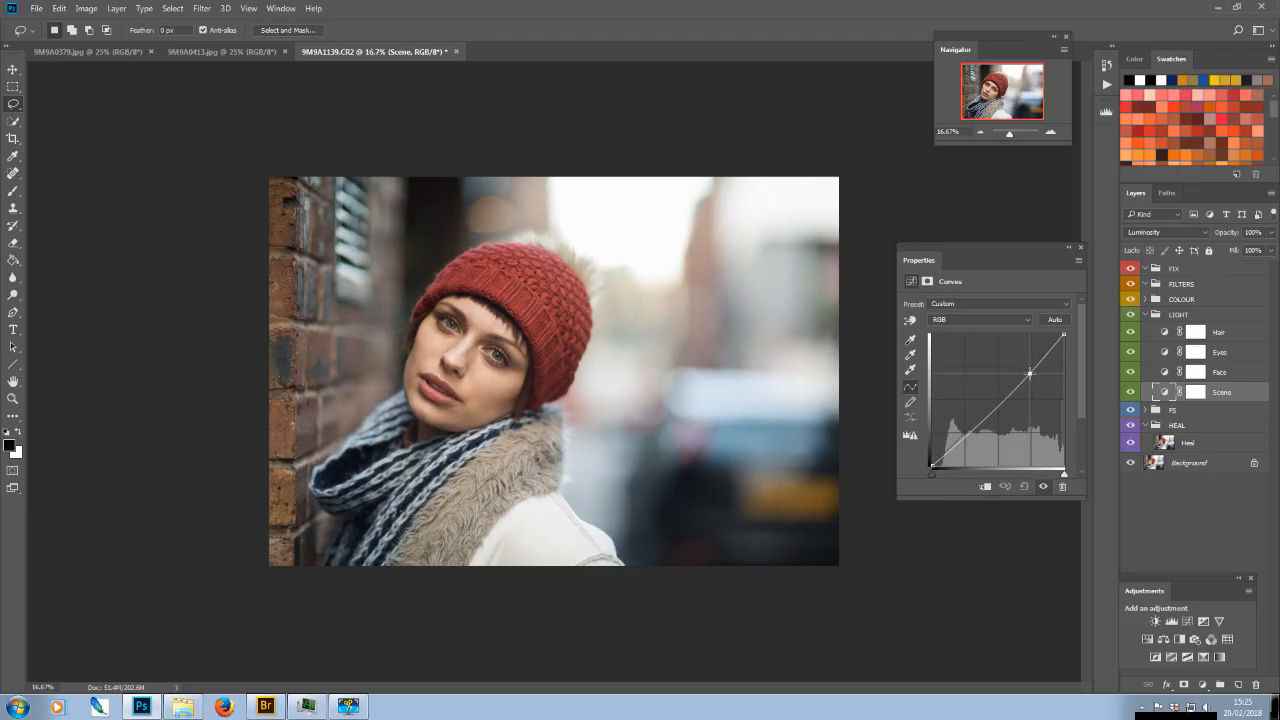
pyautogui.moveTo(1030, 373); pyautogui.dragTo(1031, 374)
pyautogui.moveTo(1030, 373); pyautogui.dragTo(1031, 373)
pyautogui.click(1081, 248)
pyautogui.click(1131, 394)
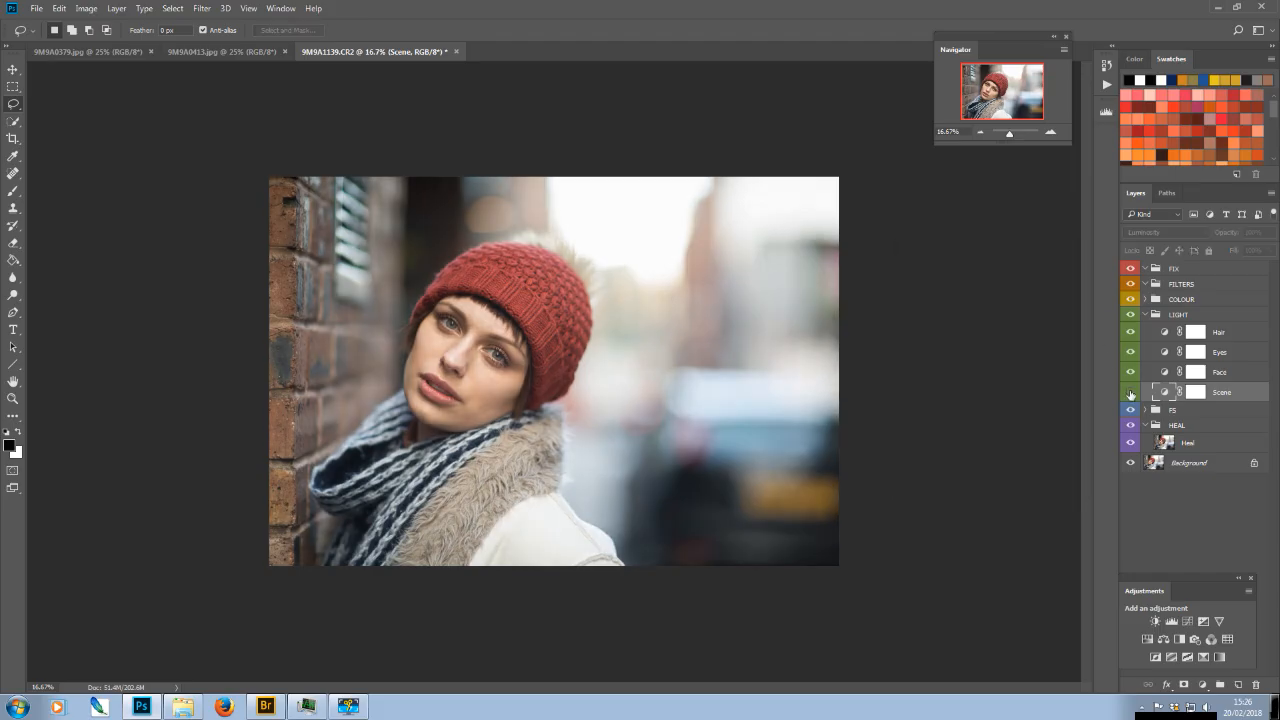
pyautogui.click(1131, 394)
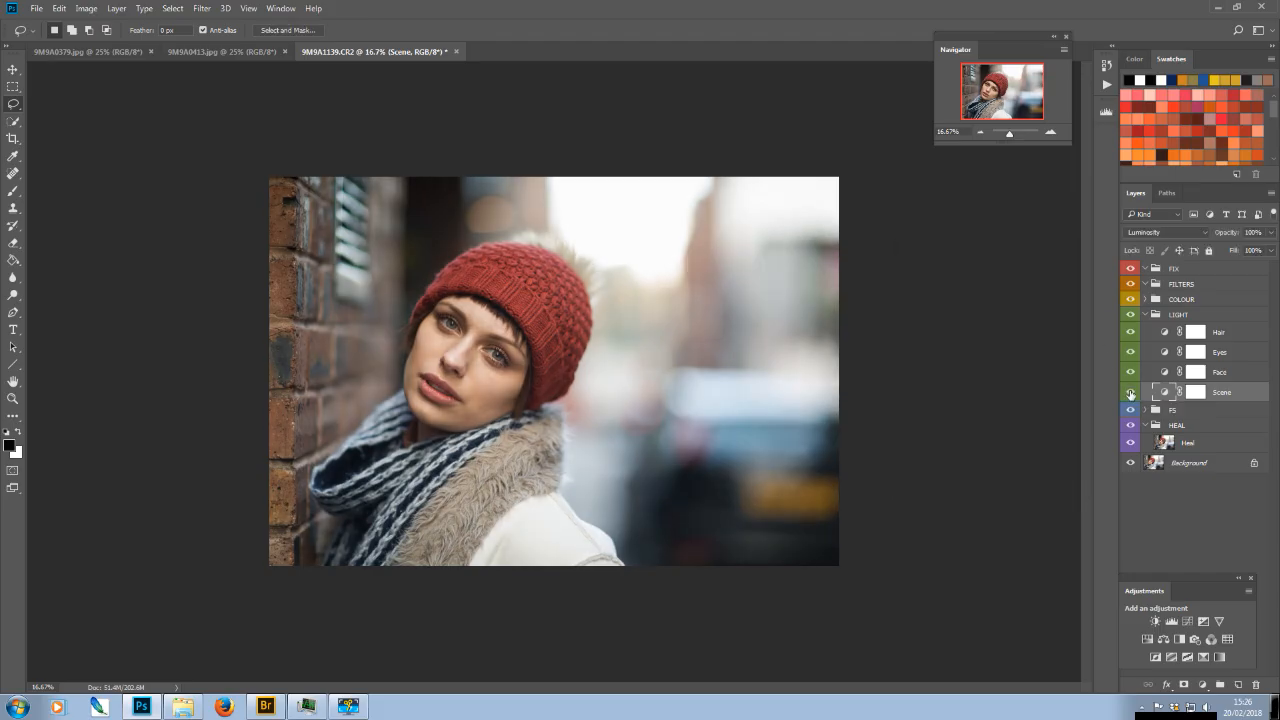
# Paint black over the woman on the Scene layer mask with a brush at 85% opacity and 27% flow, and compare the effect
pyautogui.click(1196, 392)
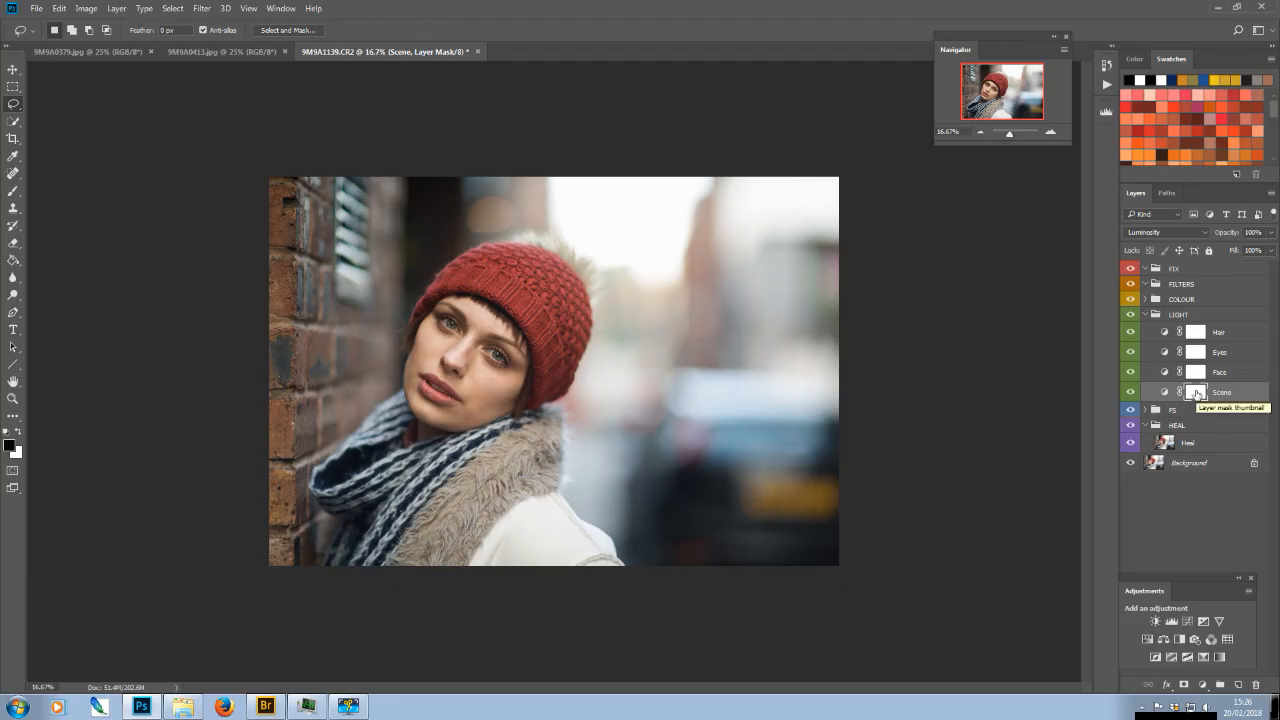
pyautogui.press('b')
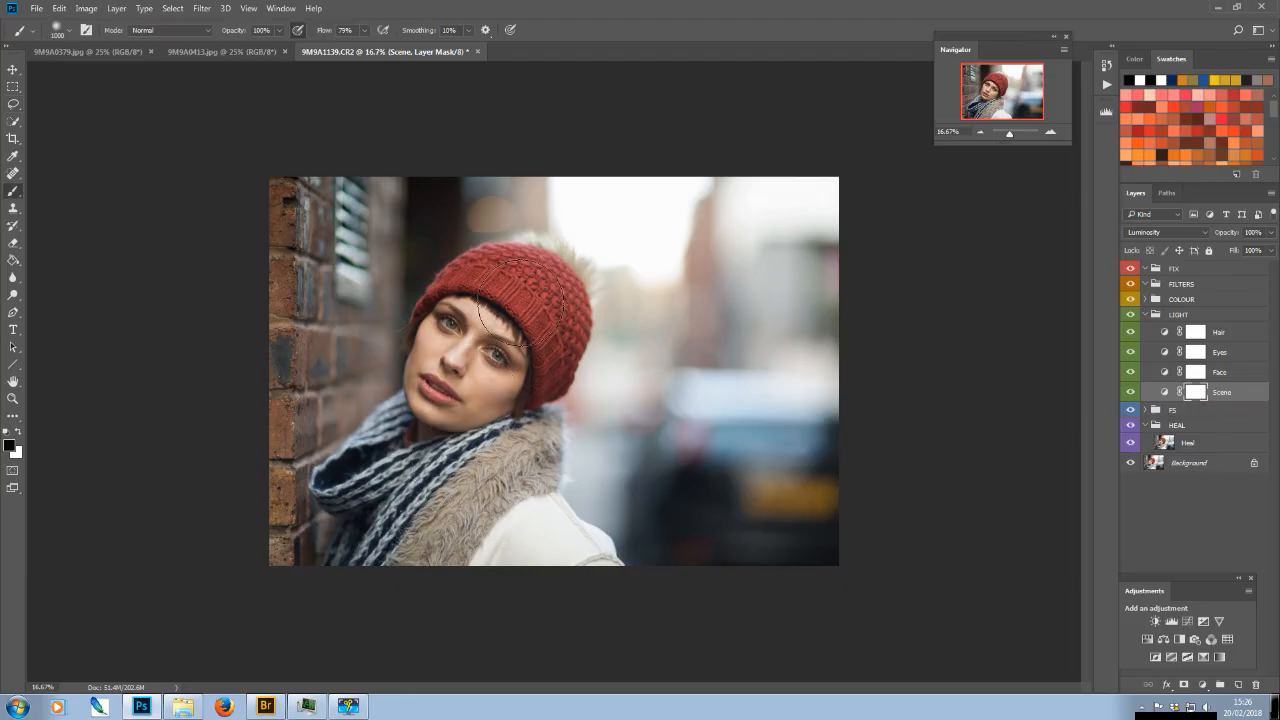
pyautogui.click(279, 30)
pyautogui.moveTo(278, 46); pyautogui.dragTo(271, 46)
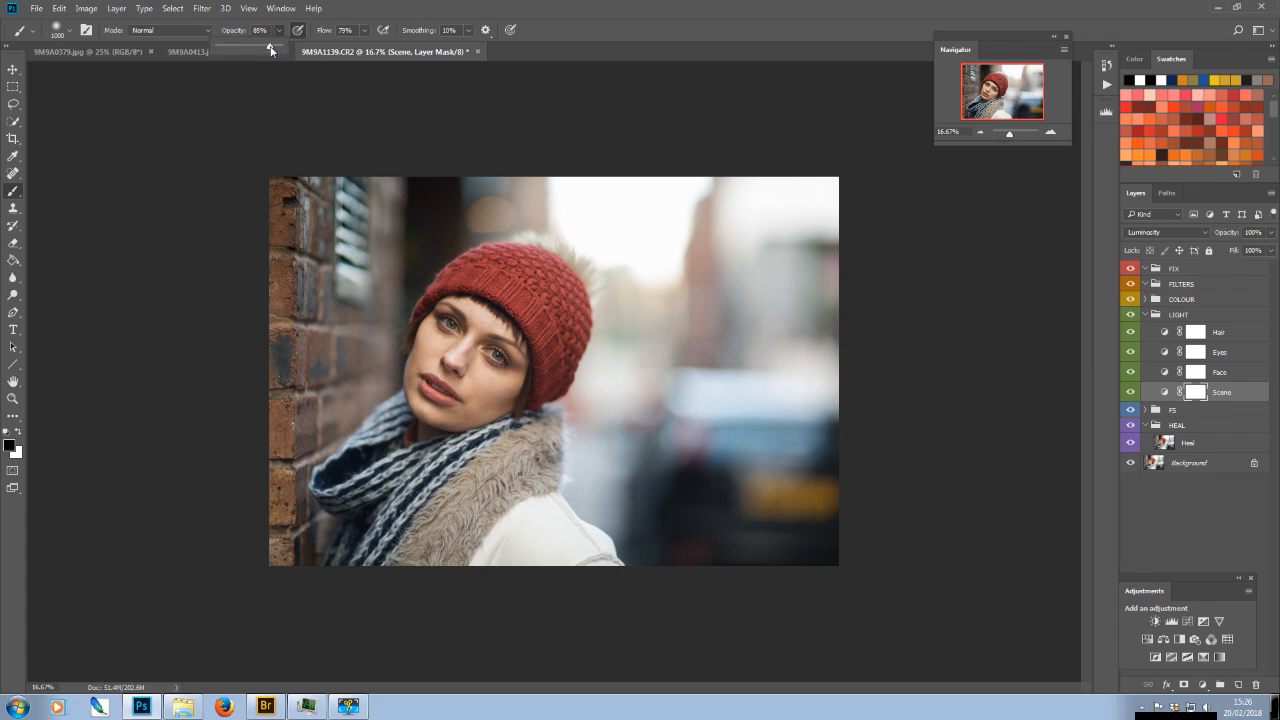
pyautogui.click(366, 30)
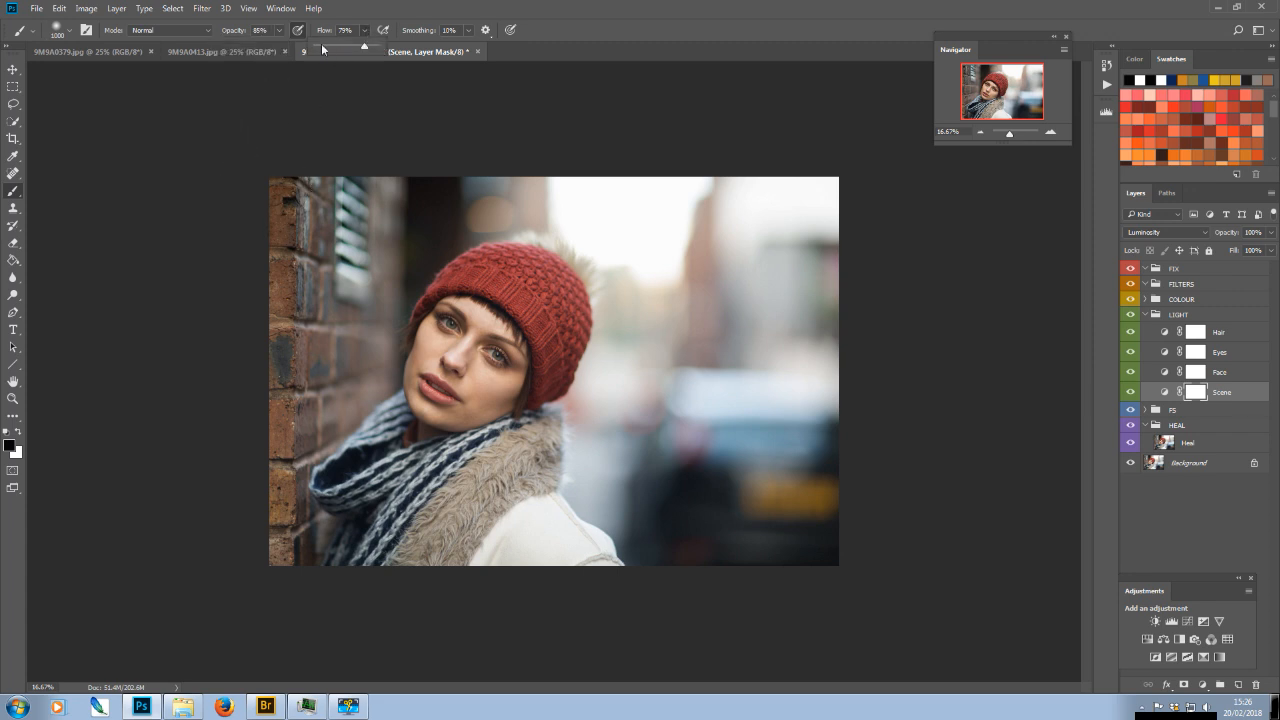
pyautogui.moveTo(343, 52); pyautogui.dragTo(333, 51)
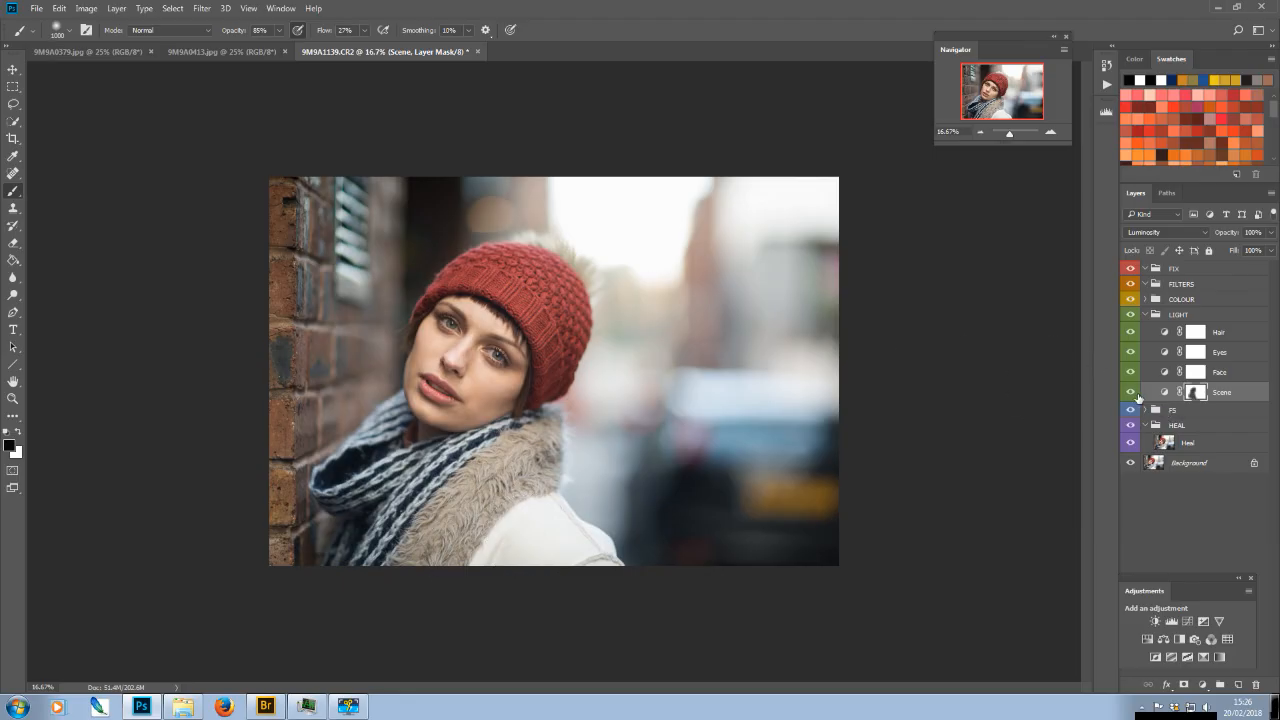
pyautogui.click(1129, 394)
pyautogui.click(1129, 394)
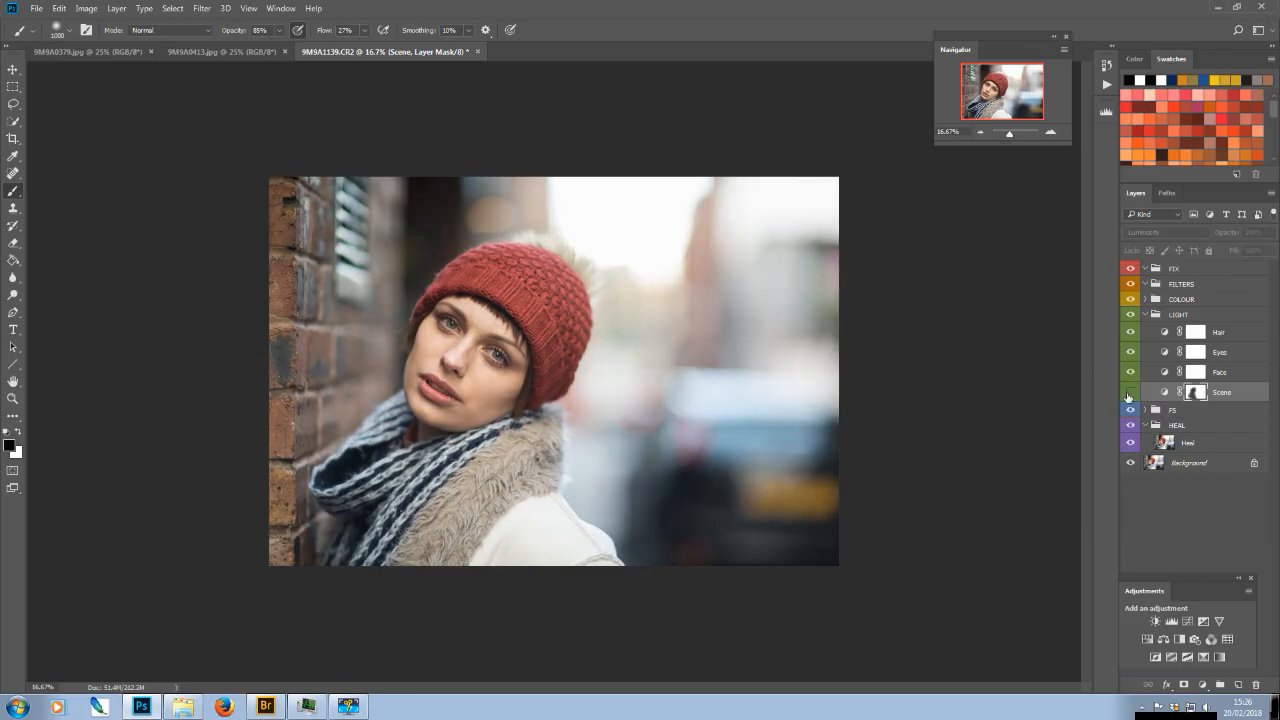
pyautogui.click(1129, 393)
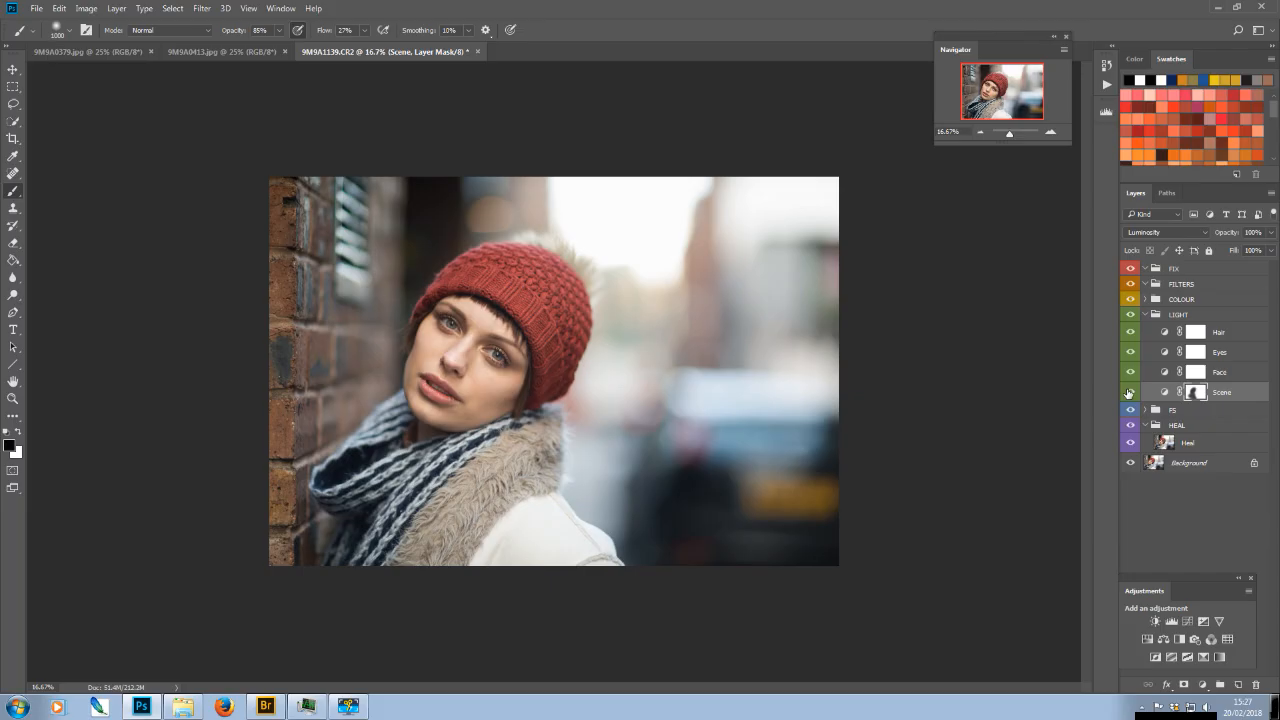
# Reduce the Scene layer's opacity to 60% and compare the image with and without the layer
pyautogui.click(1270, 232)
pyautogui.moveTo(1270, 250); pyautogui.dragTo(1193, 252)
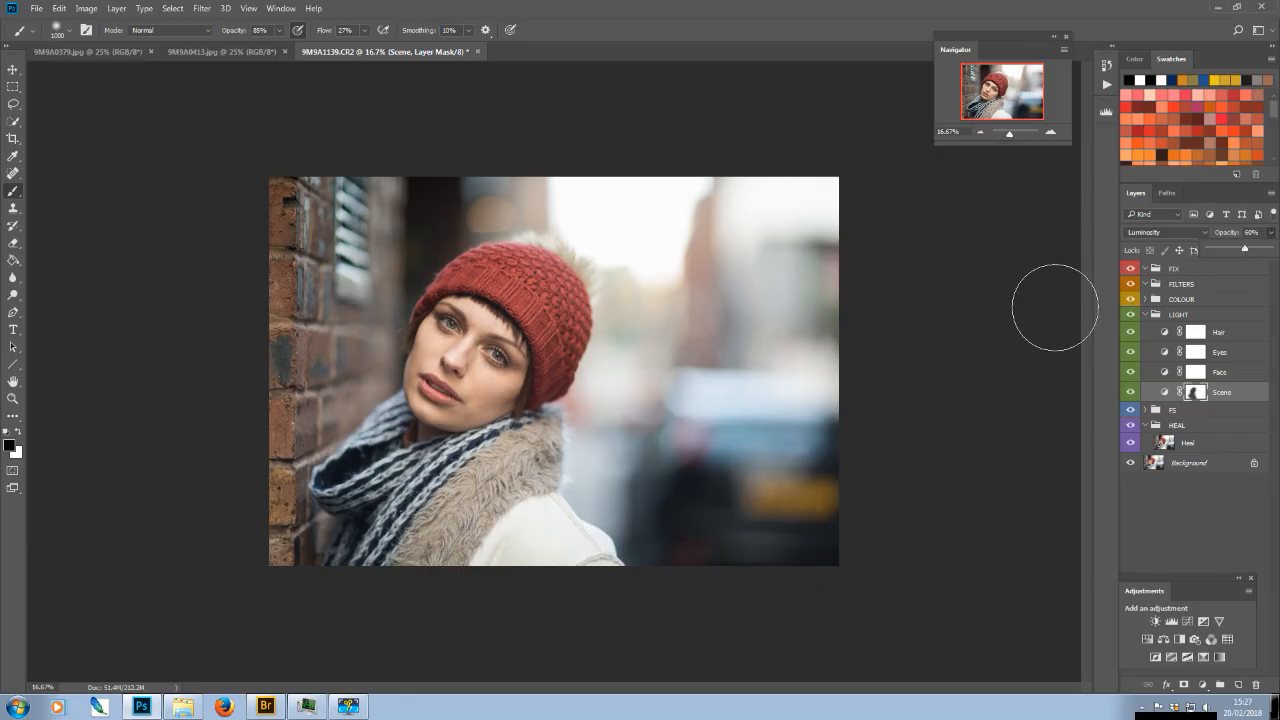
pyautogui.click(1130, 395)
pyautogui.click(1130, 395)
pyautogui.click(1130, 395)
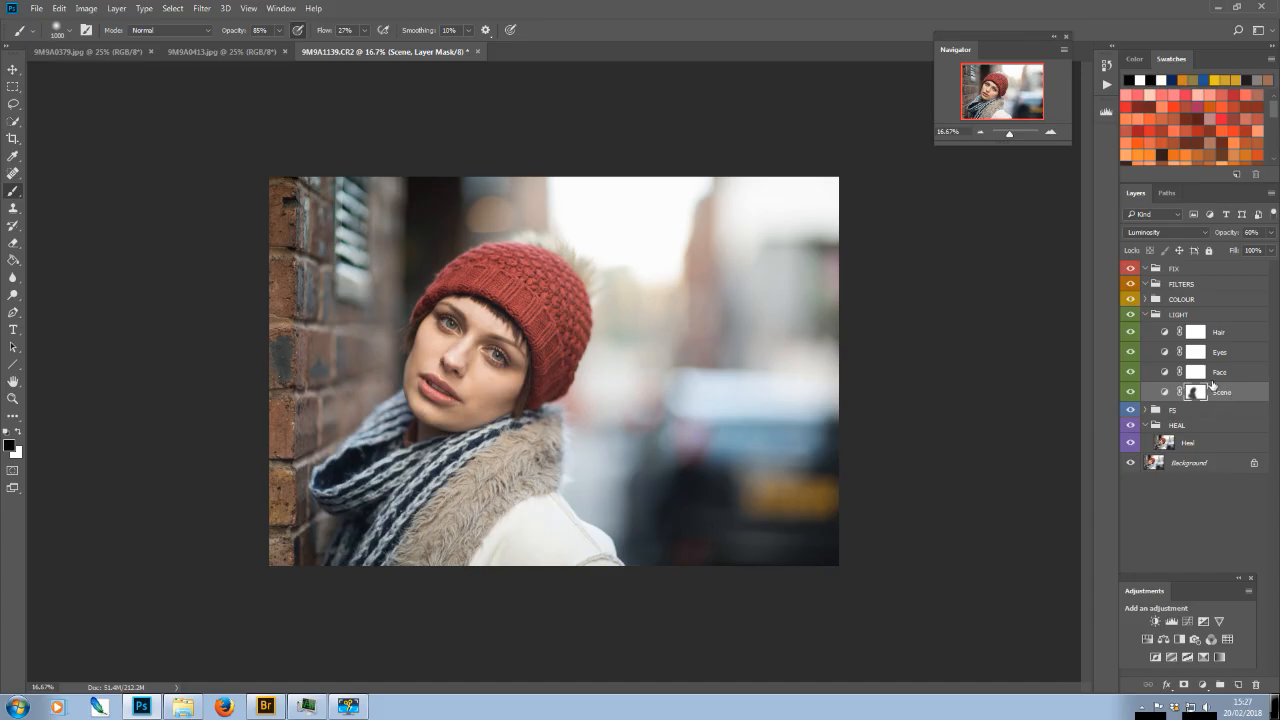
# Brighten the Face curves layer by slightly raising the midpoint of its RGB curve, and invert its mask to black
pyautogui.click(1219, 373)
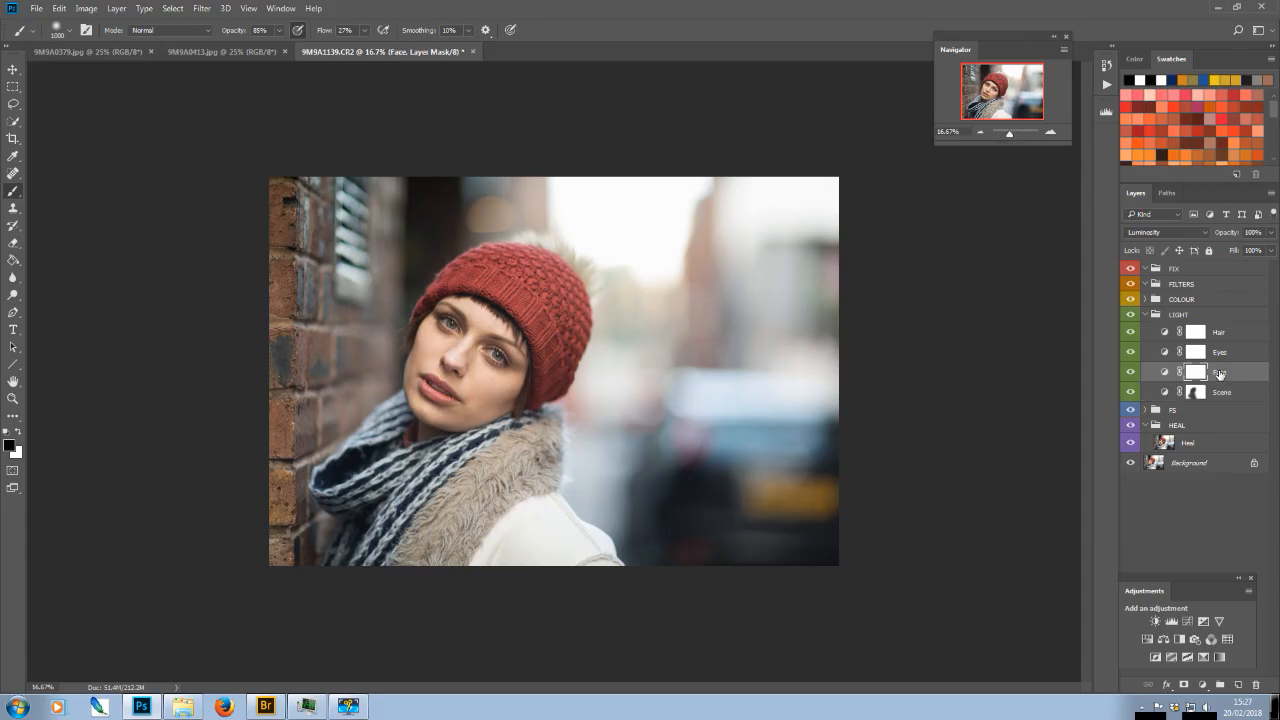
pyautogui.doubleClick(1163, 373)
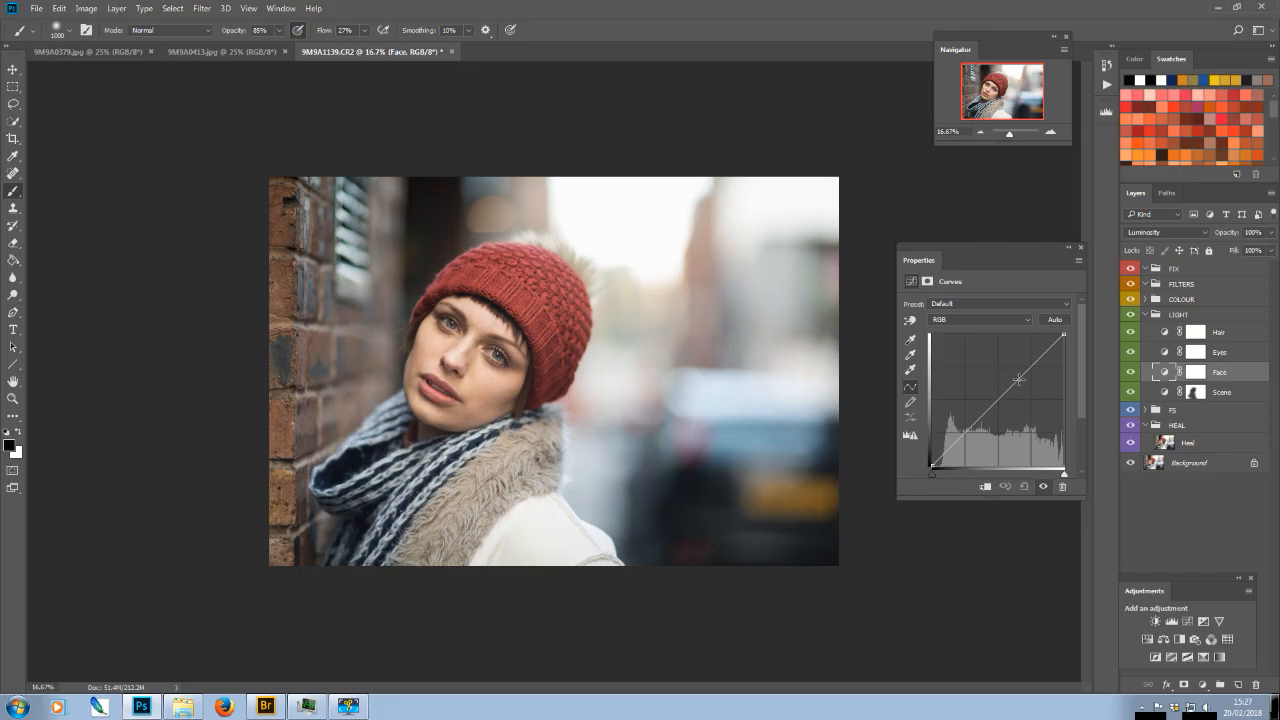
pyautogui.moveTo(1031, 367); pyautogui.dragTo(1031, 358)
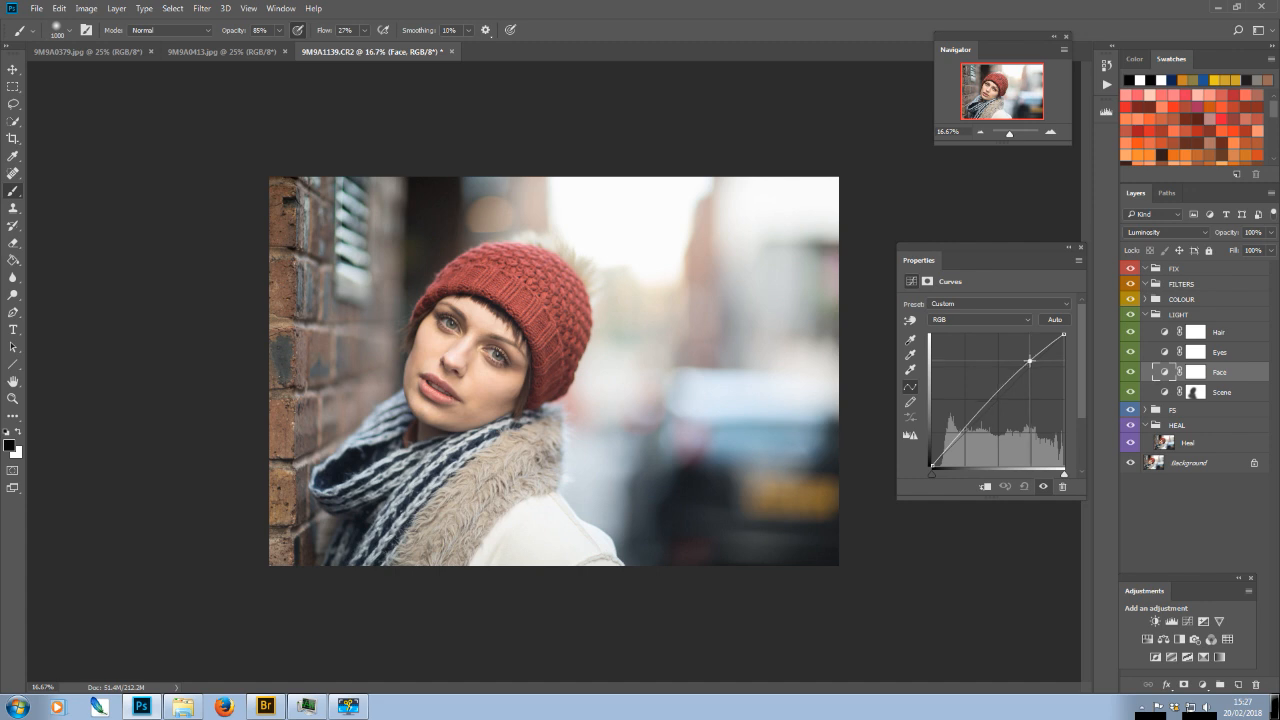
pyautogui.moveTo(1030, 360); pyautogui.dragTo(997, 392)
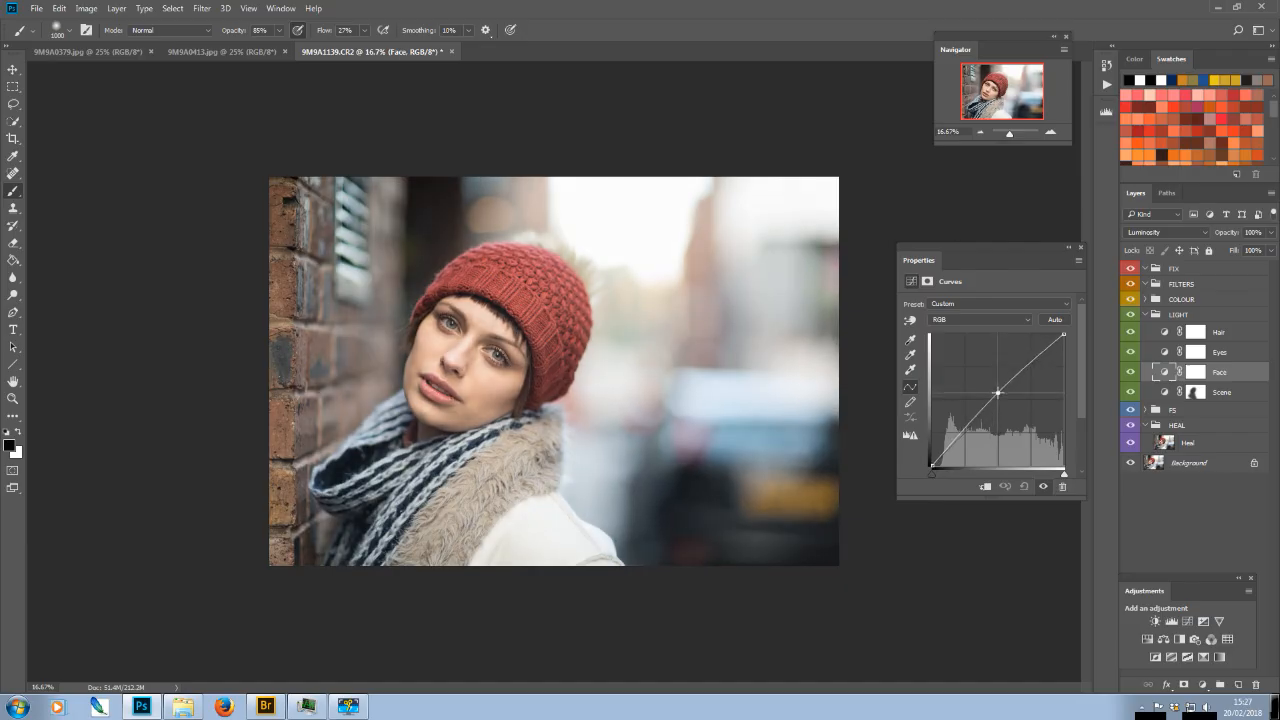
pyautogui.moveTo(997, 392); pyautogui.dragTo(997, 394)
pyautogui.click(1080, 247)
pyautogui.click(1197, 372)
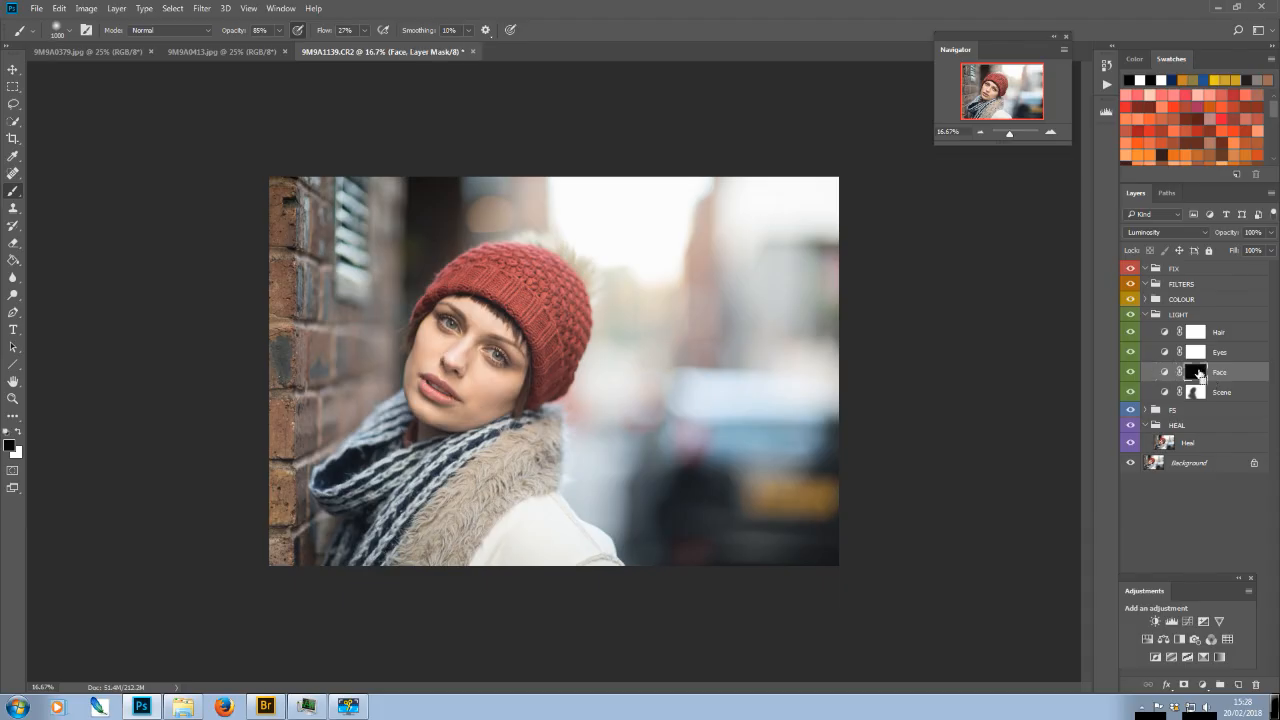
# Paint white over the woman's face on the Face layer mask with a brush at 71% opacity and 27% flow
pyautogui.hotkey('ctrl', 'i')
pyautogui.press('x')
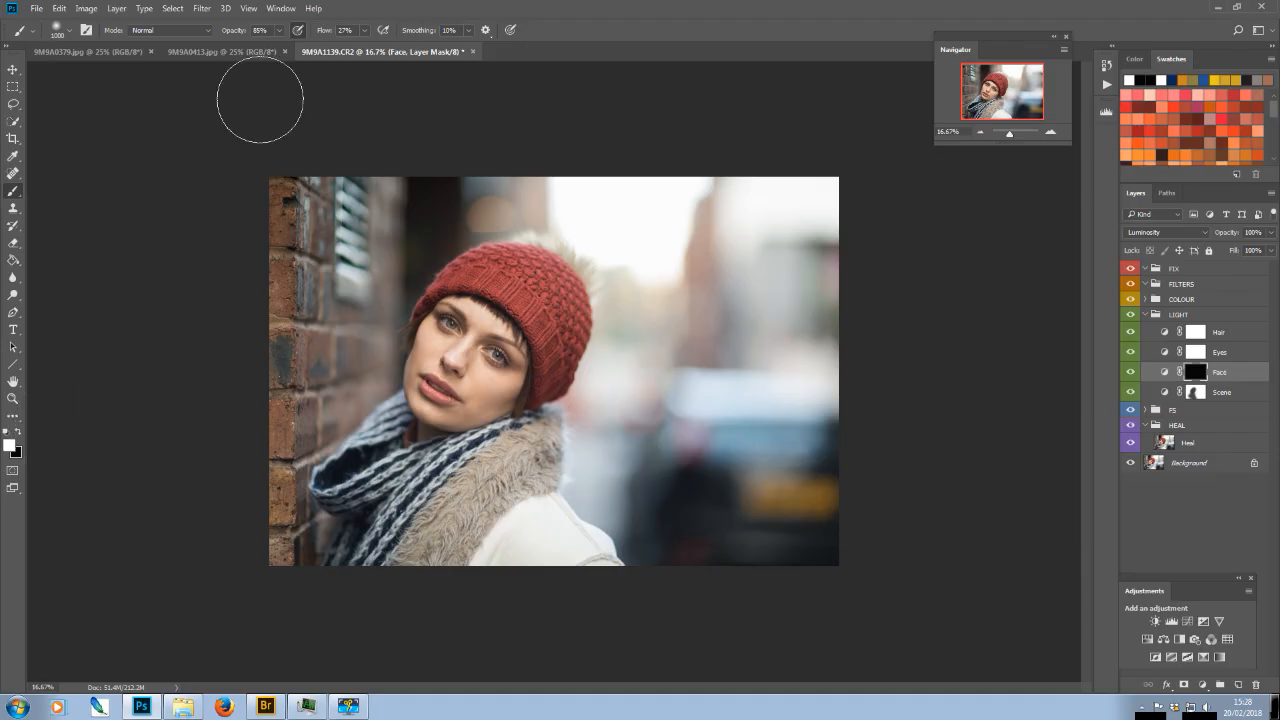
pyautogui.moveTo(279, 30); pyautogui.dragTo(272, 50)
pyautogui.click(498, 336)
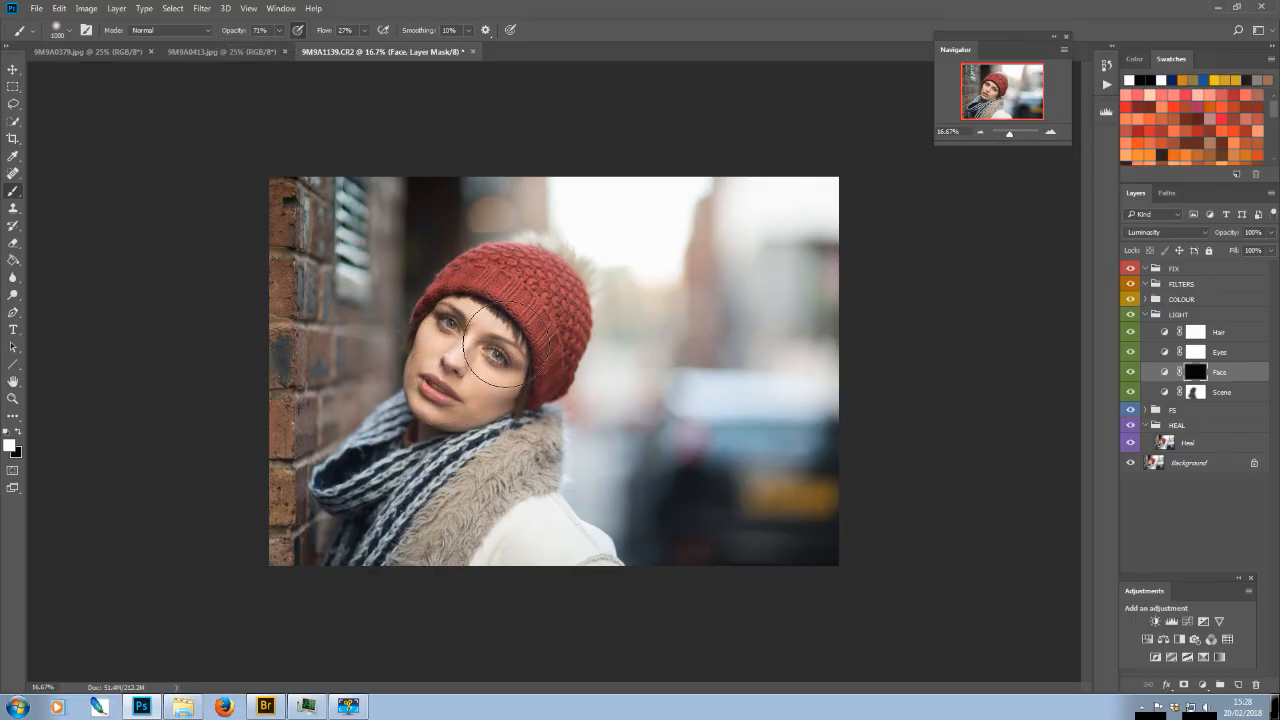
pyautogui.moveTo(495, 375)
pyautogui.mouseDown()
pyautogui.moveTo(490, 385)
pyautogui.moveTo(450, 350)
pyautogui.moveTo(480, 307)
pyautogui.mouseUp()
# Compare the image with and without the Face layer, and reduce the layer's opacity to 51%
pyautogui.click(1130, 373)
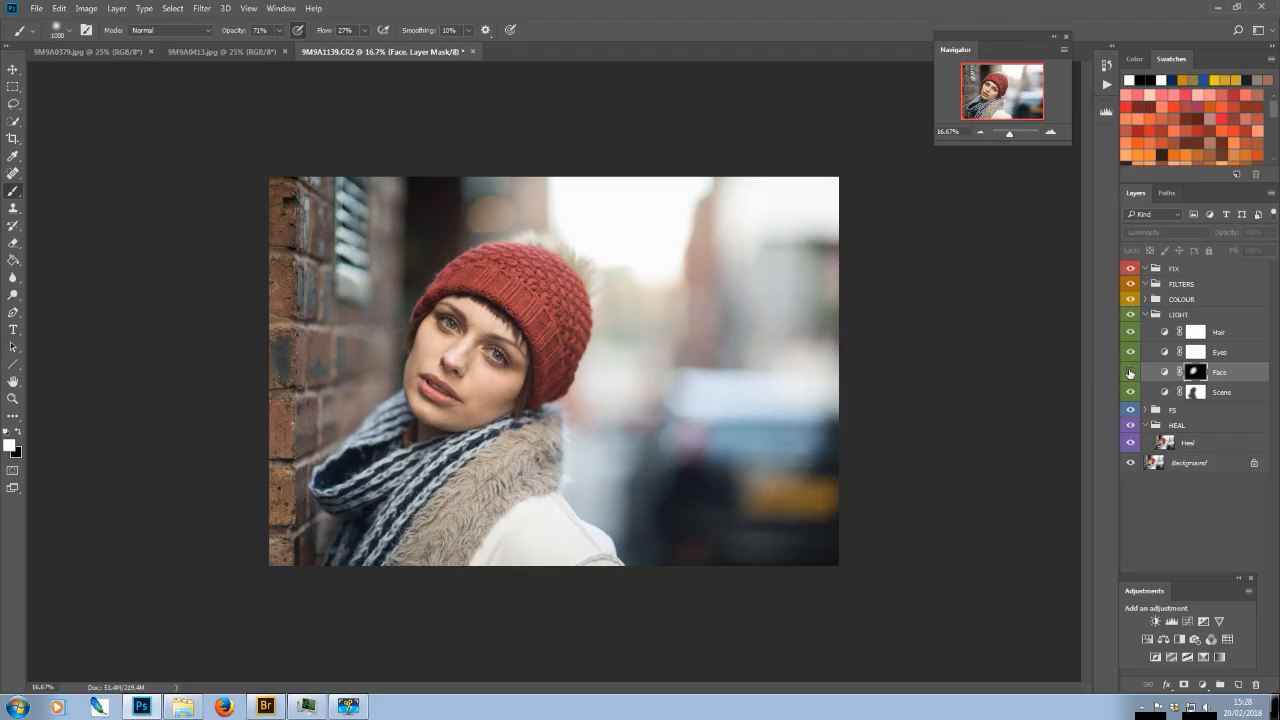
pyautogui.click(1130, 373)
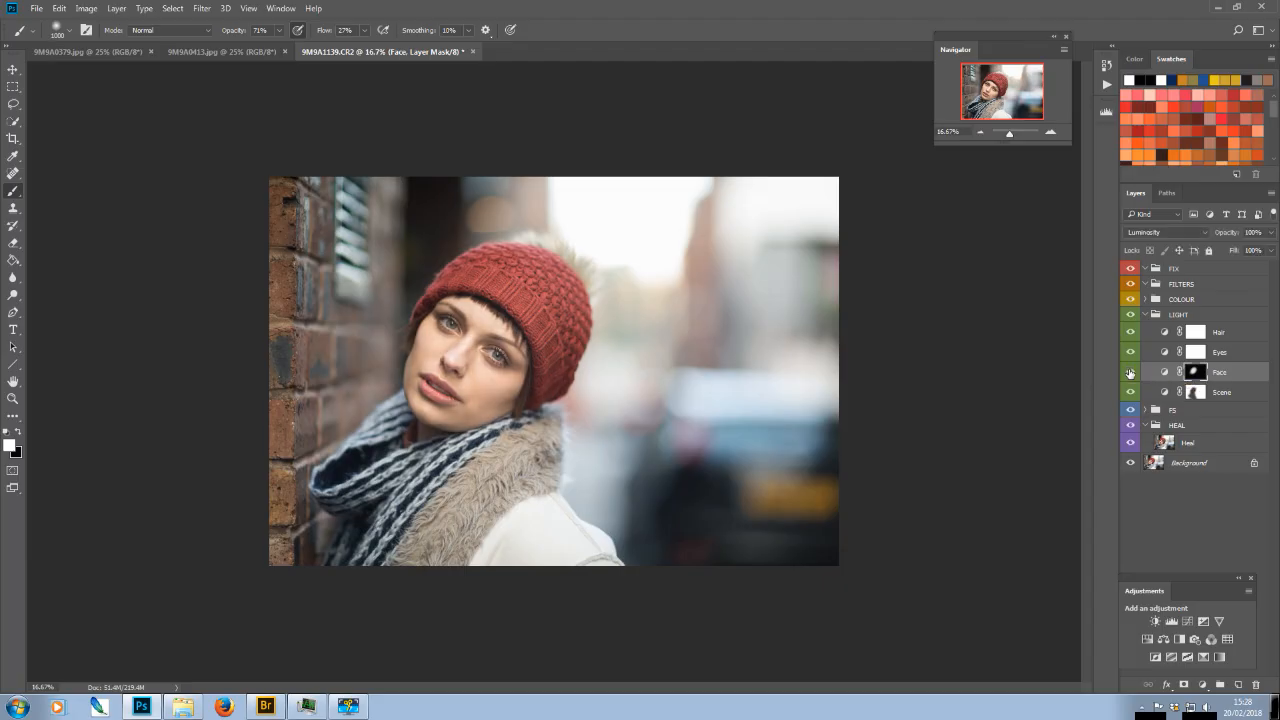
pyautogui.click(1268, 250)
pyautogui.moveTo(1268, 252); pyautogui.dragTo(1245, 260)
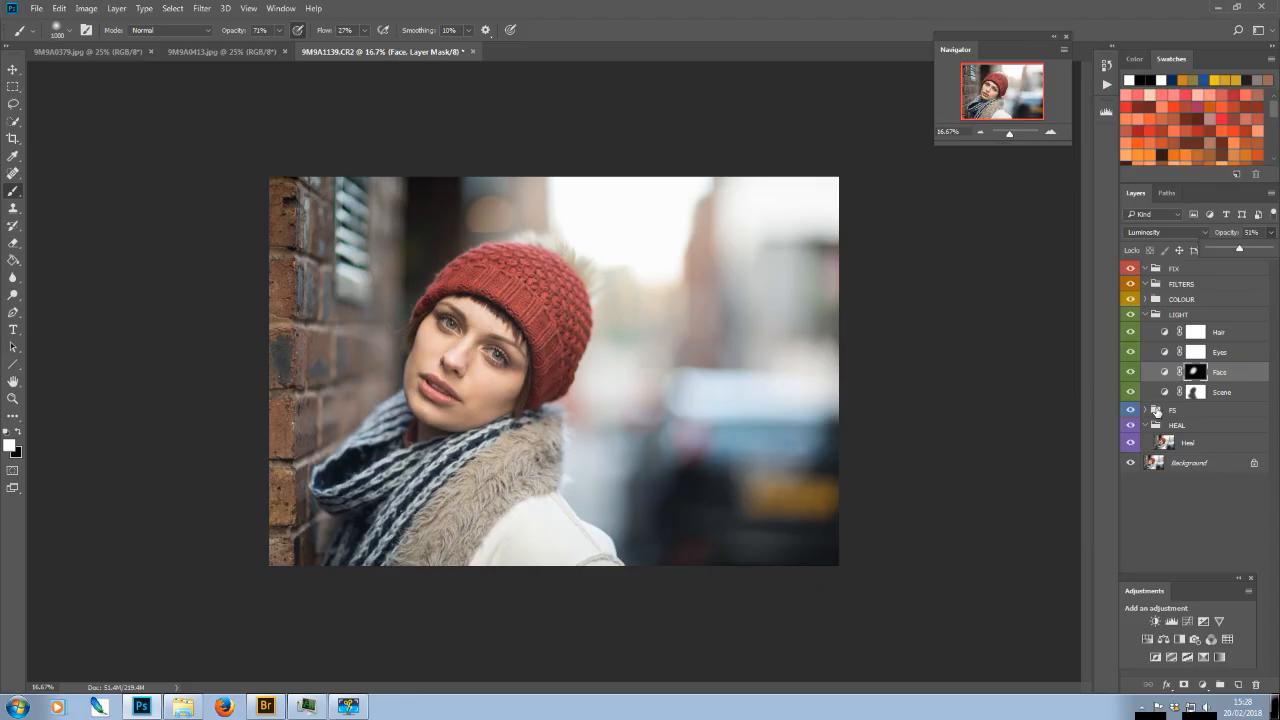
# Brighten the Eyes curves layer by slightly raising the upper midtones of its RGB curve, and invert its mask to black
pyautogui.click(1205, 362)
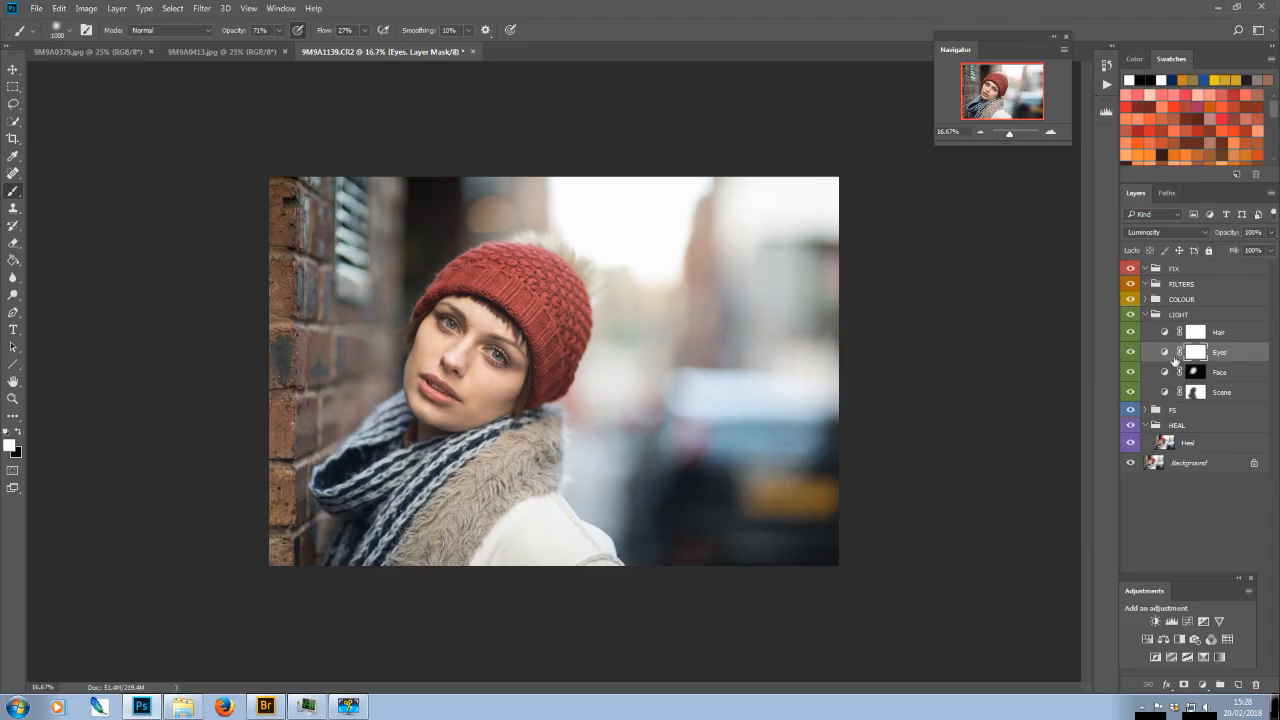
pyautogui.hotkey('ctrl', '+')
pyautogui.hotkey('ctrl', '+')
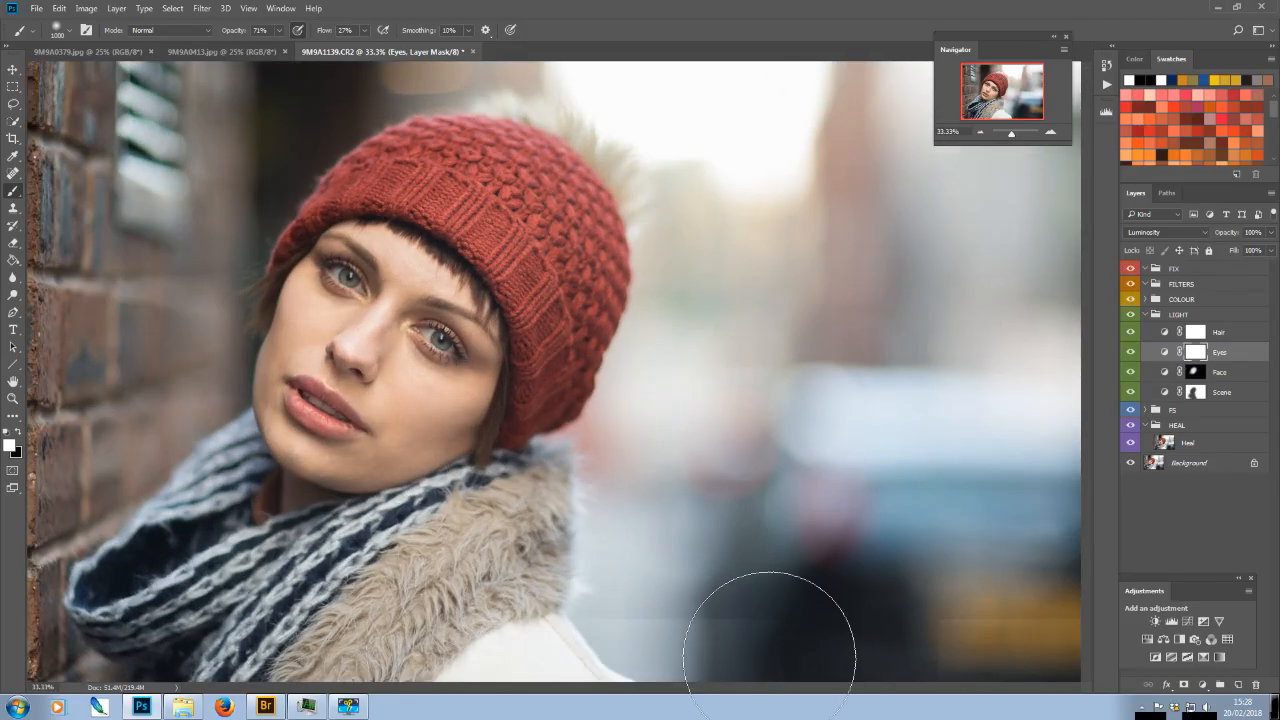
pyautogui.moveTo(604, 688); pyautogui.dragTo(563, 697)
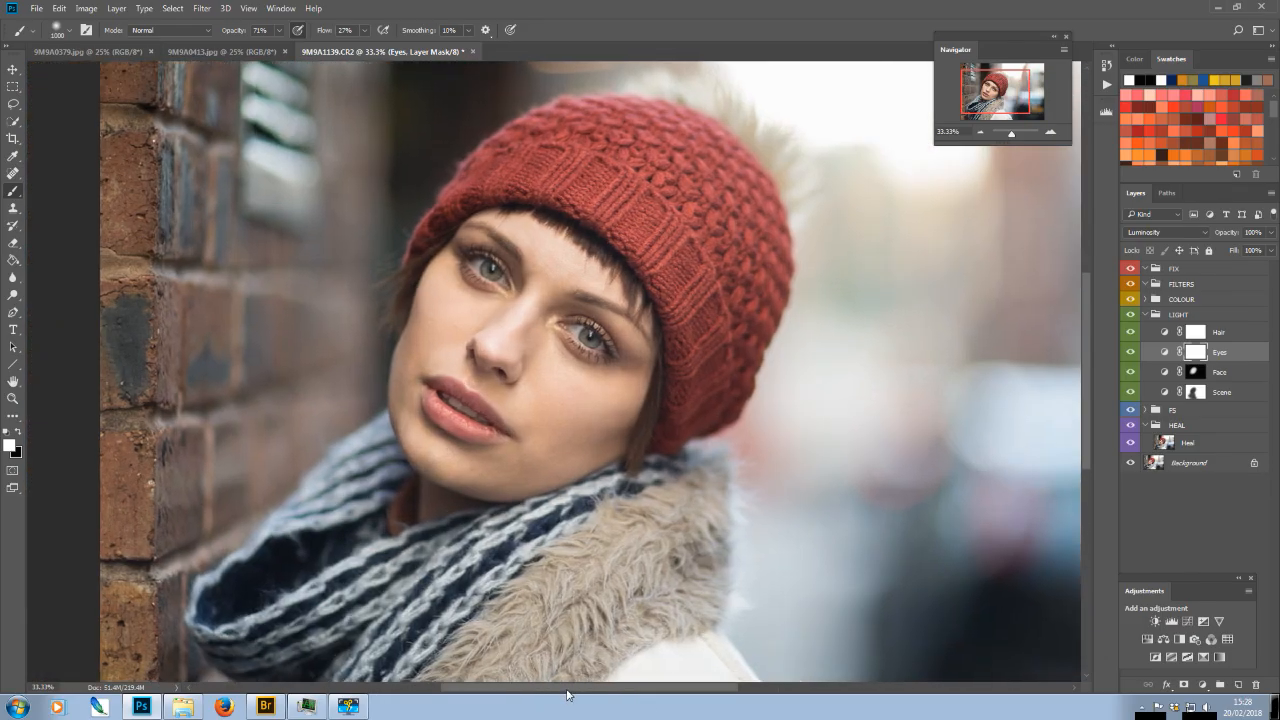
pyautogui.hotkey('ctrl', '+')
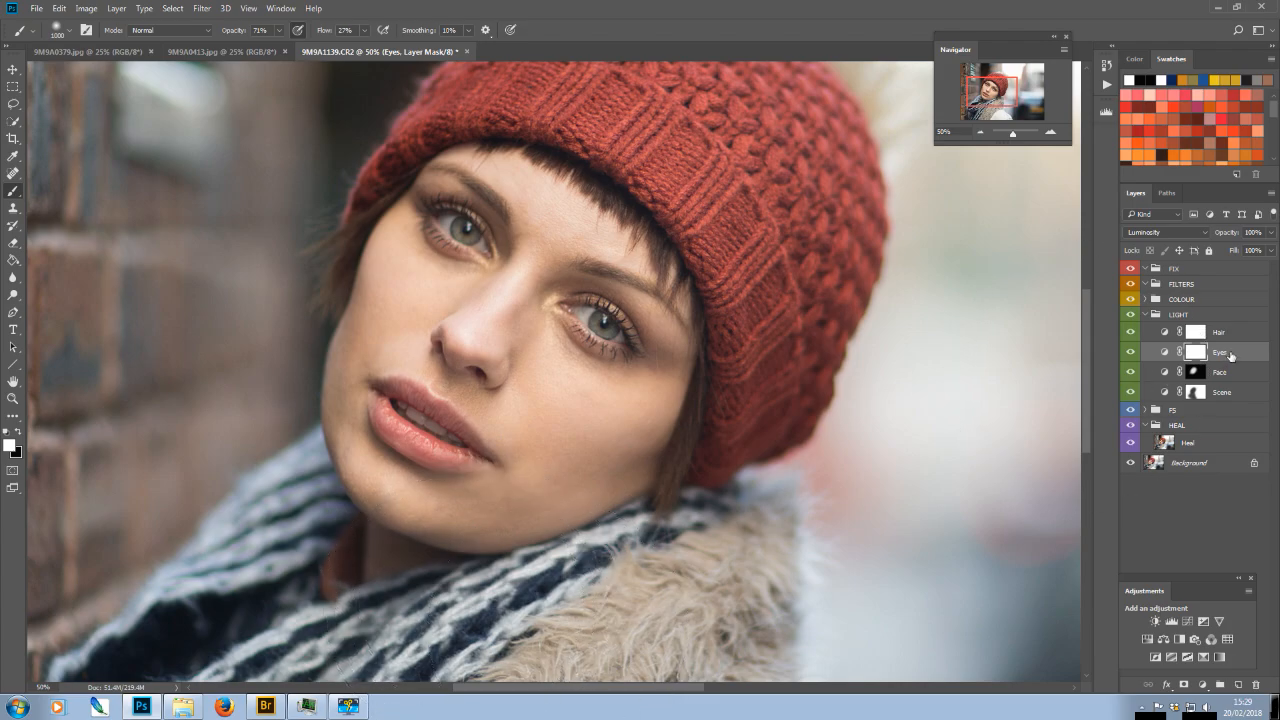
pyautogui.doubleClick(1164, 352)
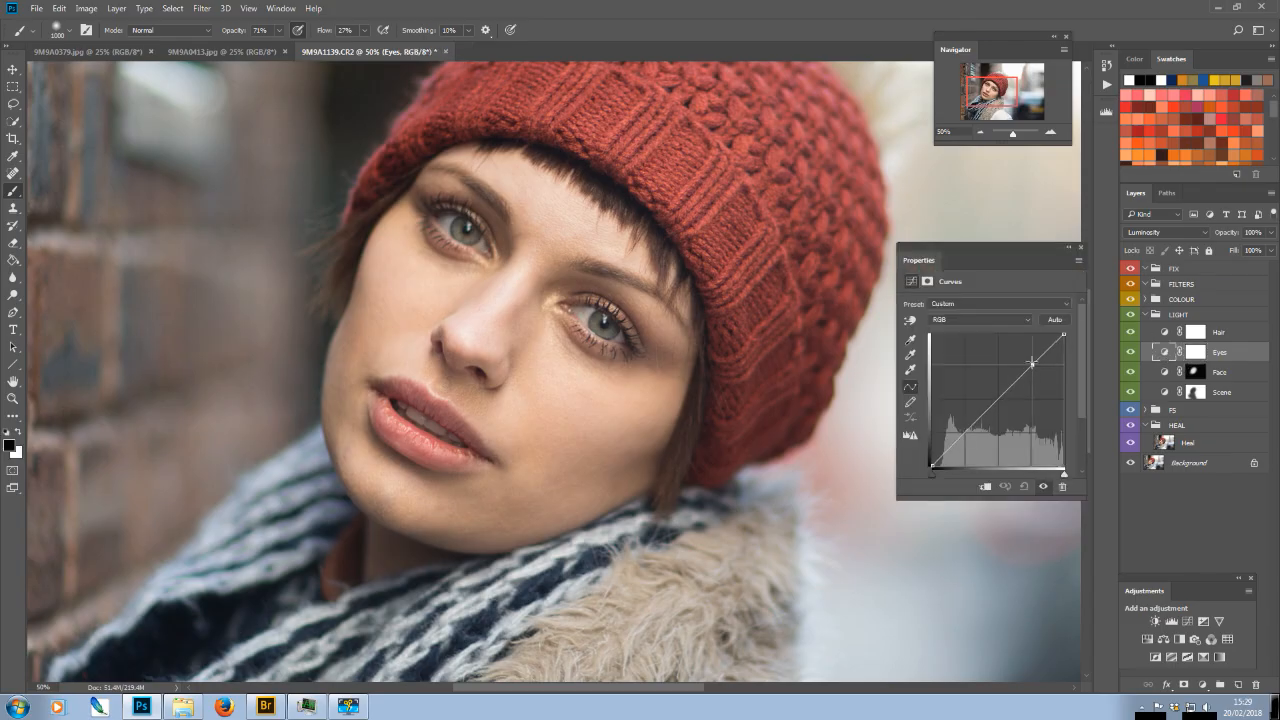
pyautogui.moveTo(1032, 366)
pyautogui.mouseDown()
pyautogui.moveTo(1024, 355)
pyautogui.moveTo(976, 412)
pyautogui.moveTo(994, 368)
pyautogui.moveTo(1035, 358)
pyautogui.mouseUp()
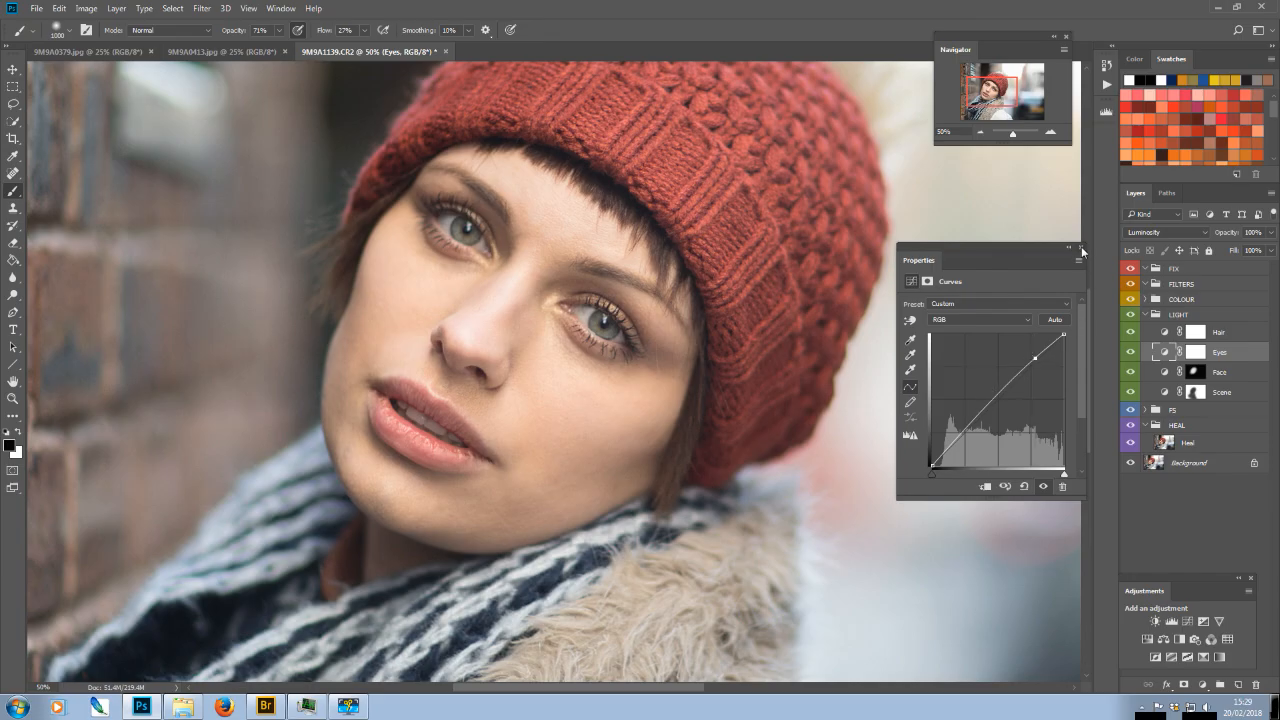
pyautogui.click(1081, 248)
pyautogui.click(1196, 355)
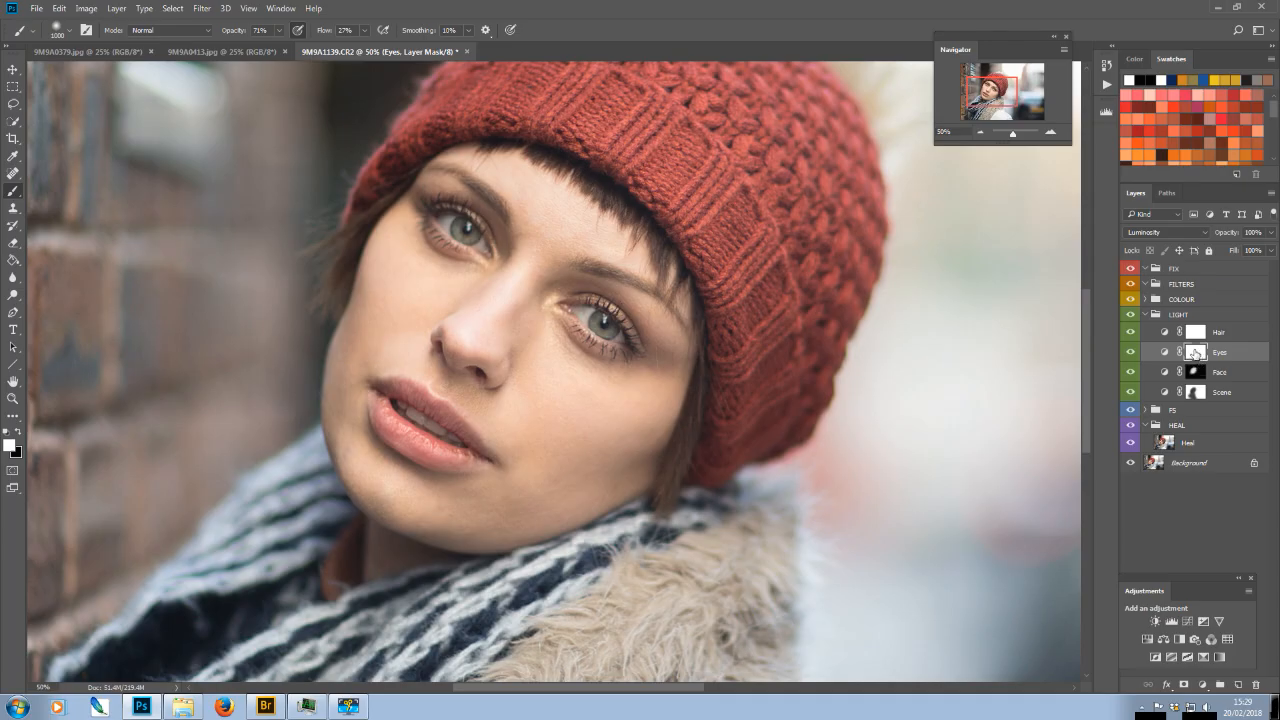
pyautogui.hotkey('ctrl', 'i')
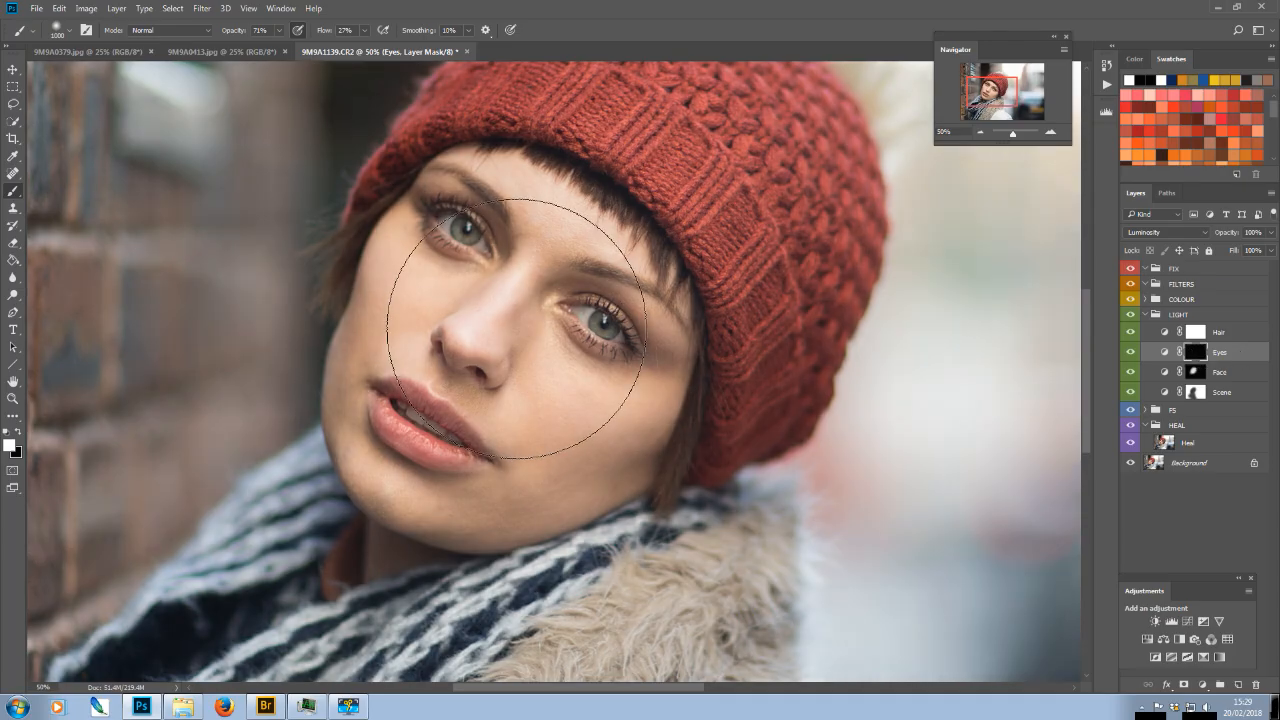
# Paint white over both eyes on the Eyes layer mask with a 60-pixel brush at 18% opacity and 27% flow
pyautogui.press('[')
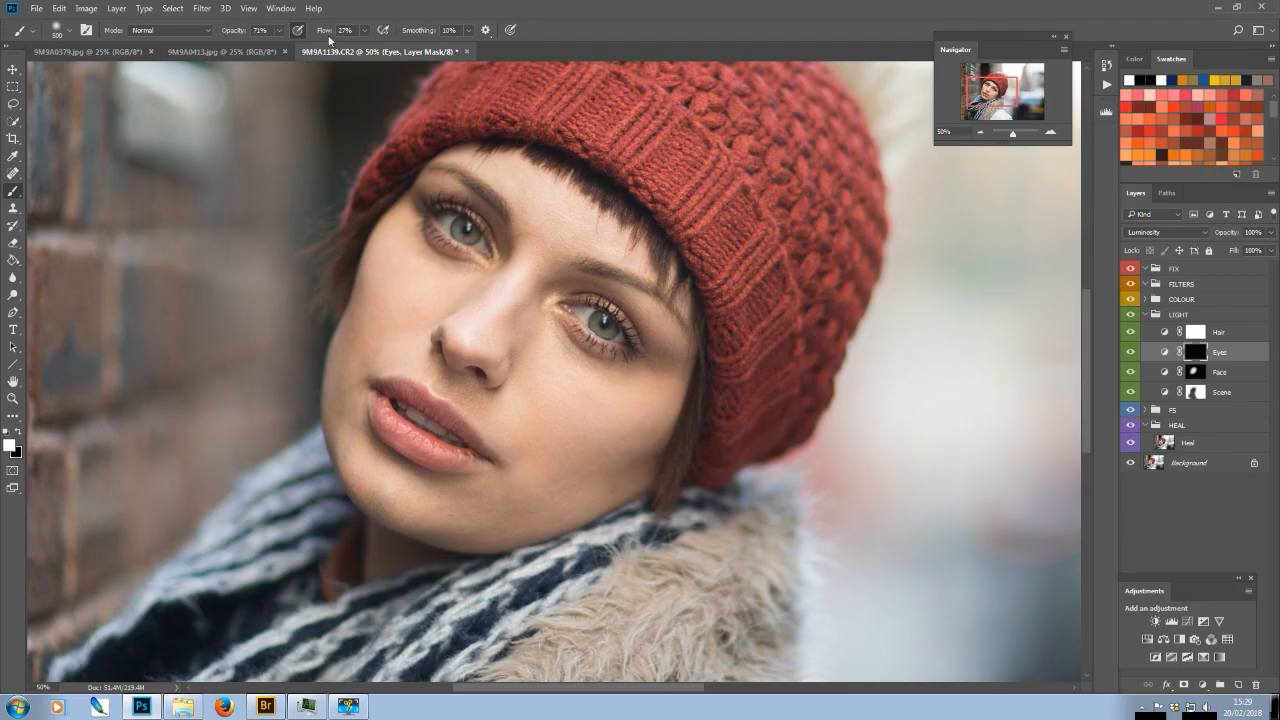
pyautogui.click(280, 33)
pyautogui.moveTo(275, 47); pyautogui.dragTo(268, 47)
pyautogui.press('[')
pyautogui.press('[')
pyautogui.press('[')
pyautogui.press('[')
pyautogui.press('[')
pyautogui.press('[')
pyautogui.press('[')
pyautogui.press('[')
pyautogui.press('[')
pyautogui.press('[')
pyautogui.click(279, 30)
pyautogui.moveTo(282, 46); pyautogui.dragTo(254, 46)
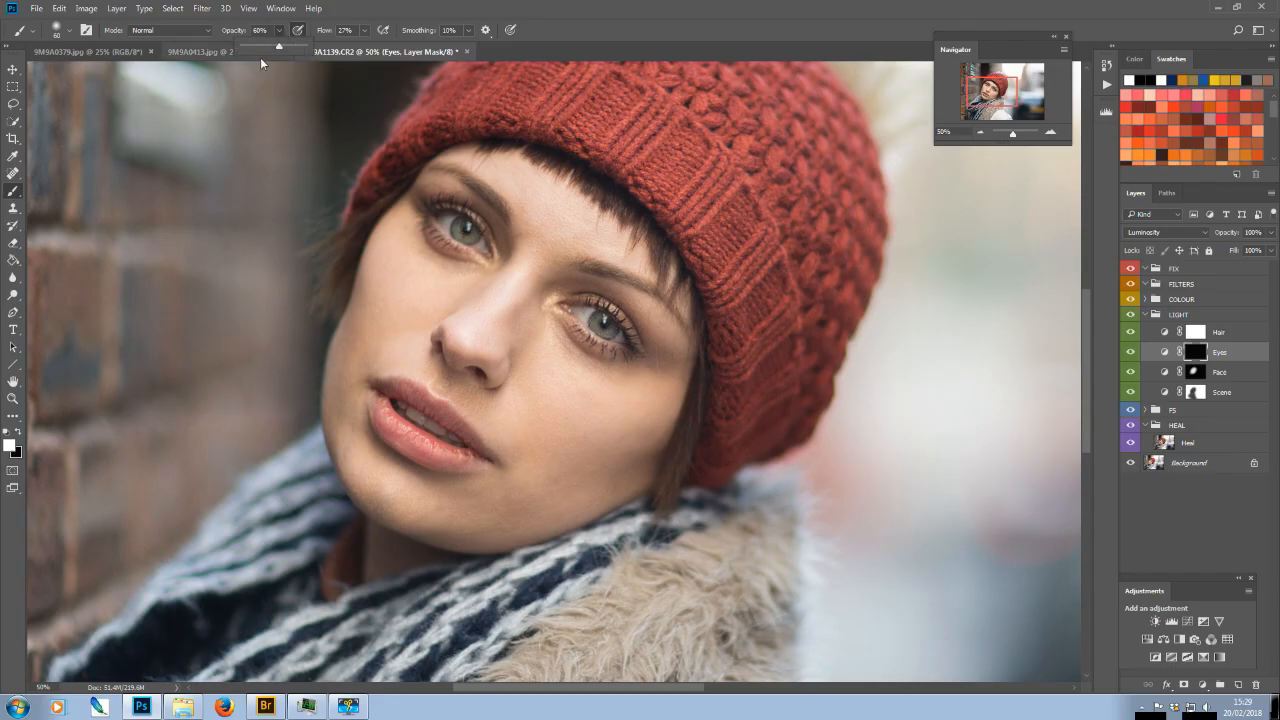
pyautogui.click(446, 220)
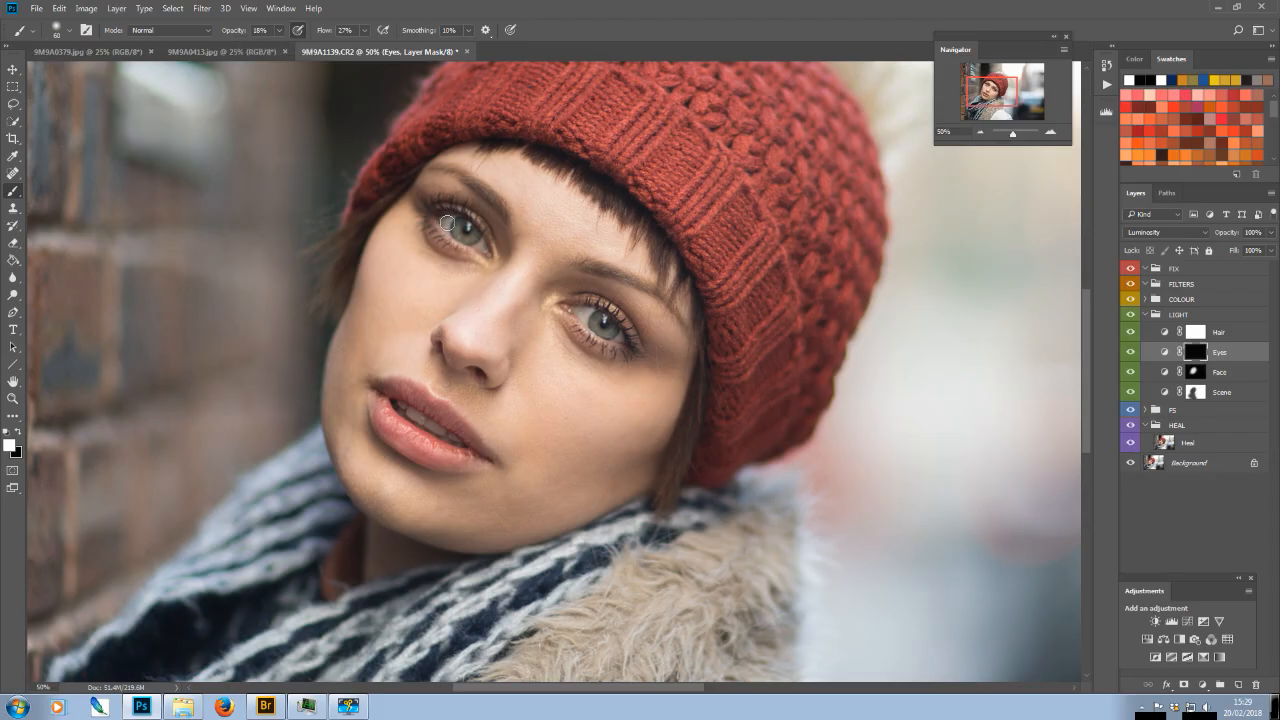
pyautogui.moveTo(583, 322)
pyautogui.mouseDown()
pyautogui.moveTo(575, 312)
pyautogui.moveTo(608, 318)
pyautogui.moveTo(627, 344)
pyautogui.moveTo(587, 315)
pyautogui.moveTo(650, 359)
pyautogui.moveTo(621, 340)
pyautogui.mouseUp()
pyautogui.moveTo(434, 233)
pyautogui.mouseDown()
pyautogui.moveTo(471, 228)
pyautogui.moveTo(479, 253)
pyautogui.moveTo(466, 237)
pyautogui.mouseUp()
# Compare the eyes repeatedly with and without the Eyes layer
pyautogui.click(1130, 352)
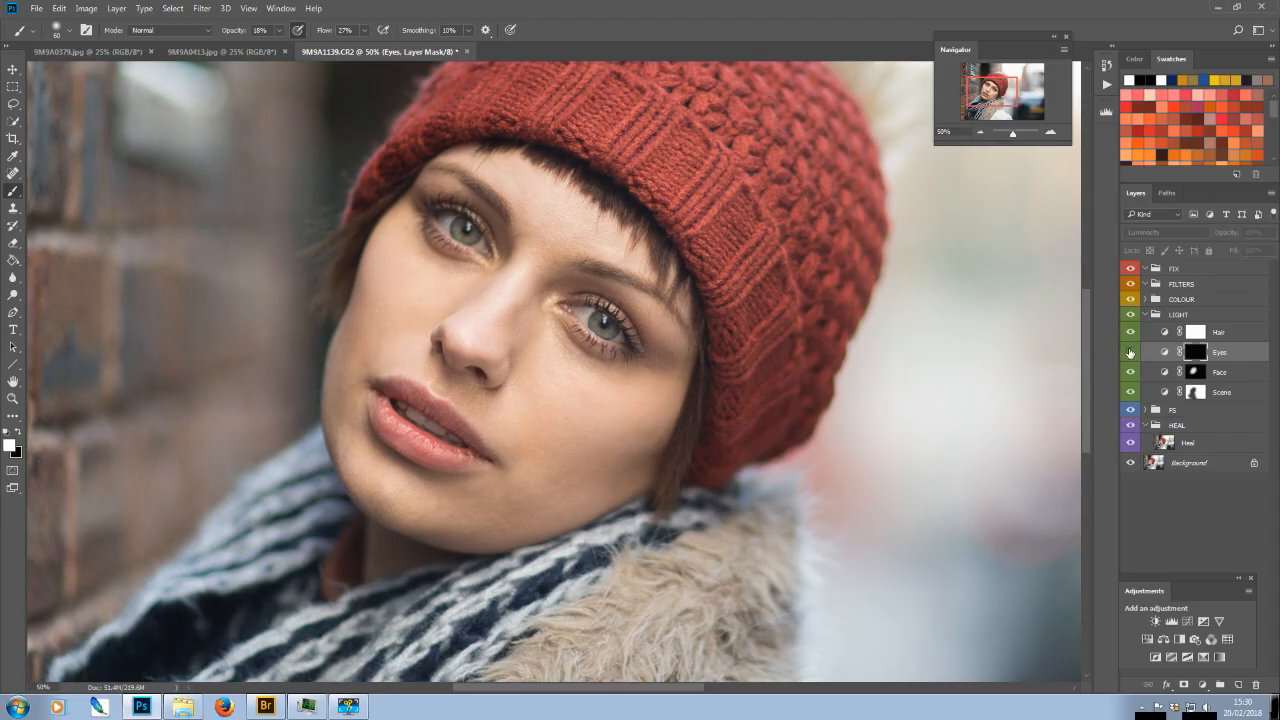
pyautogui.click(1130, 352)
pyautogui.click(1131, 353)
pyautogui.click(1131, 353)
pyautogui.click(1131, 353)
pyautogui.click(1131, 353)
pyautogui.click(1131, 353)
pyautogui.click(1131, 353)
# Brighten the eyes more by raising the upper-midtone point of the Eyes layer's RGB curve a little further
pyautogui.doubleClick(1165, 352)
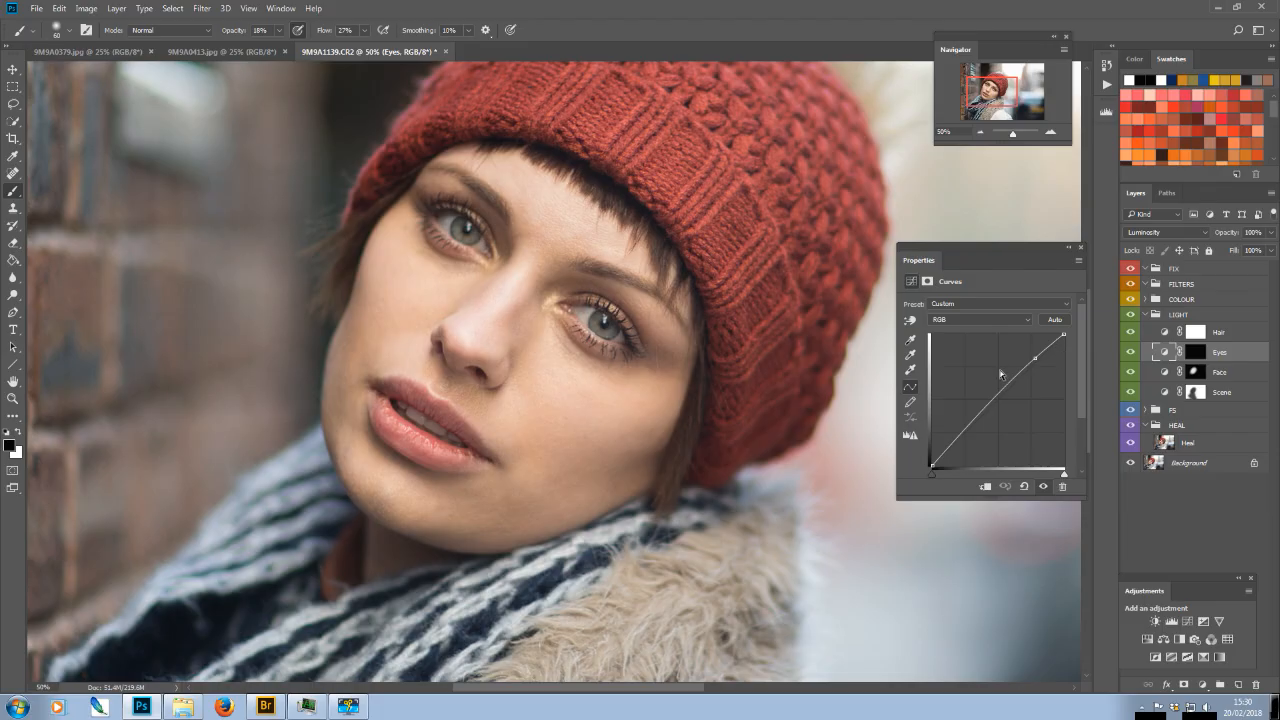
pyautogui.moveTo(1036, 357); pyautogui.dragTo(1032, 353)
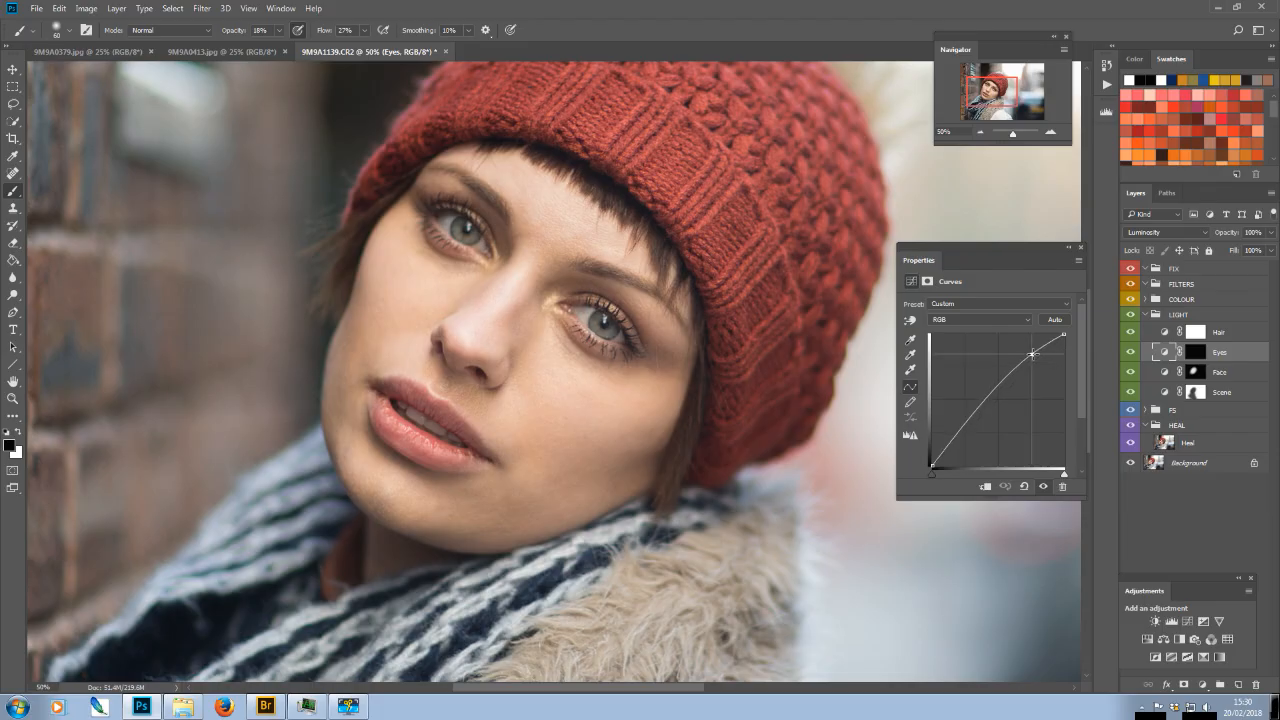
pyautogui.click(1080, 247)
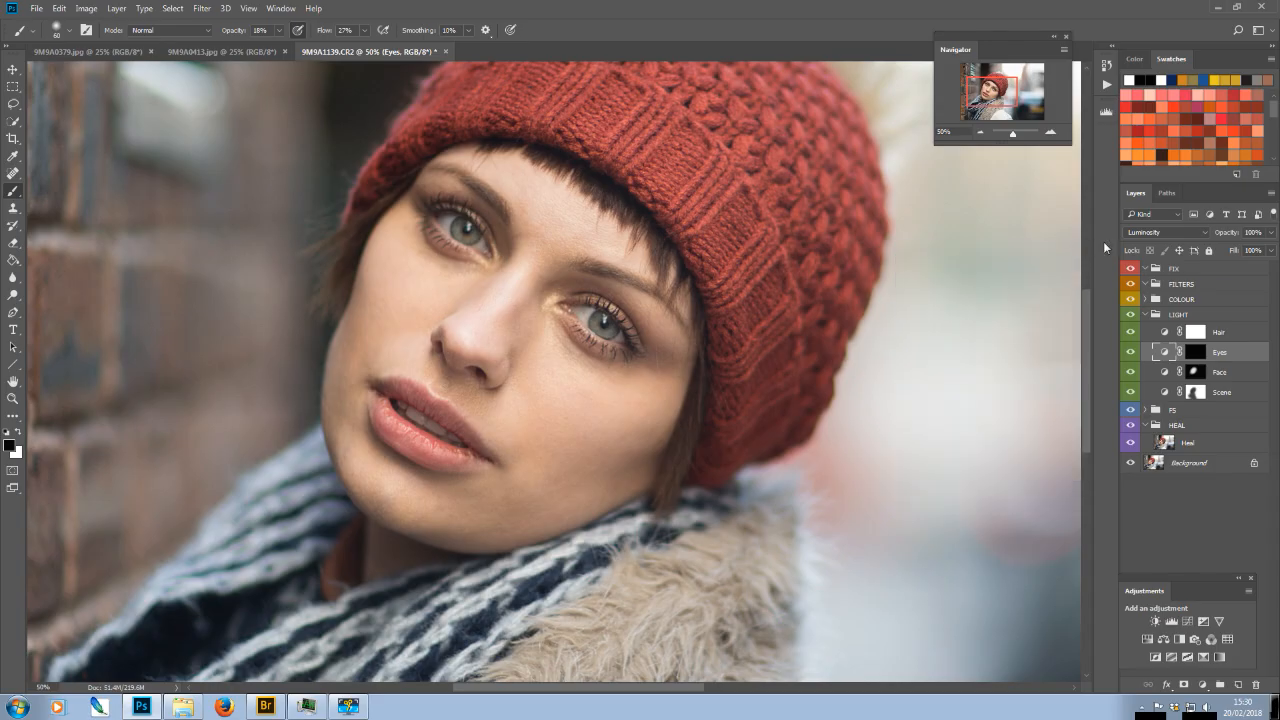
# Reduce the Eyes layer's opacity to 70% and compare the image with and without the layer
pyautogui.click(1196, 352)
pyautogui.click(1270, 233)
pyautogui.moveTo(1267, 249); pyautogui.dragTo(1255, 254)
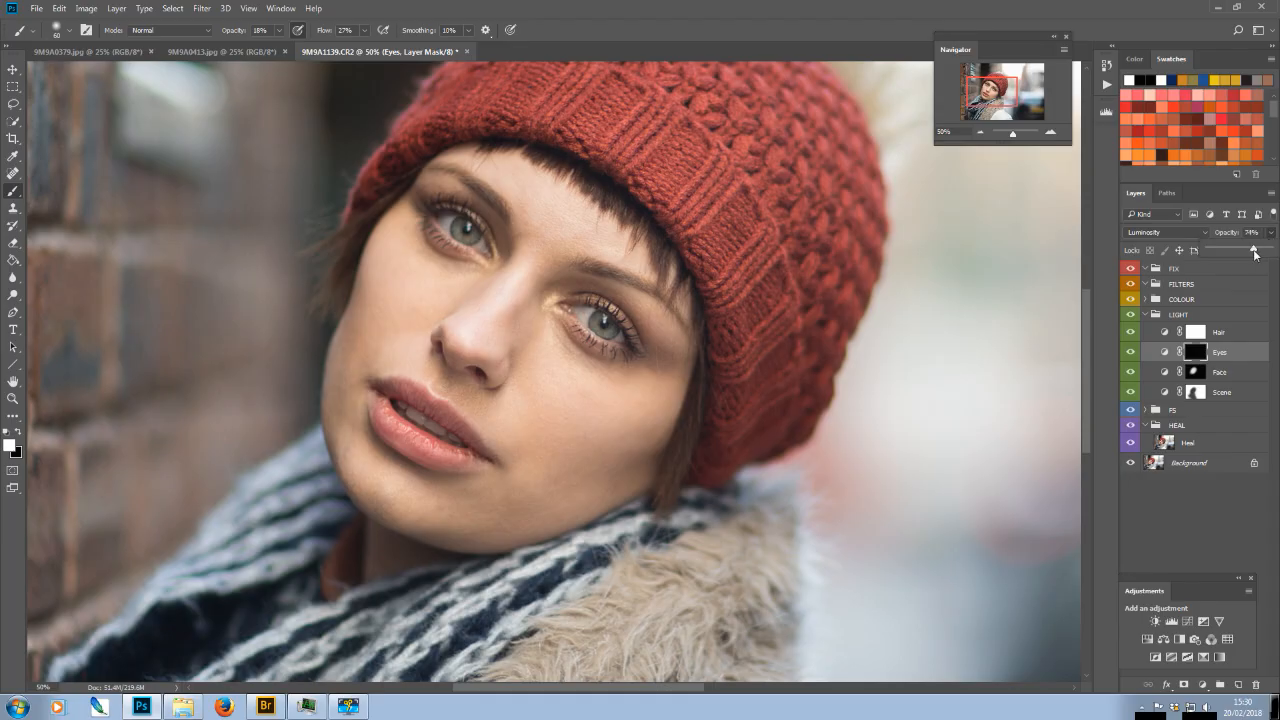
pyautogui.click(1130, 352)
pyautogui.click(1130, 353)
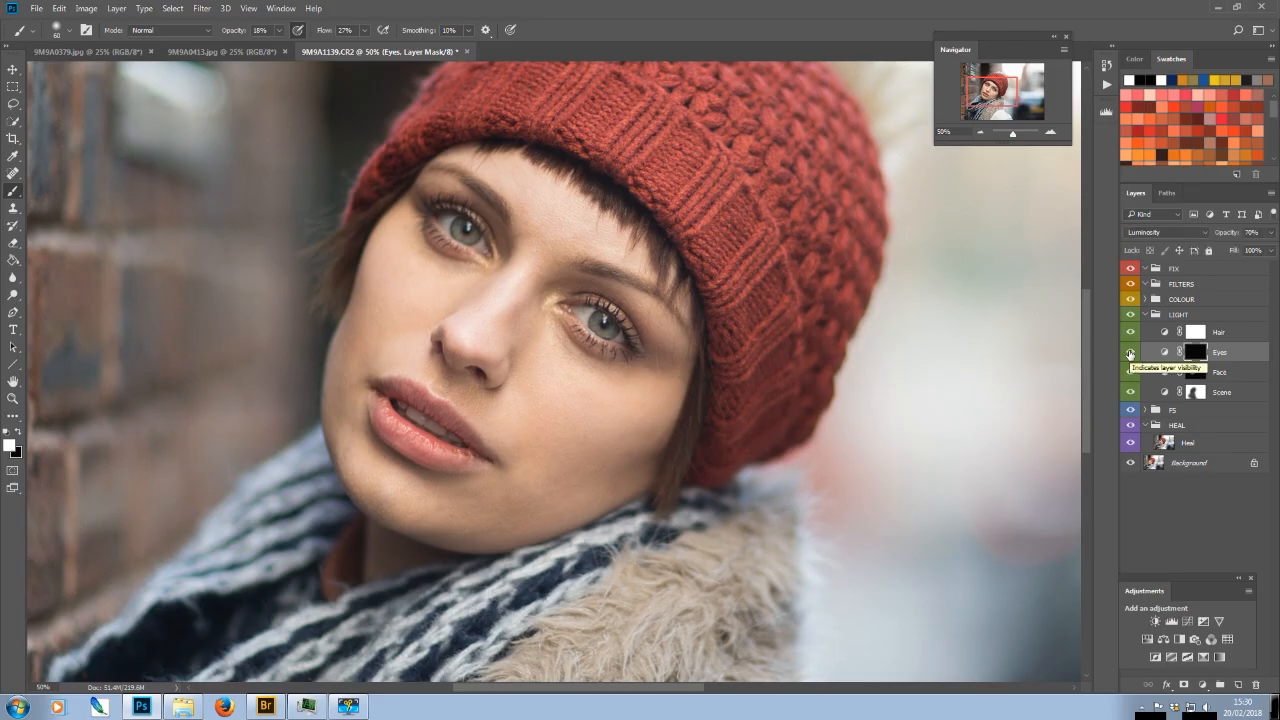
# Examine both eyes close up at 66.67% with and without the Eyes layer
pyautogui.hotkey('ctrl', '+')
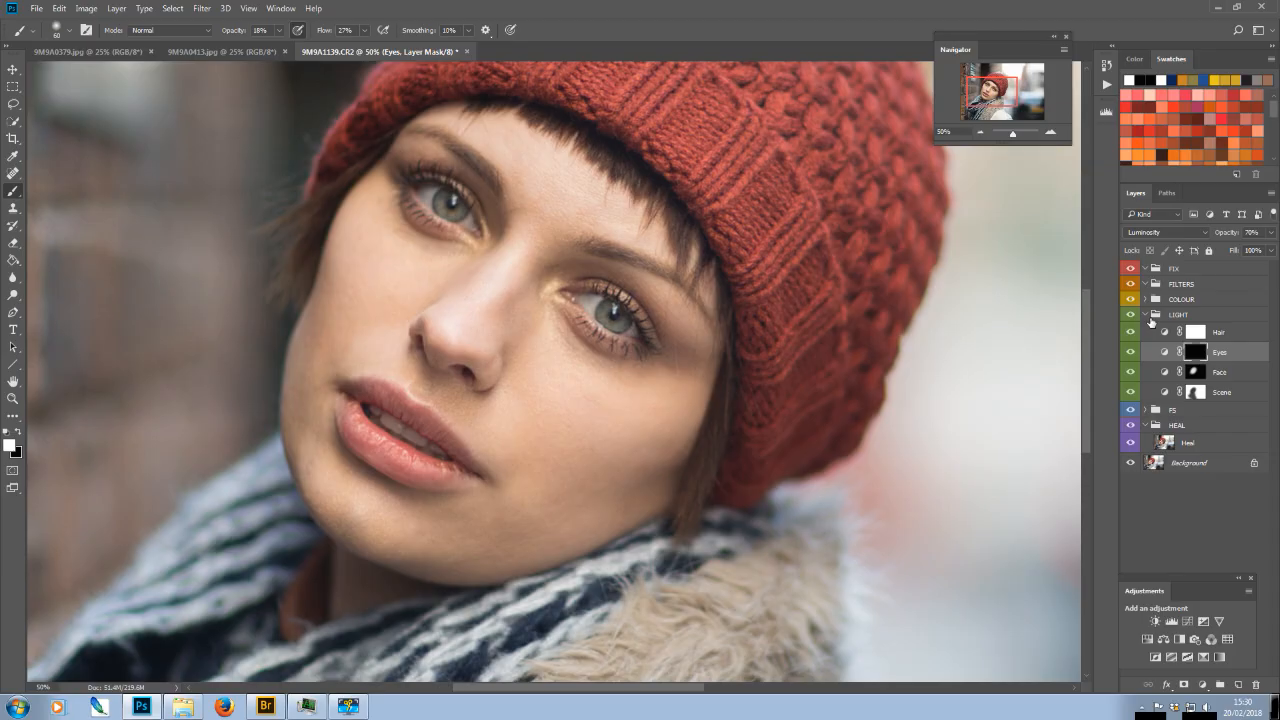
pyautogui.hotkey('ctrl', '+')
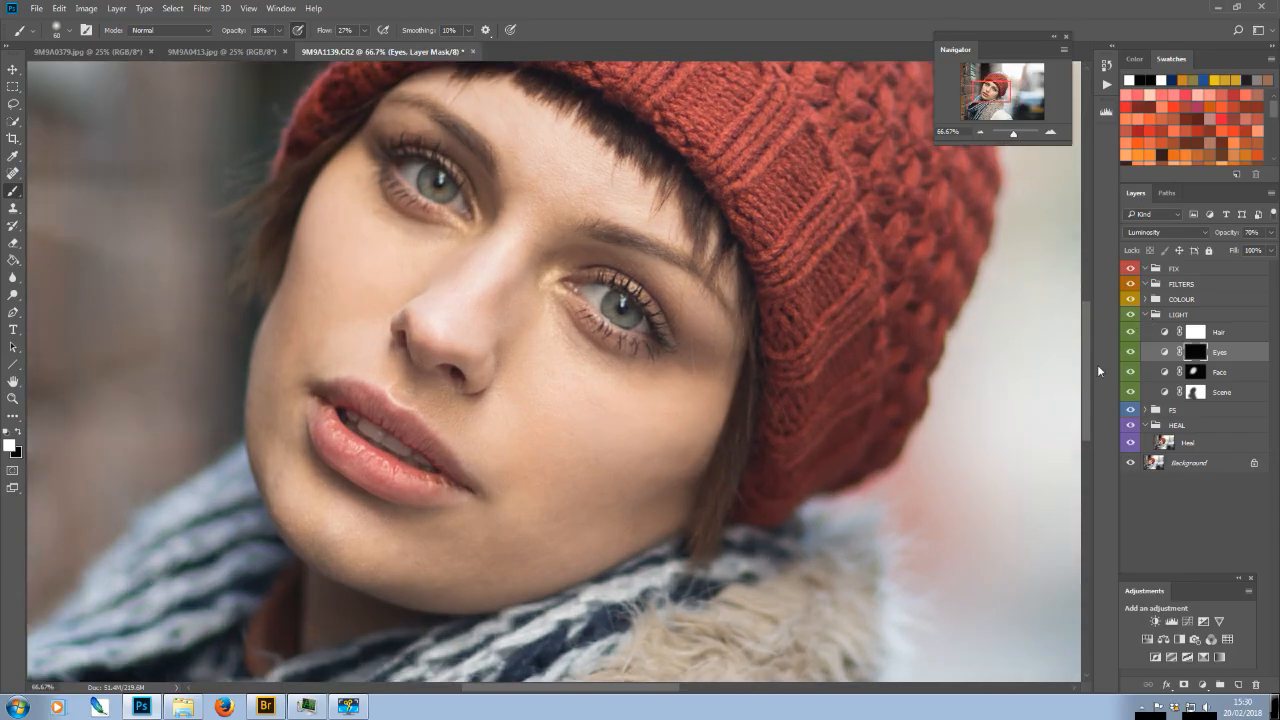
pyautogui.moveTo(1085, 354); pyautogui.dragTo(1081, 324)
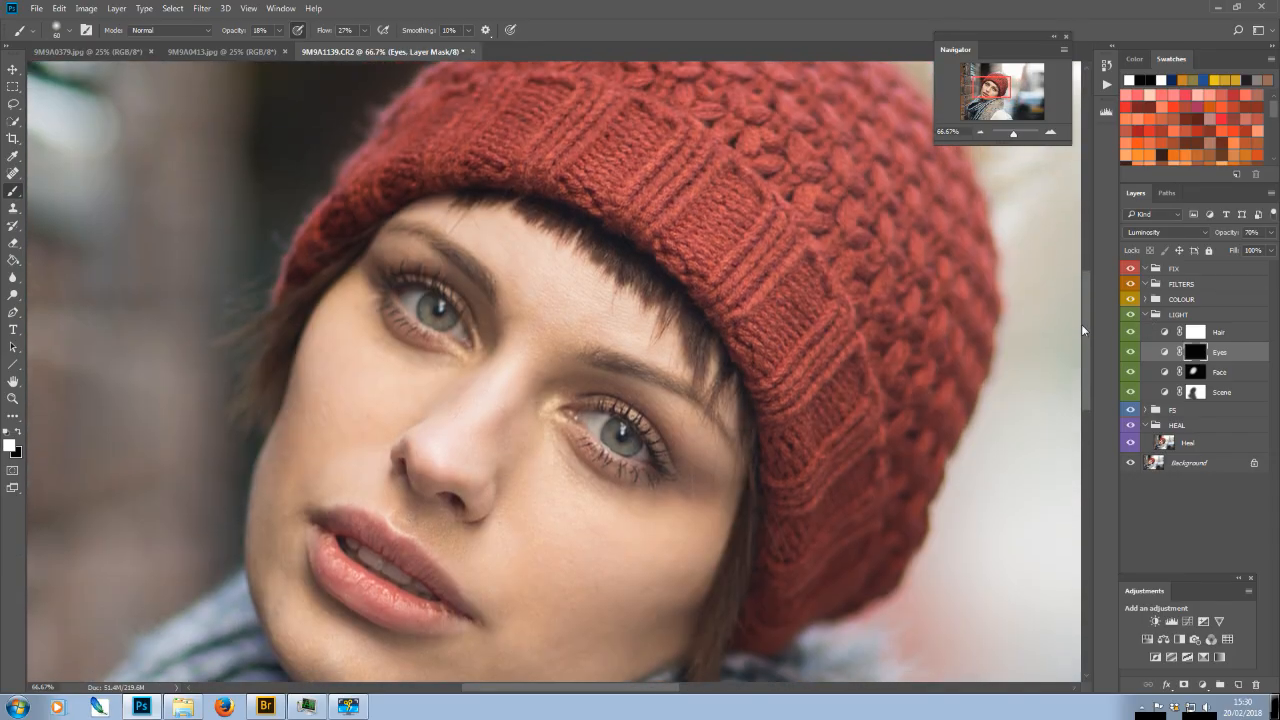
pyautogui.click(1130, 353)
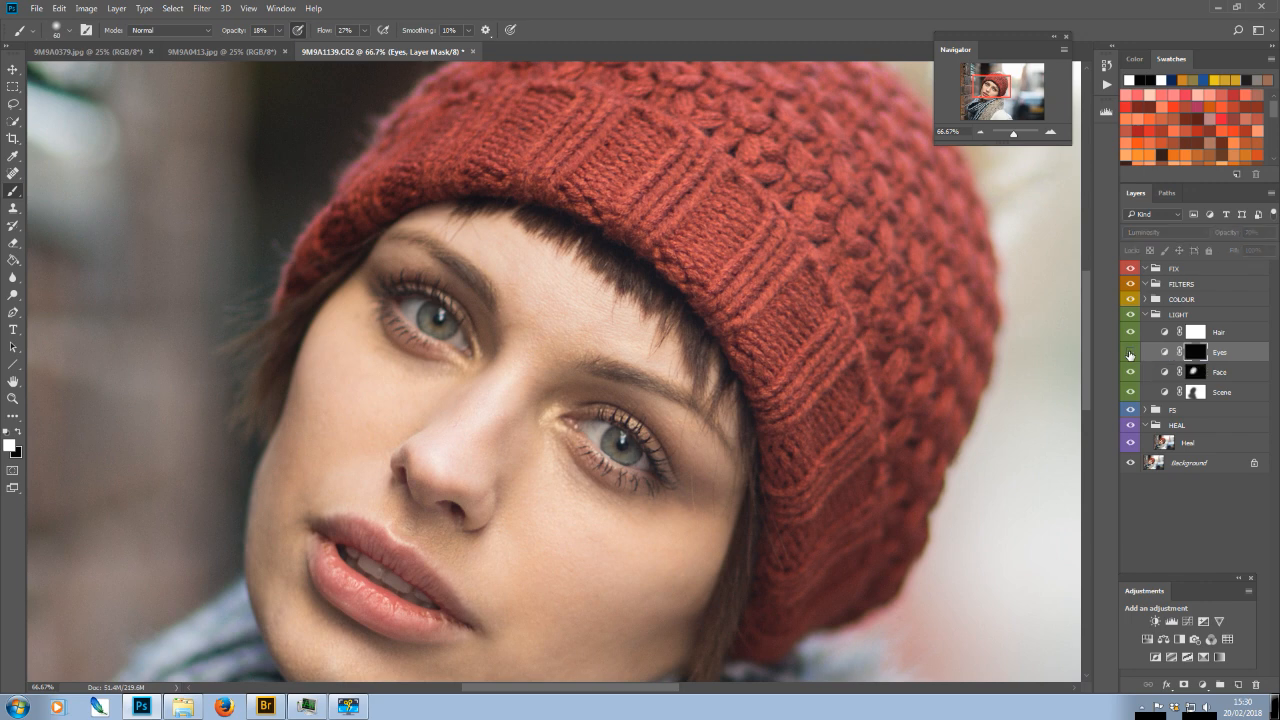
pyautogui.click(1130, 353)
pyautogui.click(1130, 353)
pyautogui.click(1130, 353)
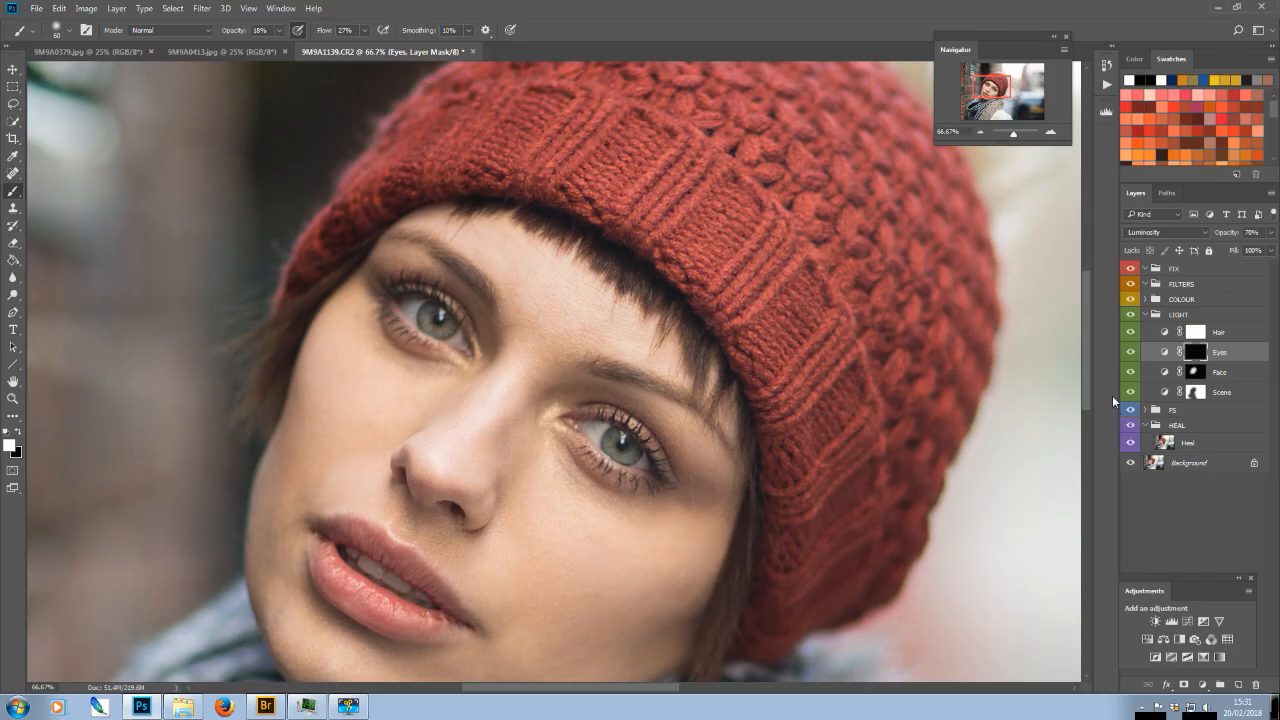
# Brighten the Hair curves layer by raising the upper midtones of its RGB curve, and invert its mask to black
pyautogui.hotkey('ctrl', '-')
pyautogui.hotkey('ctrl', '-')
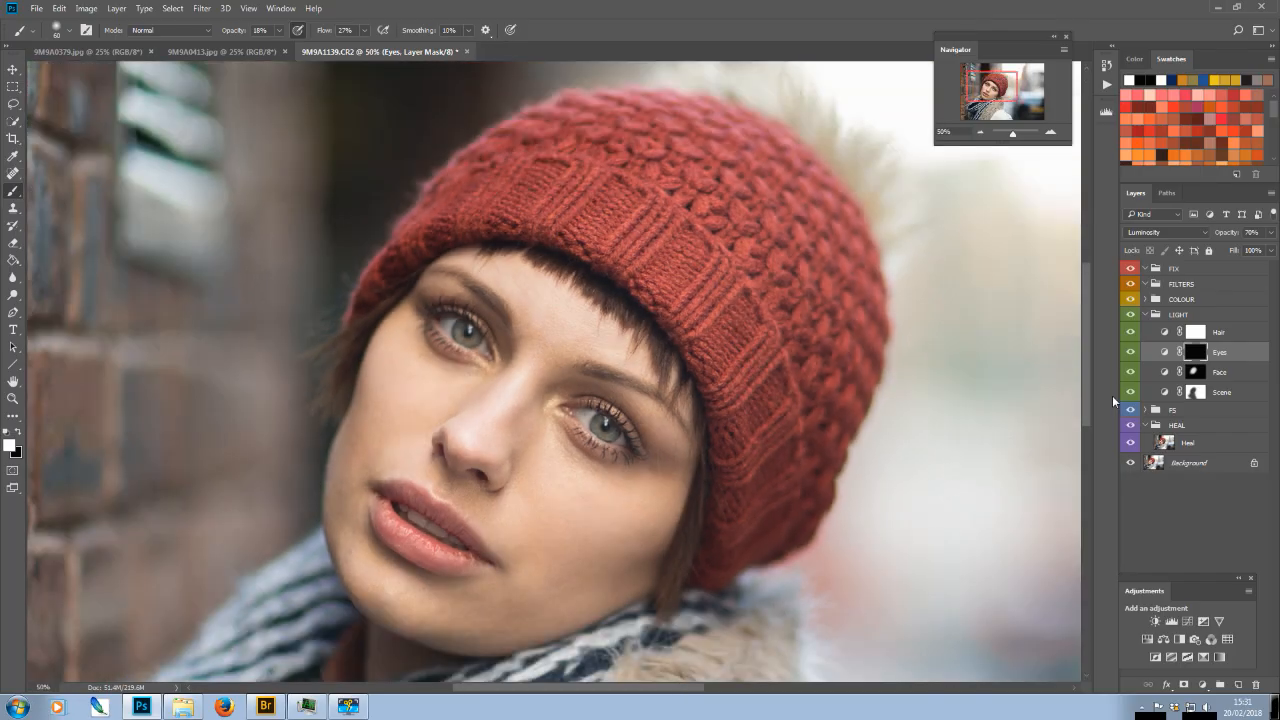
pyautogui.hotkey('ctrl', '-')
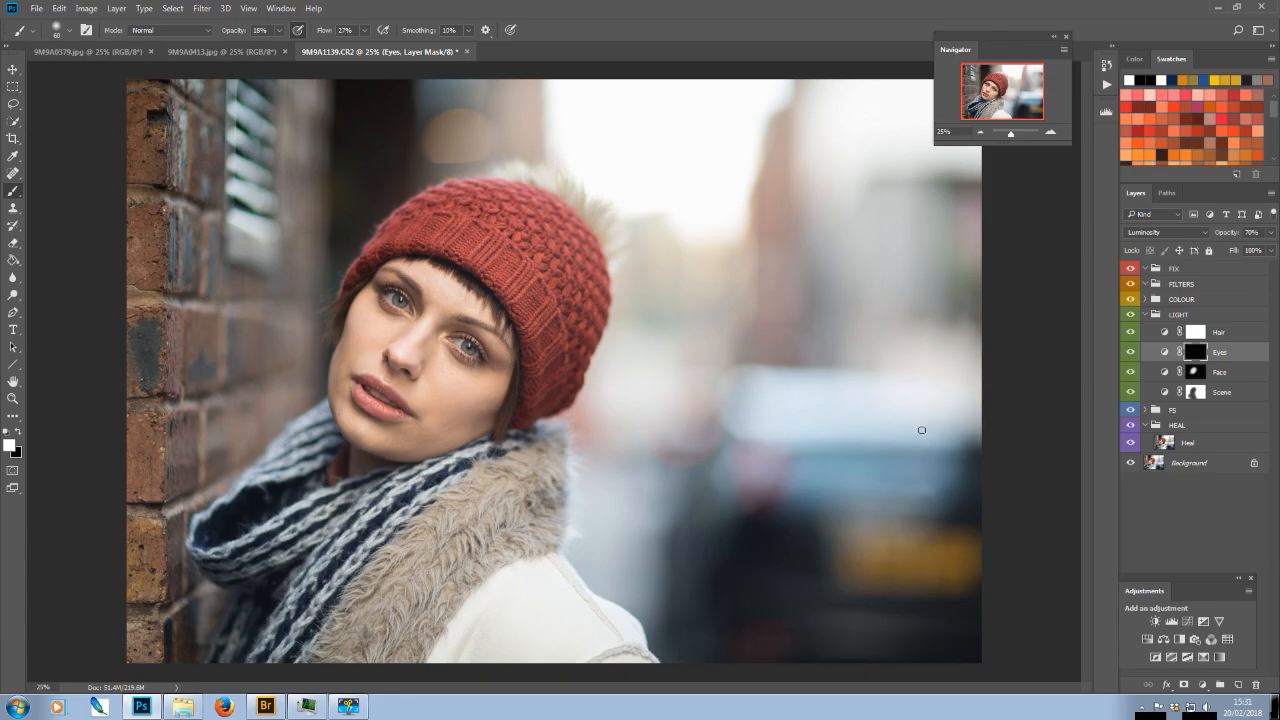
pyautogui.click(1217, 334)
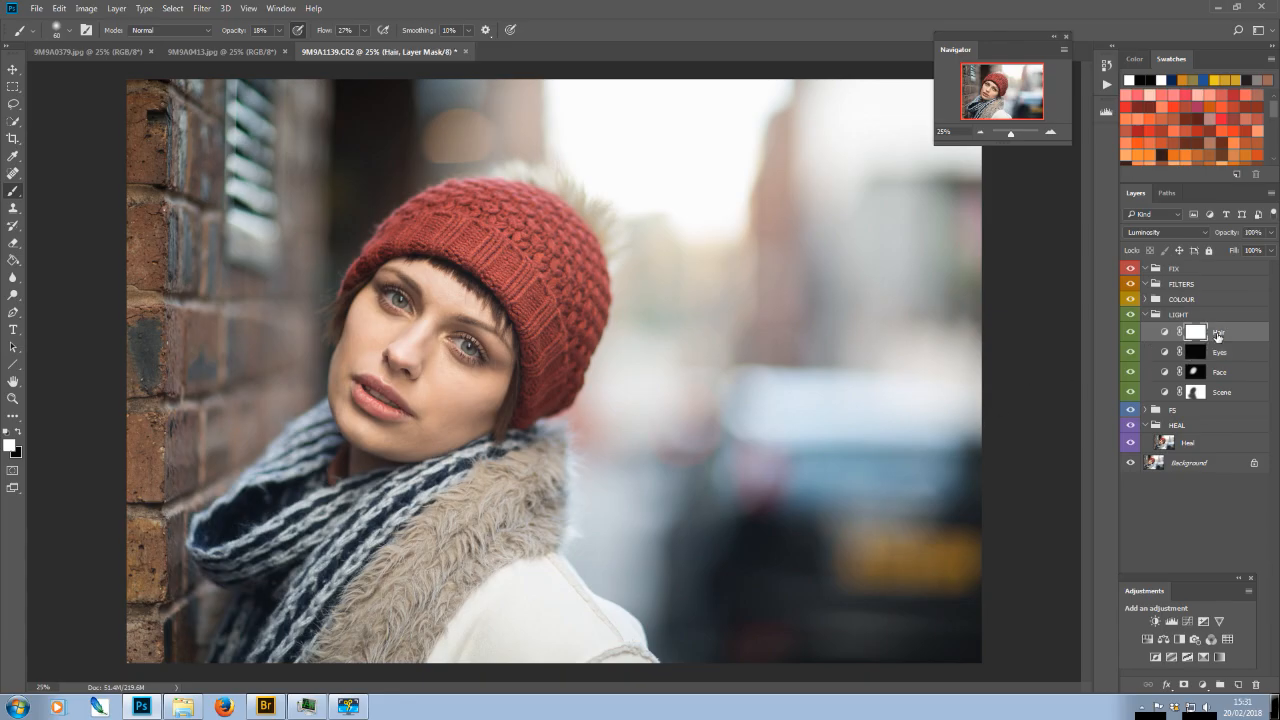
pyautogui.doubleClick(1164, 335)
pyautogui.moveTo(1031, 366); pyautogui.dragTo(1028, 361)
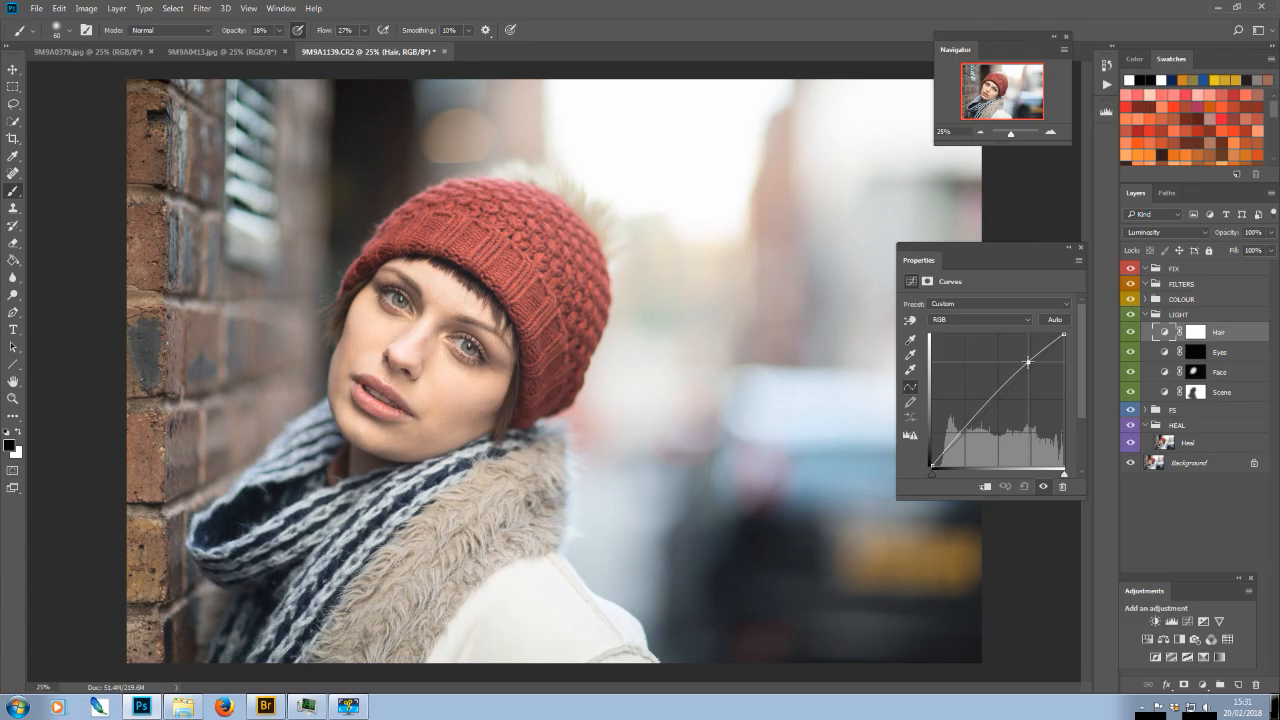
pyautogui.moveTo(1028, 361); pyautogui.dragTo(1028, 361)
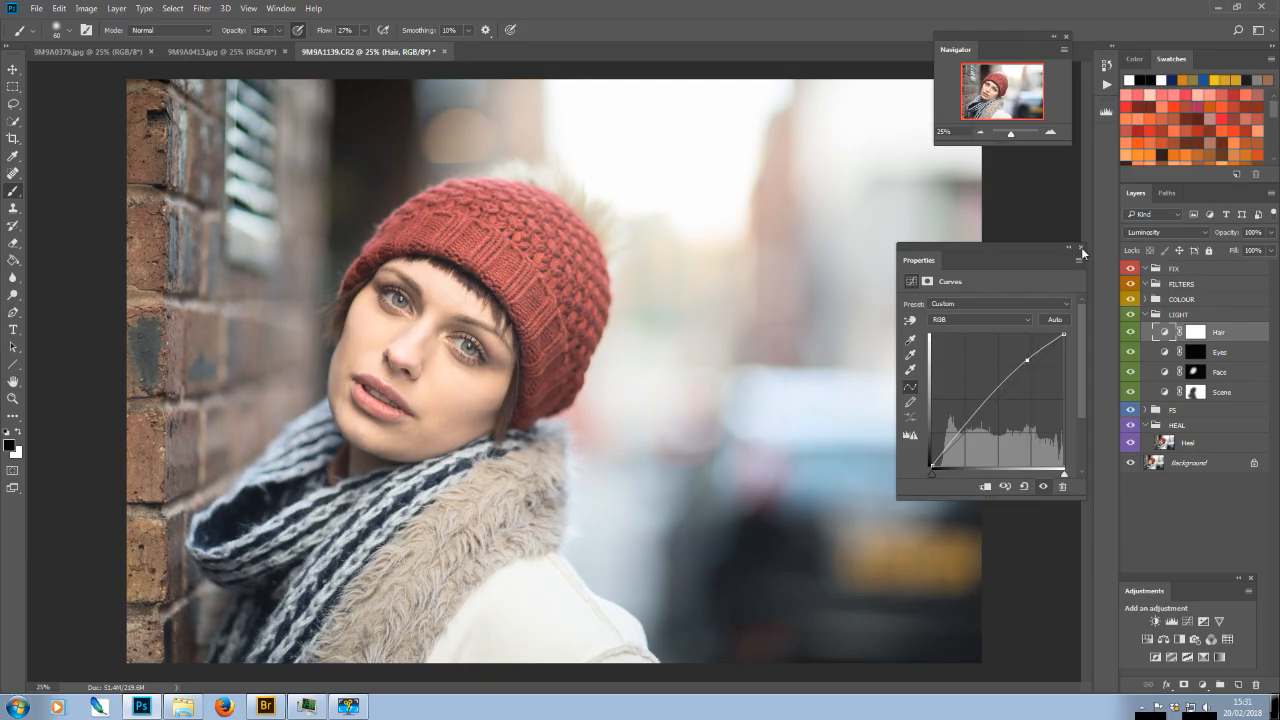
pyautogui.click(1080, 247)
pyautogui.click(1192, 334)
pyautogui.press('x')
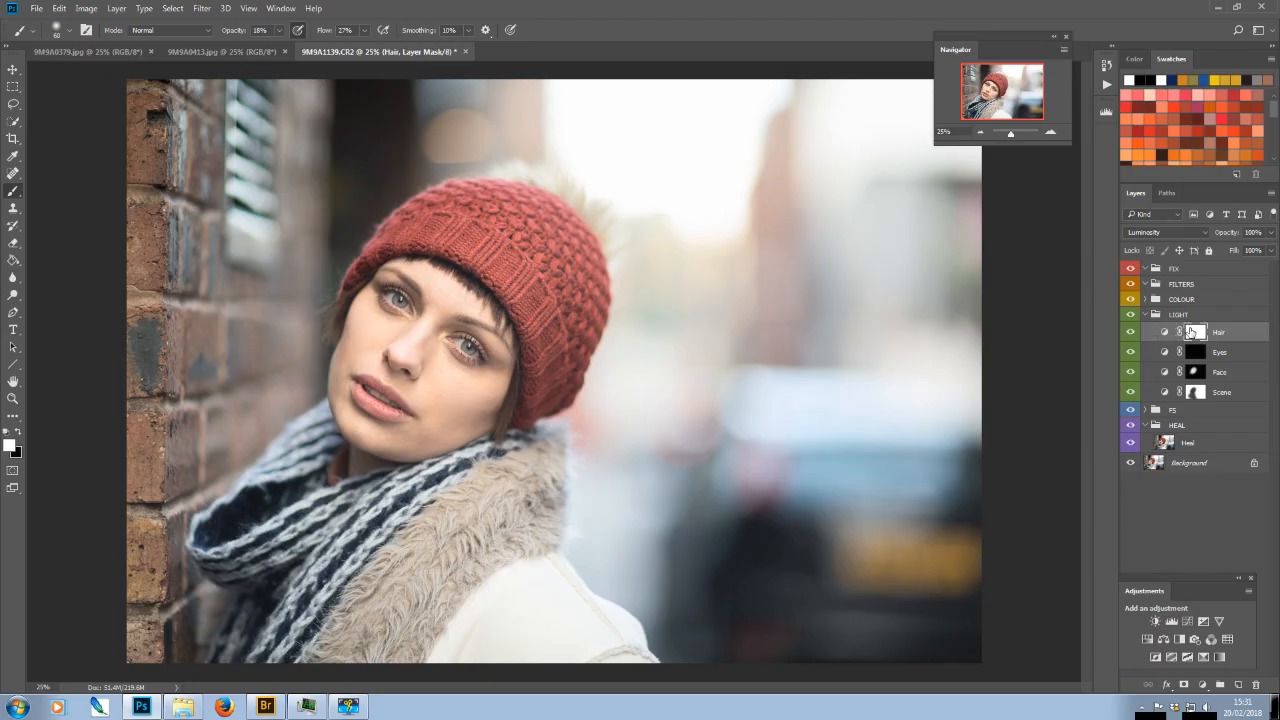
pyautogui.hotkey('ctrl', 'i')
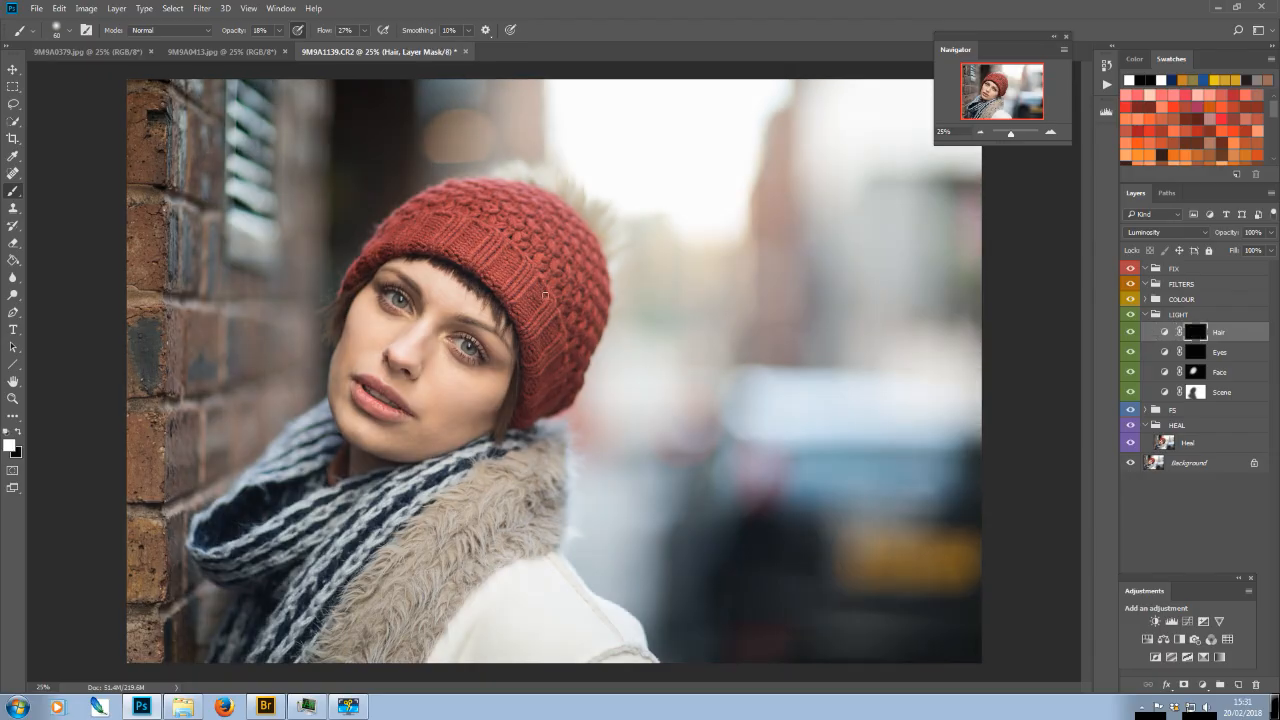
# Paint white over the red hat on the Hair layer's mask with an enlarged brush at 61% opacity
pyautogui.press(']')
pyautogui.click(279, 31)
pyautogui.press('6')
pyautogui.press('1')
pyautogui.press(']')
pyautogui.press(']')
pyautogui.press(']')
pyautogui.press(']')
pyautogui.press(']')
pyautogui.press(']')
pyautogui.moveTo(483, 212)
pyautogui.mouseDown()
pyautogui.moveTo(386, 240)
pyautogui.moveTo(362, 268)
pyautogui.mouseUp()
pyautogui.press('[')
pyautogui.press('[')
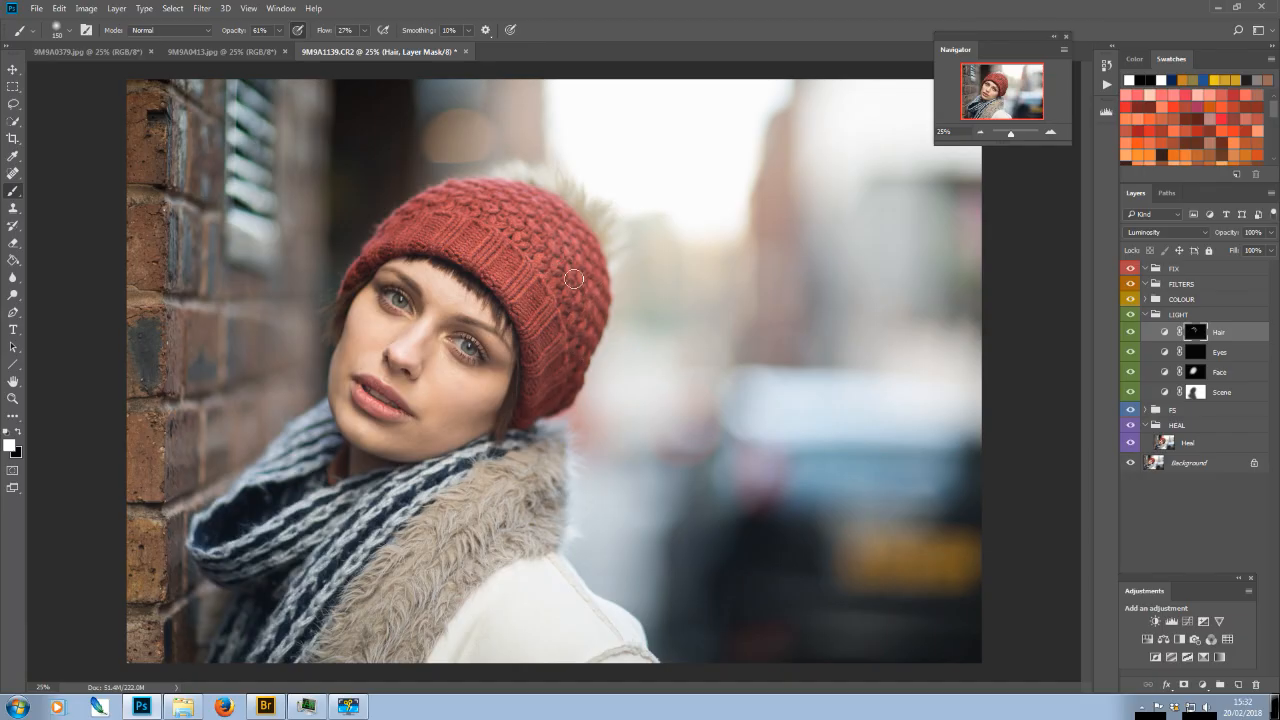
# Compare the image with and without the Hair layer and lower that layer's opacity
pyautogui.hotkey('ctrl', '-')
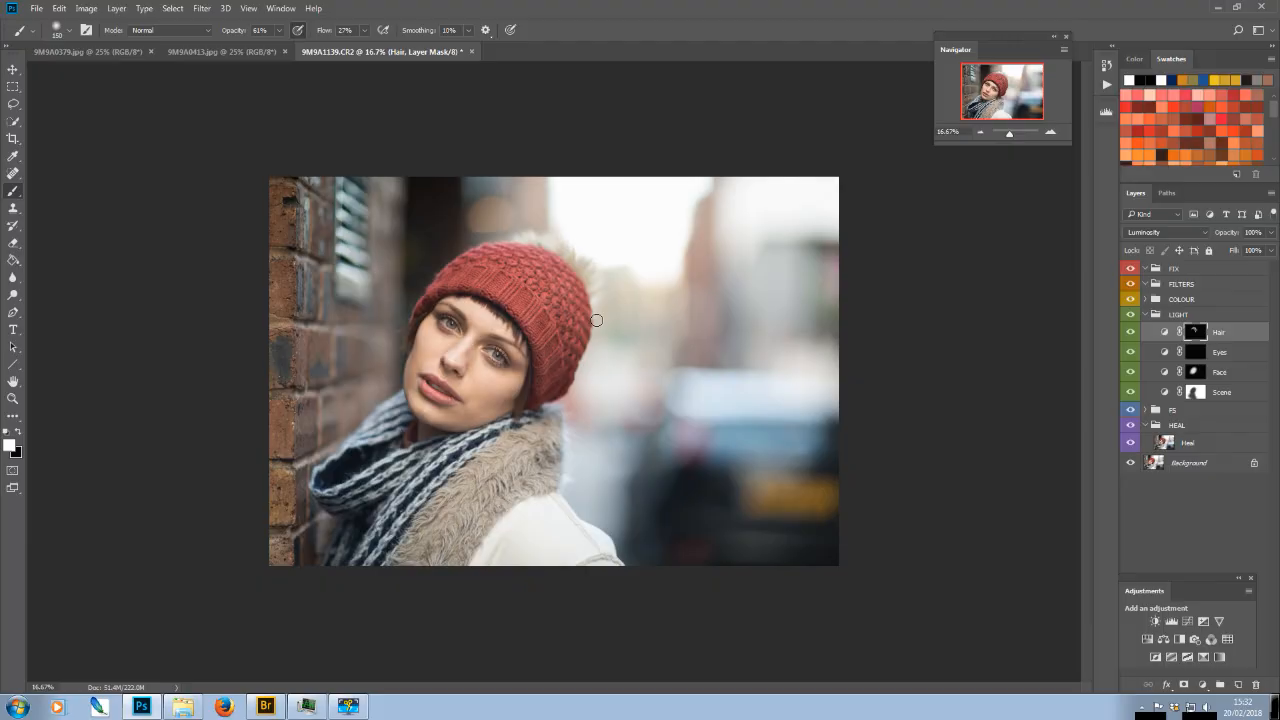
pyautogui.click(1129, 334)
pyautogui.click(1129, 335)
pyautogui.click(1272, 233)
pyautogui.moveTo(1267, 252); pyautogui.dragTo(1248, 257)
# Collapse the LIGHT group, expand the COLOUR group and select the mask of its Scene curves layer
pyautogui.click(1146, 315)
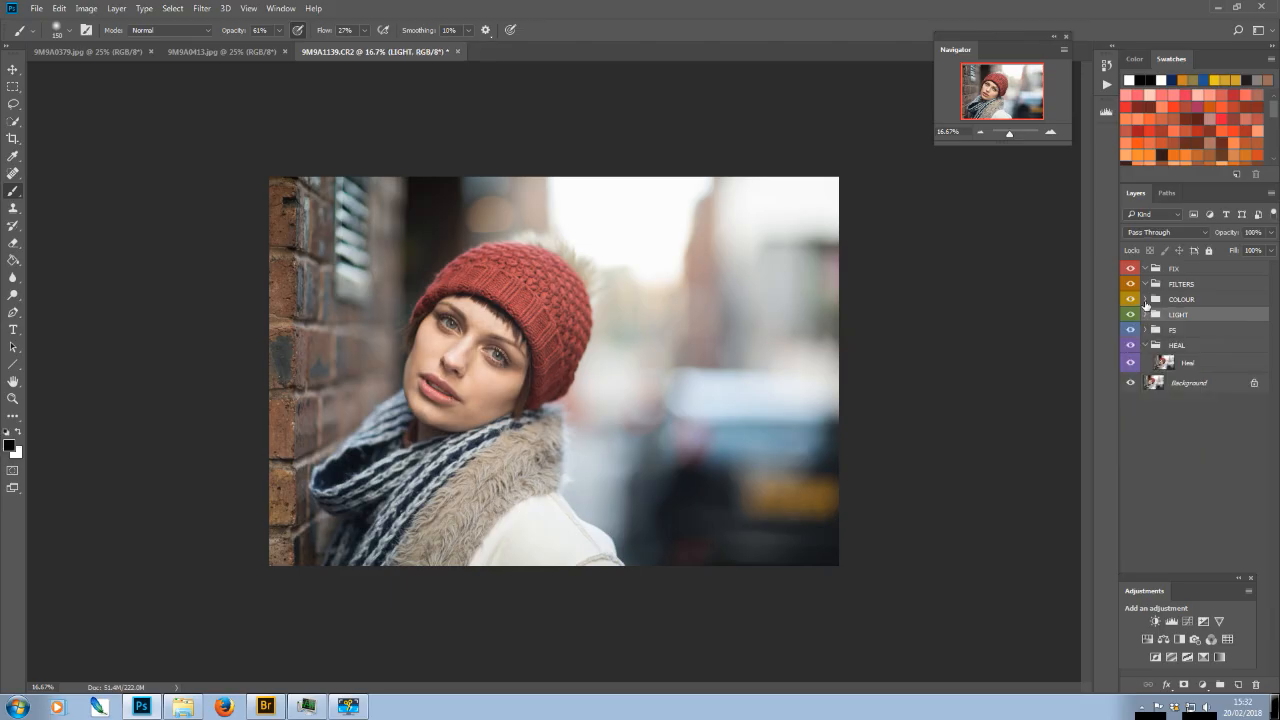
pyautogui.click(1146, 299)
pyautogui.click(1205, 376)
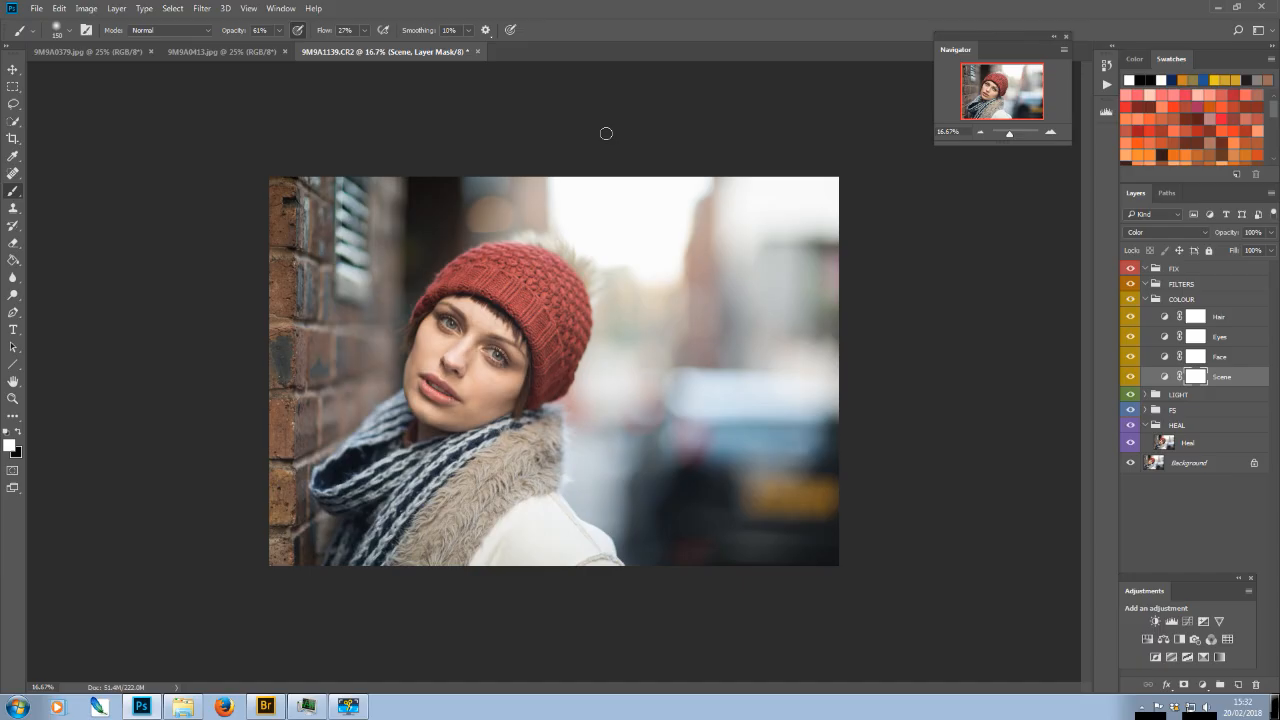
# Show the Histogram in Expanded View and place it over the Navigator, clear of the photo
pyautogui.click(281, 8)
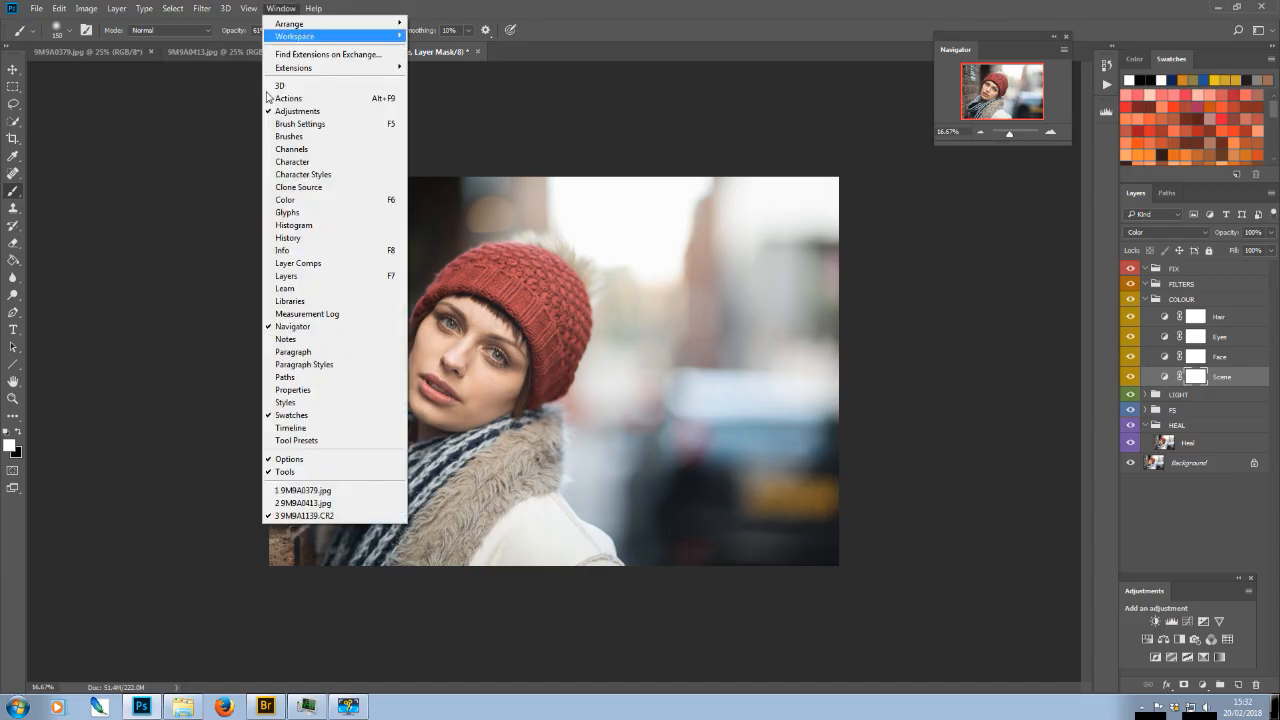
pyautogui.click(304, 228)
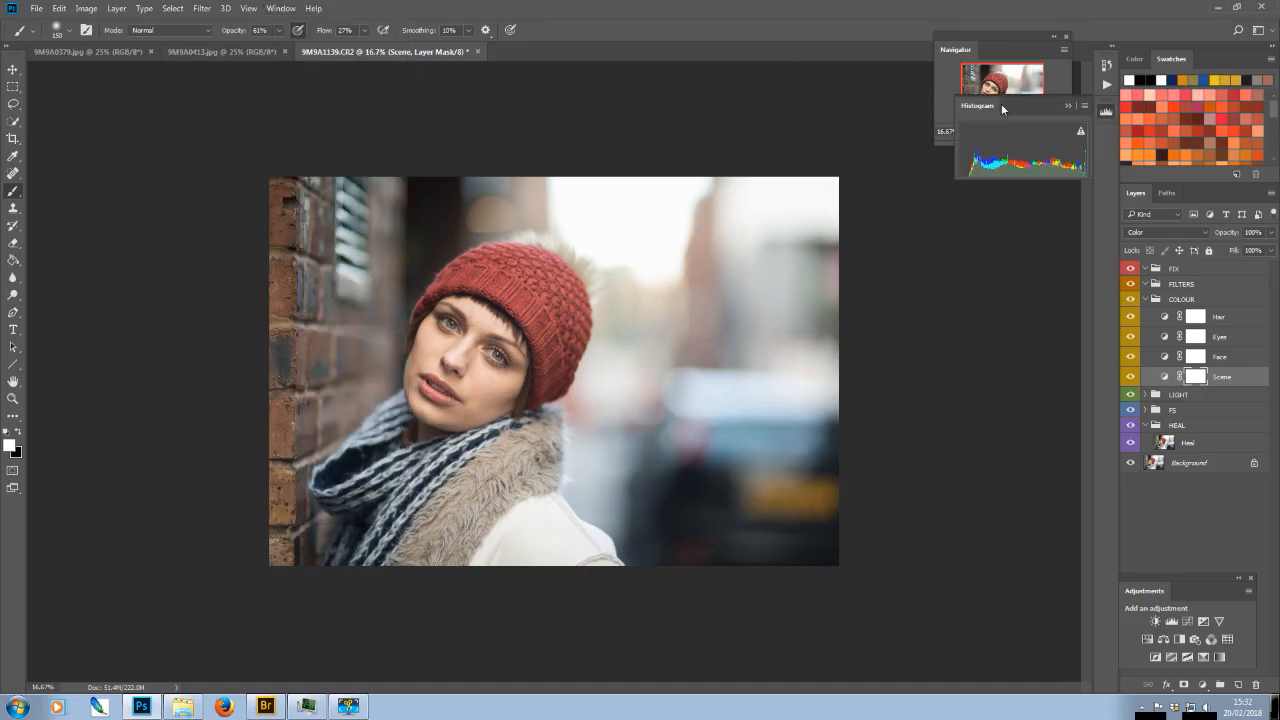
pyautogui.moveTo(992, 109); pyautogui.dragTo(930, 168)
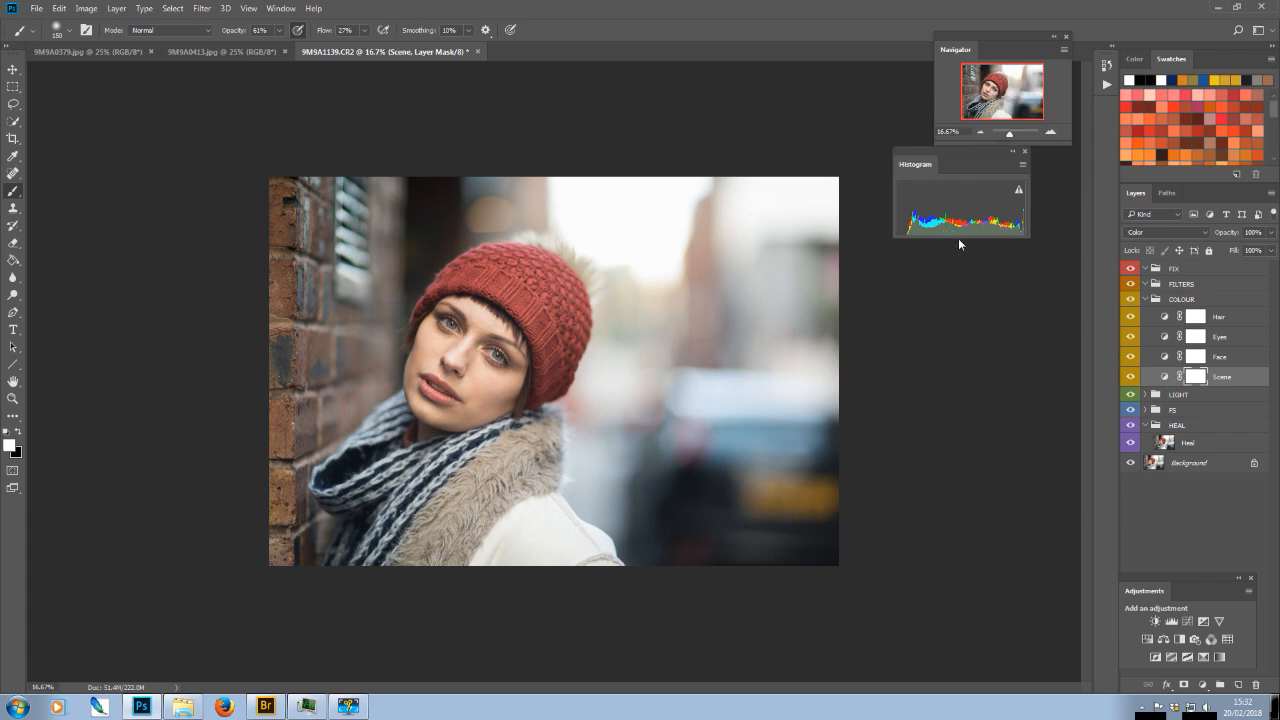
pyautogui.click(1022, 164)
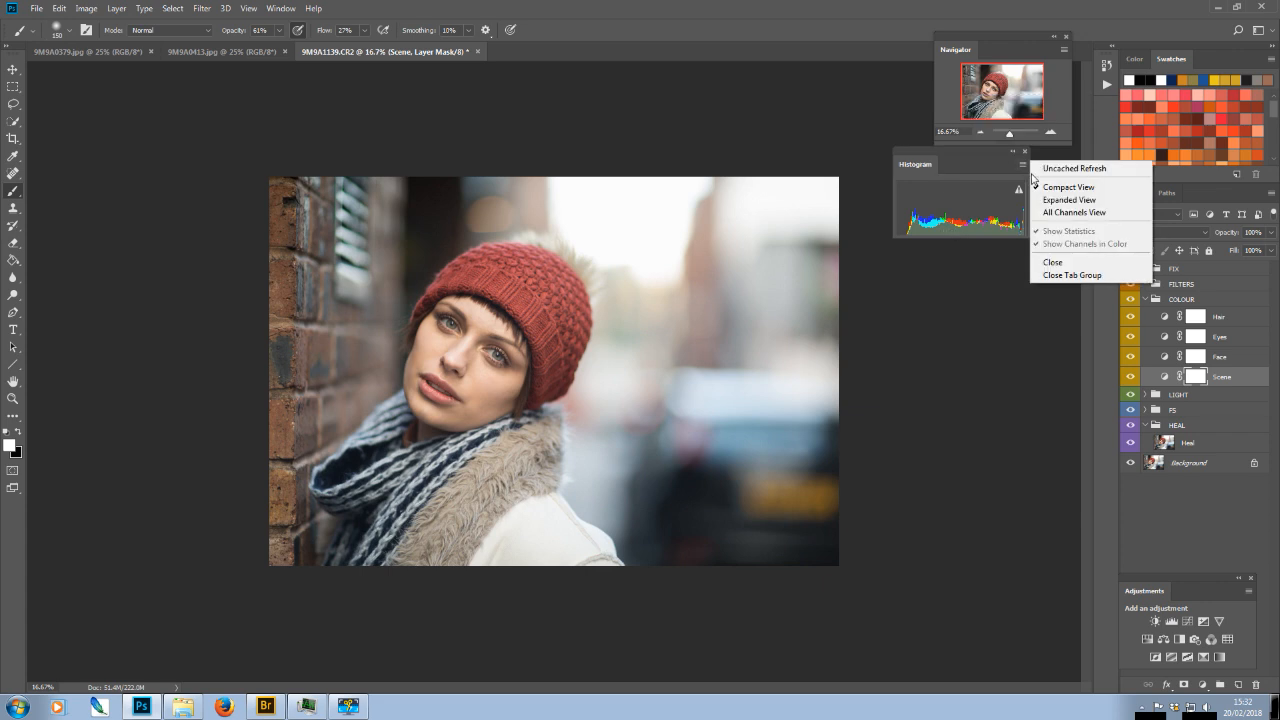
pyautogui.click(1056, 200)
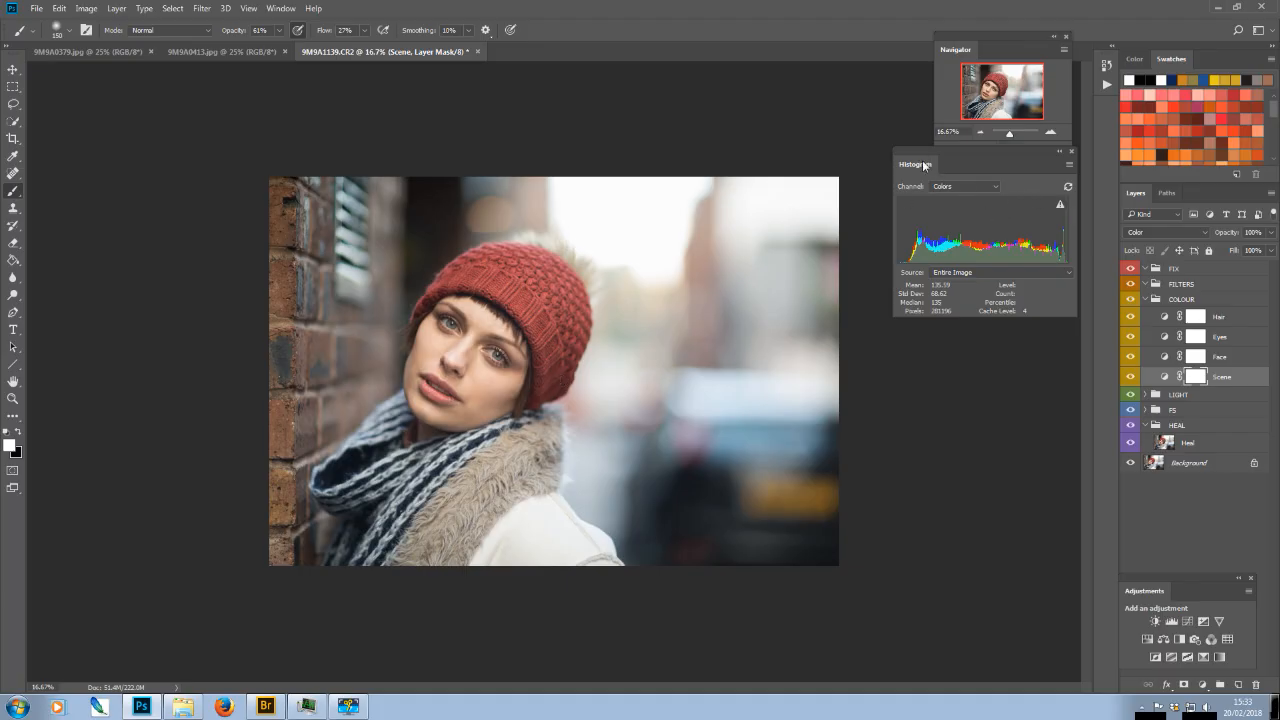
pyautogui.moveTo(926, 160); pyautogui.dragTo(924, 78)
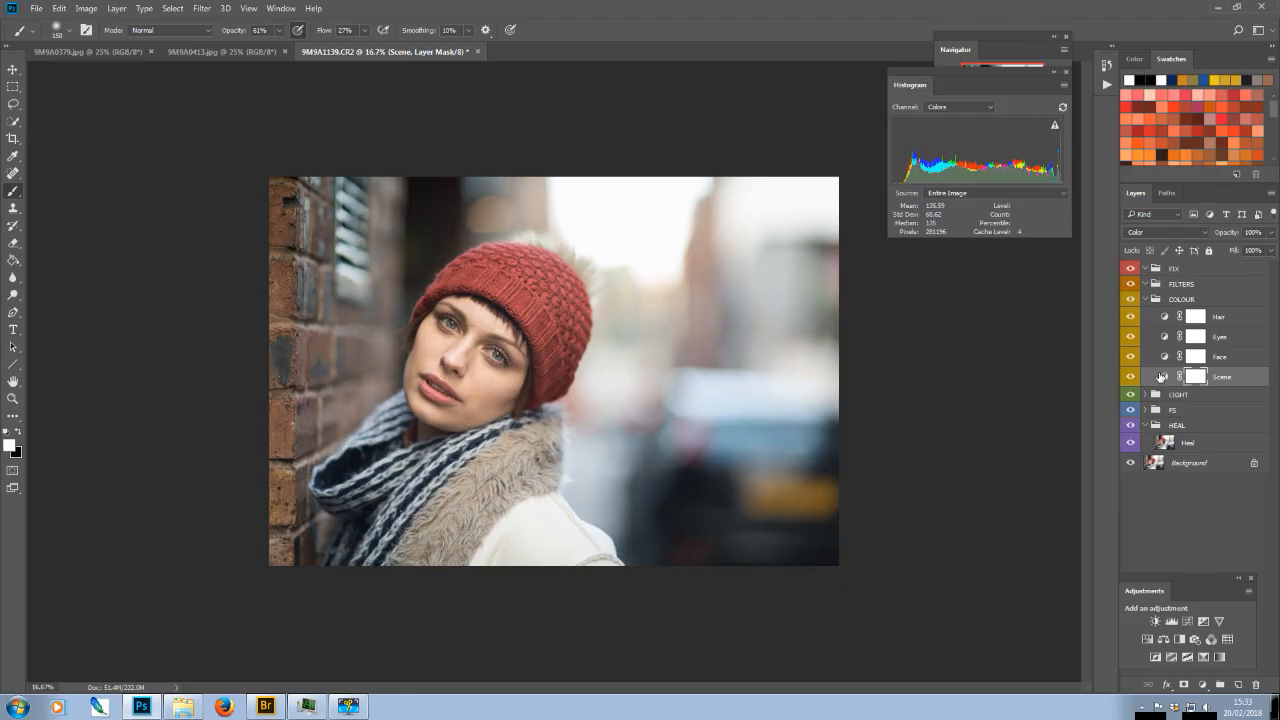
# Warm the highlights by slightly lowering the white point of the COLOUR group's Scene layer on its Blue curve
pyautogui.doubleClick(1162, 376)
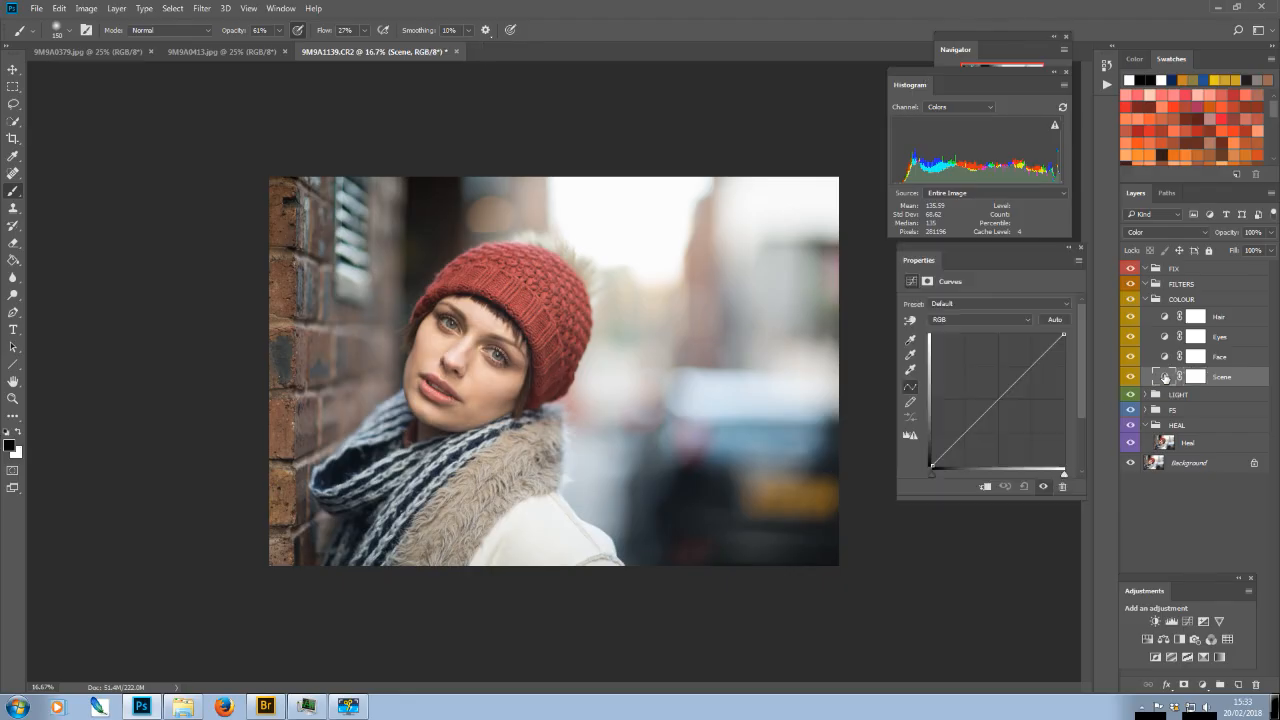
pyautogui.click(1025, 319)
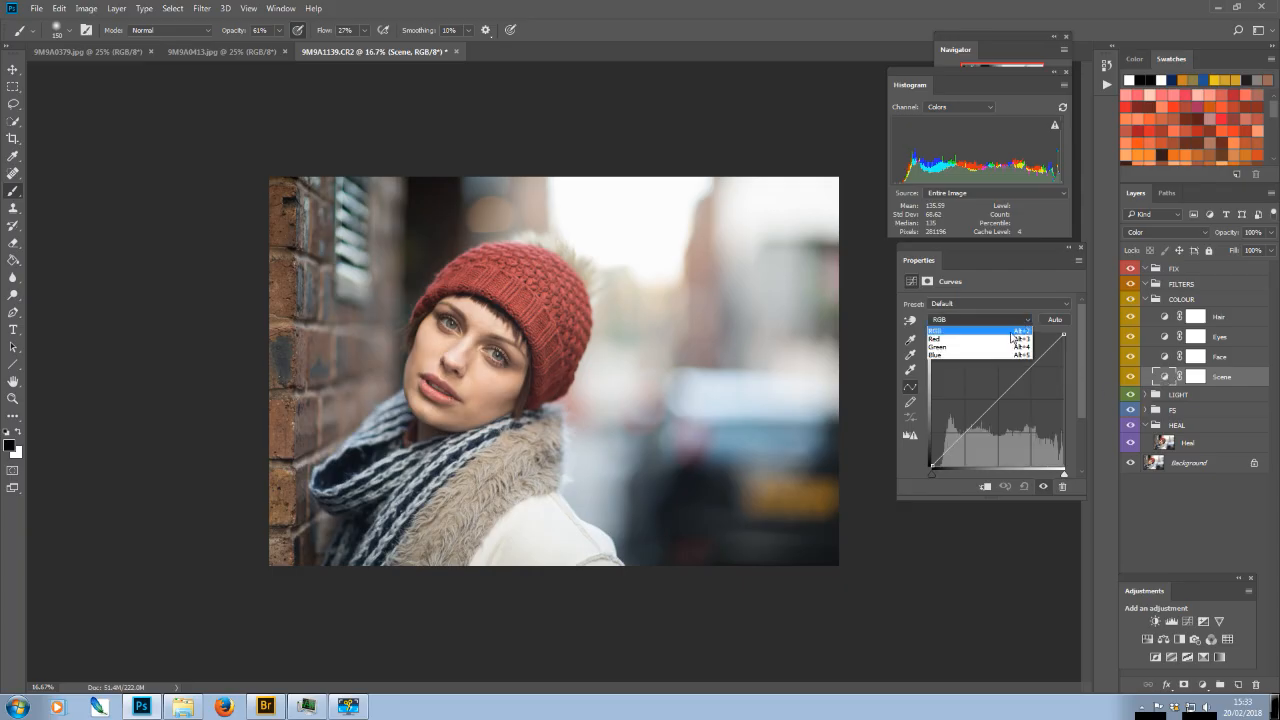
pyautogui.click(990, 354)
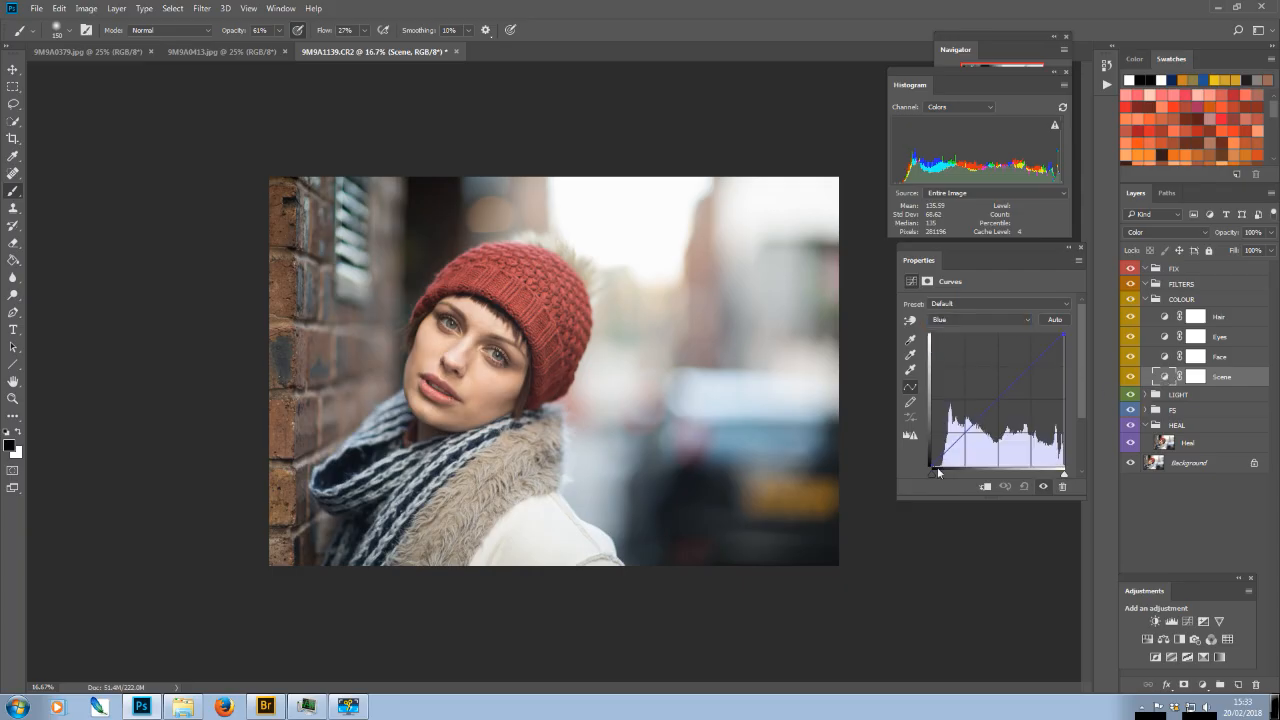
pyautogui.moveTo(931, 465); pyautogui.dragTo(931, 459)
pyautogui.moveTo(930, 458); pyautogui.dragTo(922, 464)
pyautogui.moveTo(1064, 333); pyautogui.dragTo(1063, 344)
pyautogui.moveTo(1063, 344); pyautogui.dragTo(1064, 341)
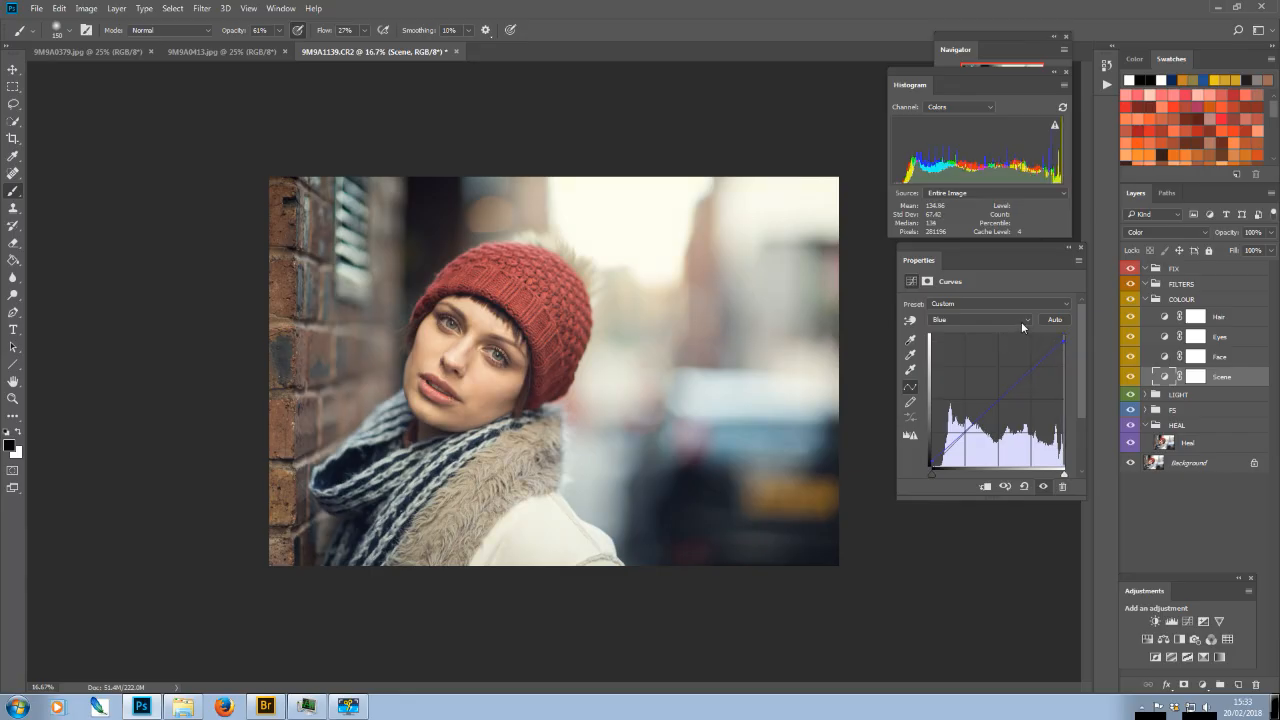
# Add warmth to the Scene layer by raising its Red curve slightly above the midtones, keeping the black point at the origin
pyautogui.click(1021, 321)
pyautogui.click(995, 333)
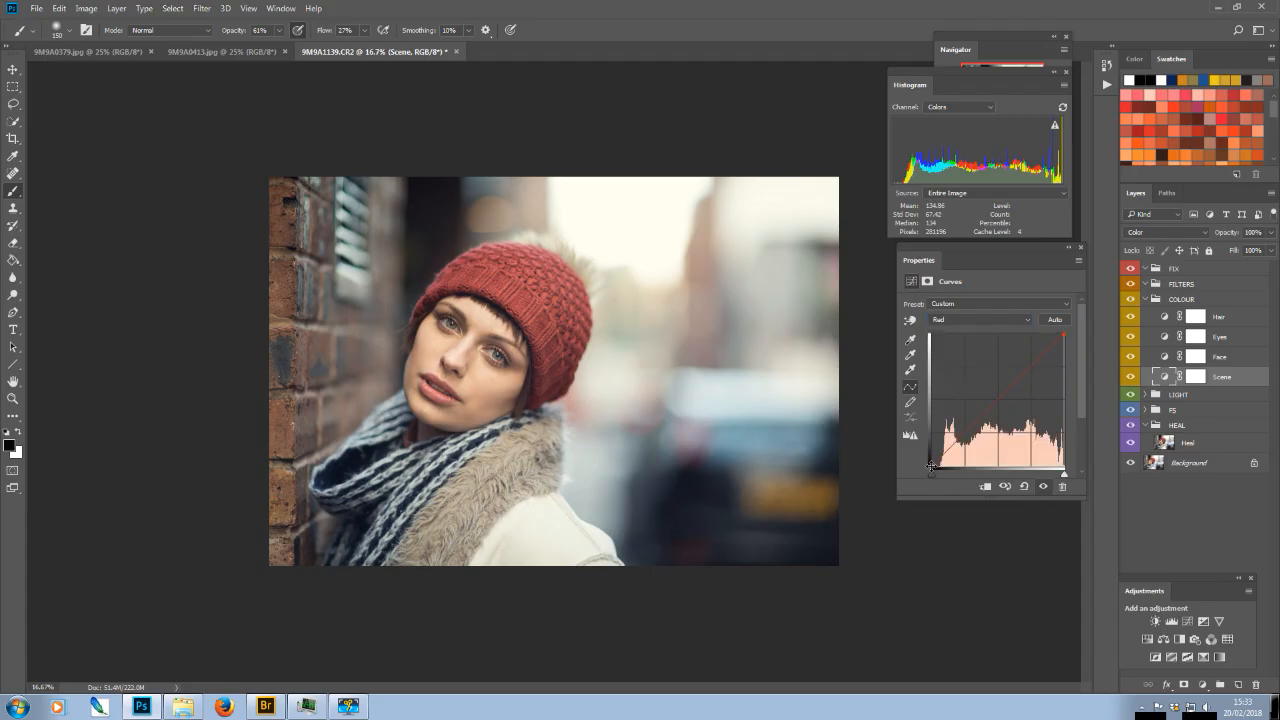
pyautogui.moveTo(931, 466); pyautogui.dragTo(930, 455)
pyautogui.moveTo(931, 454); pyautogui.dragTo(927, 456)
pyautogui.moveTo(928, 458); pyautogui.dragTo(914, 481)
pyautogui.moveTo(997, 400); pyautogui.dragTo(996, 397)
pyautogui.moveTo(996, 396); pyautogui.dragTo(996, 391)
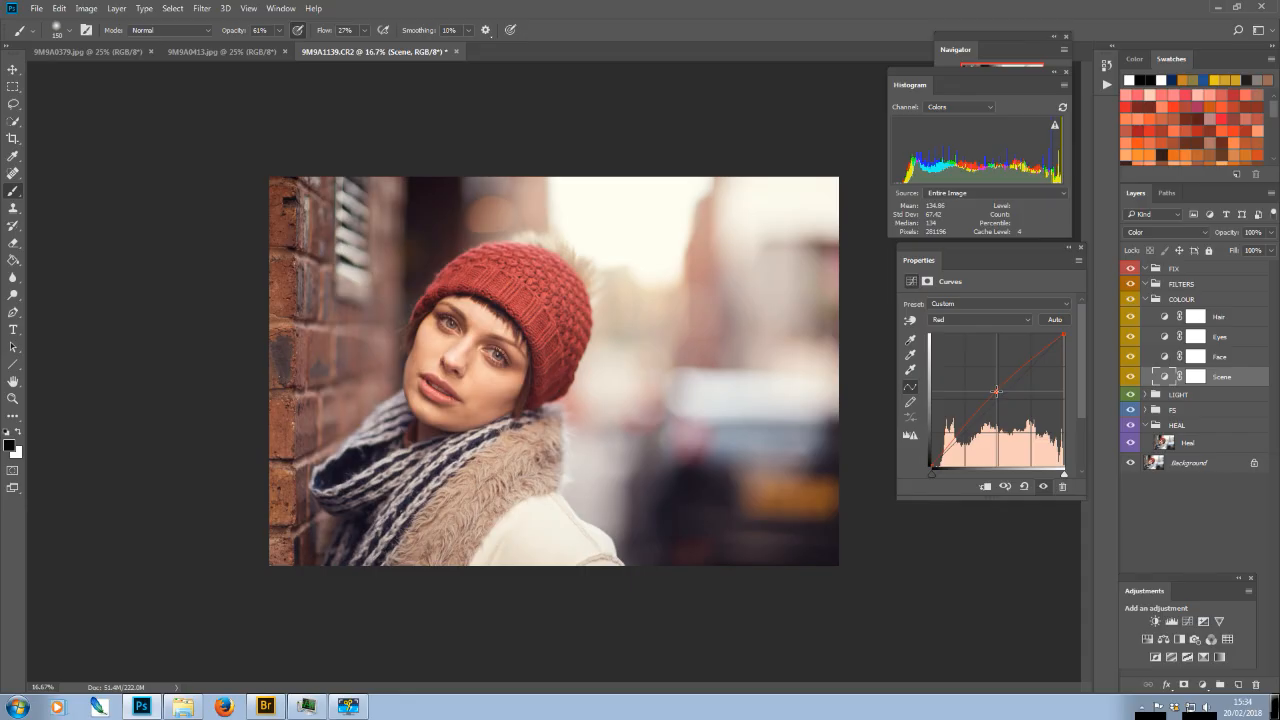
pyautogui.moveTo(996, 390); pyautogui.dragTo(1006, 382)
pyautogui.moveTo(1006, 382); pyautogui.dragTo(1006, 382)
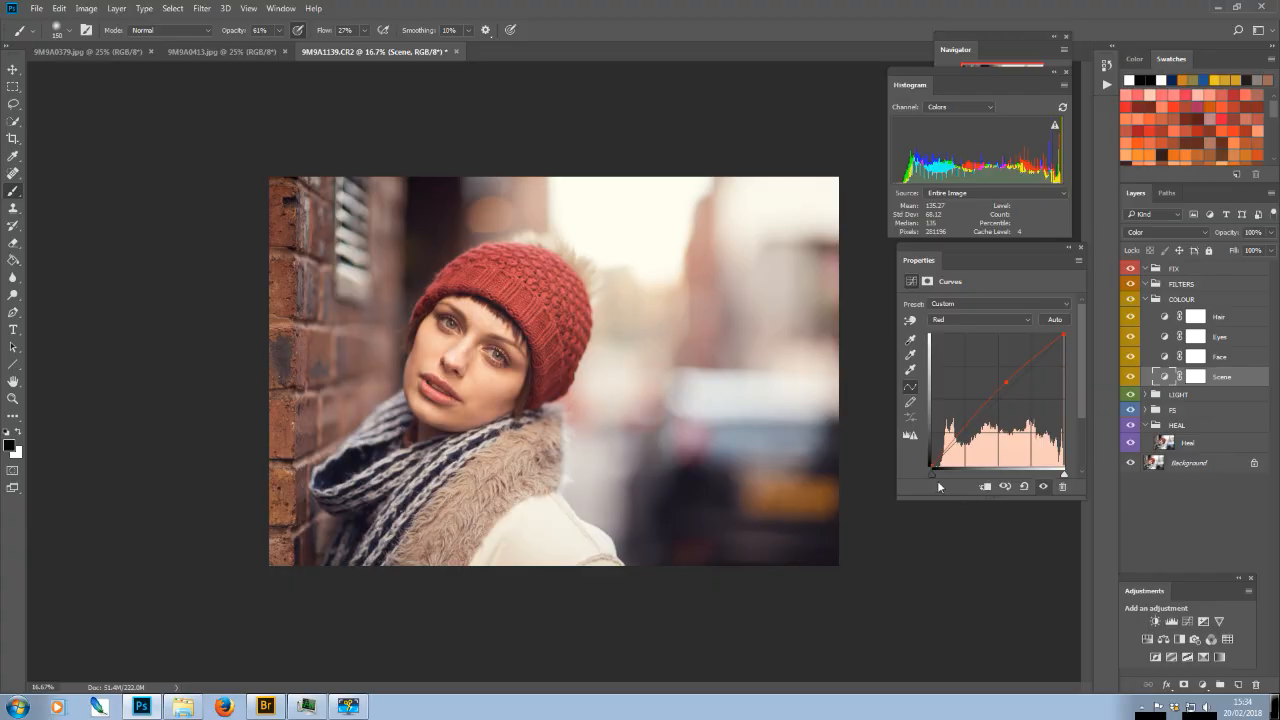
# Try adjusting the black point of the Scene layer's Green curve and close the curve settings
pyautogui.click(1025, 317)
pyautogui.click(1002, 345)
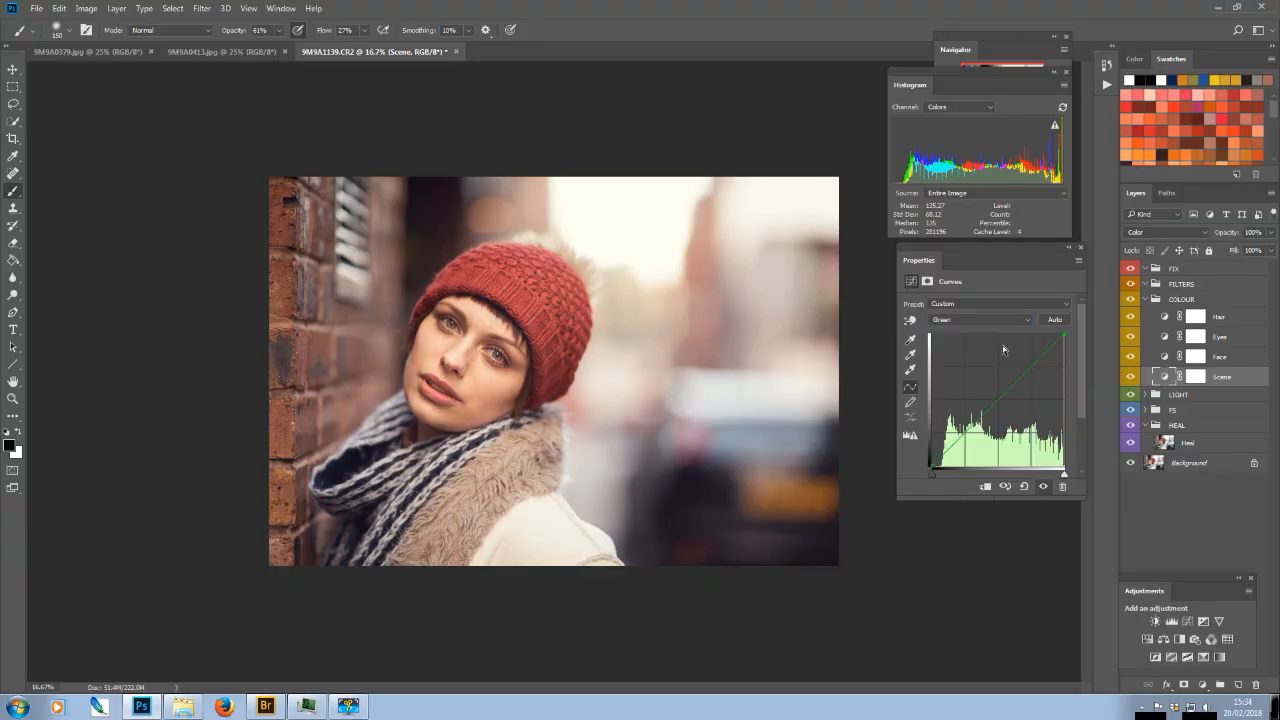
pyautogui.moveTo(931, 467)
pyautogui.mouseDown()
pyautogui.moveTo(931, 446)
pyautogui.moveTo(929, 472)
pyautogui.mouseUp()
pyautogui.click(1080, 247)
# Compare the image with and without the COLOUR group's Scene layer
pyautogui.click(1196, 377)
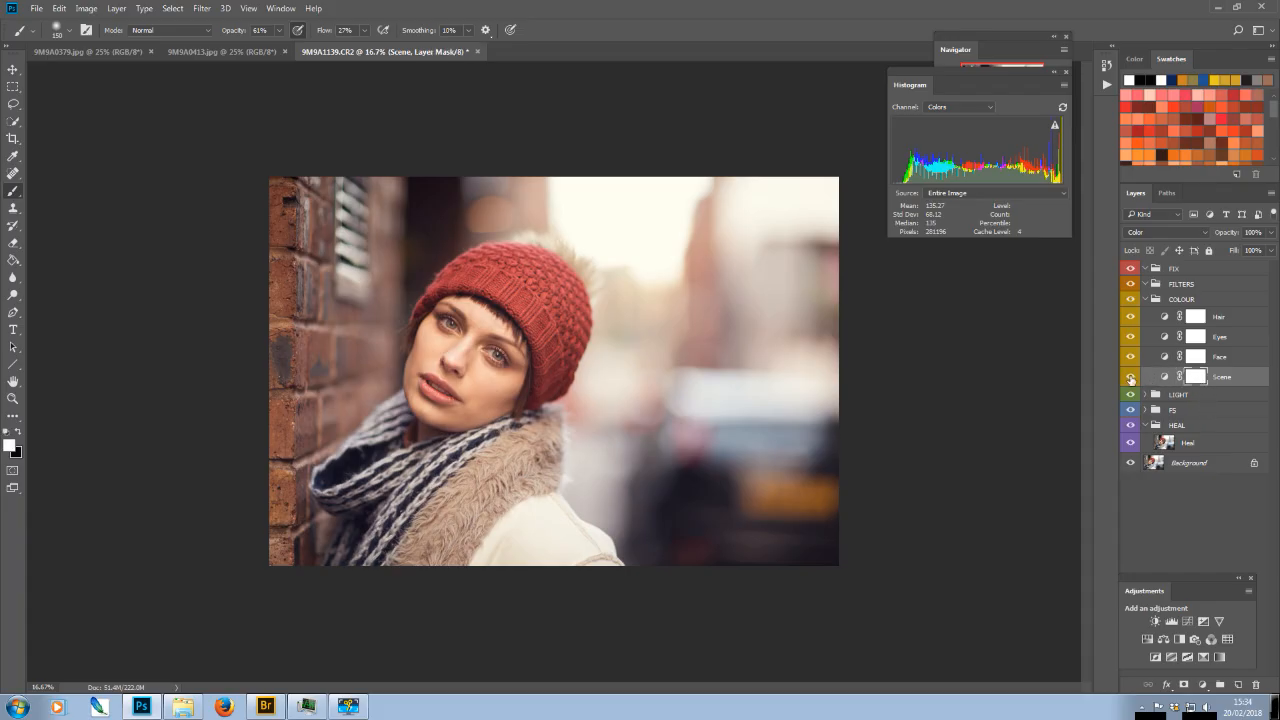
pyautogui.click(1131, 378)
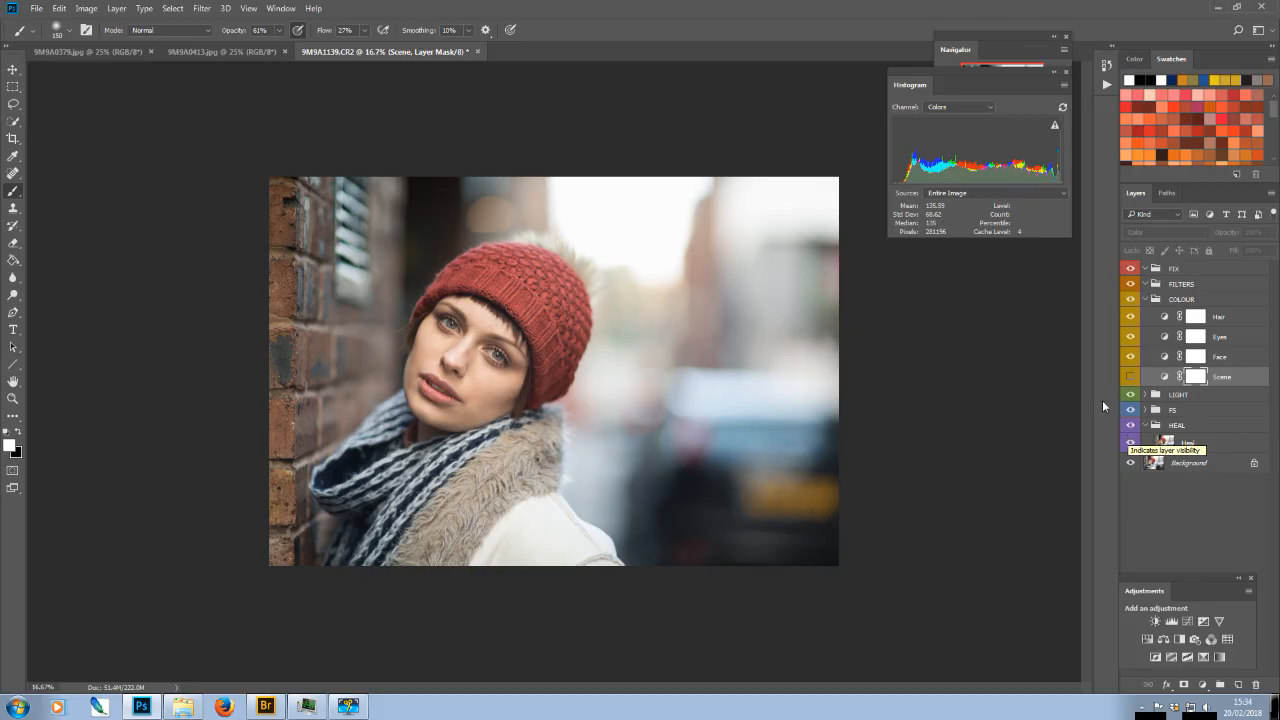
pyautogui.click(1131, 378)
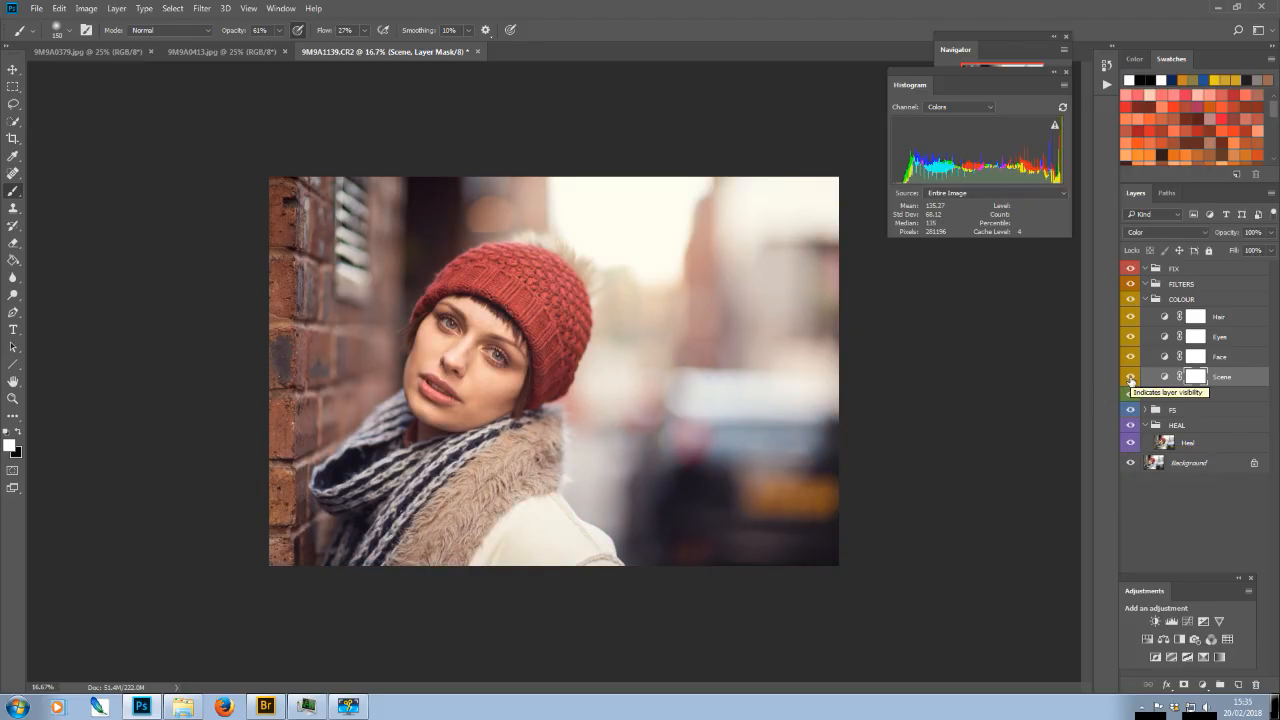
pyautogui.click(1131, 378)
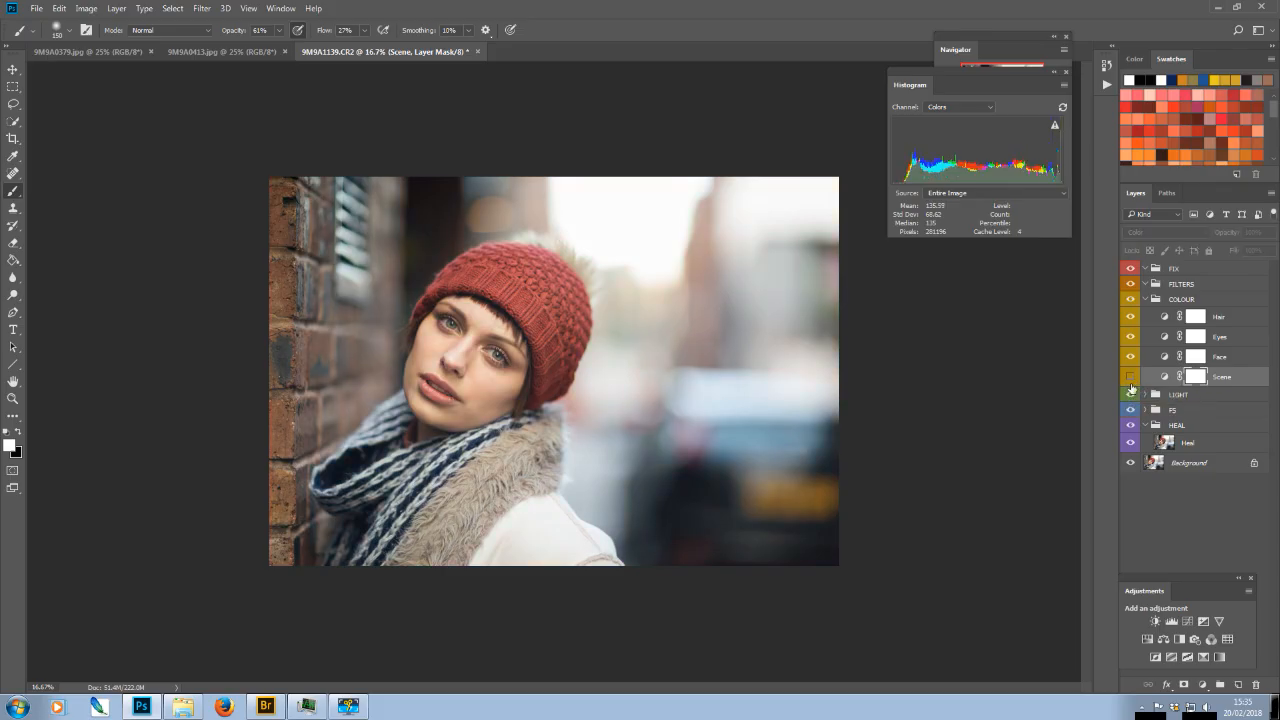
pyautogui.click(1131, 377)
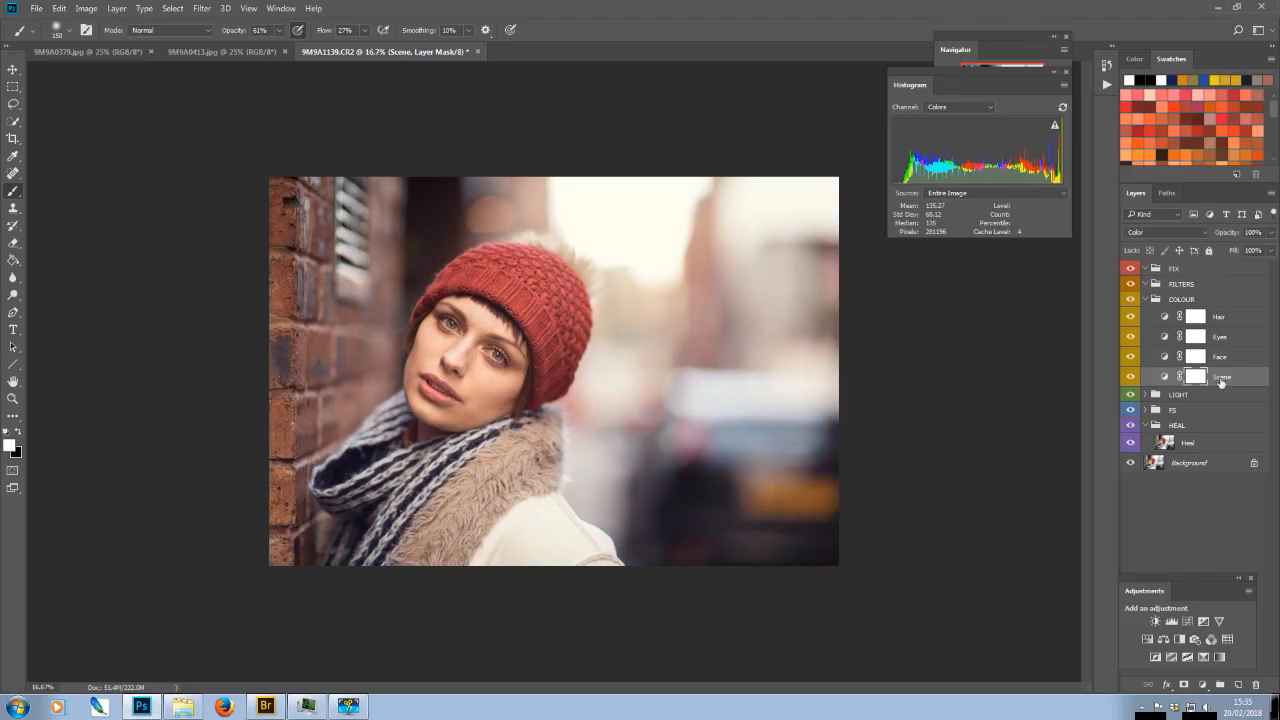
# Paint black over the woman on the Scene layer's mask with a 1000-pixel brush at 95% opacity
pyautogui.click(1217, 377)
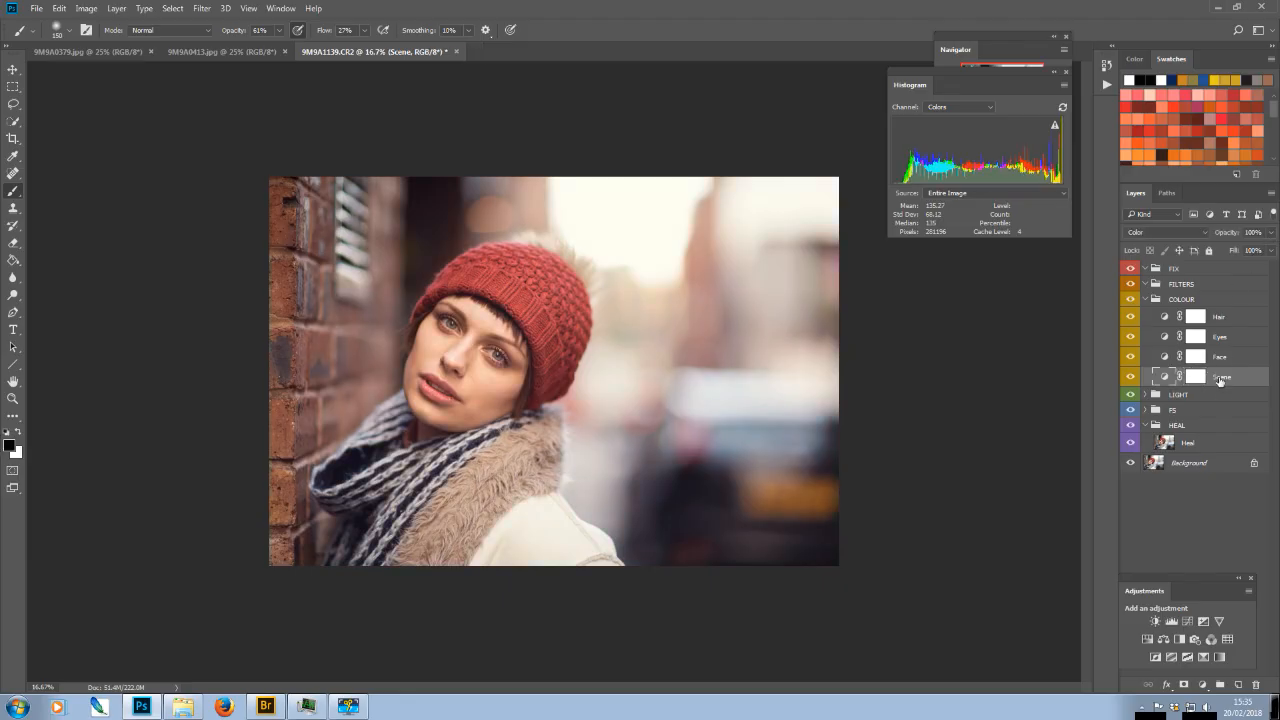
pyautogui.click(1196, 377)
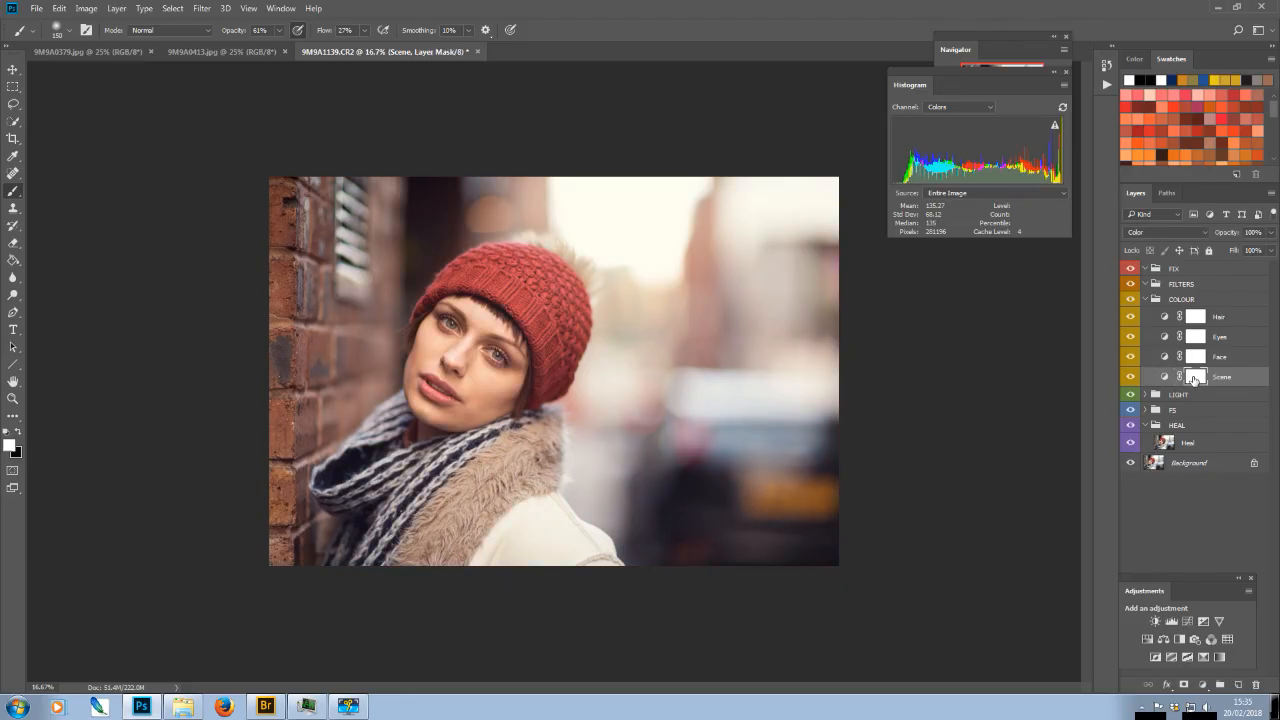
pyautogui.press('x')
pyautogui.click(279, 30)
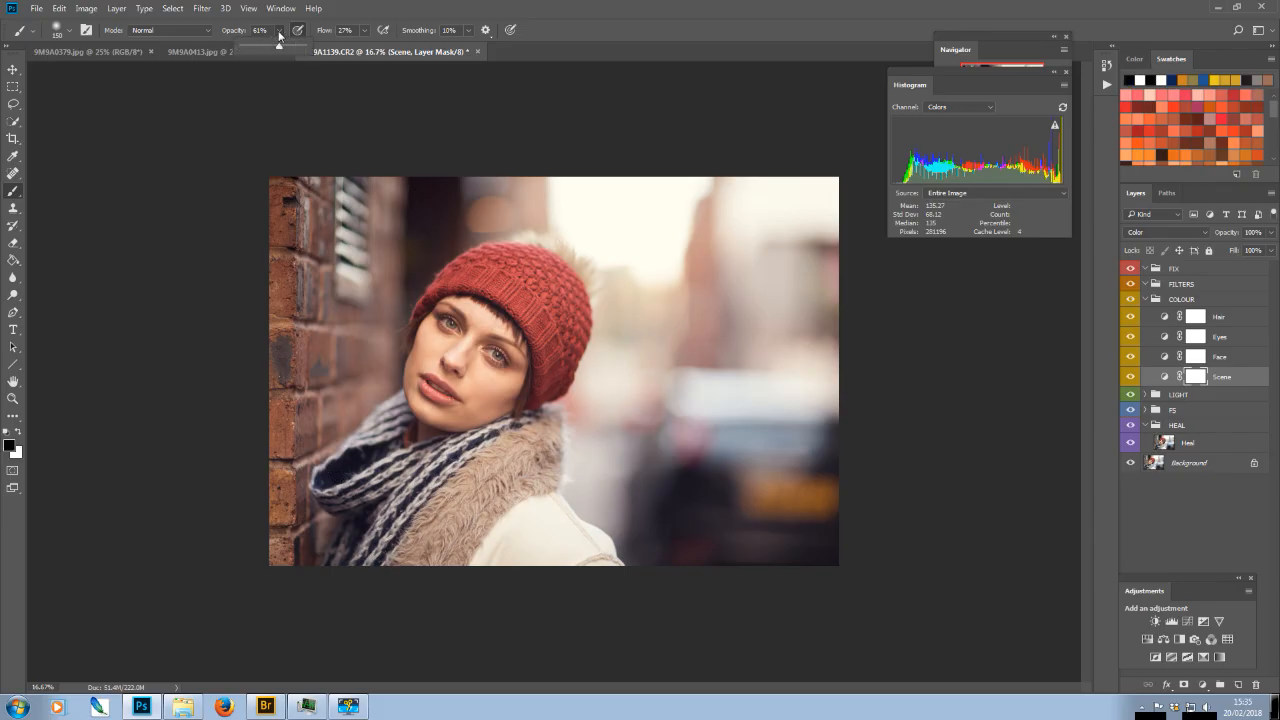
pyautogui.click(298, 48)
pyautogui.press(']')
pyautogui.press(']')
pyautogui.press(']')
pyautogui.press(']')
pyautogui.press(']')
pyautogui.press(']')
pyautogui.press(']')
pyautogui.press(']')
pyautogui.press(']')
pyautogui.press(']')
pyautogui.press(']')
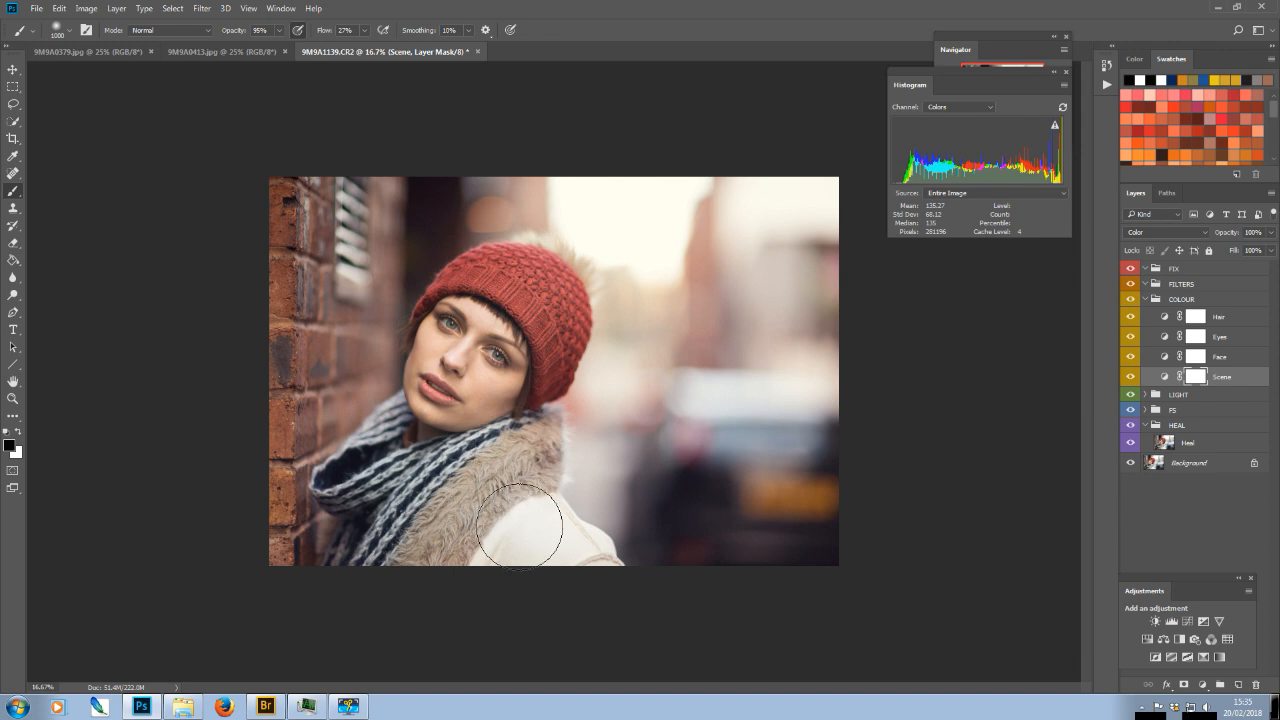
pyautogui.moveTo(548, 543)
pyautogui.mouseDown()
pyautogui.moveTo(566, 586)
pyautogui.moveTo(486, 471)
pyautogui.moveTo(452, 534)
pyautogui.mouseUp()
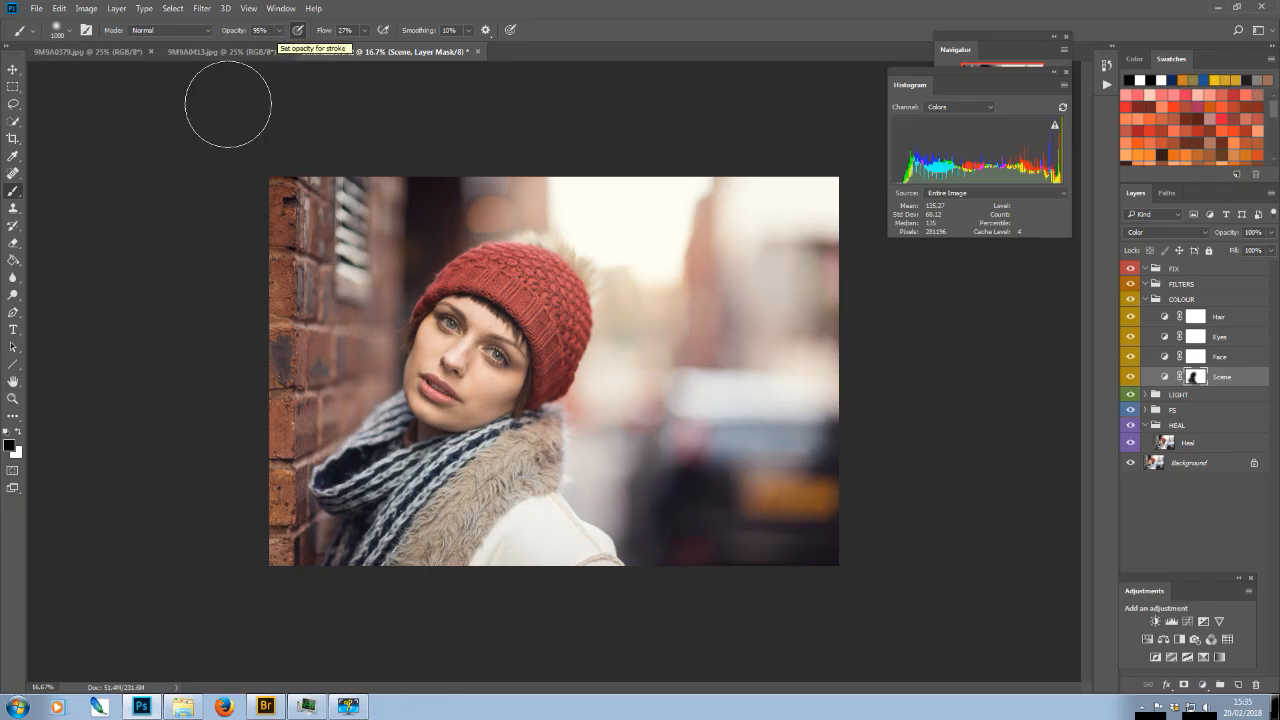
# Reduce the Scene colour layer's opacity to 50% and compare the image with and without the layer
pyautogui.click(1131, 377)
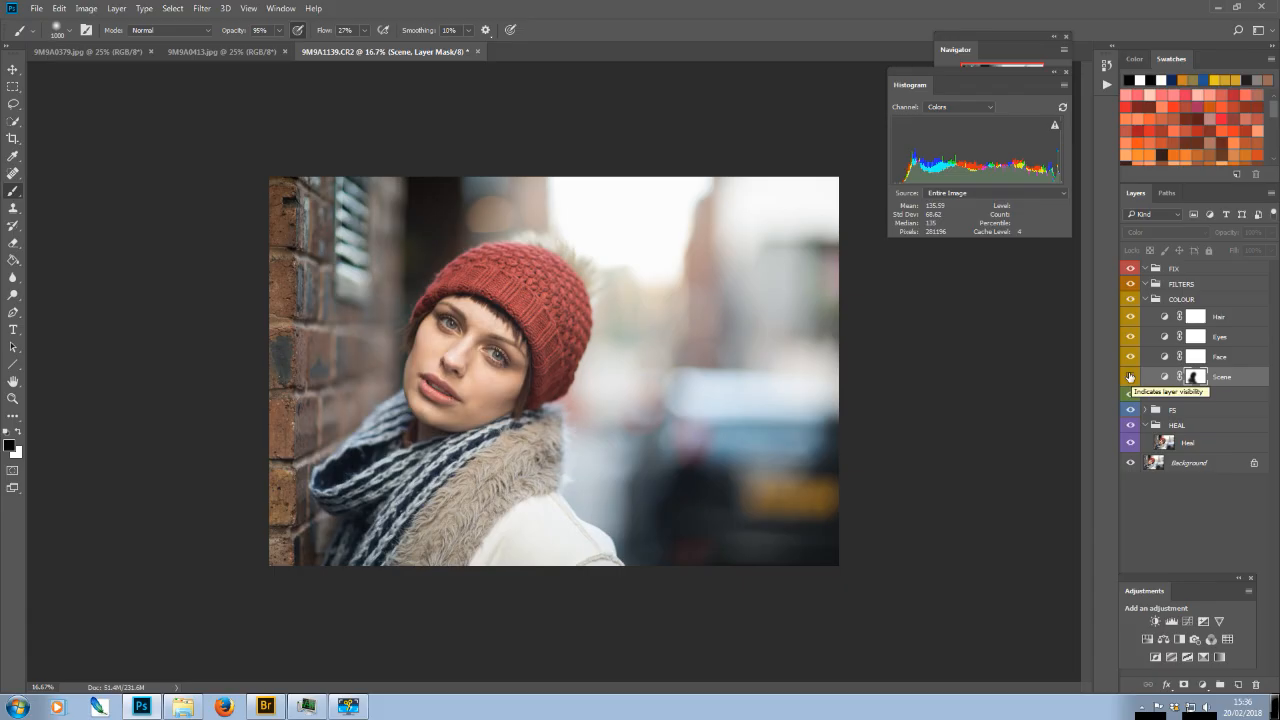
pyautogui.click(1131, 377)
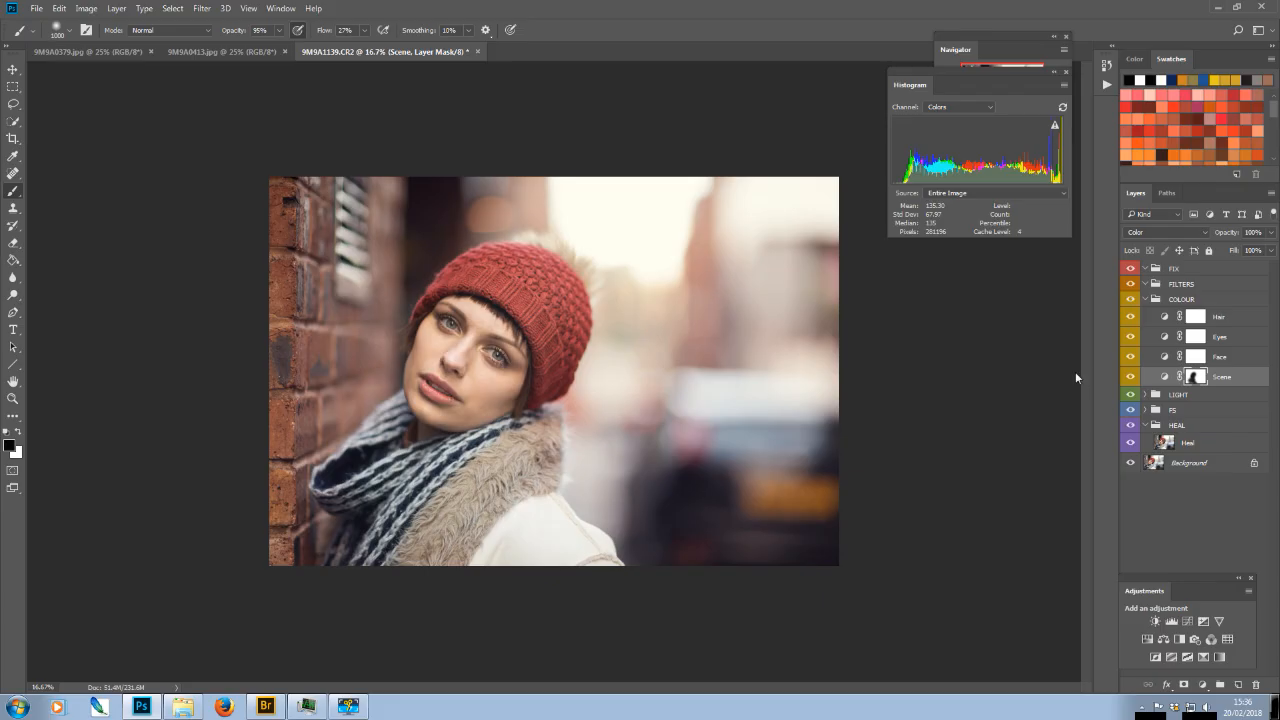
pyautogui.click(1271, 234)
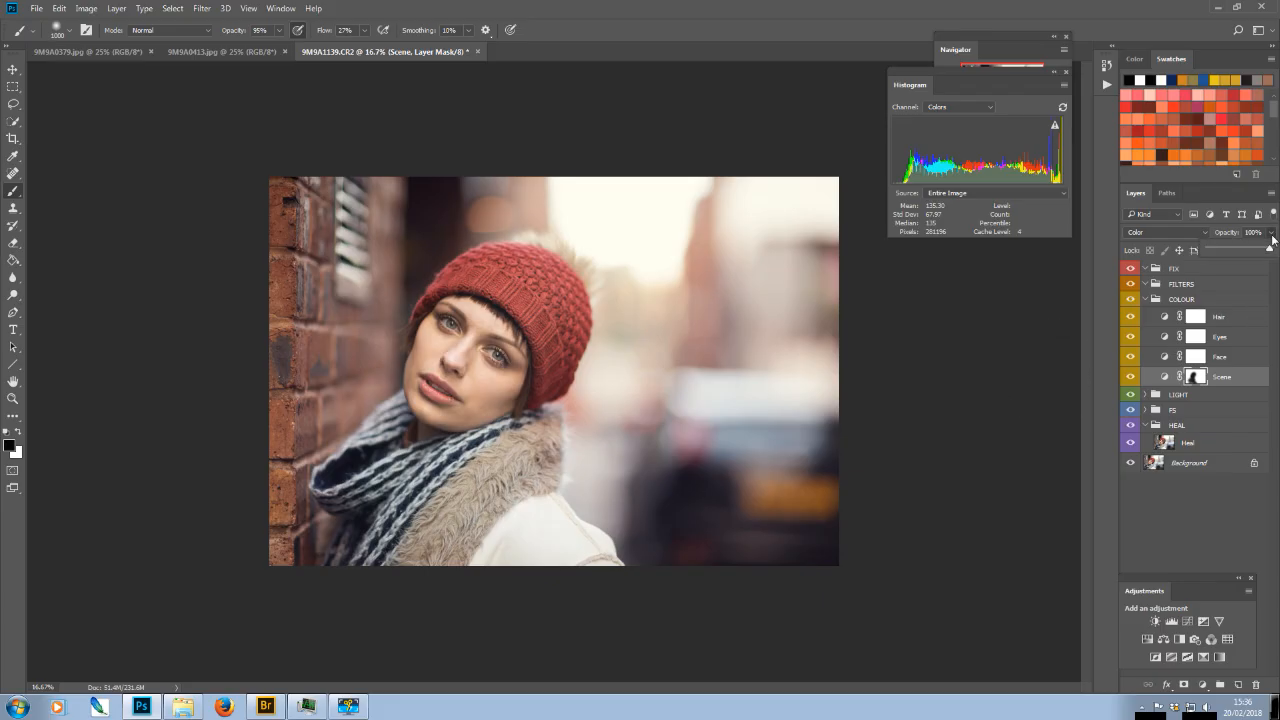
pyautogui.moveTo(1271, 252); pyautogui.dragTo(1217, 261)
pyautogui.moveTo(1226, 257)
pyautogui.mouseDown()
pyautogui.moveTo(1256, 250)
pyautogui.moveTo(1241, 251)
pyautogui.mouseUp()
pyautogui.moveTo(1243, 253); pyautogui.dragTo(1240, 250)
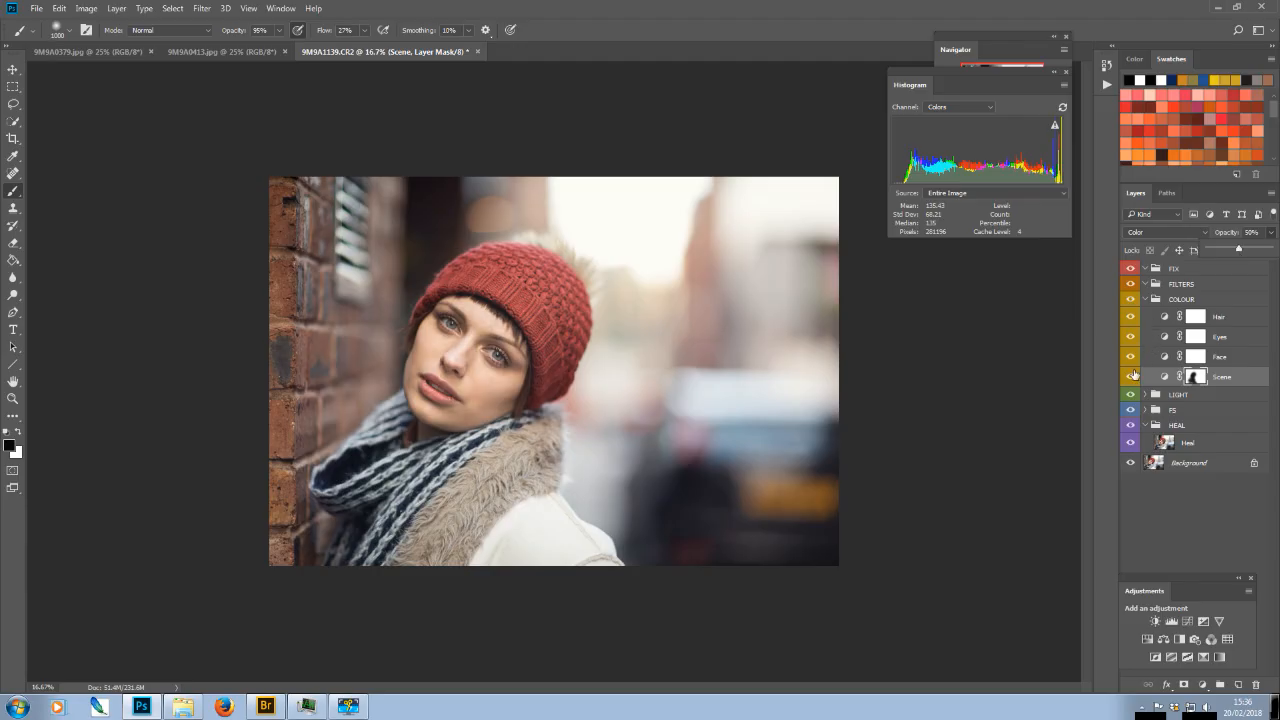
pyautogui.click(1131, 377)
pyautogui.click(1131, 377)
pyautogui.click(1131, 377)
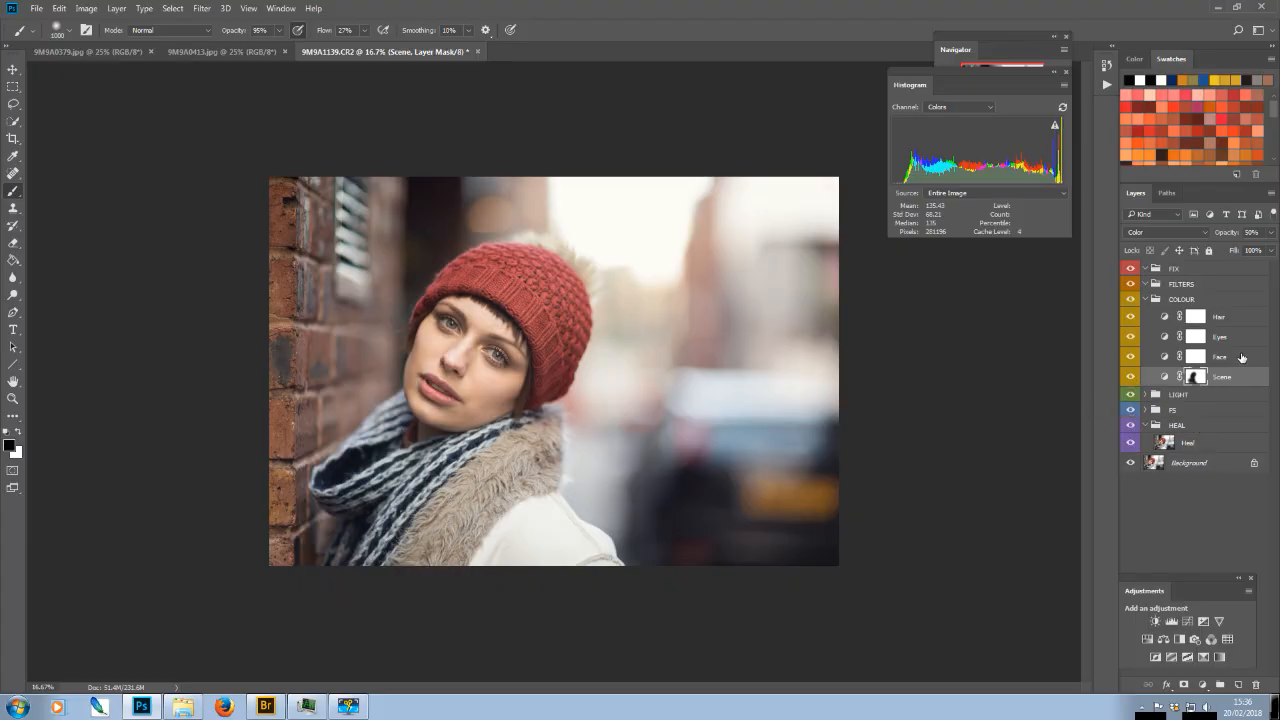
pyautogui.click(1241, 357)
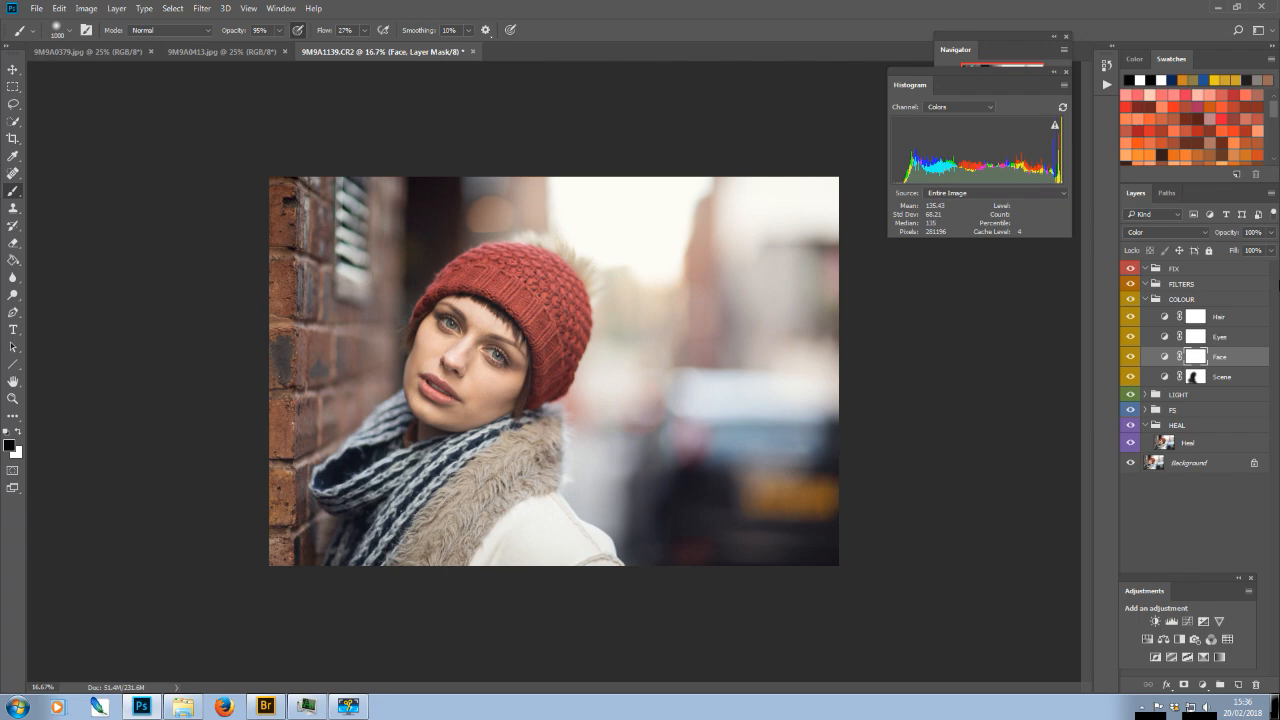
pyautogui.hotkey('ctrl', '+')
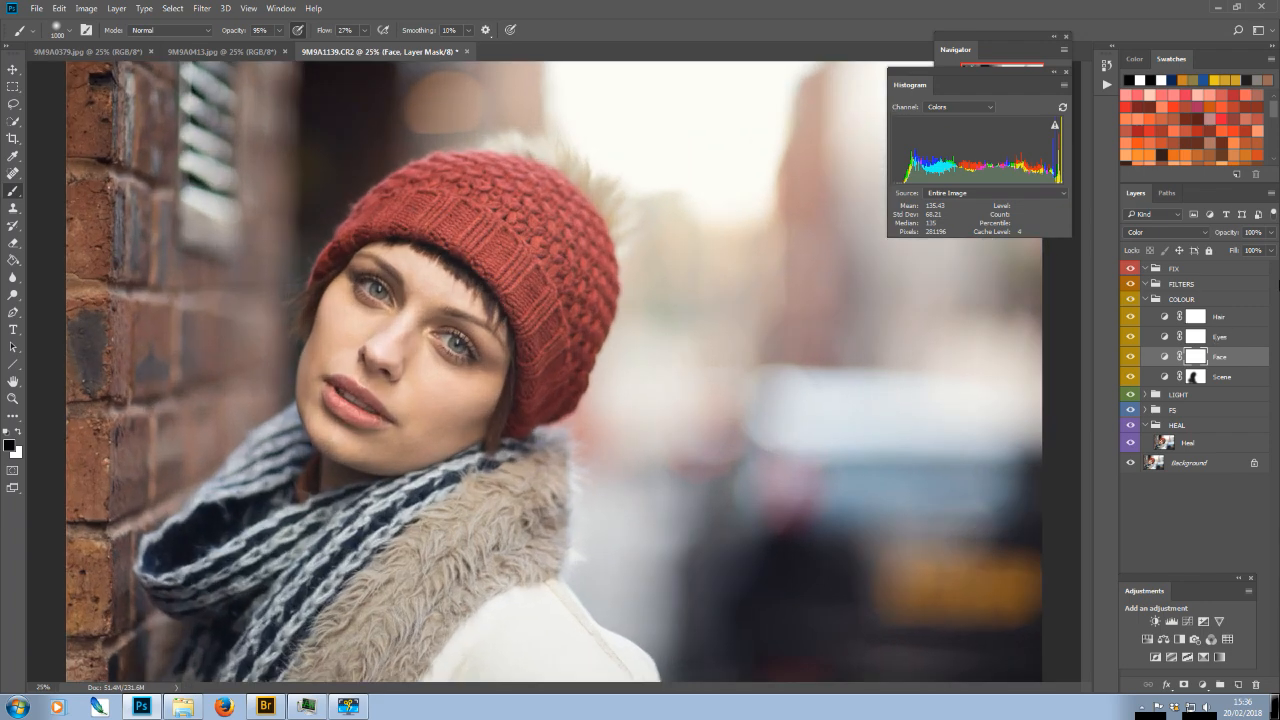
pyautogui.hotkey('ctrl', '+')
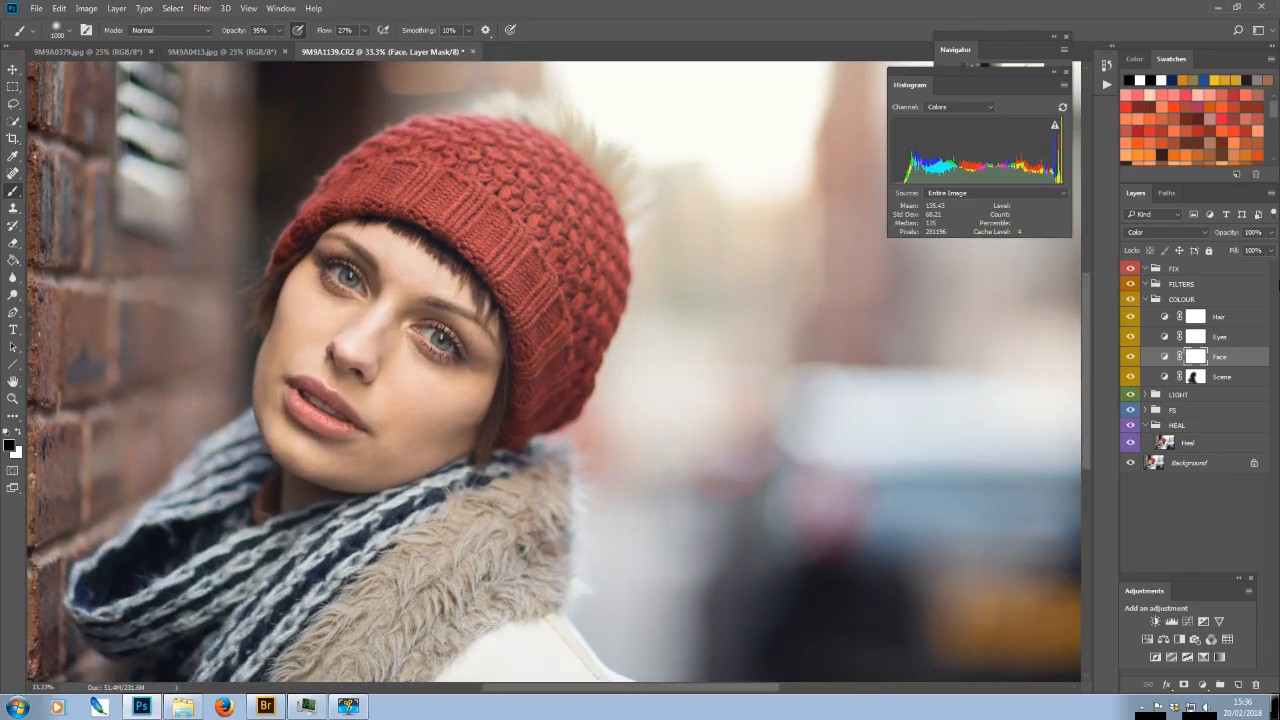
pyautogui.hotkey('ctrl', '-')
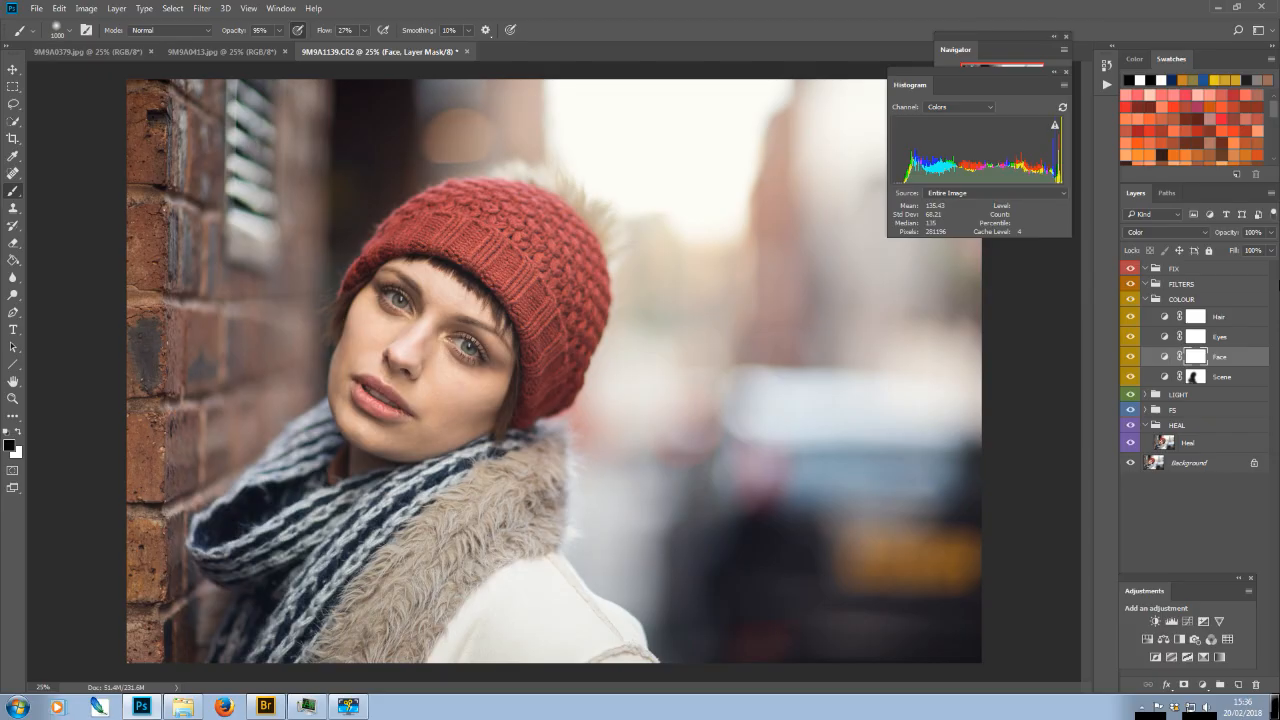
pyautogui.hotkey('ctrl', '-')
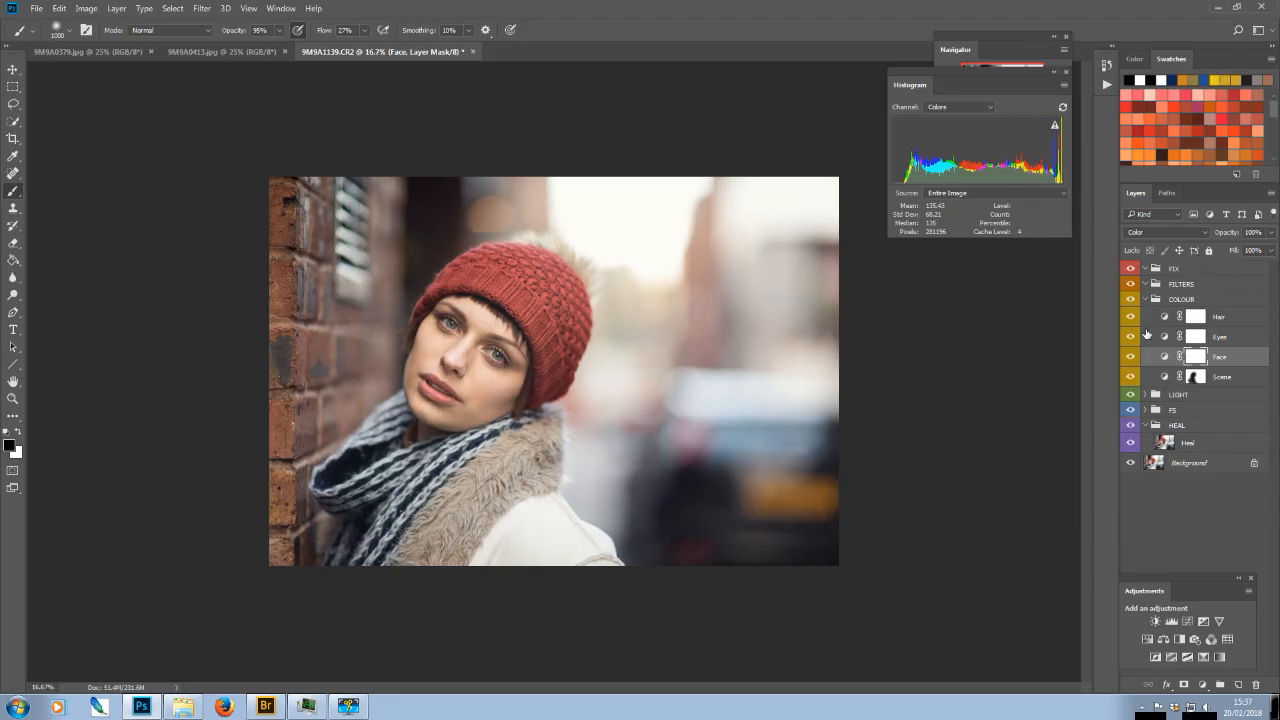
# Raise the Saturation of the Eyes Hue/Saturation layer to +22 and close its settings
pyautogui.hotkey('ctrl', '+')
pyautogui.hotkey('ctrl', '+')
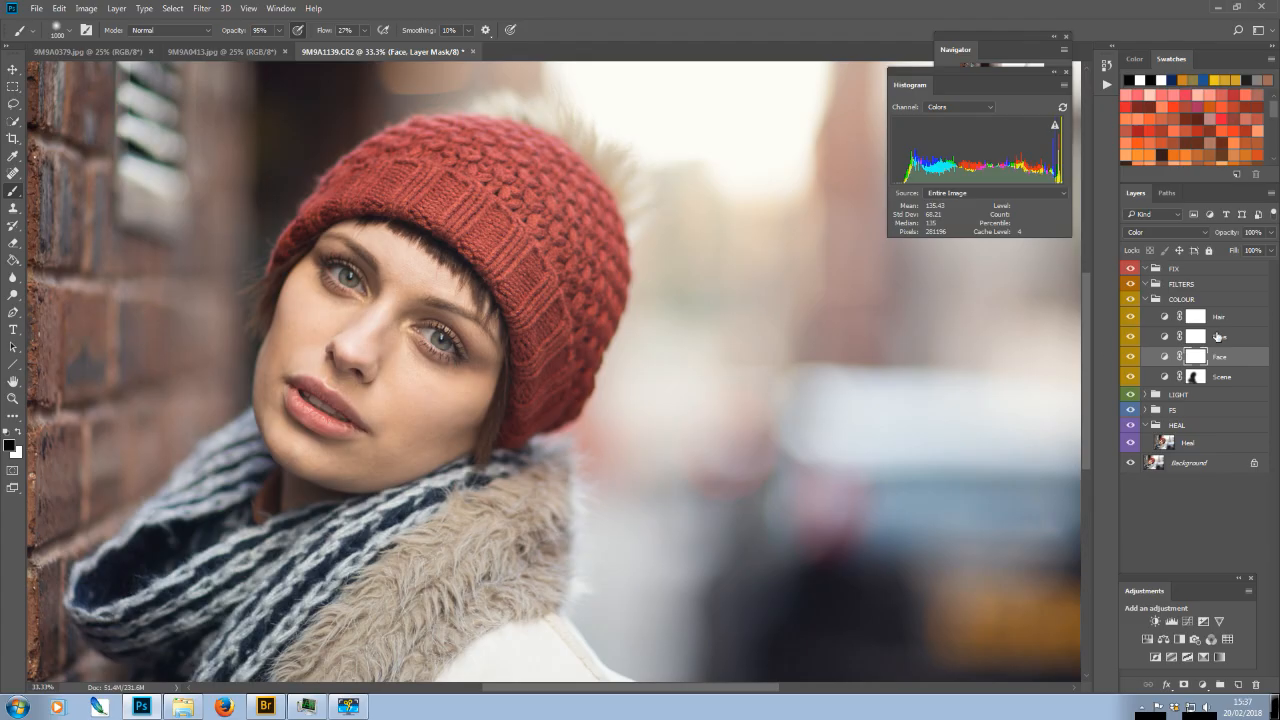
pyautogui.click(1165, 338)
pyautogui.doubleClick(1165, 338)
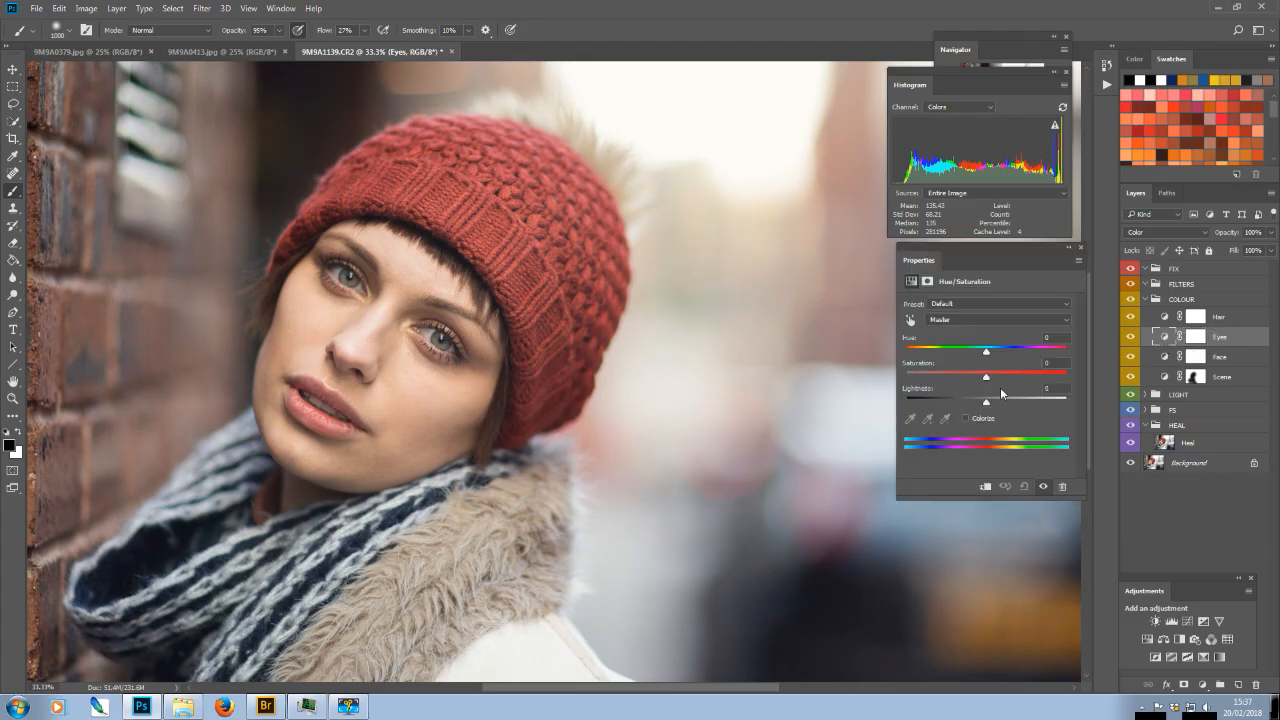
pyautogui.moveTo(986, 378); pyautogui.dragTo(1007, 376)
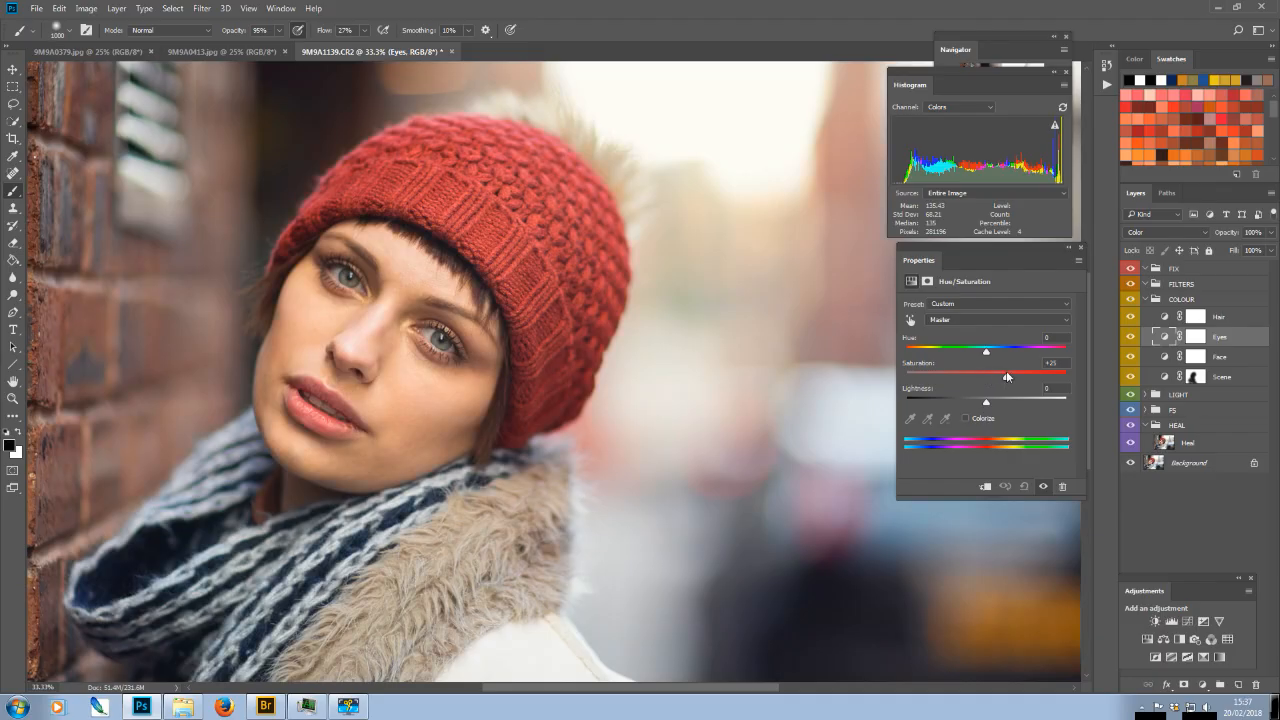
pyautogui.moveTo(1005, 376); pyautogui.dragTo(1010, 377)
pyautogui.moveTo(1006, 377); pyautogui.dragTo(1003, 377)
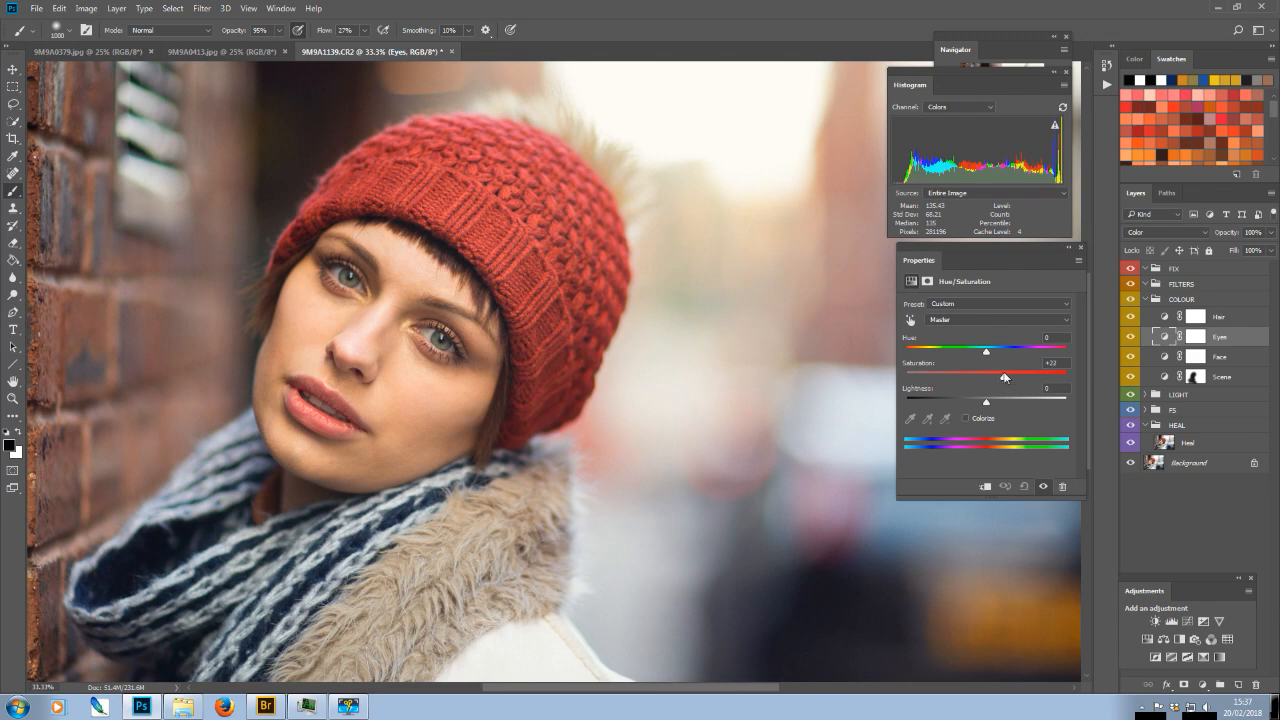
pyautogui.click(1081, 248)
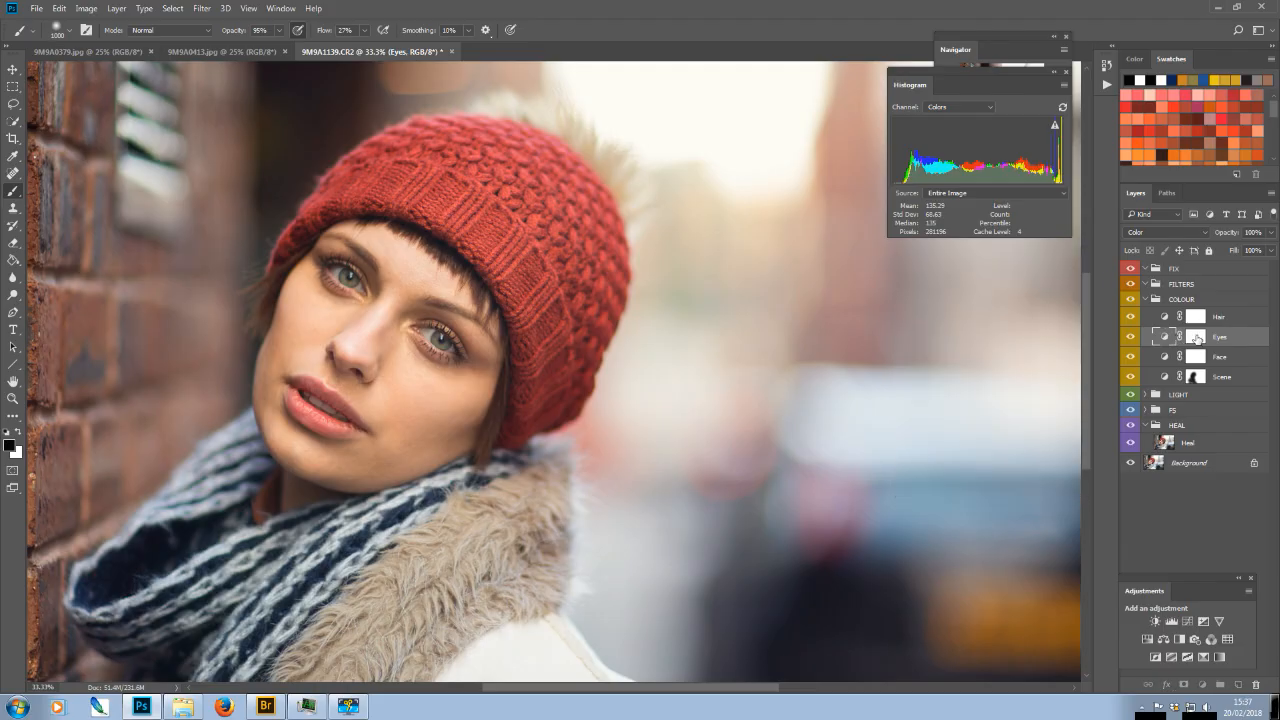
# Invert the Eyes layer's mask to black and paint white over both eyes with a 90-pixel brush
pyautogui.click(1196, 337)
pyautogui.hotkey('ctrl', 'i')
pyautogui.press('[')
pyautogui.press('[')
pyautogui.press('[')
pyautogui.press('[')
pyautogui.press('[')
pyautogui.press('[')
pyautogui.press('[')
pyautogui.press('[')
pyautogui.press('[')
pyautogui.press('[')
pyautogui.press('[')
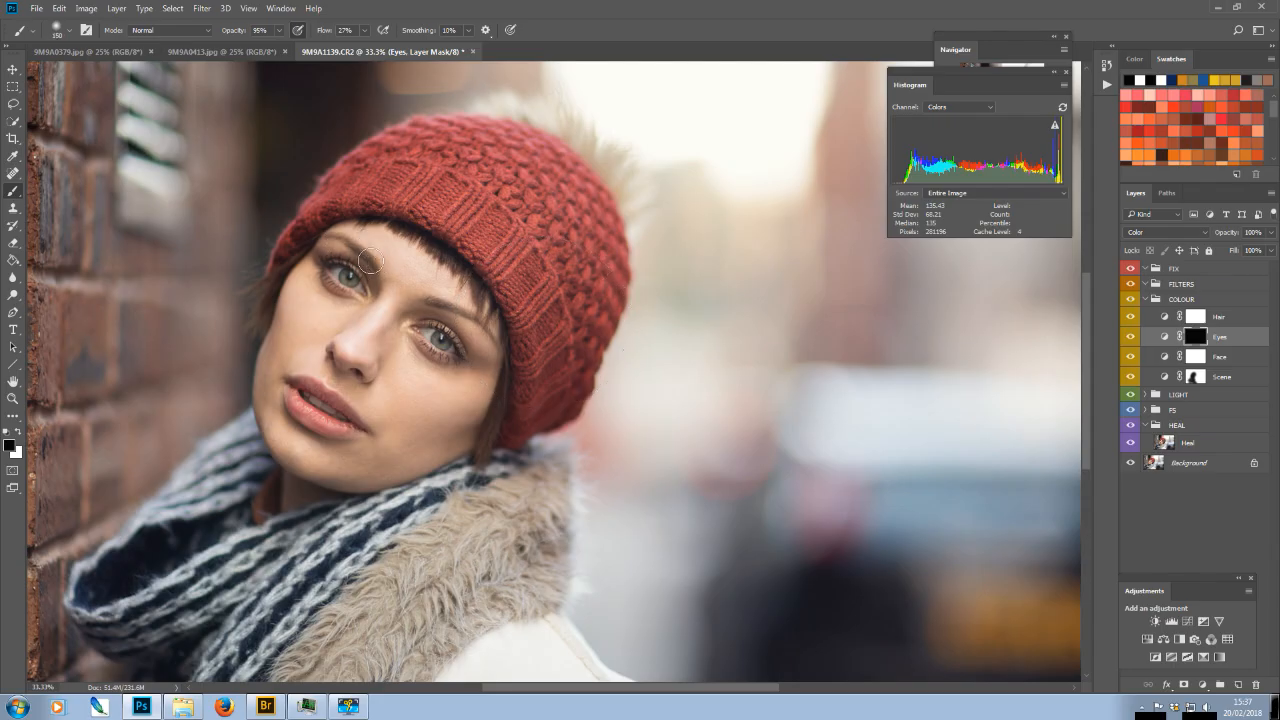
pyautogui.press('x')
pyautogui.hotkey('ctrl', '+')
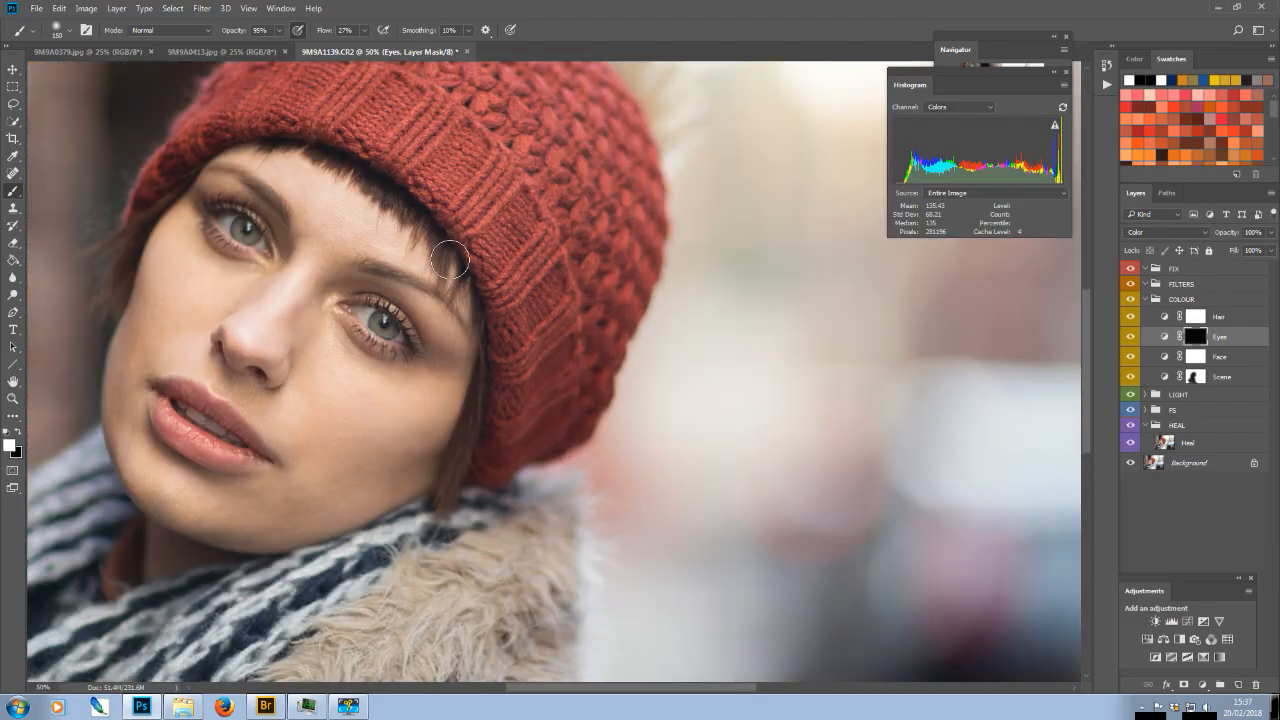
pyautogui.click(950, 58)
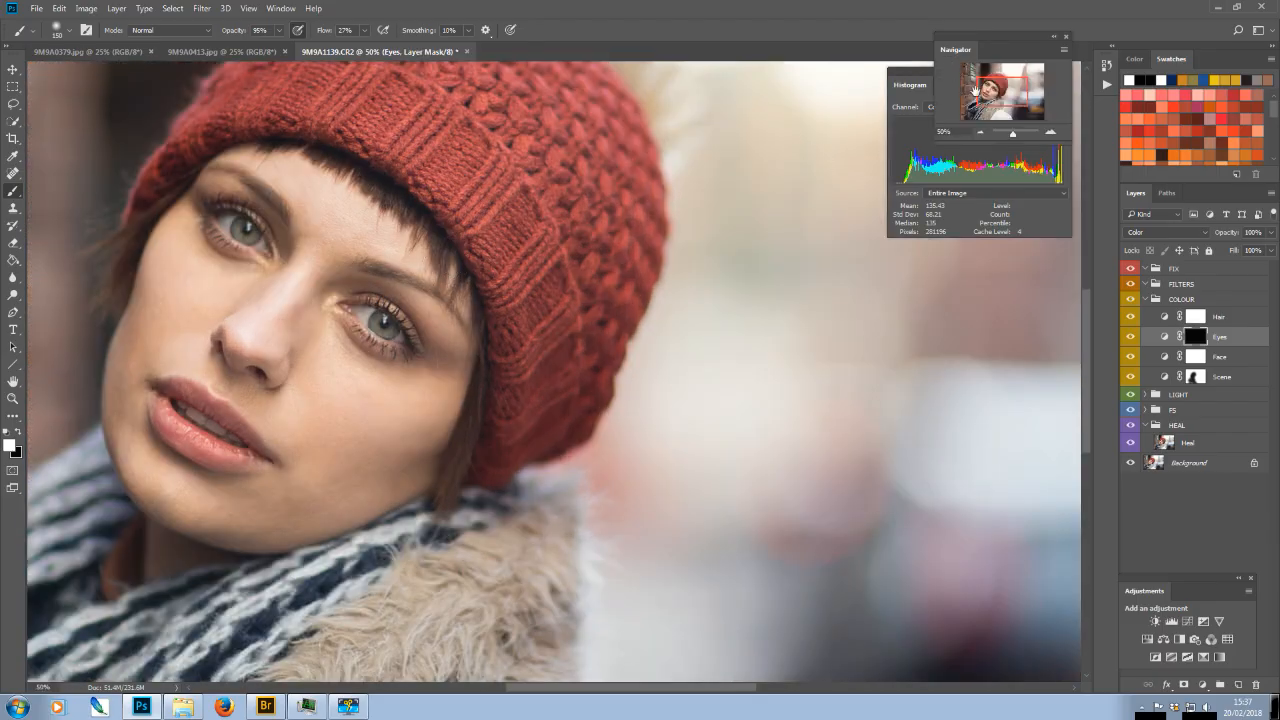
pyautogui.moveTo(1002, 92); pyautogui.dragTo(988, 89)
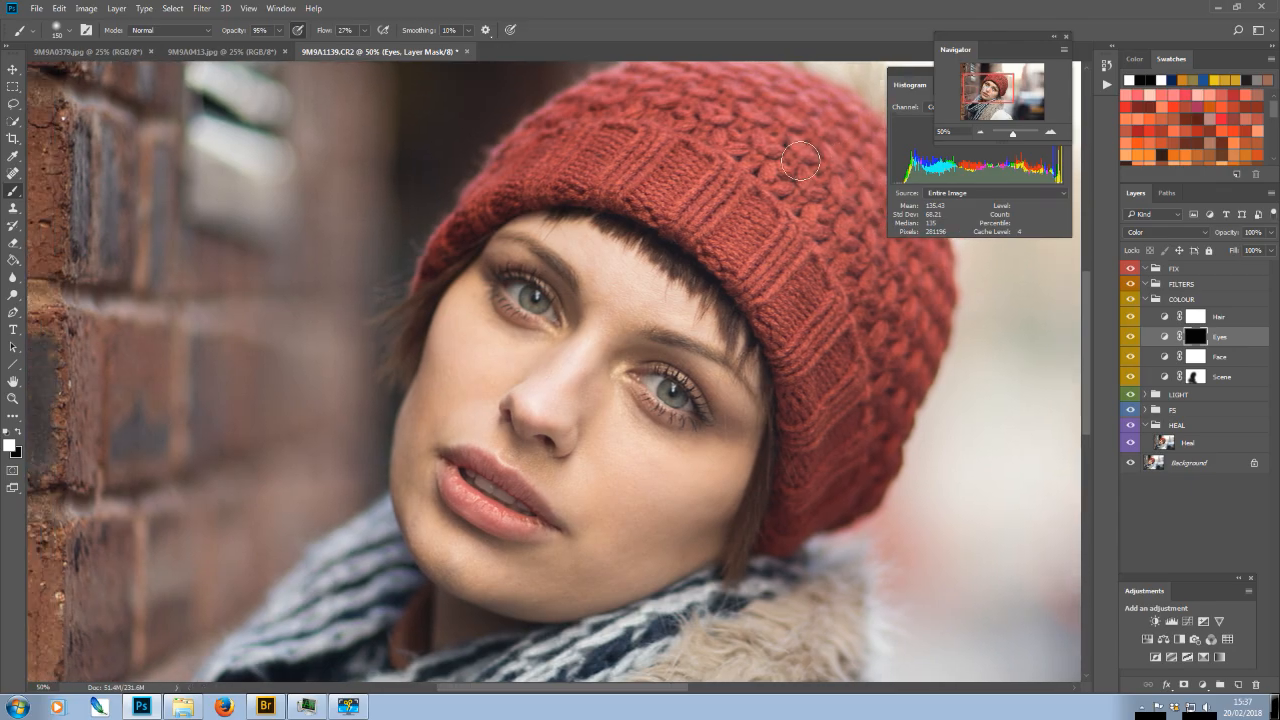
pyautogui.press('[')
pyautogui.press('[')
pyautogui.press('[')
# Compare the image with and without the Eyes layer
pyautogui.click(1130, 337)
pyautogui.click(1130, 337)
pyautogui.hotkey('ctrl', '-')
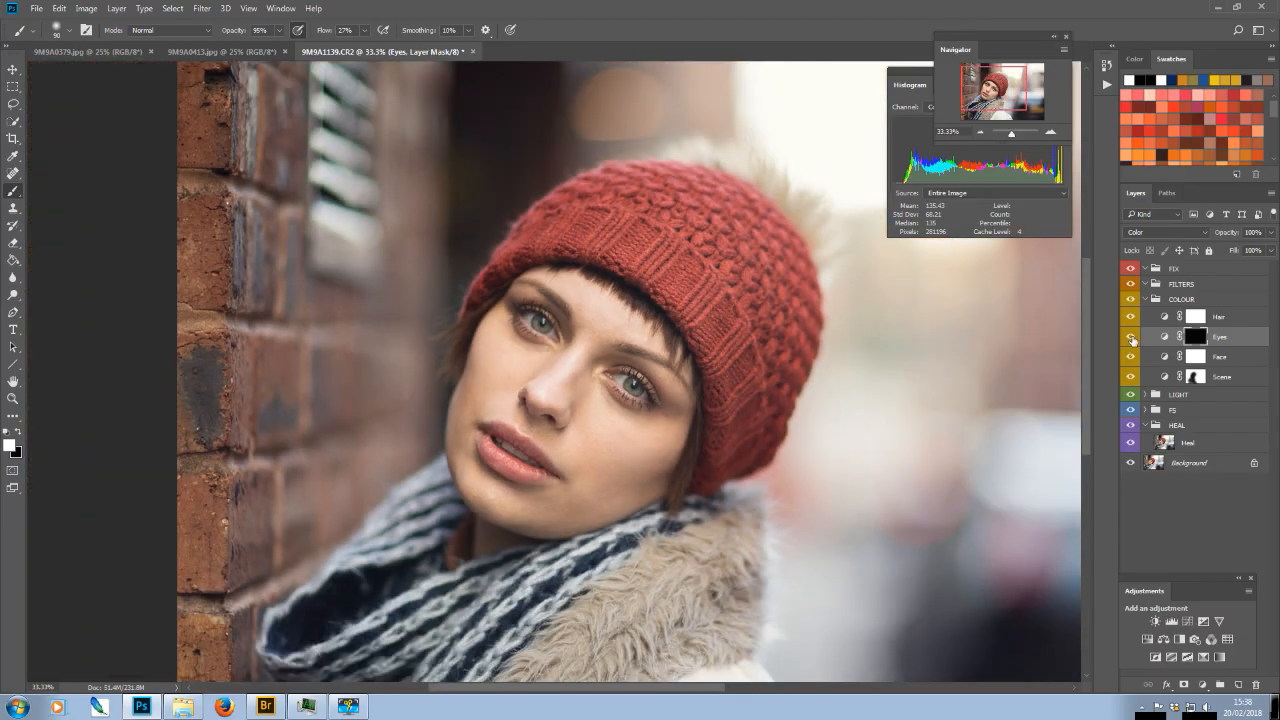
pyautogui.hotkey('ctrl', '-')
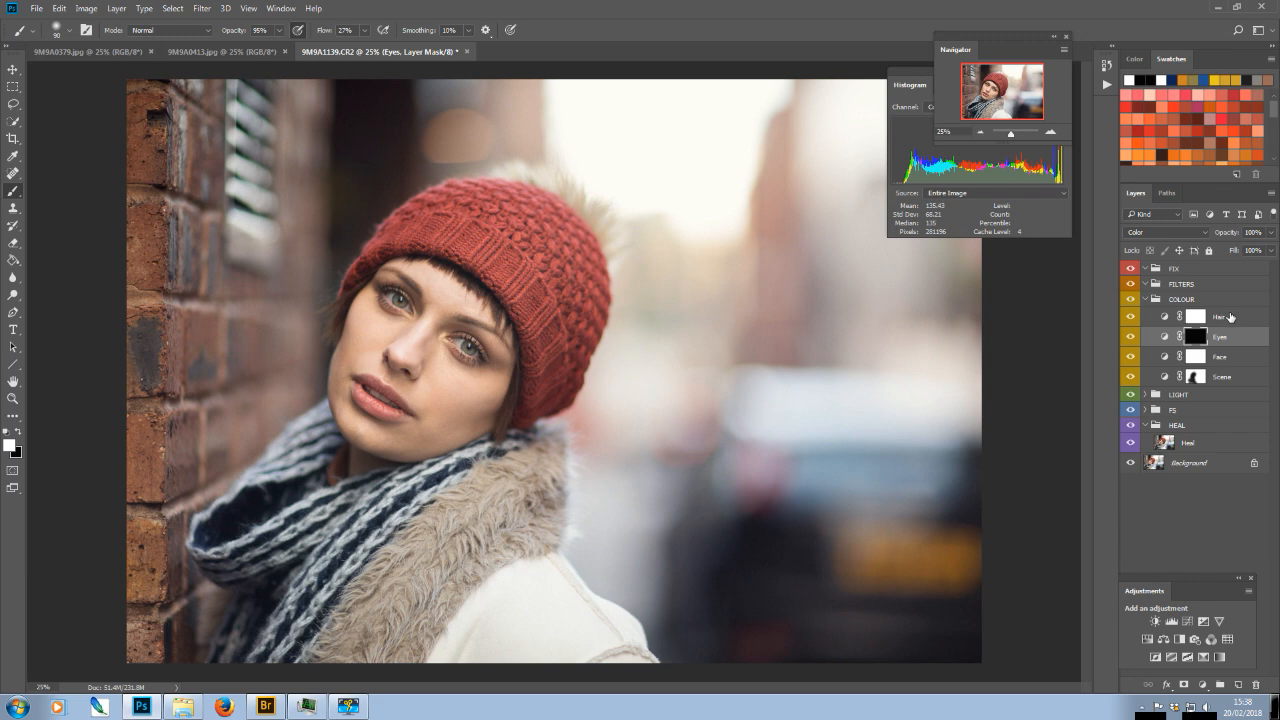
# Set the Hair layer's Vibrance to +11 and Saturation to +17, and close its settings
pyautogui.click(1230, 317)
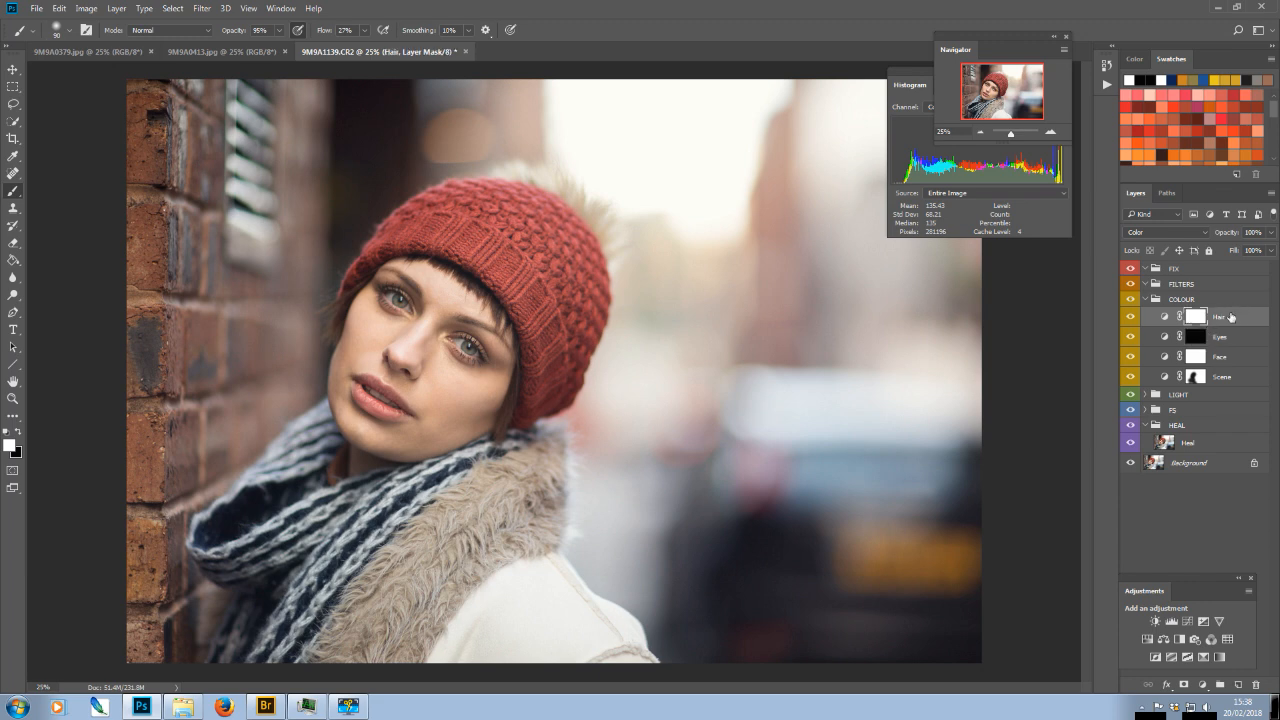
pyautogui.doubleClick(1165, 318)
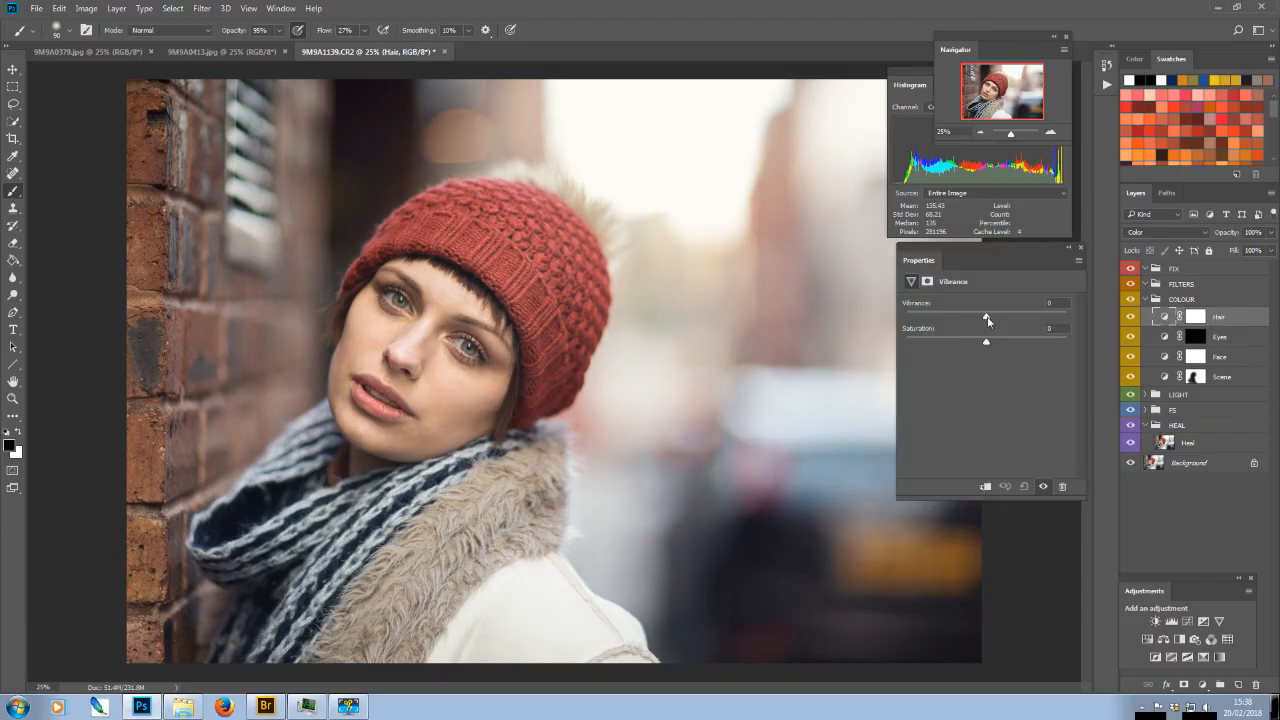
pyautogui.moveTo(988, 320); pyautogui.dragTo(1007, 318)
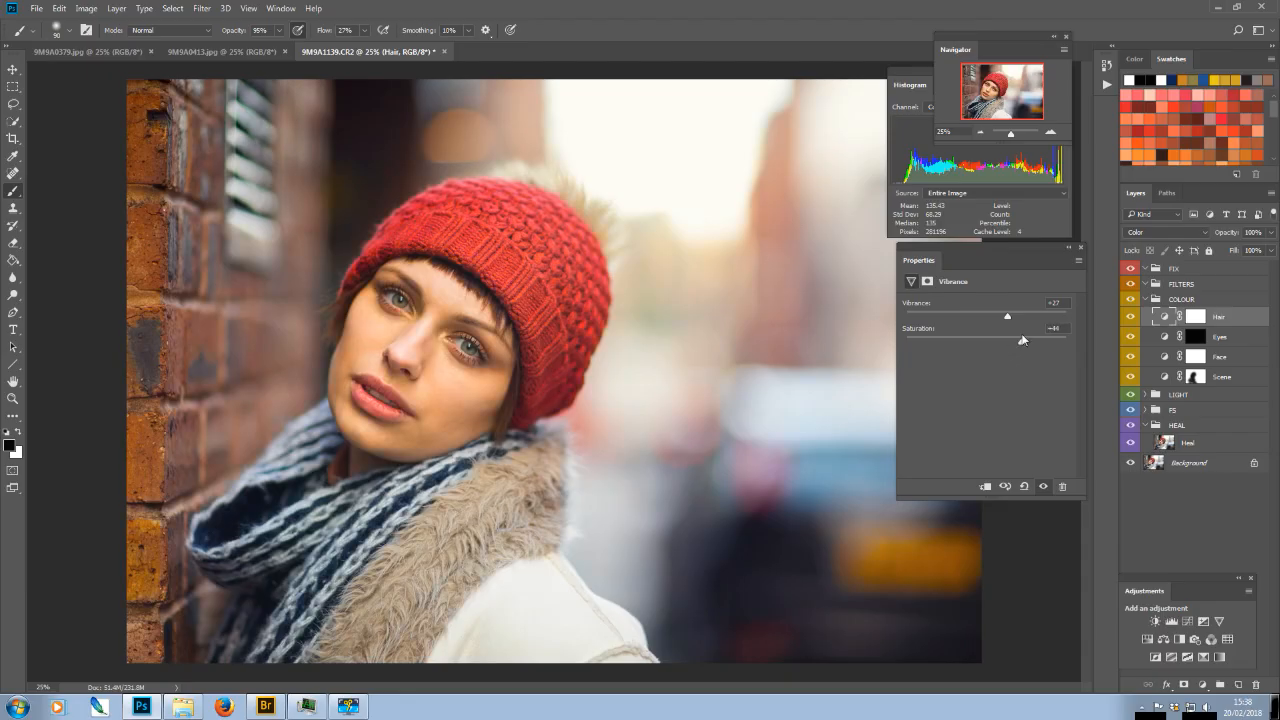
pyautogui.moveTo(1022, 340); pyautogui.dragTo(996, 318)
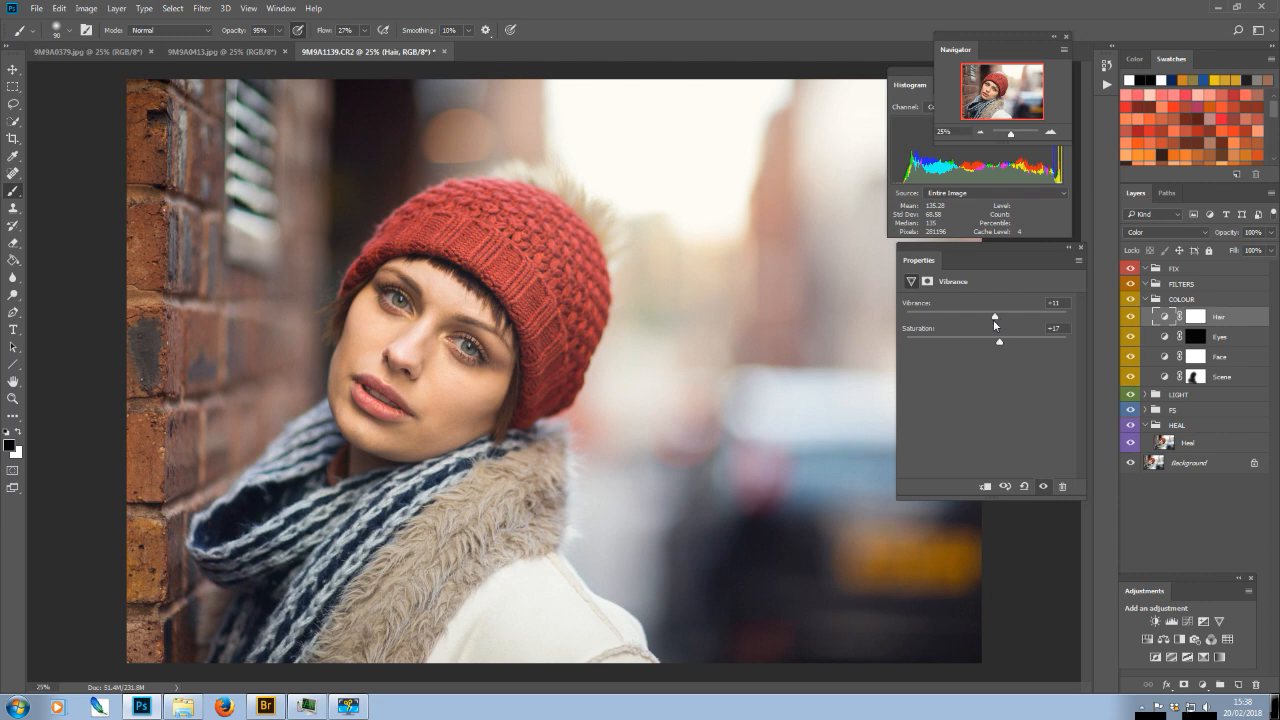
pyautogui.click(1080, 247)
# Invert the Hair layer's mask to black and paint white over the red hat with a large brush at 74% opacity
pyautogui.click(1198, 318)
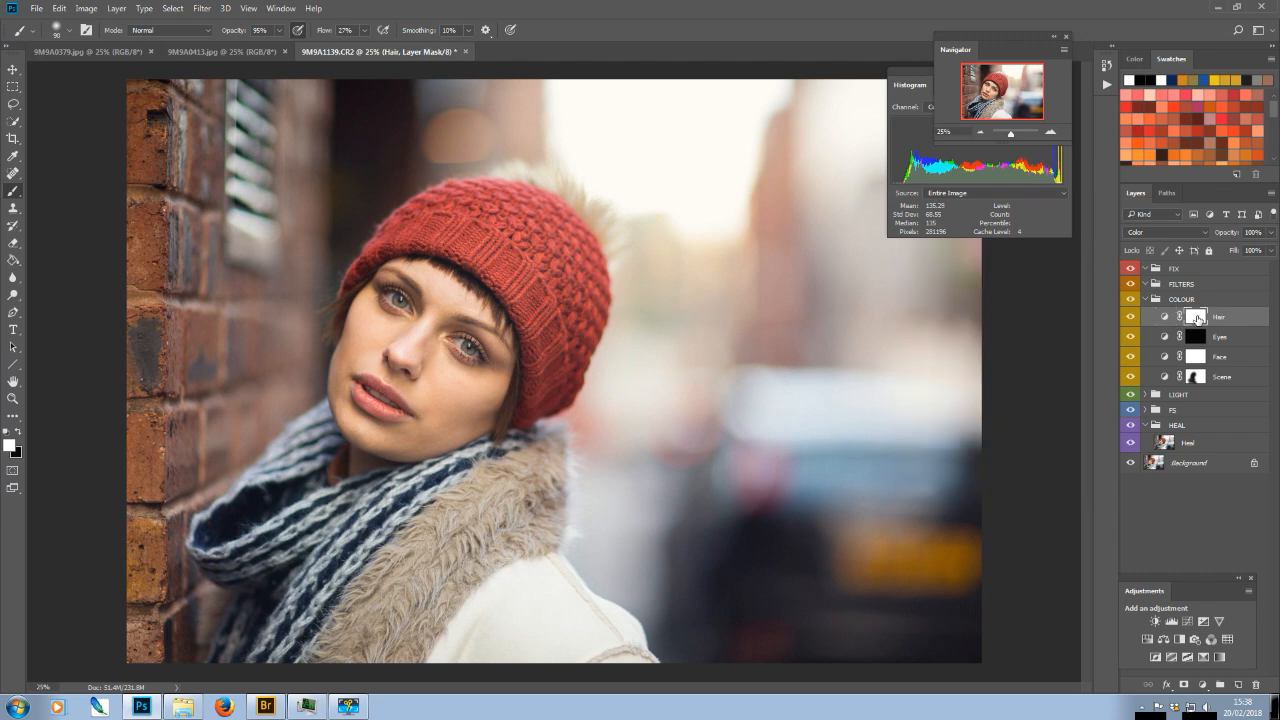
pyautogui.hotkey('ctrl', 'i')
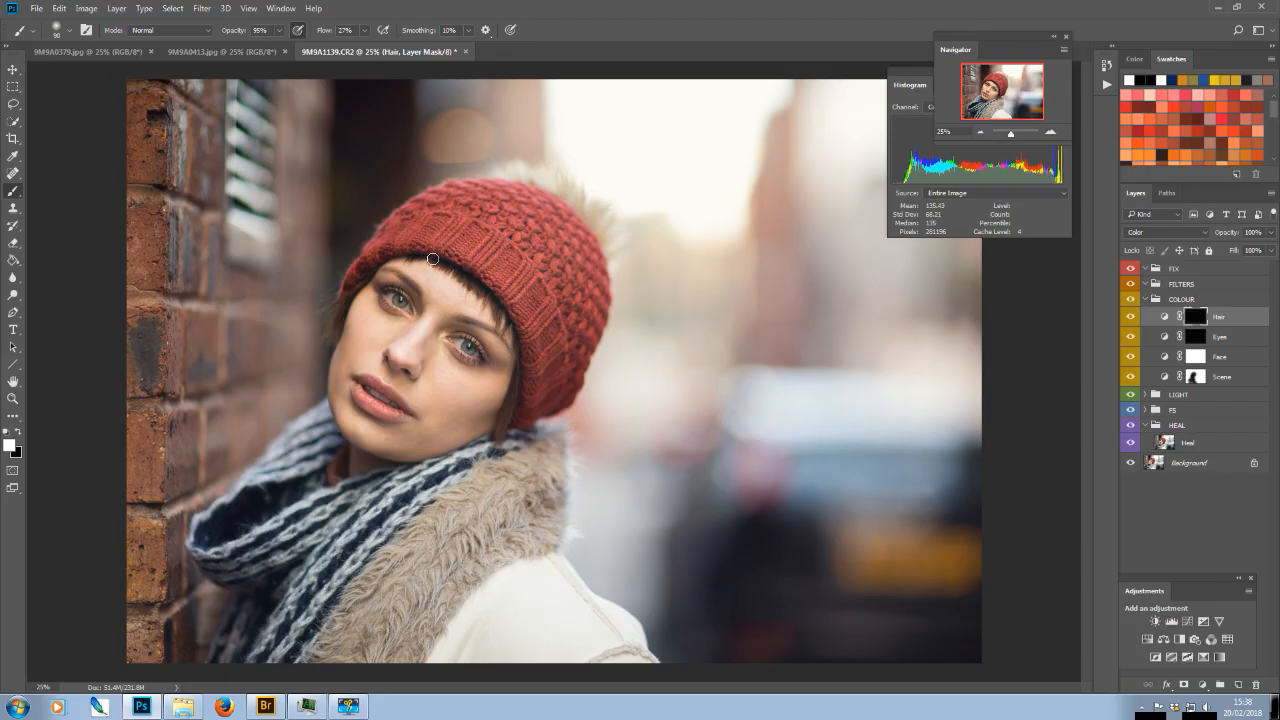
pyautogui.press(']')
pyautogui.press(']')
pyautogui.press(']')
pyautogui.press(']')
pyautogui.click(279, 30)
pyautogui.click(266, 48)
pyautogui.press(']')
pyautogui.press(']')
pyautogui.press(']')
pyautogui.moveTo(416, 228); pyautogui.dragTo(365, 268)
pyautogui.press('[')
pyautogui.hotkey('ctrl', '-')
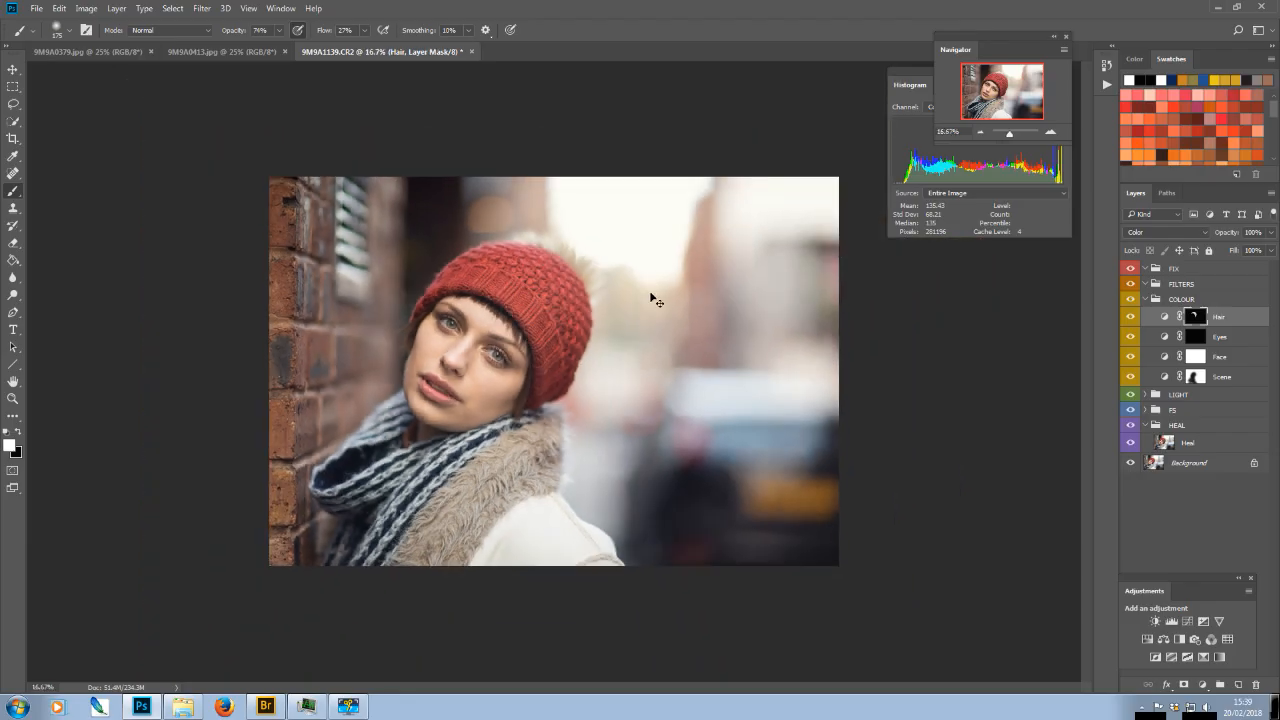
pyautogui.hotkey('ctrl', '-')
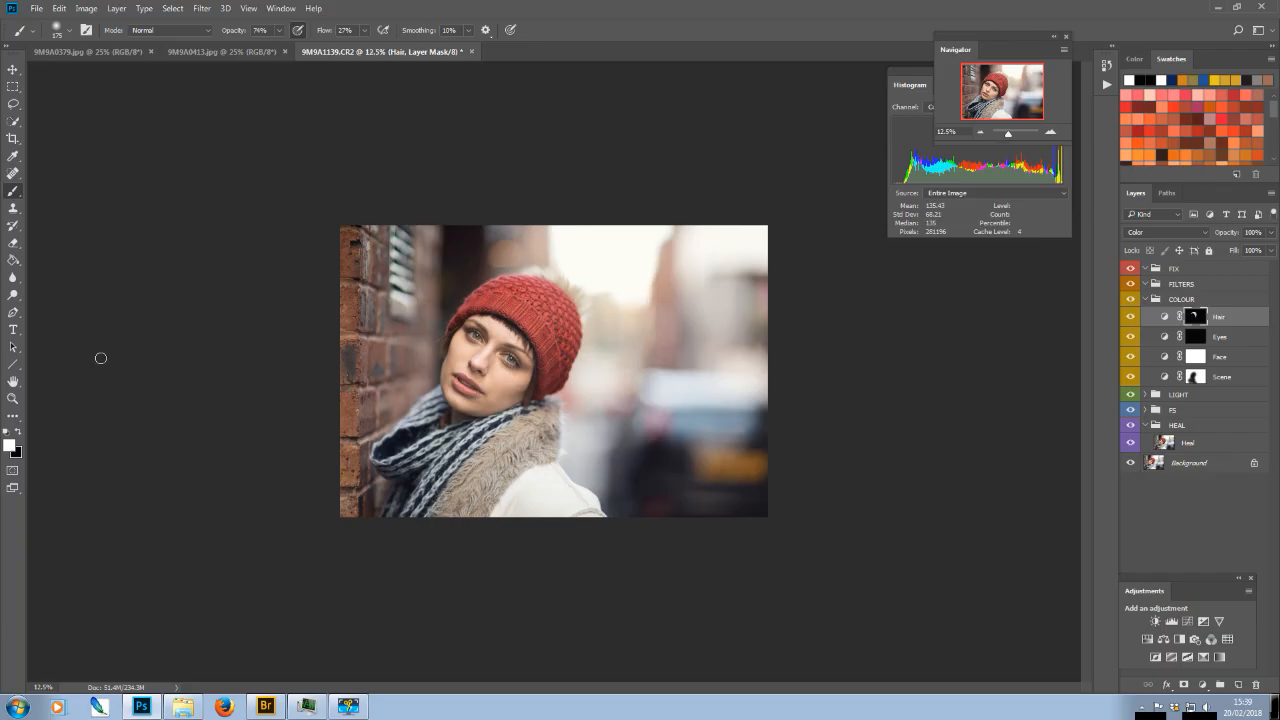
# Collapse the COLOUR group and save the current state as a history snapshot
pyautogui.click(1145, 300)
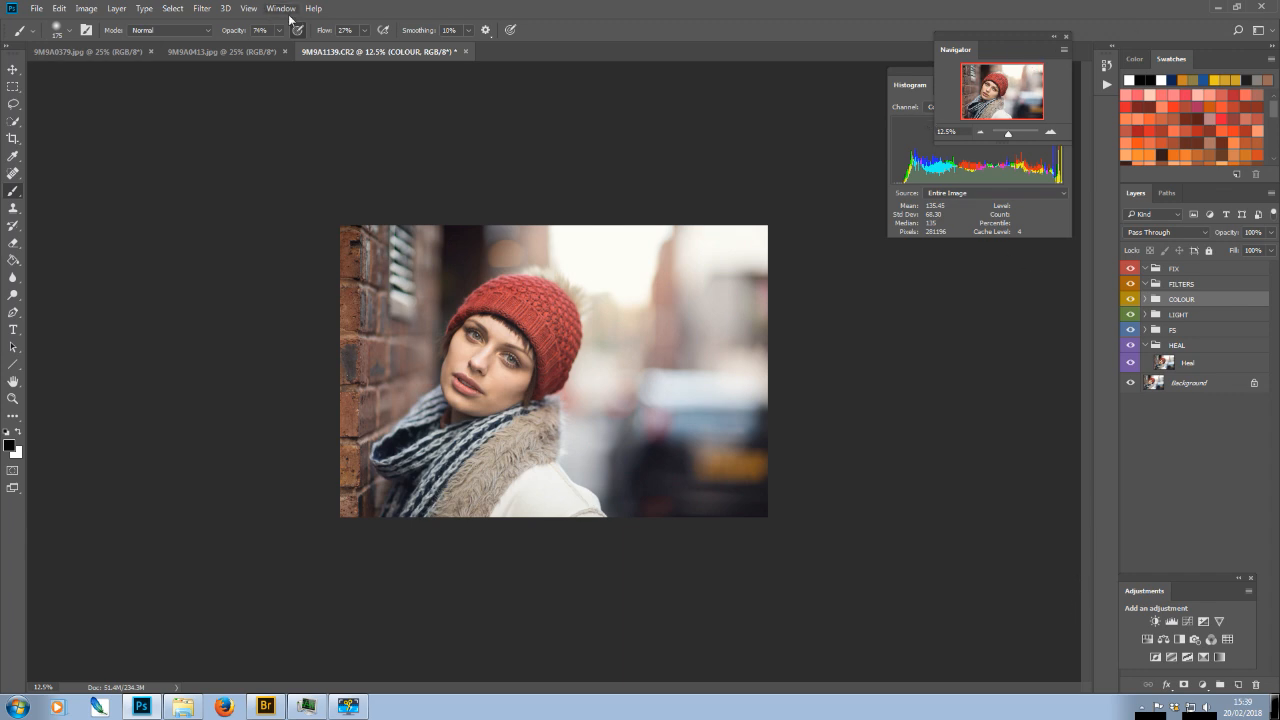
pyautogui.click(1107, 65)
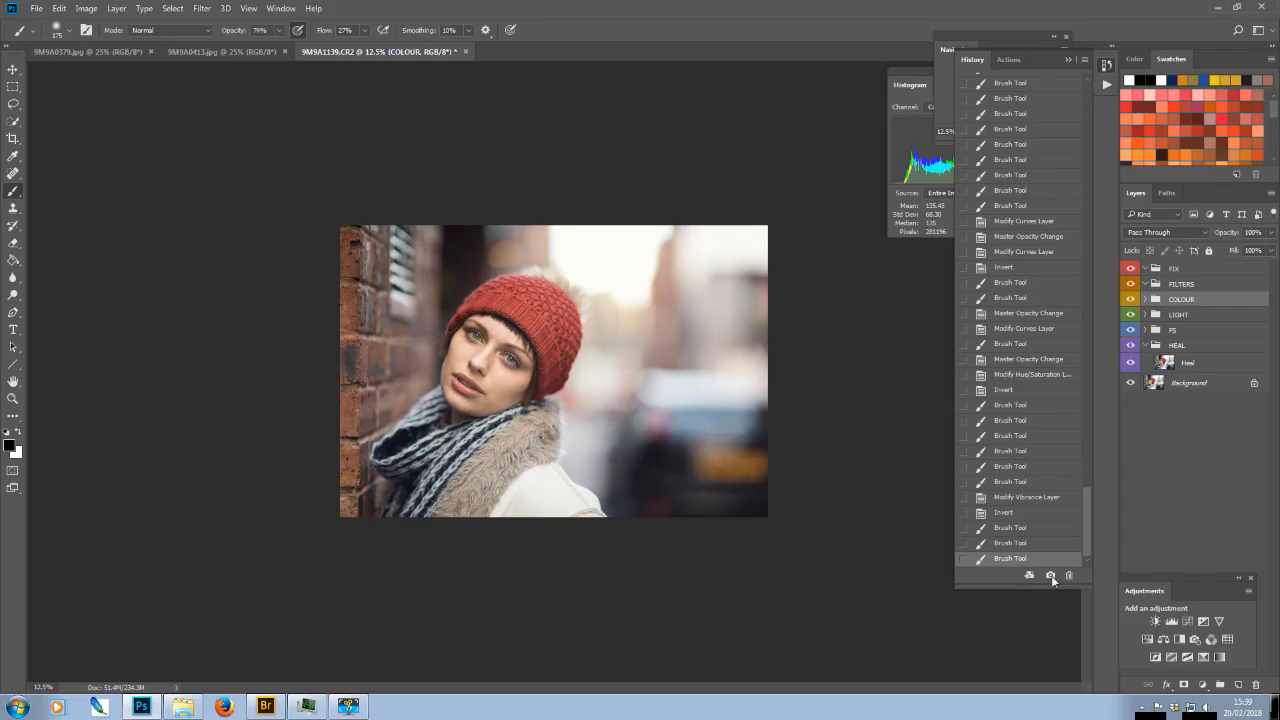
pyautogui.moveTo(1088, 518); pyautogui.dragTo(1091, 63)
# Compare the original 9M9A1139.CR2 state with the retouched snapshot, finishing on the snapshot
pyautogui.click(1016, 85)
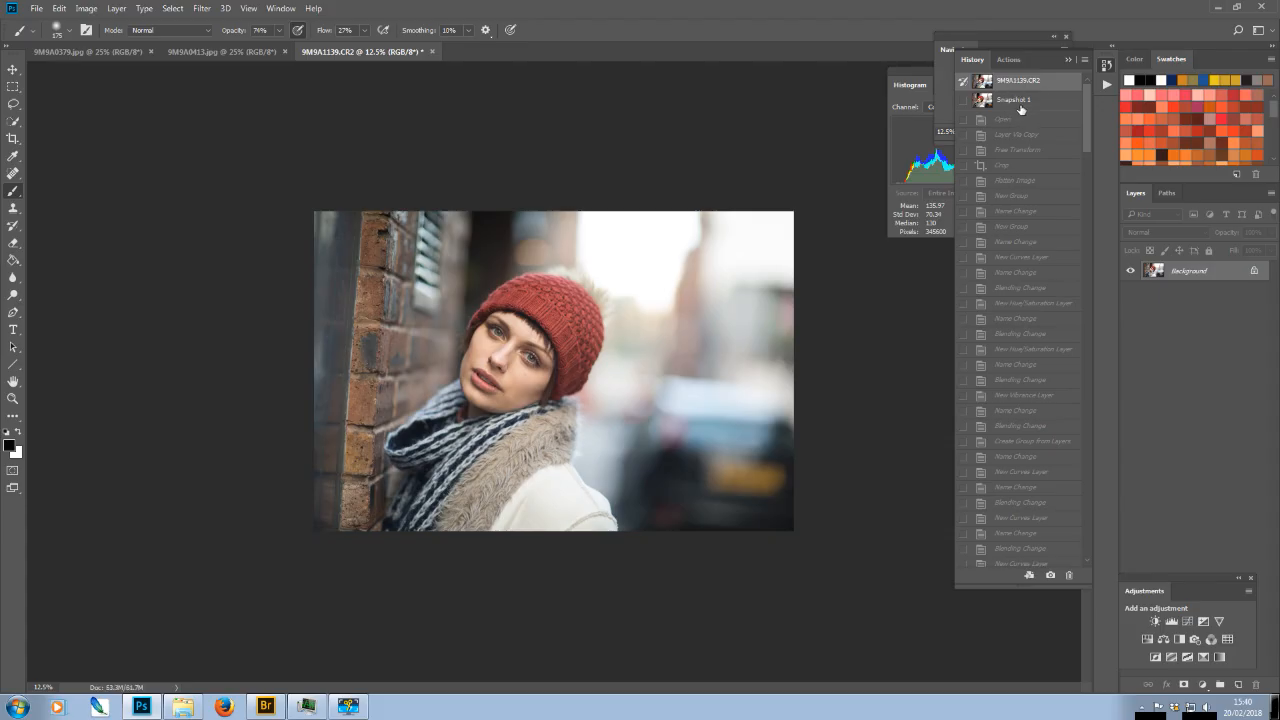
pyautogui.hotkey('ctrl', '+')
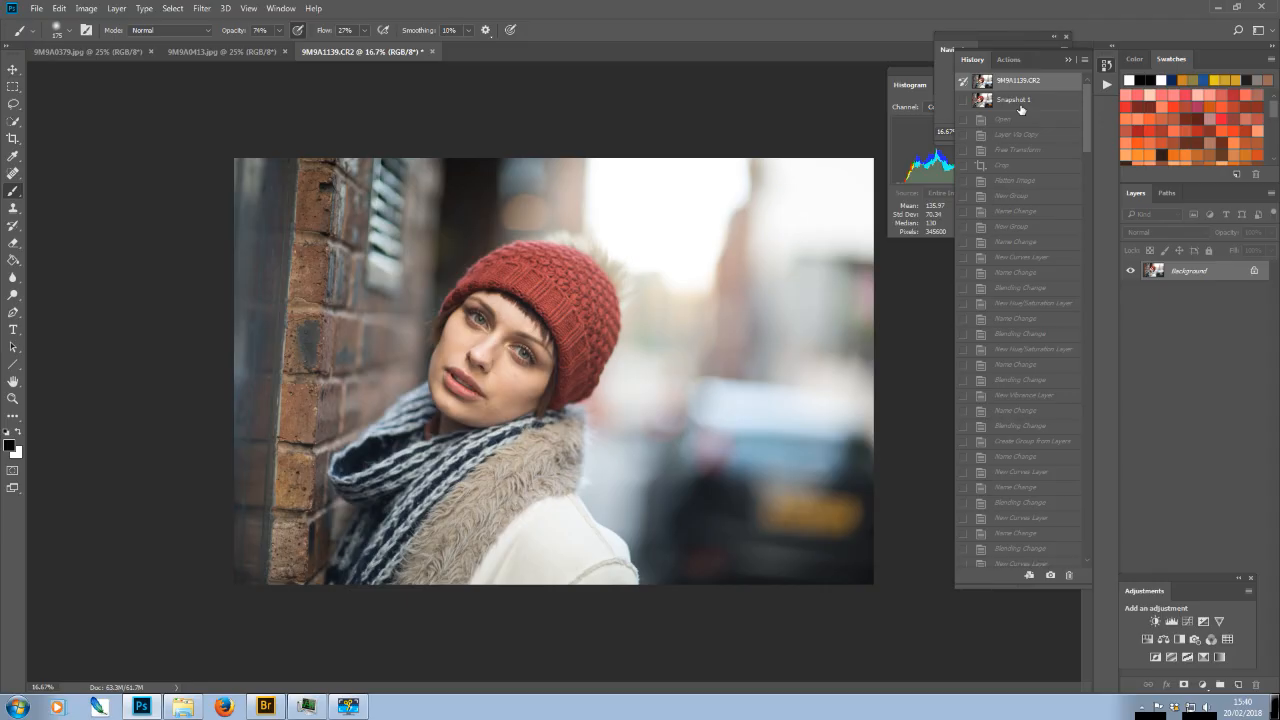
pyautogui.hotkey('ctrl', '+')
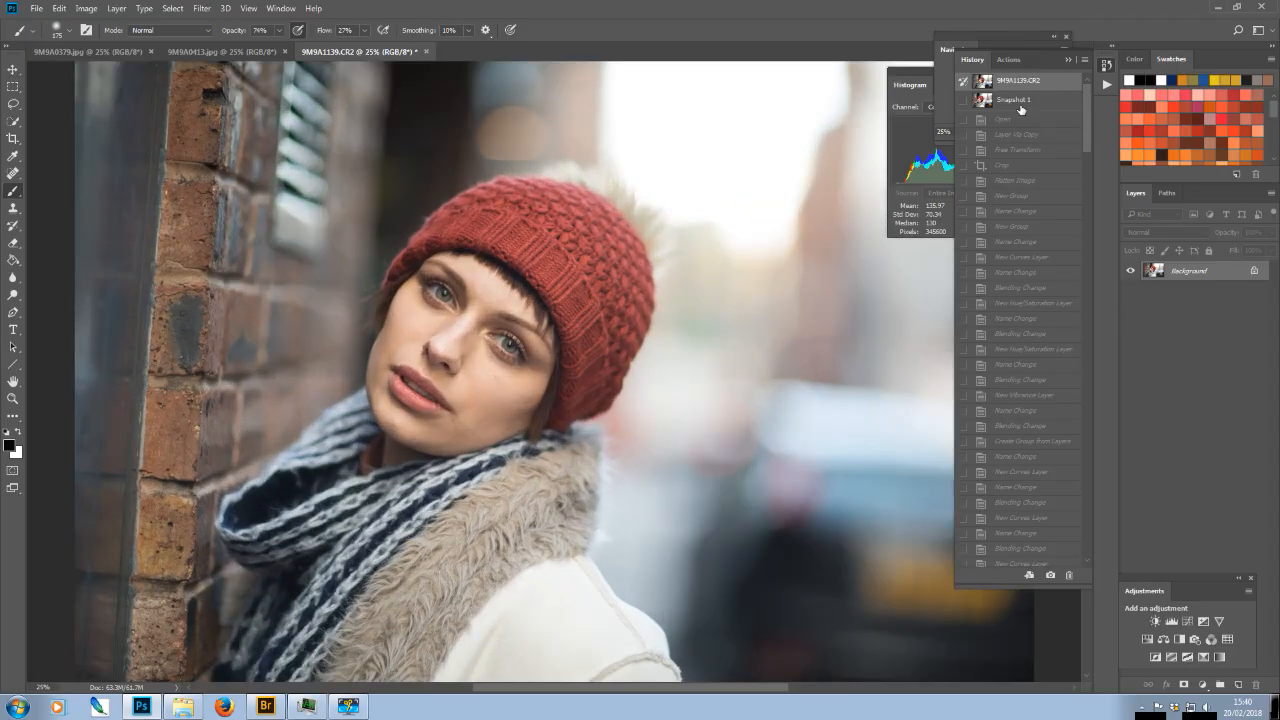
pyautogui.hotkey('ctrl', '-')
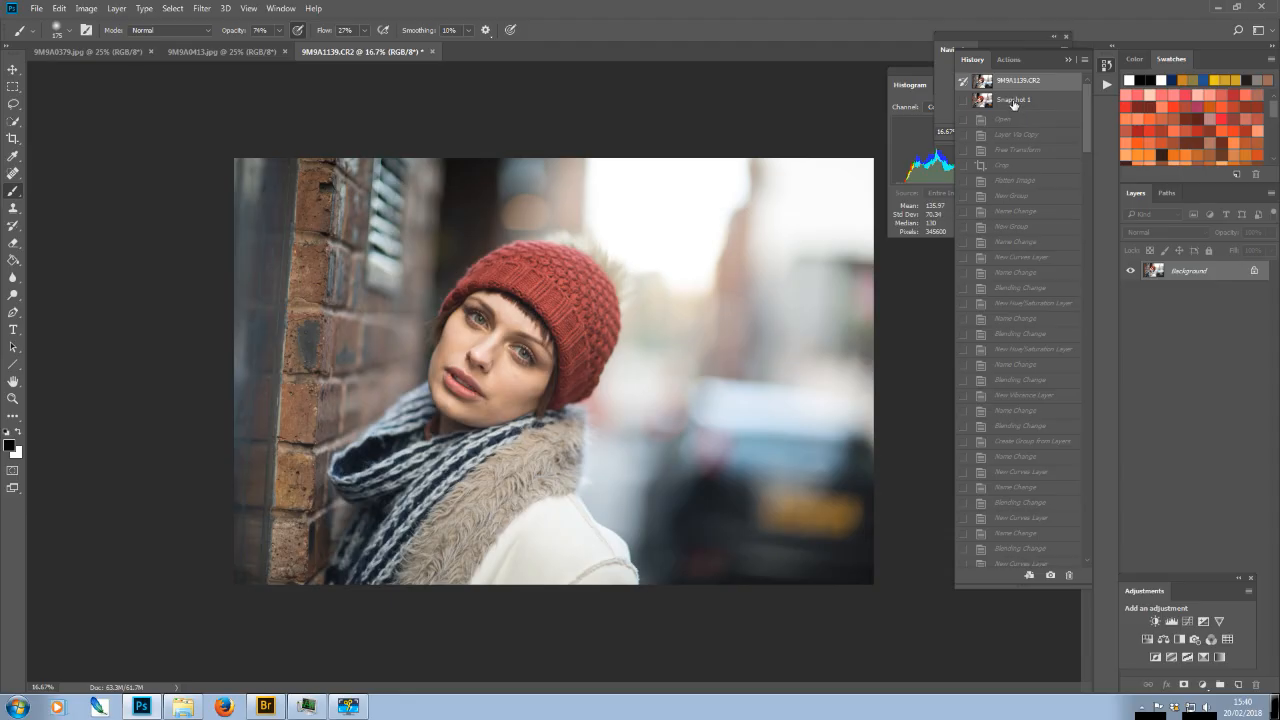
pyautogui.click(1013, 101)
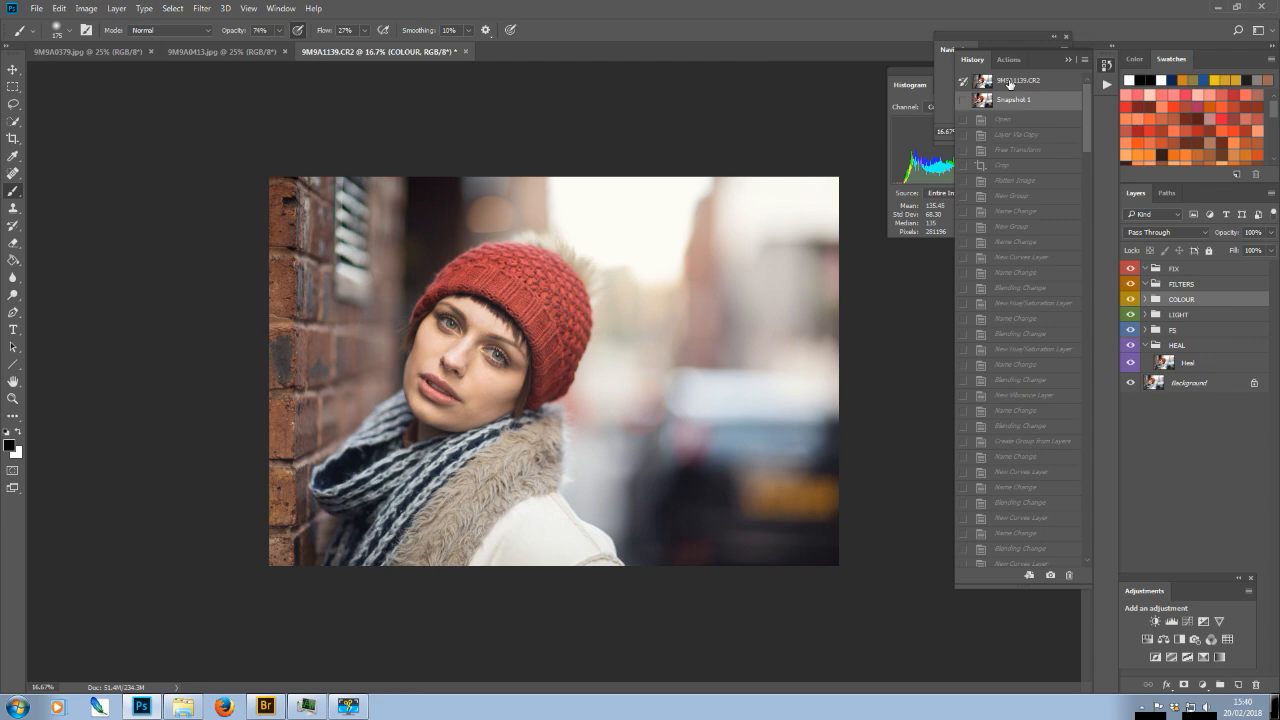
pyautogui.click(1010, 84)
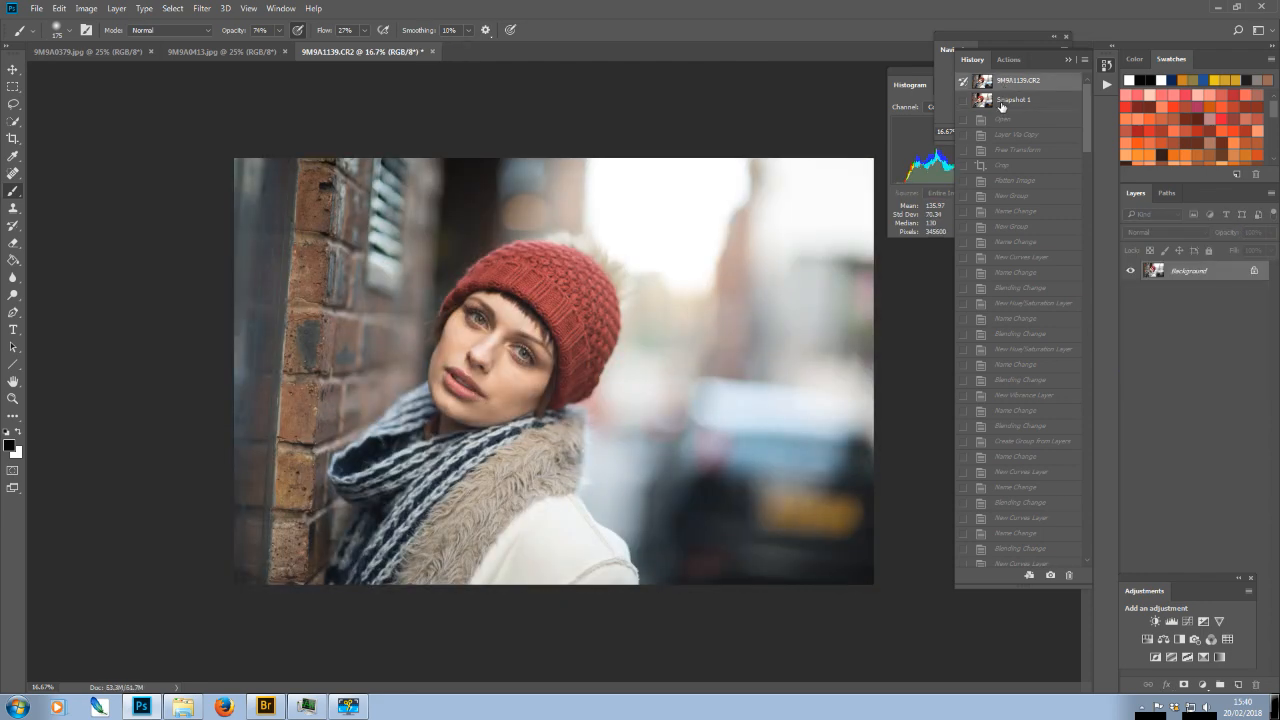
pyautogui.click(1001, 103)
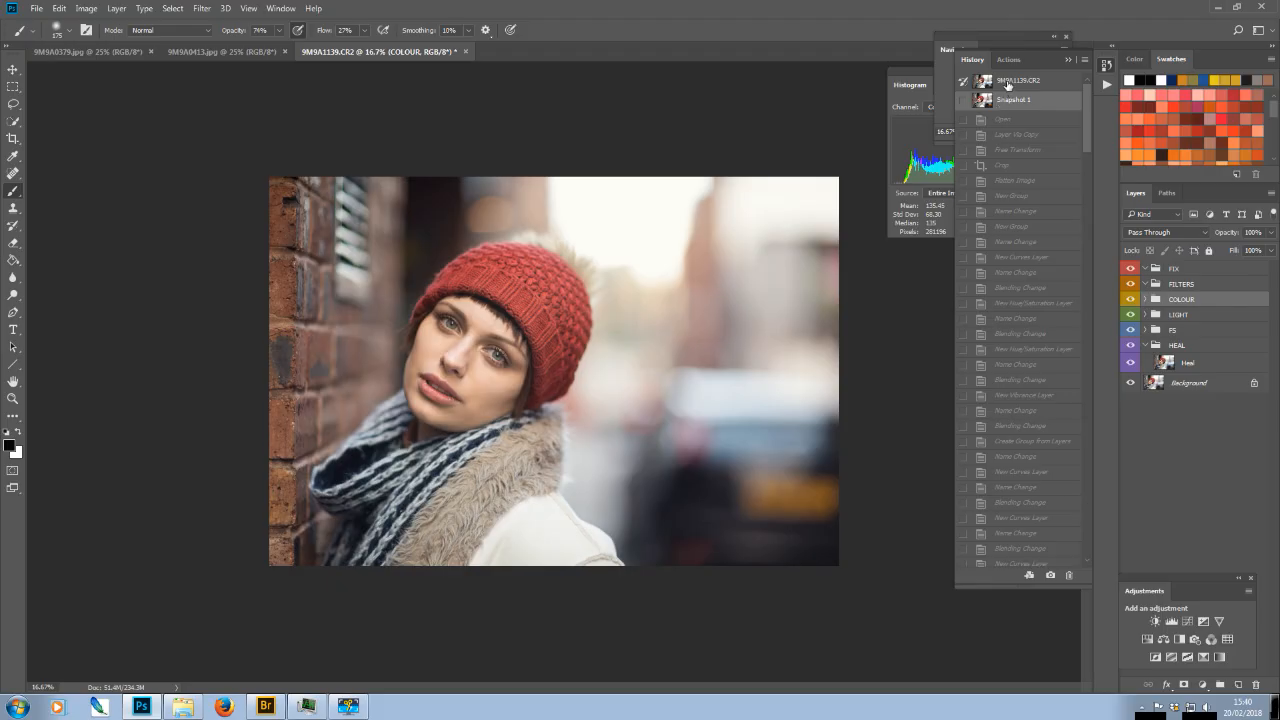
pyautogui.click(1007, 84)
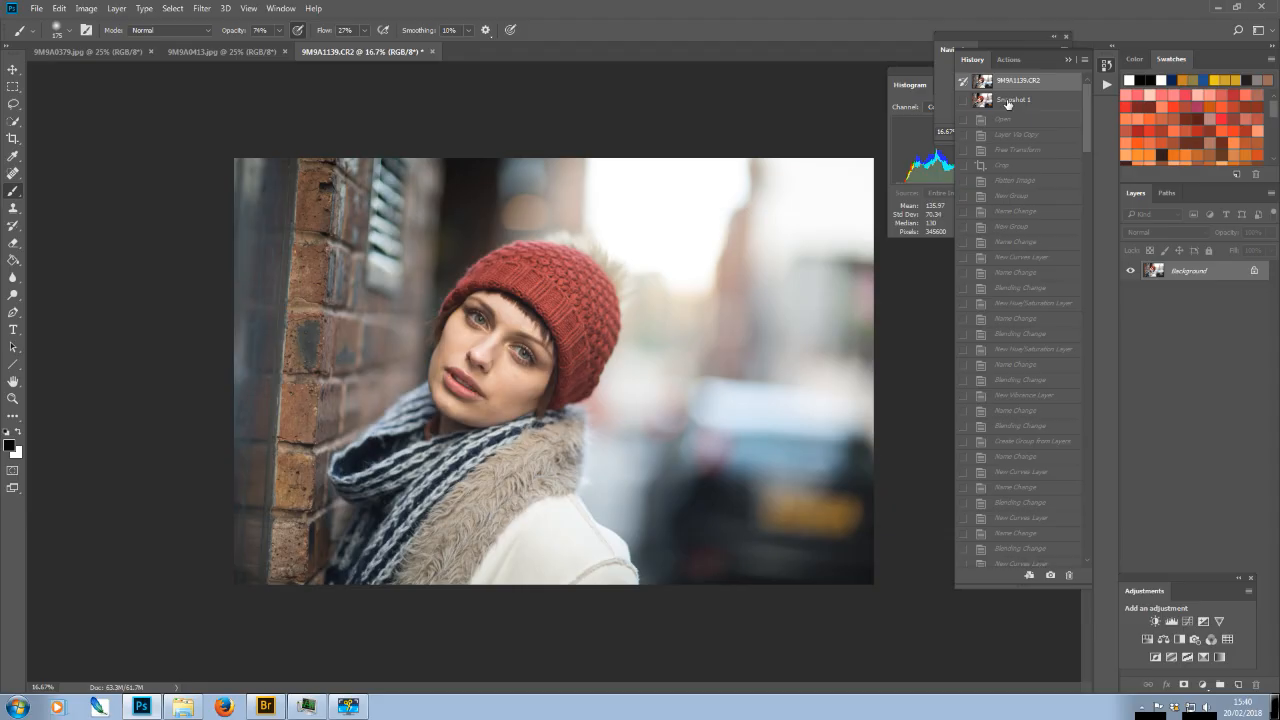
pyautogui.click(1007, 103)
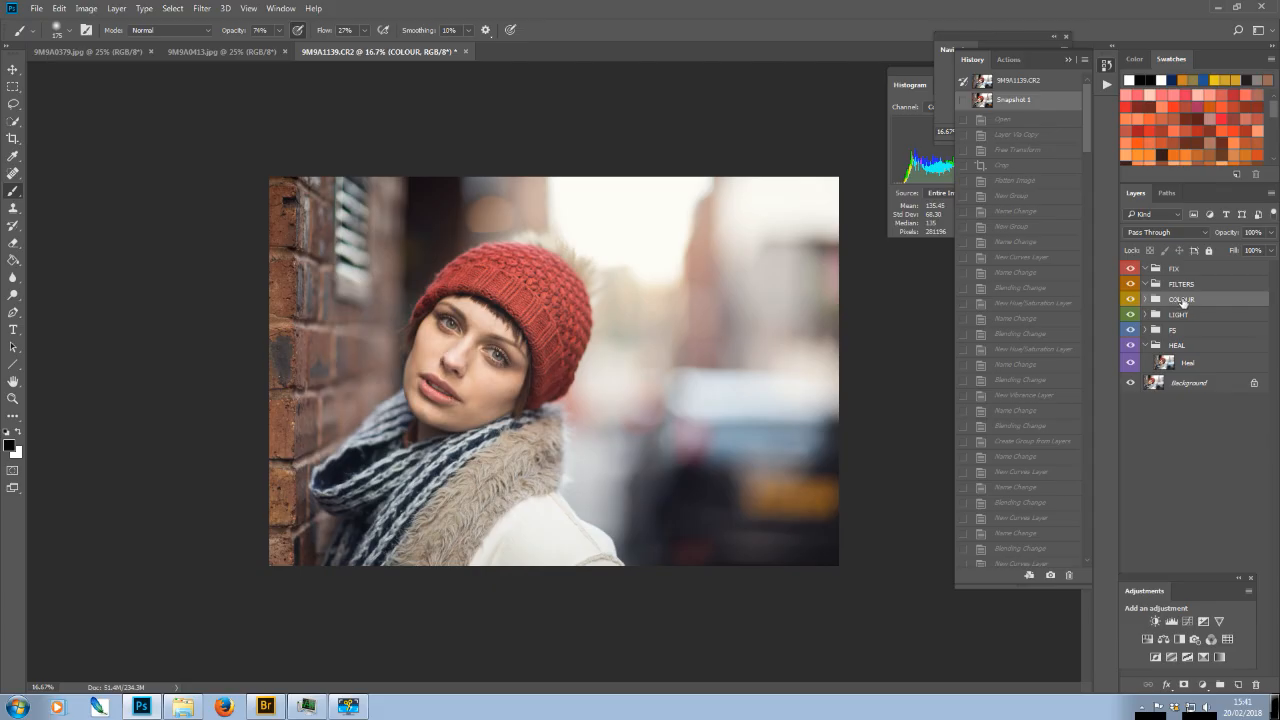
# Stamp all visible layers into a new layer above the COLOUR group and open Color Efex Pro 4's Darken/Lighten Centre filter on it
pyautogui.hotkey('alt', 'F9')
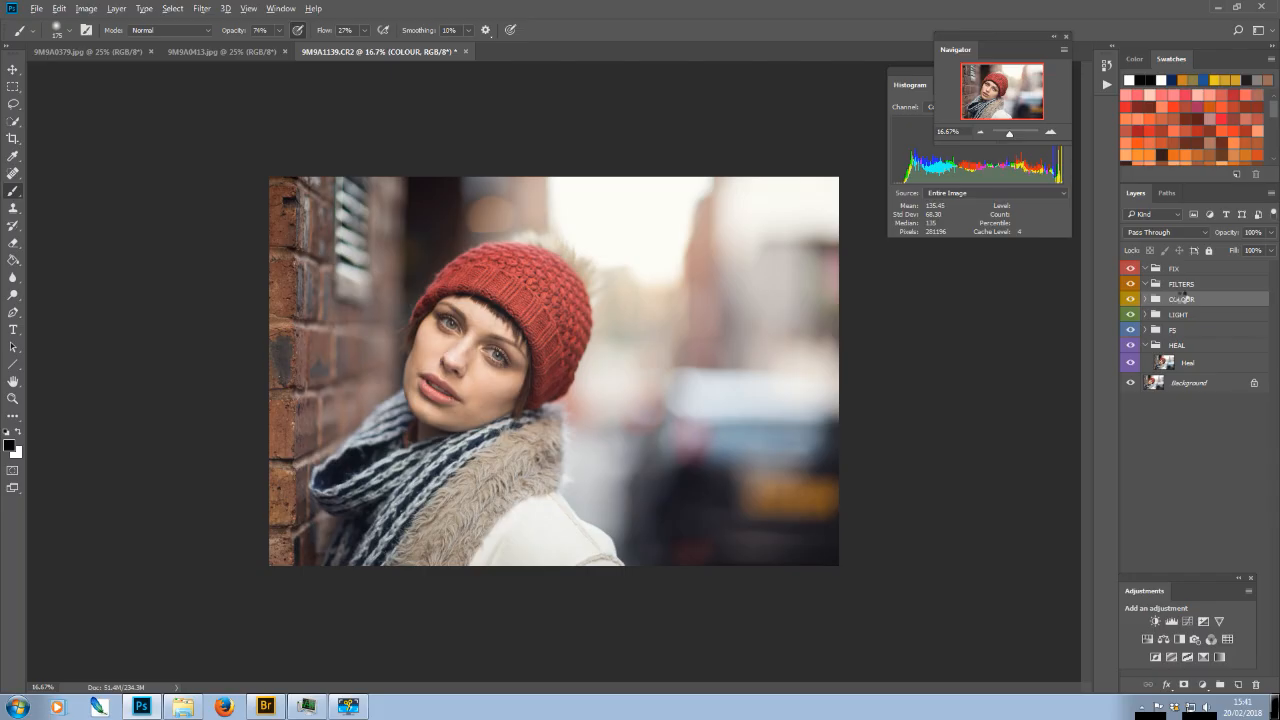
pyautogui.hotkey('ctrl', 'shift', 'alt', 'e')
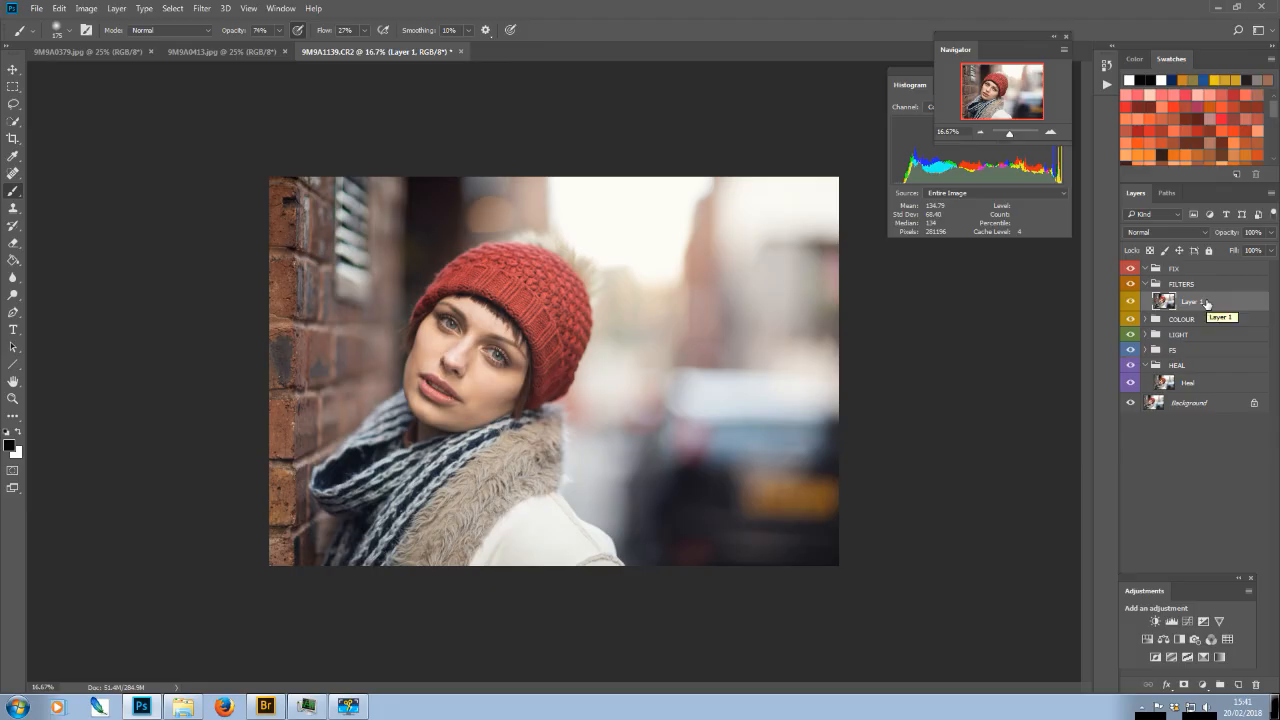
pyautogui.click(203, 9)
pyautogui.moveTo(211, 289)
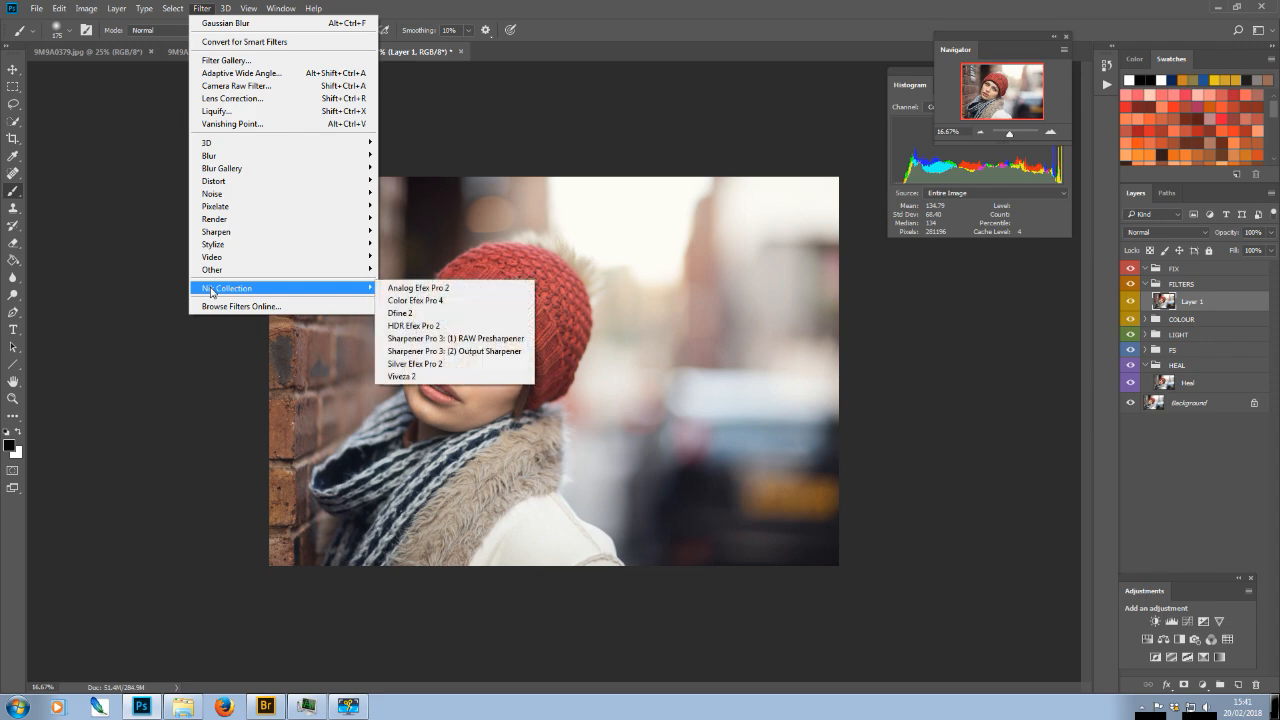
pyautogui.click(422, 300)
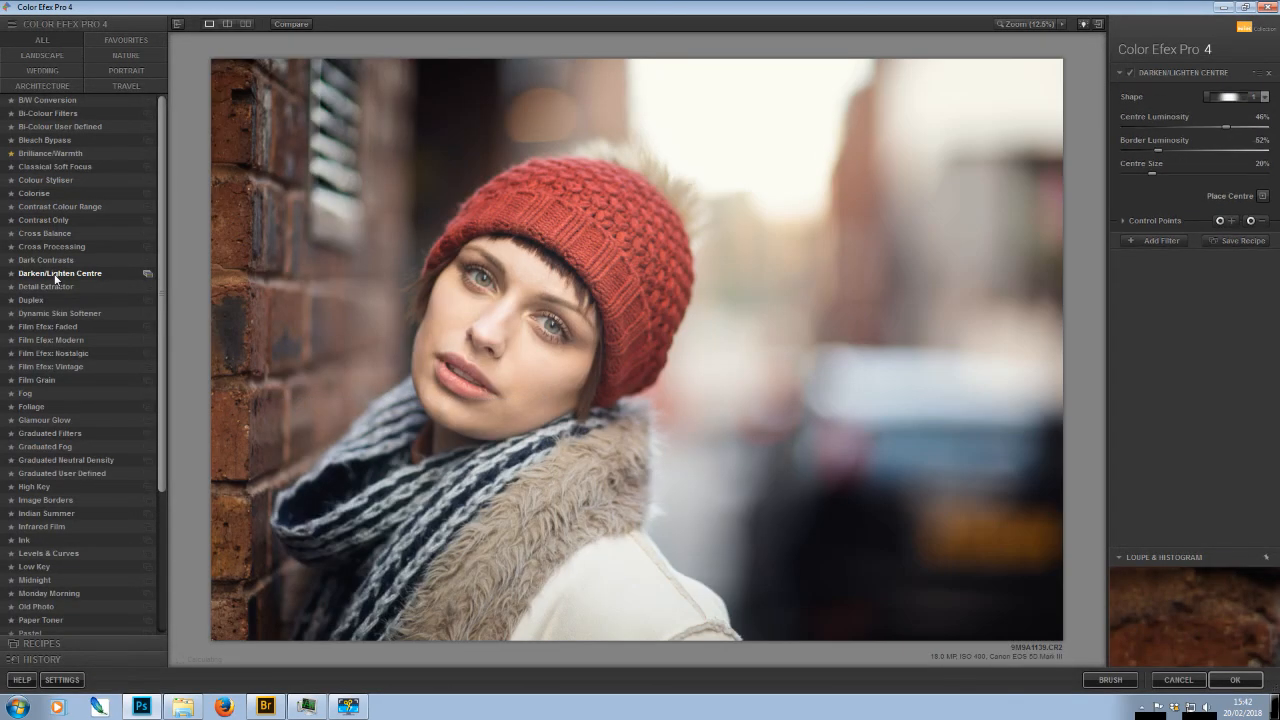
pyautogui.click(55, 276)
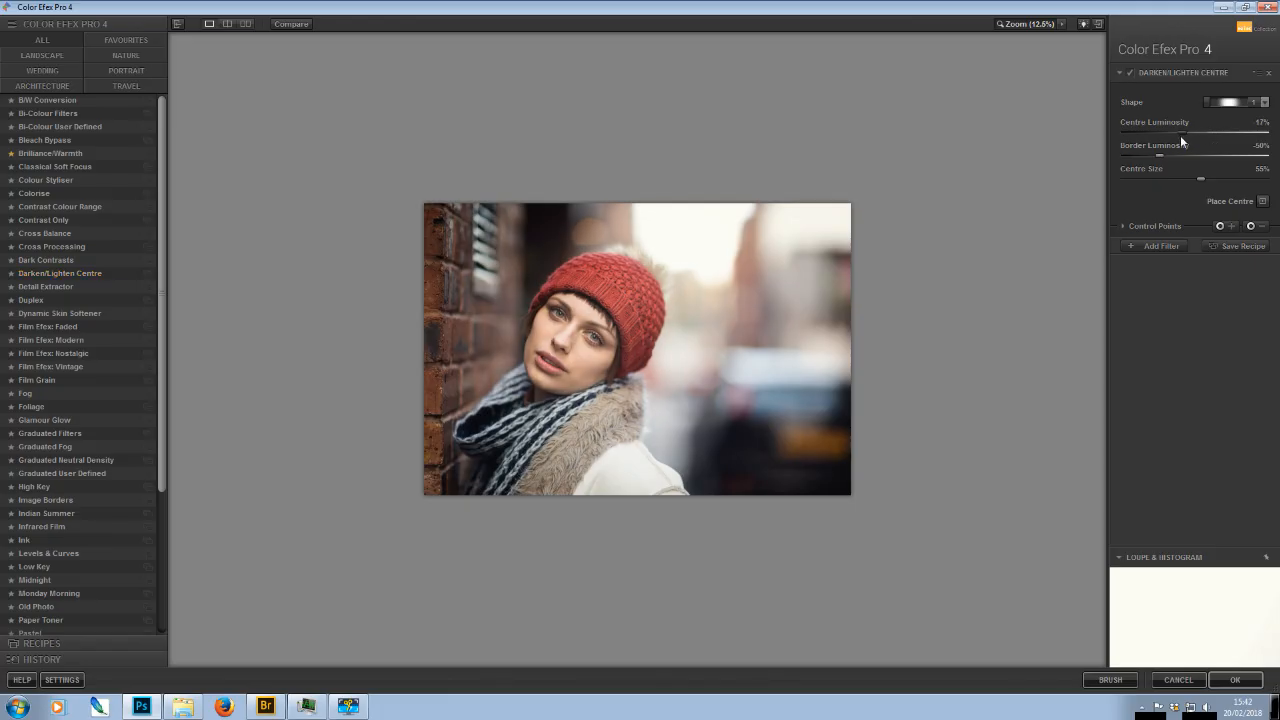
# Set Centre Luminosity, Border Luminosity and Centre Size to 0% and place the effect's centre between the woman's eyes
pyautogui.moveTo(1181, 137); pyautogui.dragTo(1193, 145)
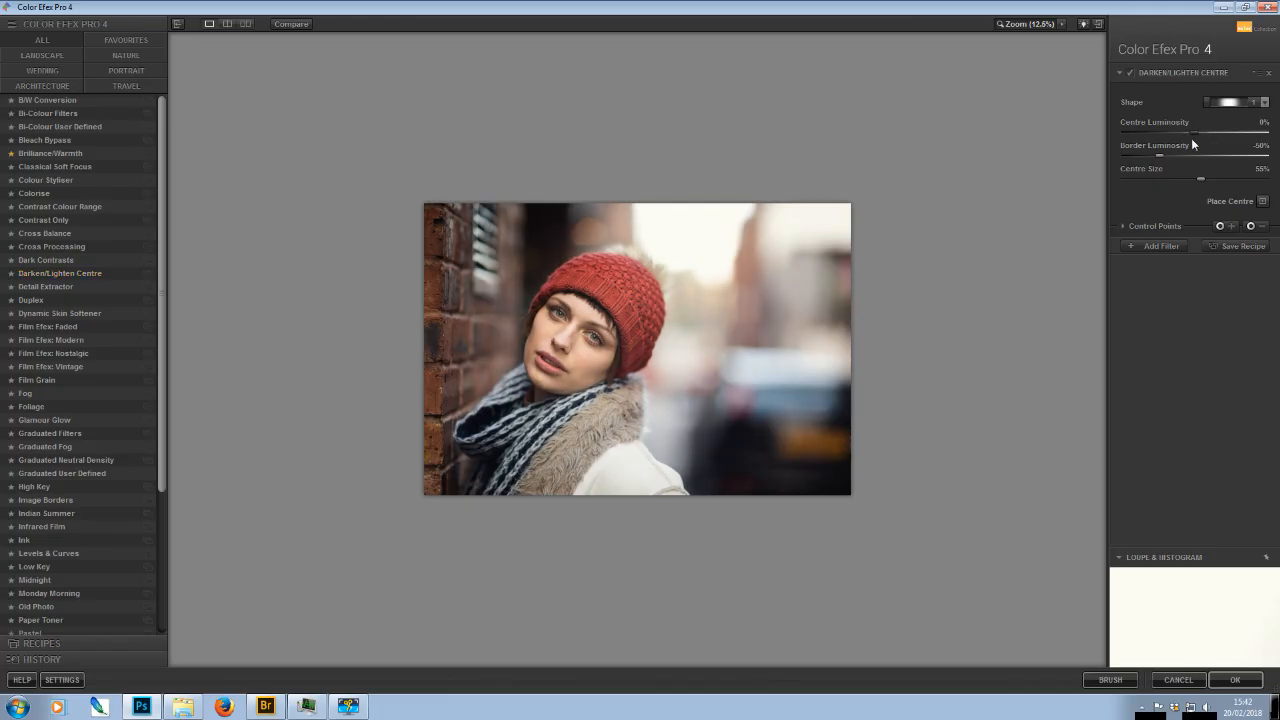
pyautogui.moveTo(1163, 156); pyautogui.dragTo(1199, 154)
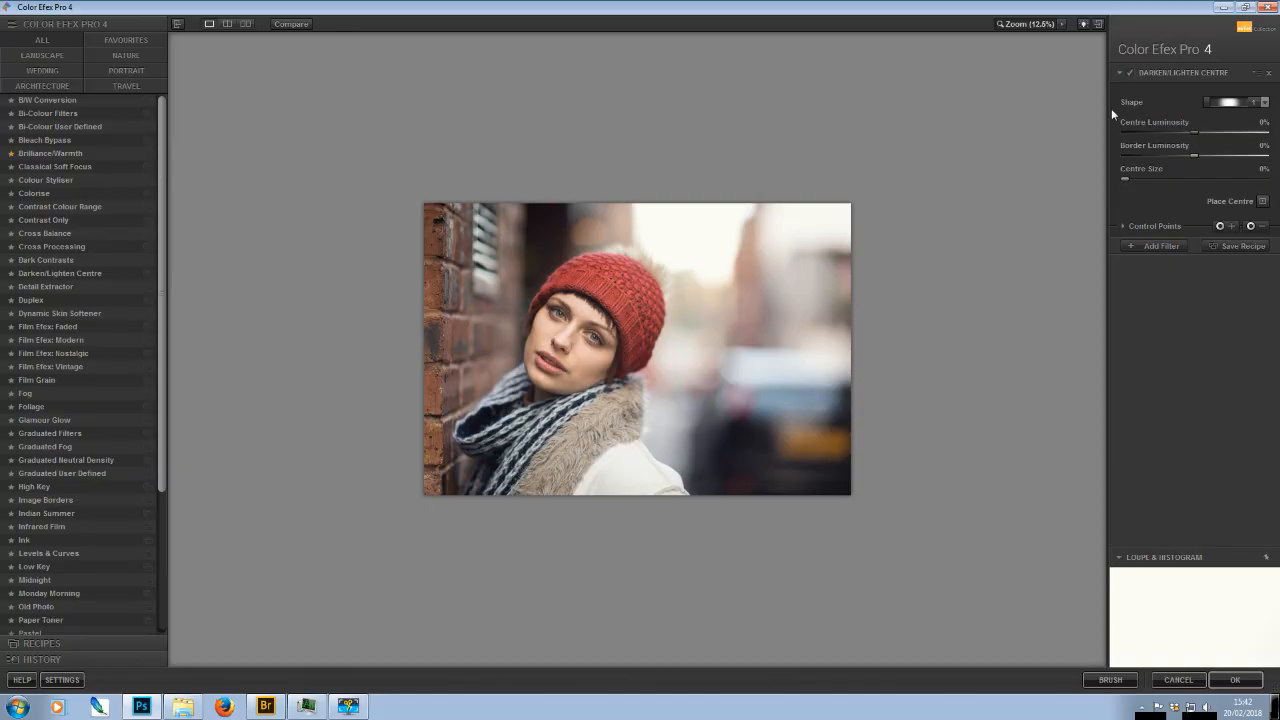
pyautogui.click(1263, 203)
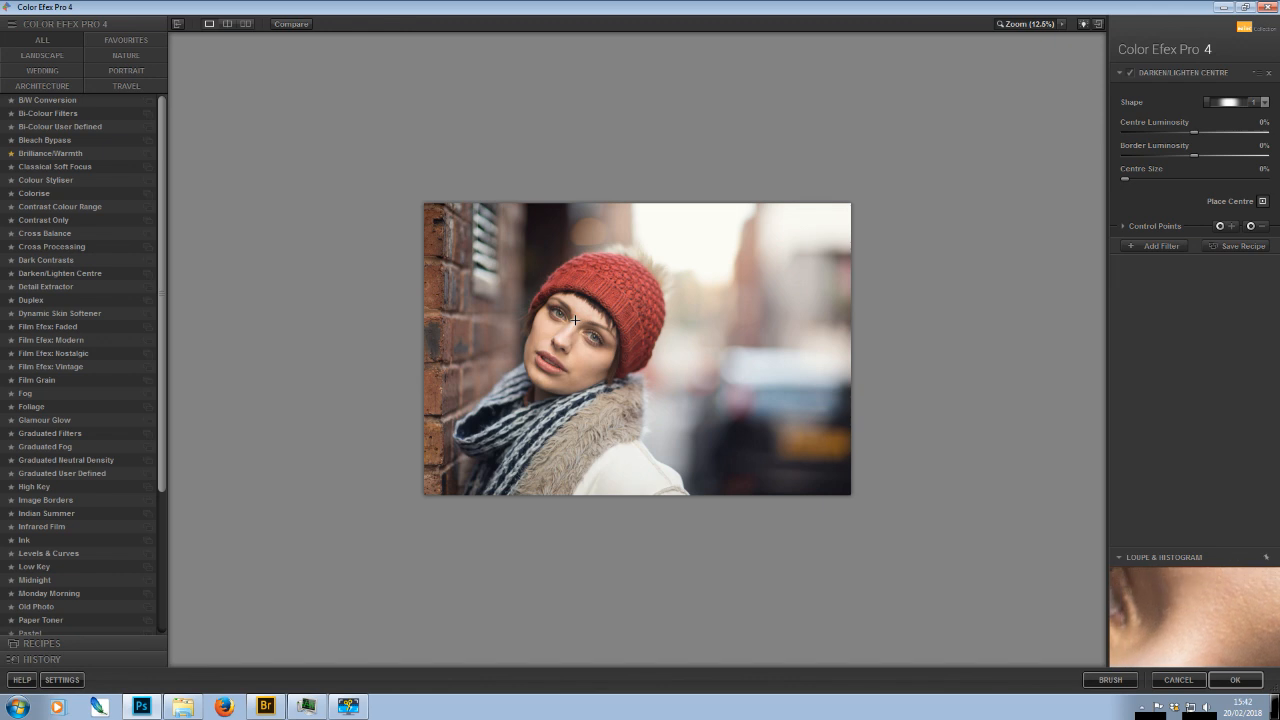
pyautogui.click(575, 320)
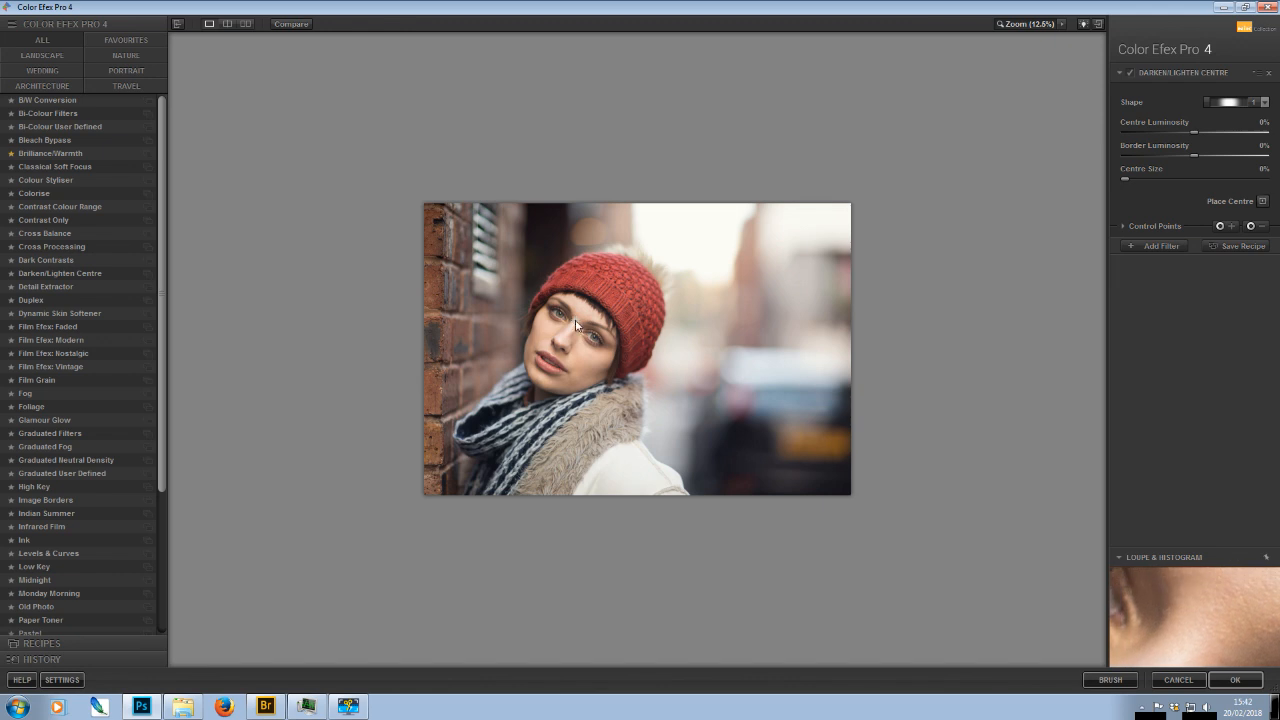
# Try Centre Luminosity up to 100%, settling on 15% to brighten the face slightly
pyautogui.click(1202, 130)
pyautogui.moveTo(1206, 136); pyautogui.dragTo(1271, 138)
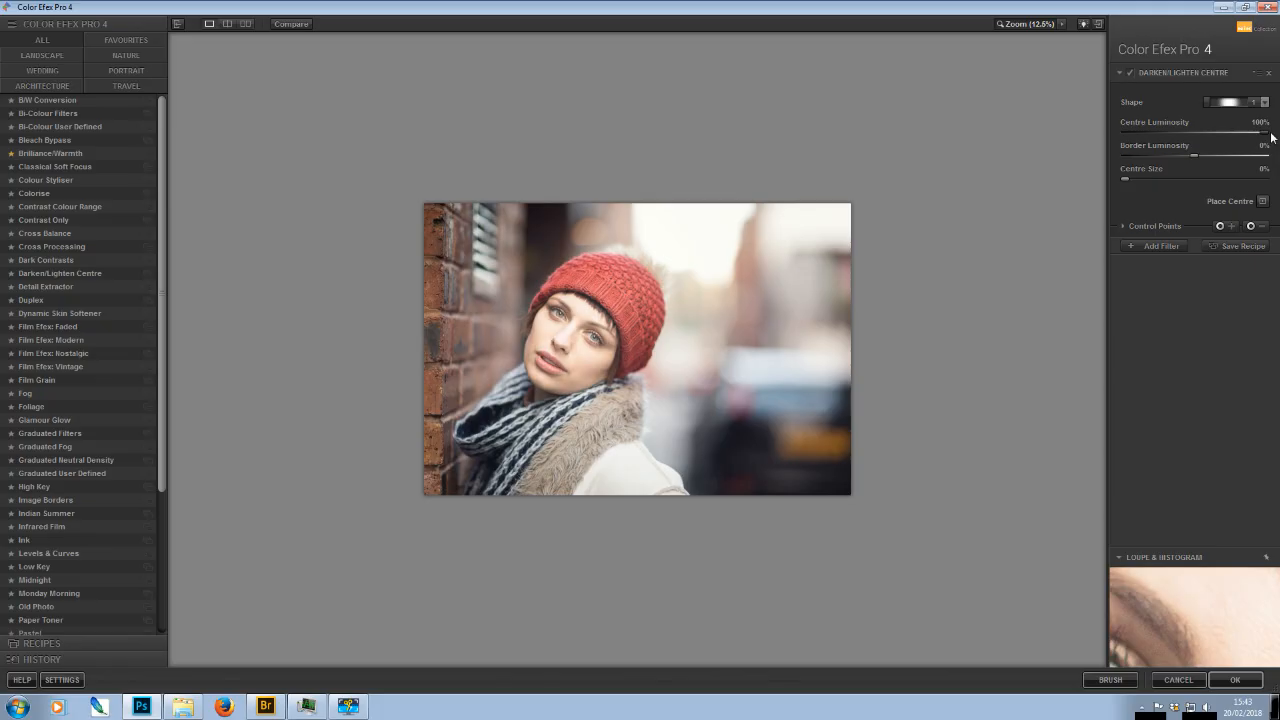
pyautogui.moveTo(1272, 138); pyautogui.dragTo(1241, 134)
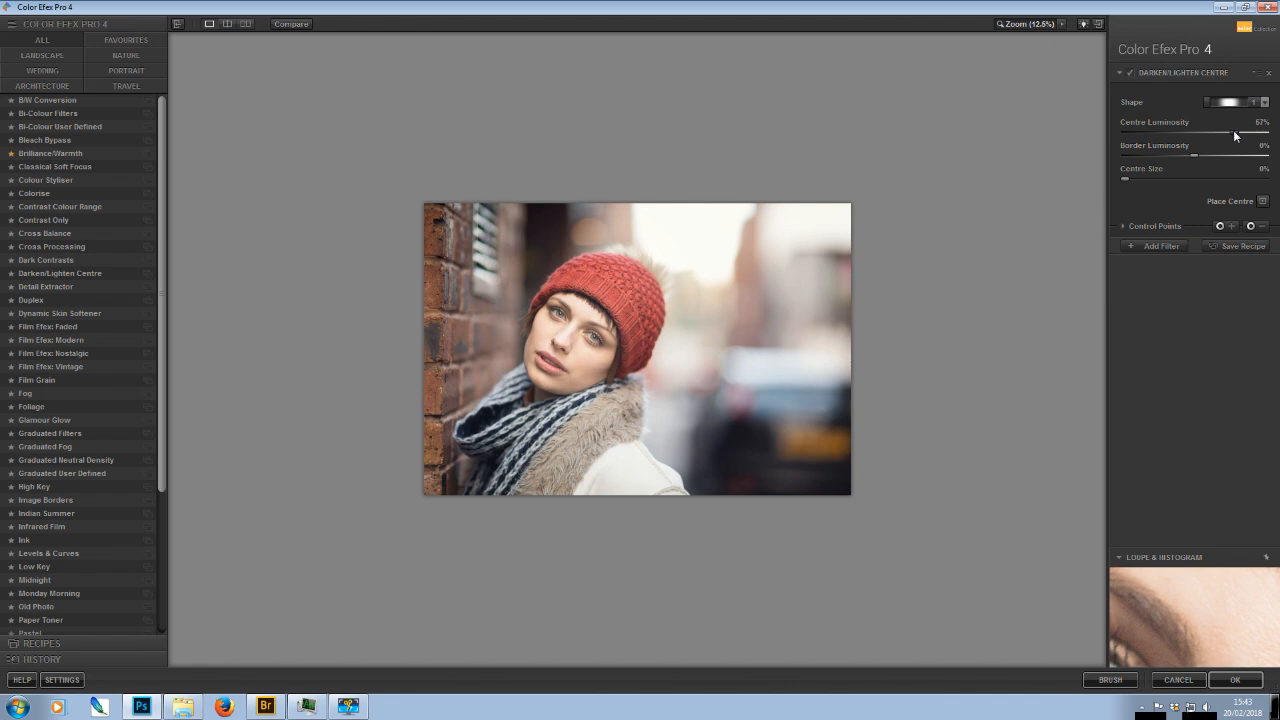
pyautogui.moveTo(1229, 134)
pyautogui.mouseDown()
pyautogui.moveTo(1193, 128)
pyautogui.moveTo(1218, 131)
pyautogui.mouseUp()
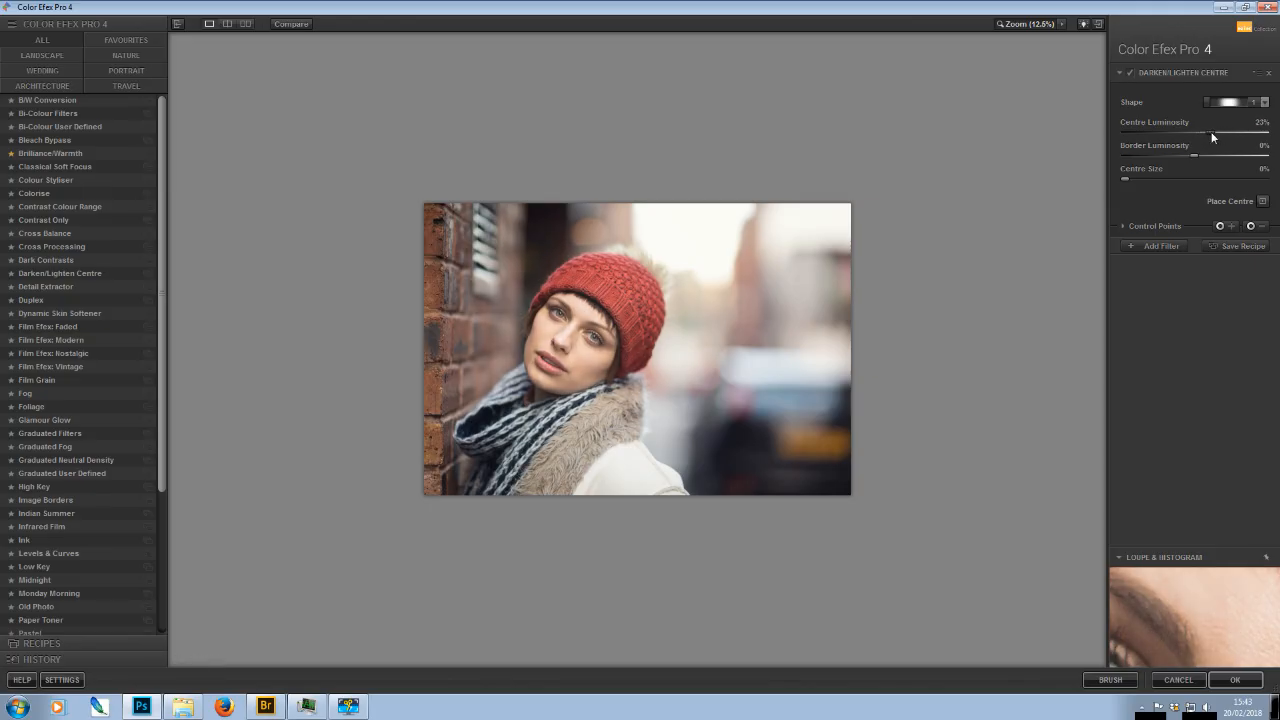
pyautogui.moveTo(1210, 131); pyautogui.dragTo(1205, 132)
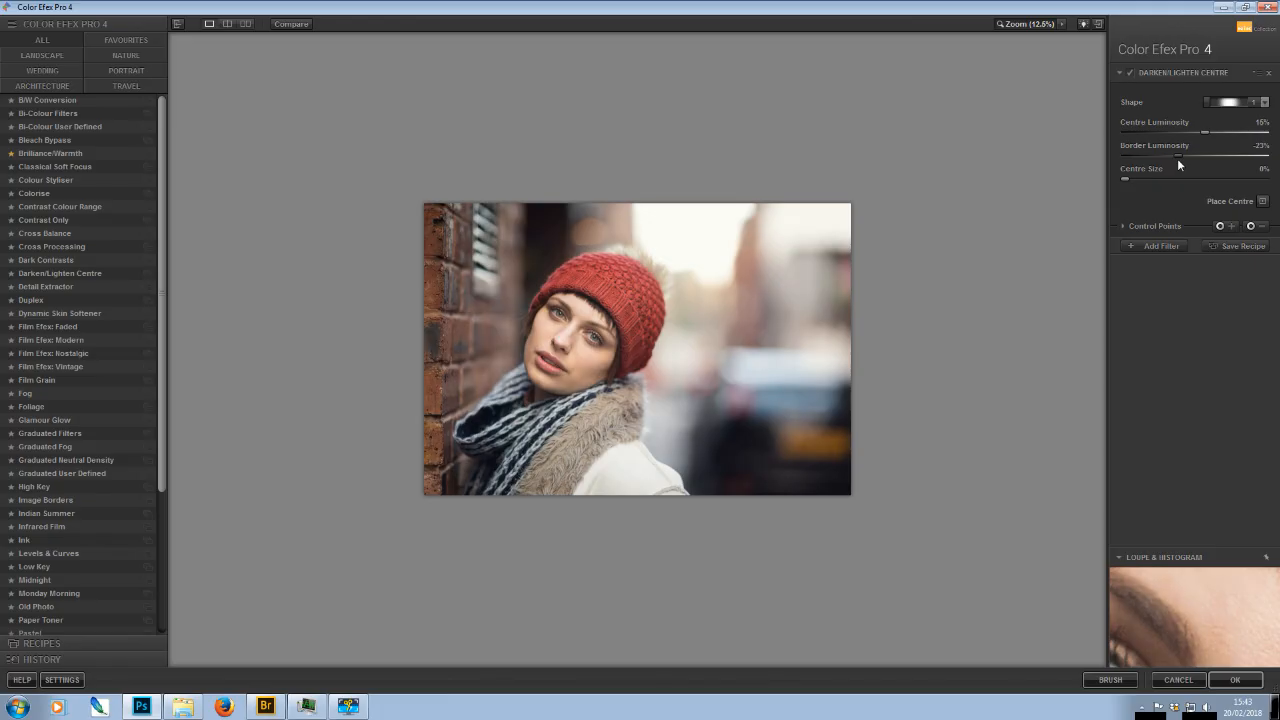
# Set the Border Luminosity to -10% to darken the area around the face slightly
pyautogui.moveTo(1177, 158)
pyautogui.mouseDown()
pyautogui.moveTo(1143, 161)
pyautogui.moveTo(1193, 156)
pyautogui.mouseUp()
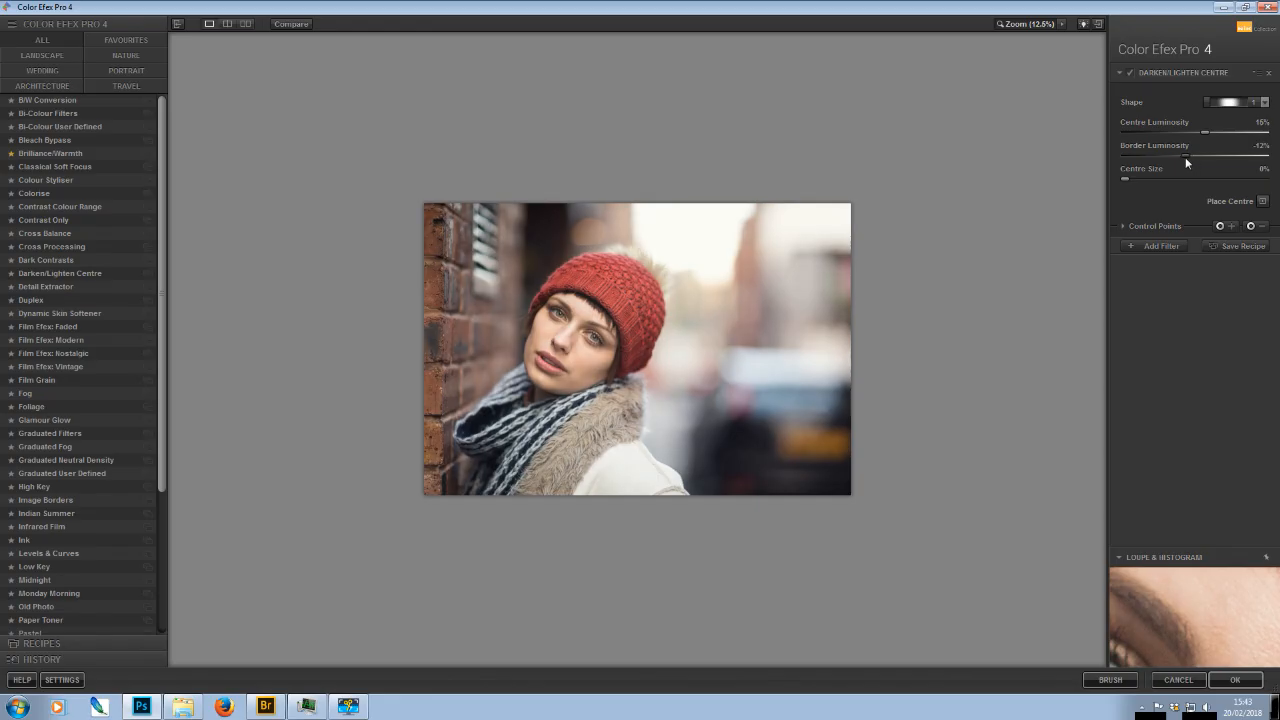
pyautogui.moveTo(1185, 157); pyautogui.dragTo(1179, 158)
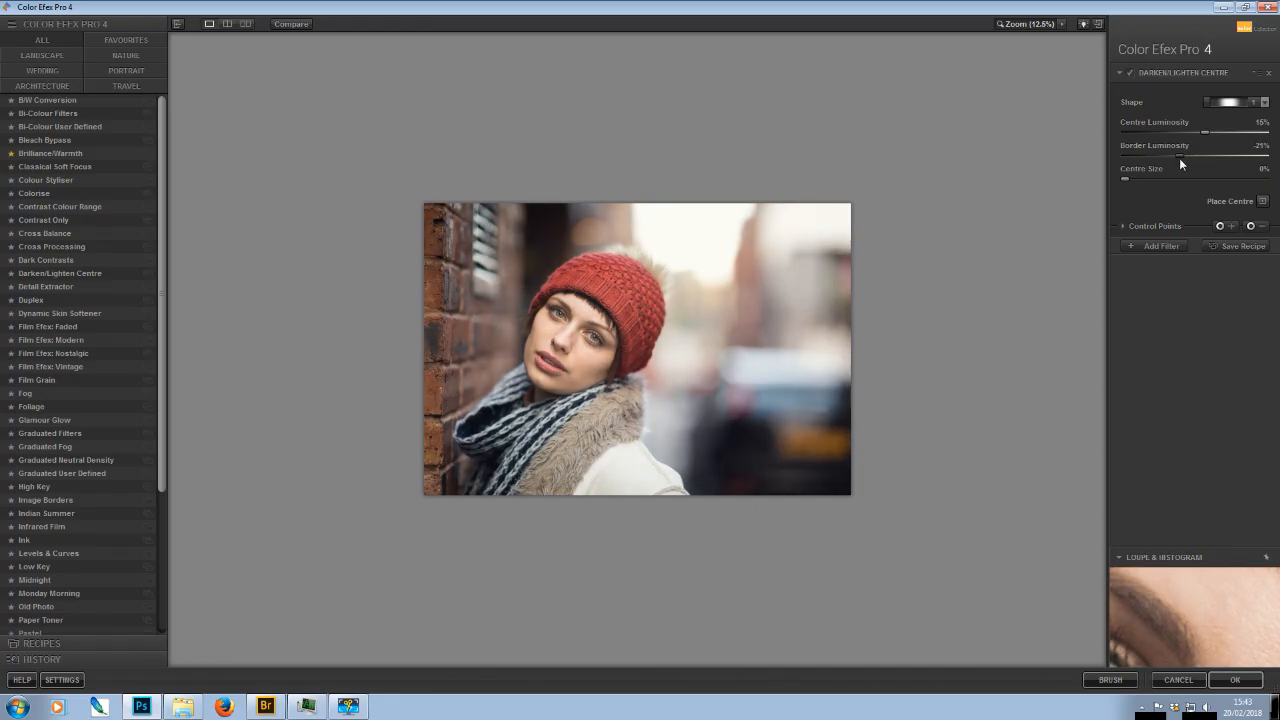
pyautogui.moveTo(1179, 158); pyautogui.dragTo(1185, 156)
pyautogui.moveTo(1185, 156); pyautogui.dragTo(1191, 156)
# Enlarge the Centre Size so the brightening spreads around the face, and apply the Darken/Lighten Centre filter to the image
pyautogui.moveTo(1125, 180); pyautogui.dragTo(1147, 180)
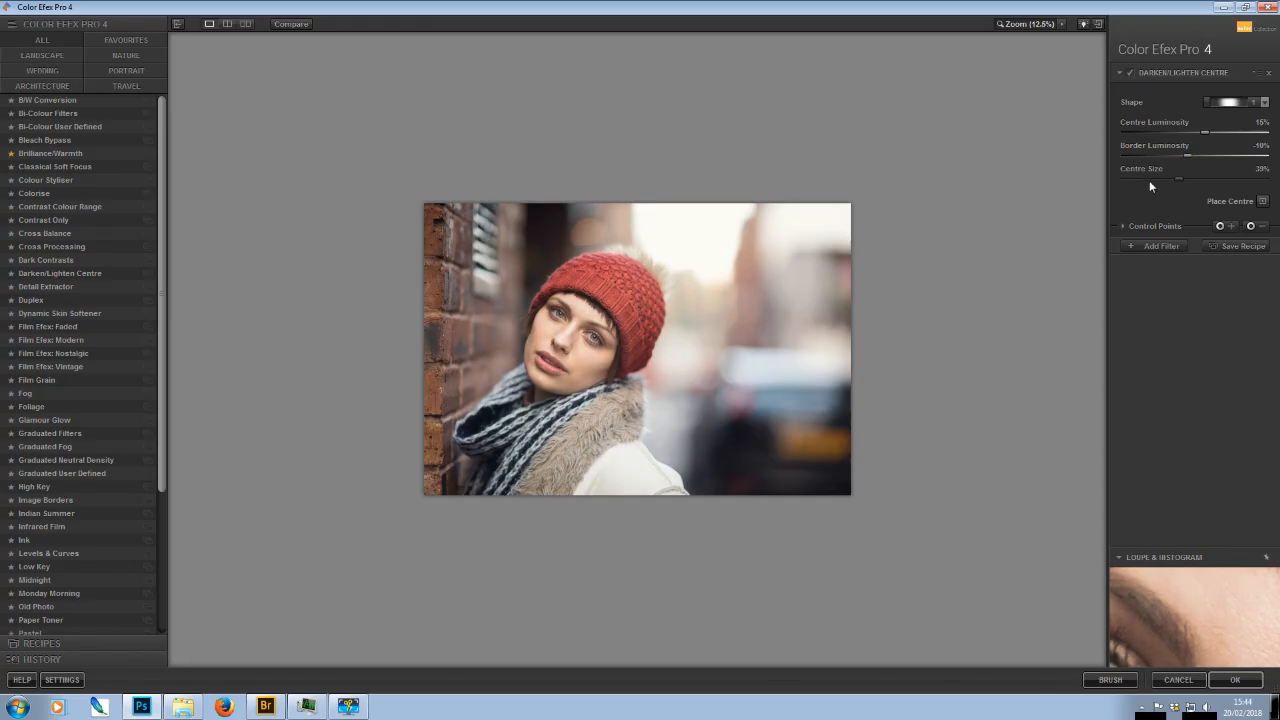
pyautogui.moveTo(1125, 180); pyautogui.dragTo(1189, 178)
pyautogui.moveTo(1187, 182); pyautogui.dragTo(1215, 178)
pyautogui.moveTo(1168, 180); pyautogui.dragTo(1168, 183)
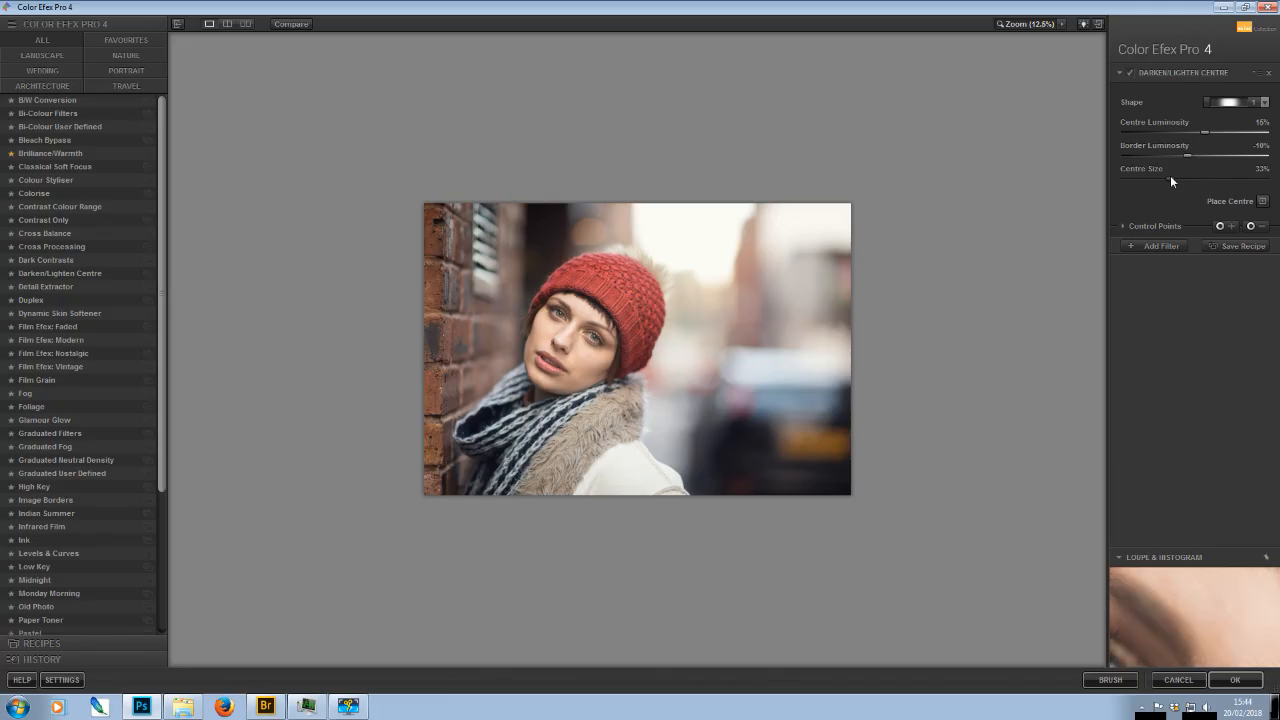
pyautogui.moveTo(1170, 179); pyautogui.dragTo(1167, 182)
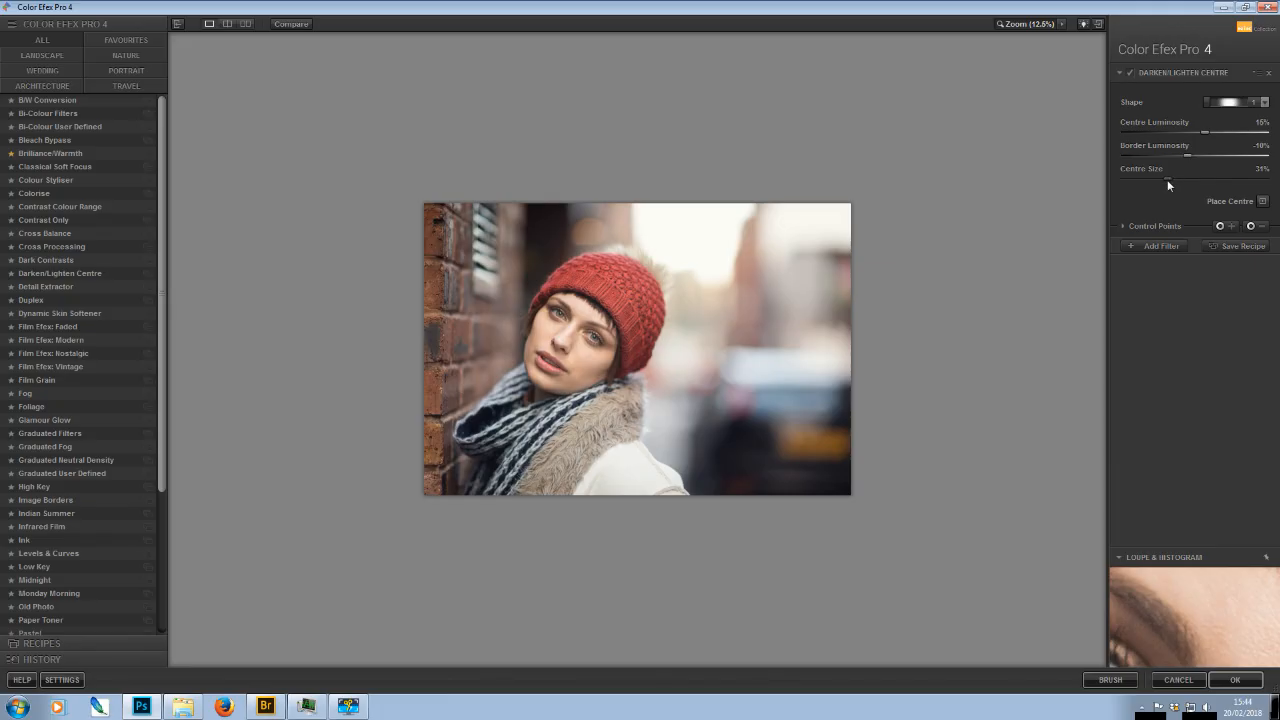
pyautogui.moveTo(1172, 179); pyautogui.dragTo(1177, 180)
pyautogui.moveTo(1178, 180); pyautogui.dragTo(1179, 182)
pyautogui.click(1234, 679)
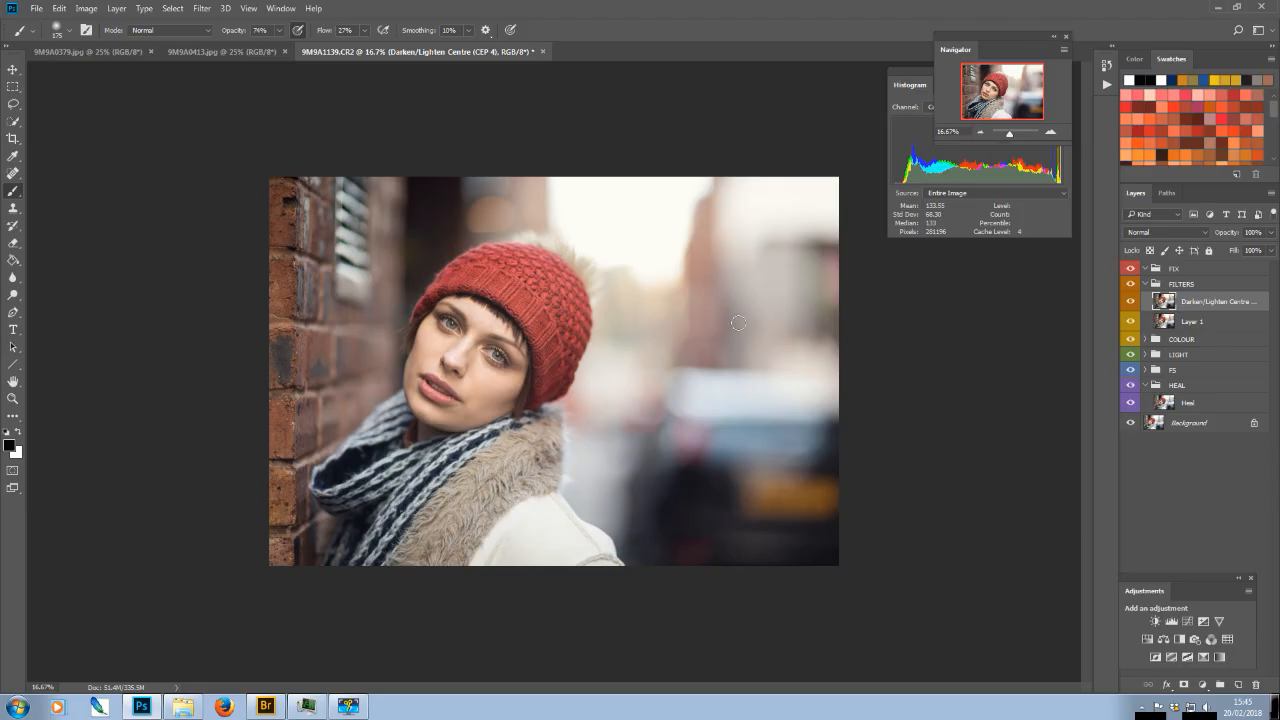
# Compare the portrait with and without the Darken/Lighten Centre layer, both at full view and closer up, leaving the layer visible
pyautogui.click(1131, 302)
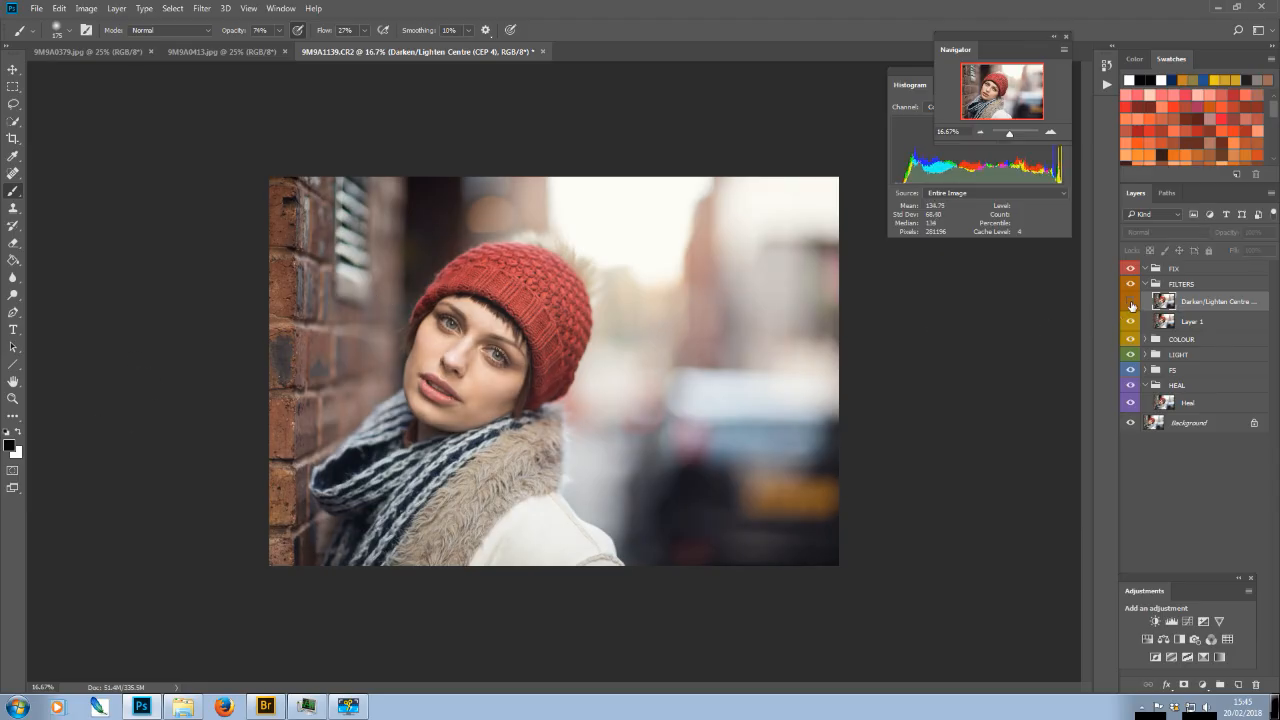
pyautogui.click(1131, 302)
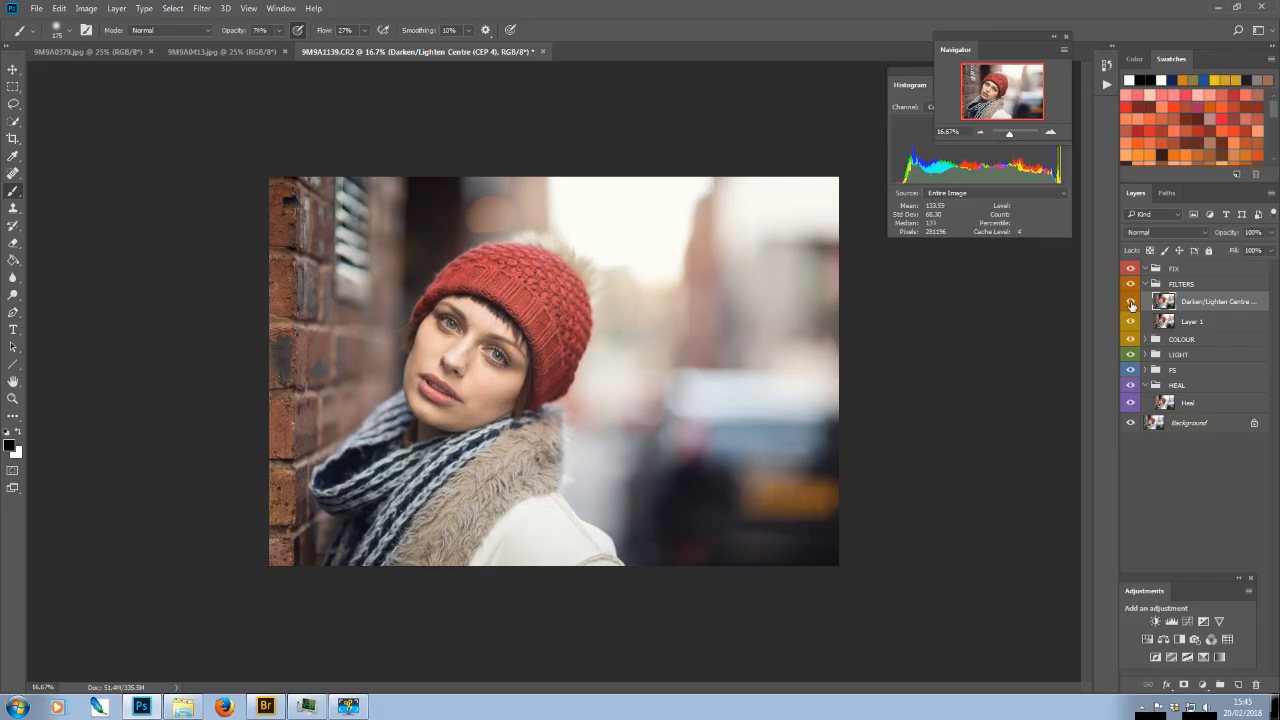
pyautogui.click(1131, 302)
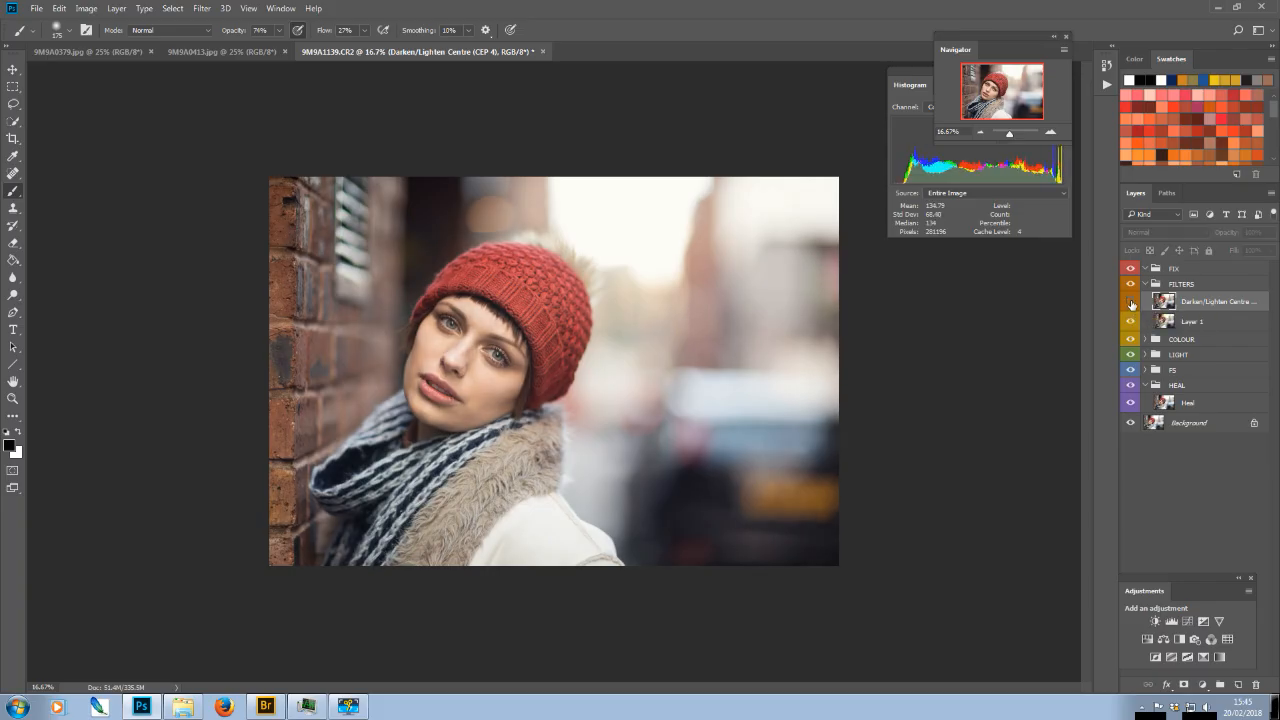
pyautogui.click(1131, 302)
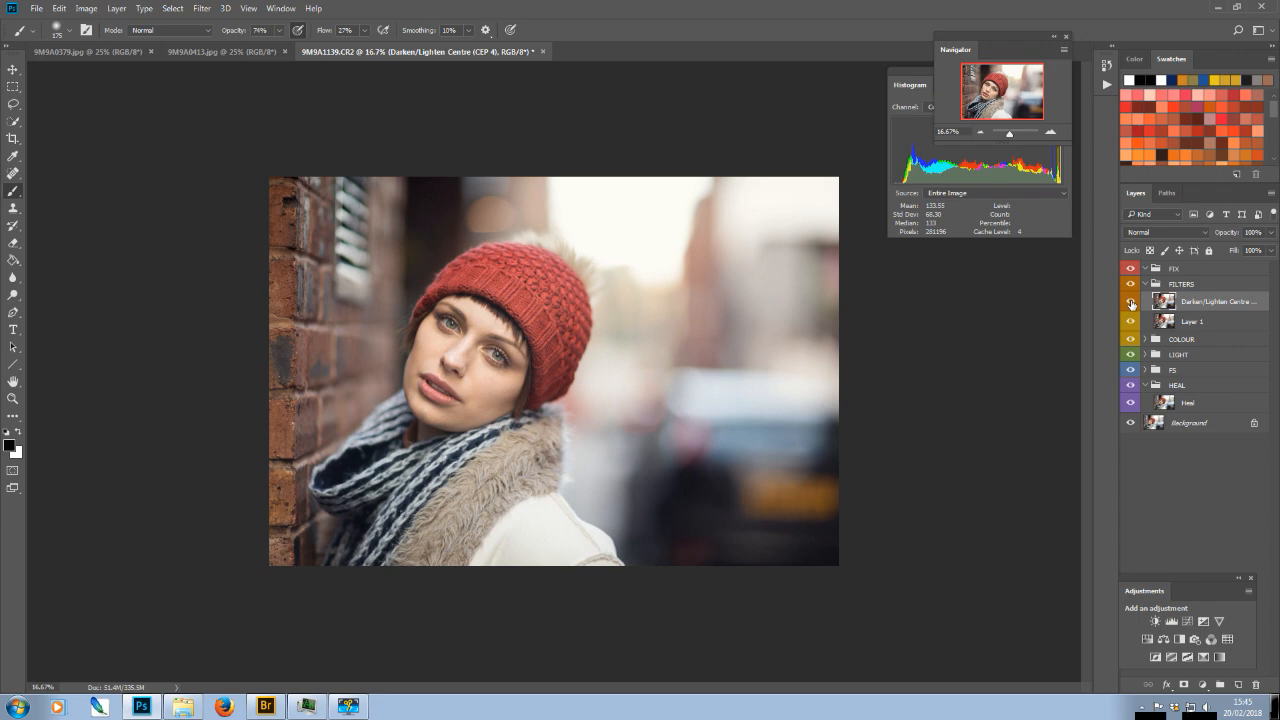
pyautogui.hotkey('ctrl', '+')
pyautogui.click(1131, 302)
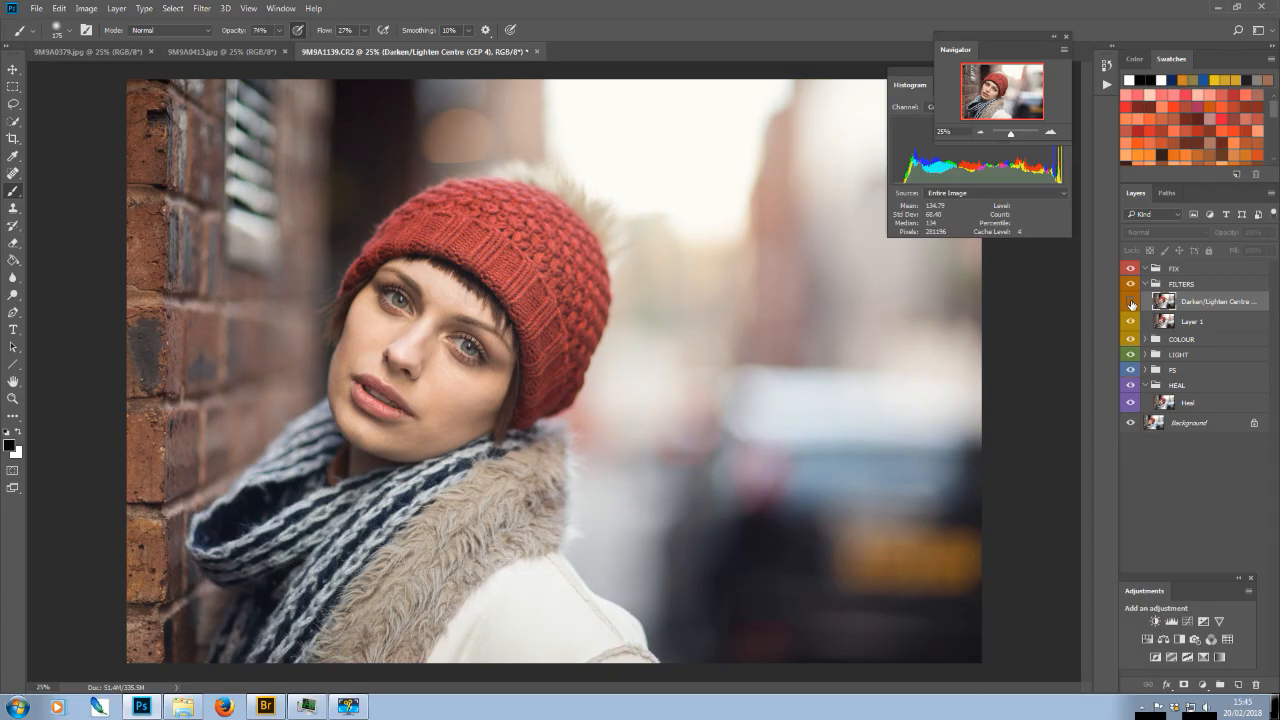
pyautogui.click(1131, 302)
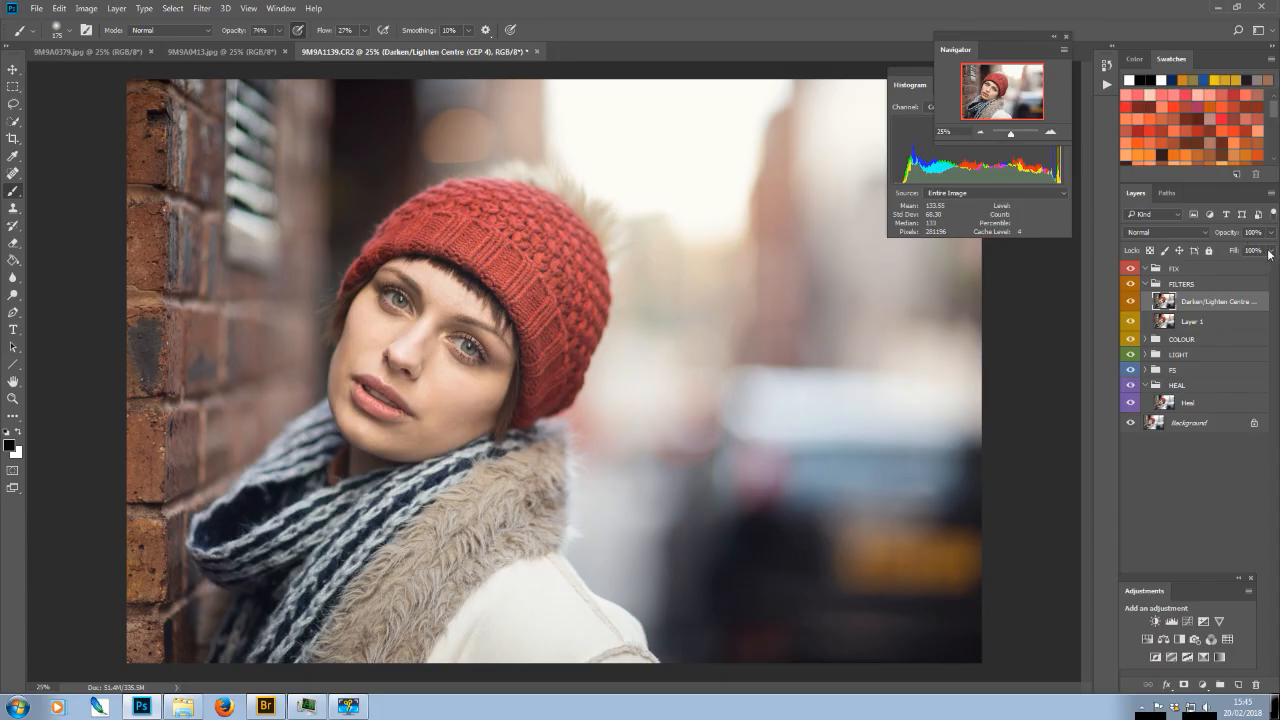
pyautogui.hotkey('ctrl', '-')
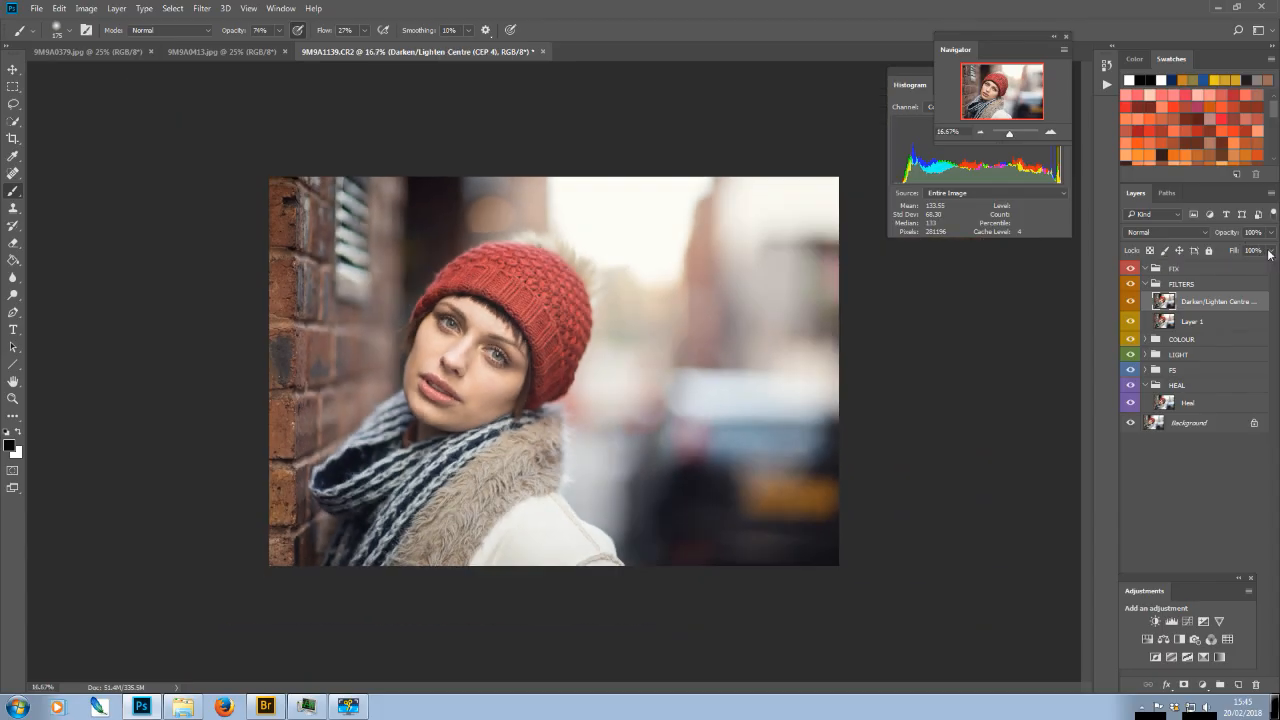
# Reduce the Darken/Lighten Centre layer's opacity to about 49%
pyautogui.click(1271, 232)
pyautogui.moveTo(1268, 249); pyautogui.dragTo(1195, 268)
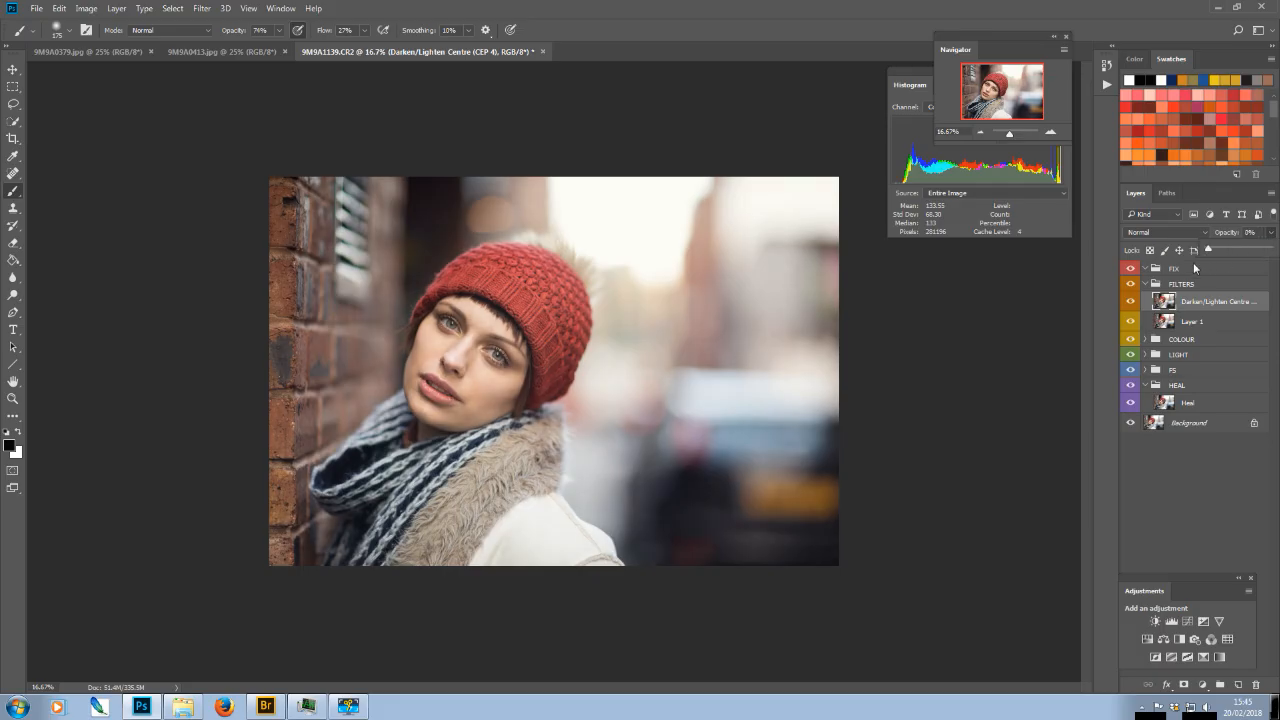
pyautogui.moveTo(1209, 248); pyautogui.dragTo(1226, 246)
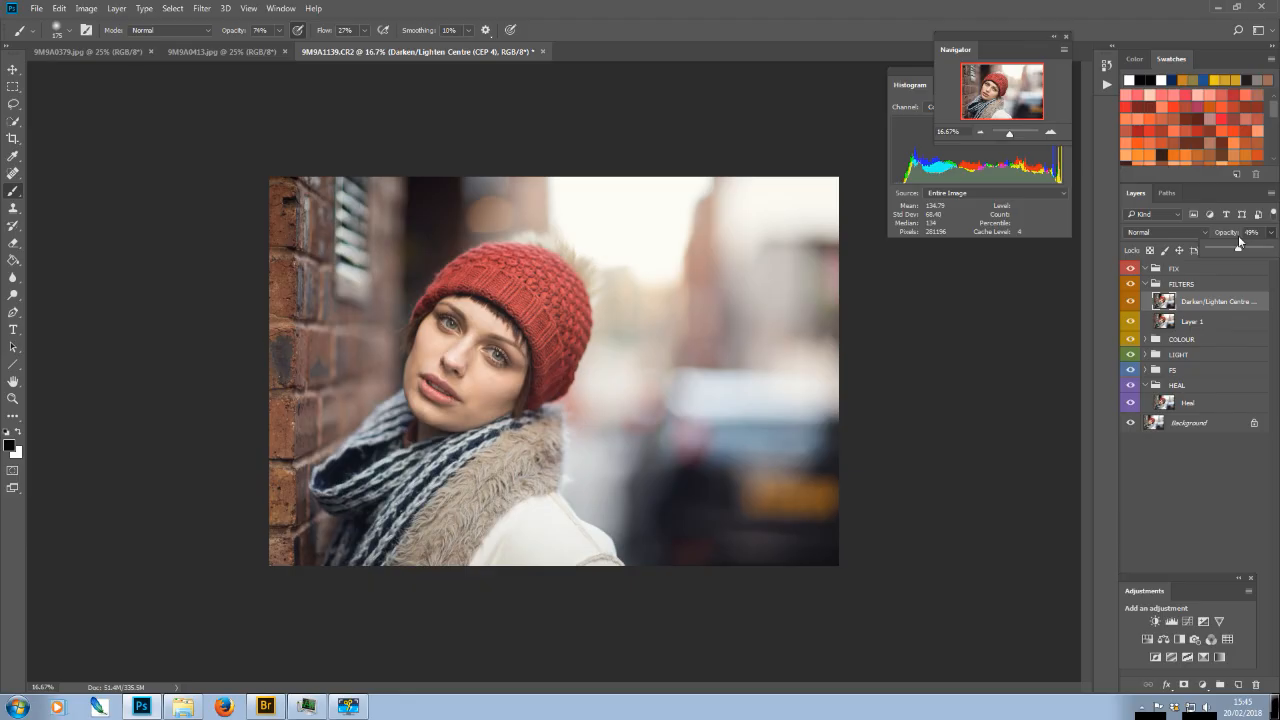
pyautogui.moveTo(1231, 248); pyautogui.dragTo(1236, 251)
# Collapse the FILTERS and HEAL groups and stamp all visible layers into a new layer between the FIX and FILTERS groups
pyautogui.click(1146, 287)
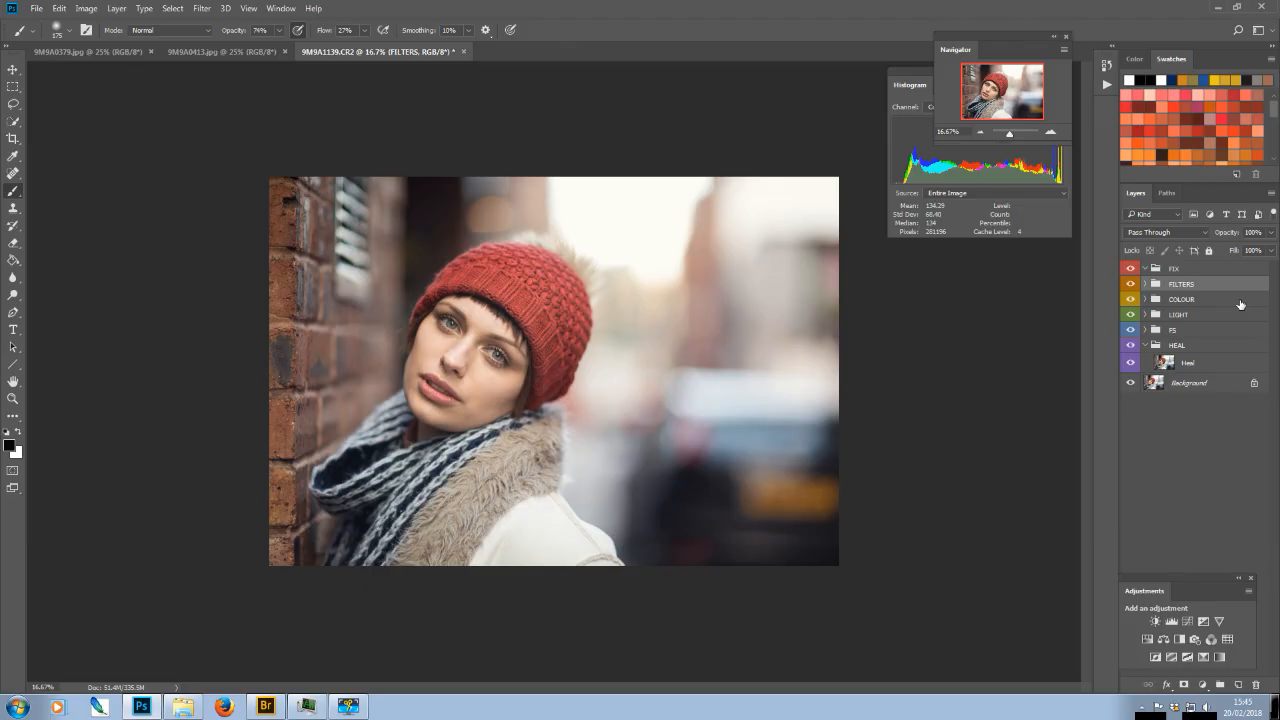
pyautogui.hotkey('ctrl', '-')
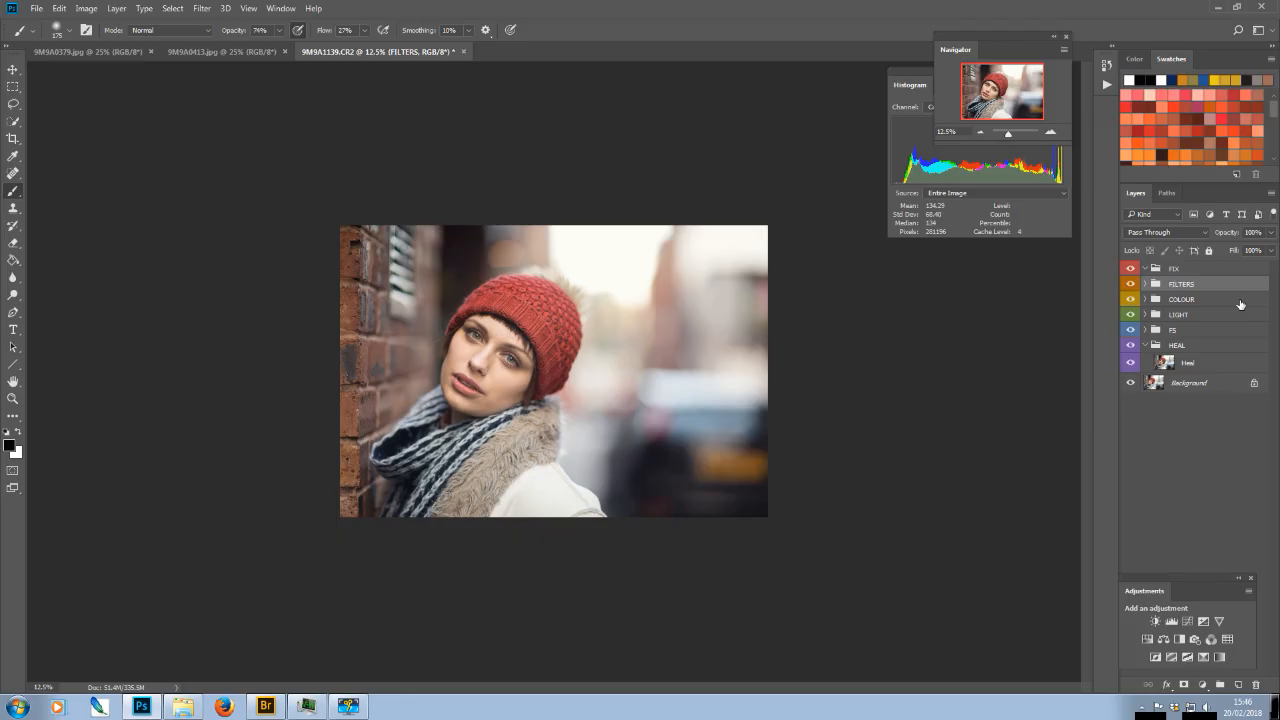
pyautogui.click(1145, 345)
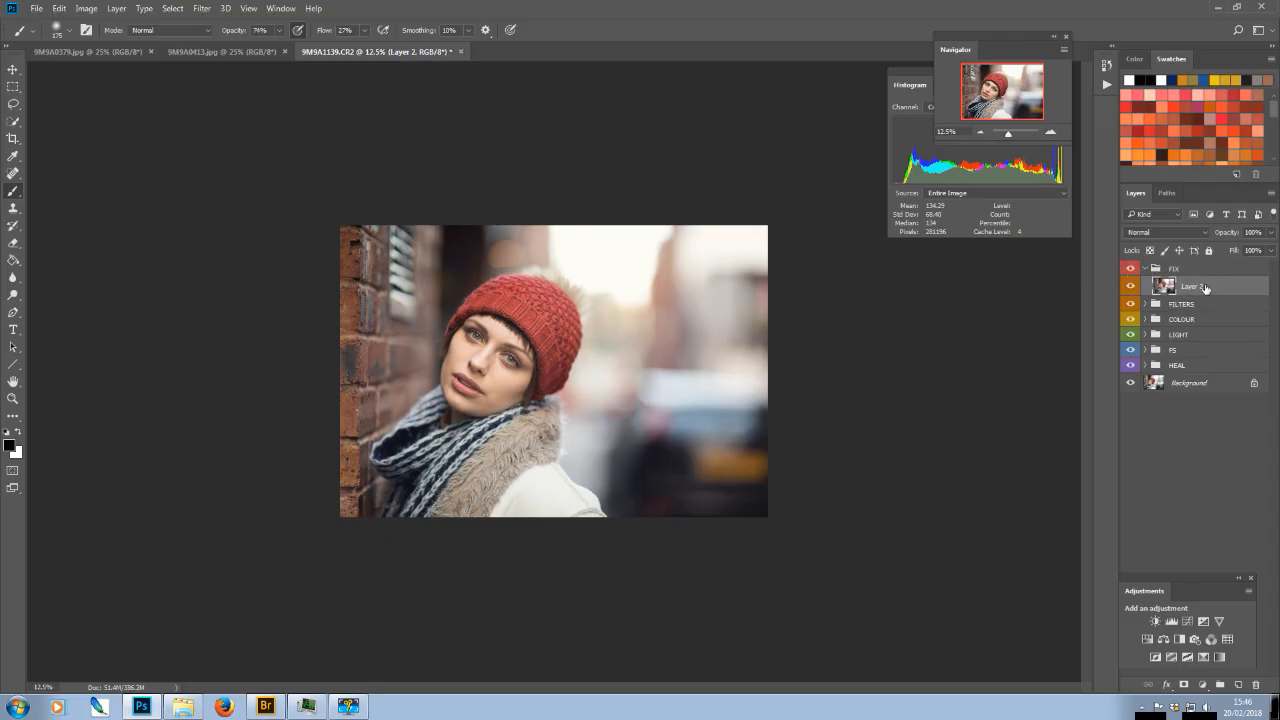
# Apply an Exposure adjustment to the stamped layer with Gamma Correction set to 0.96, after trying darker and lighter gamma settings
pyautogui.hotkey('ctrl', '+')
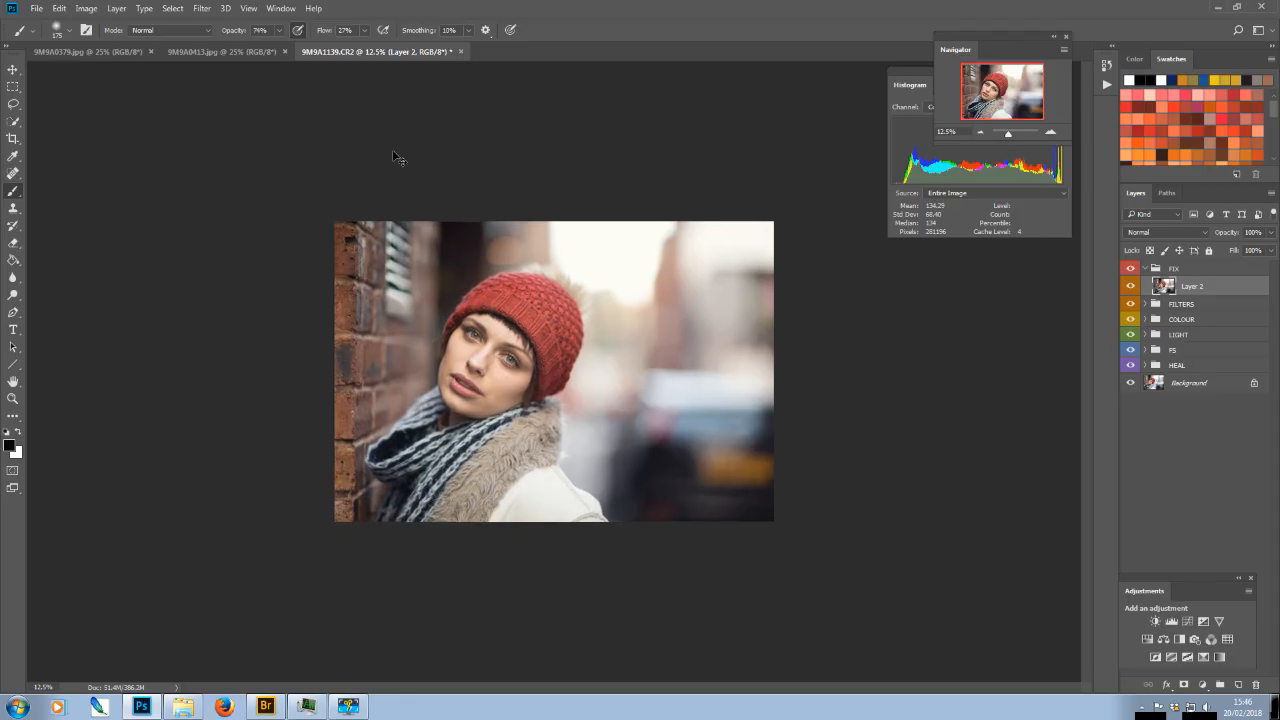
pyautogui.click(86, 8)
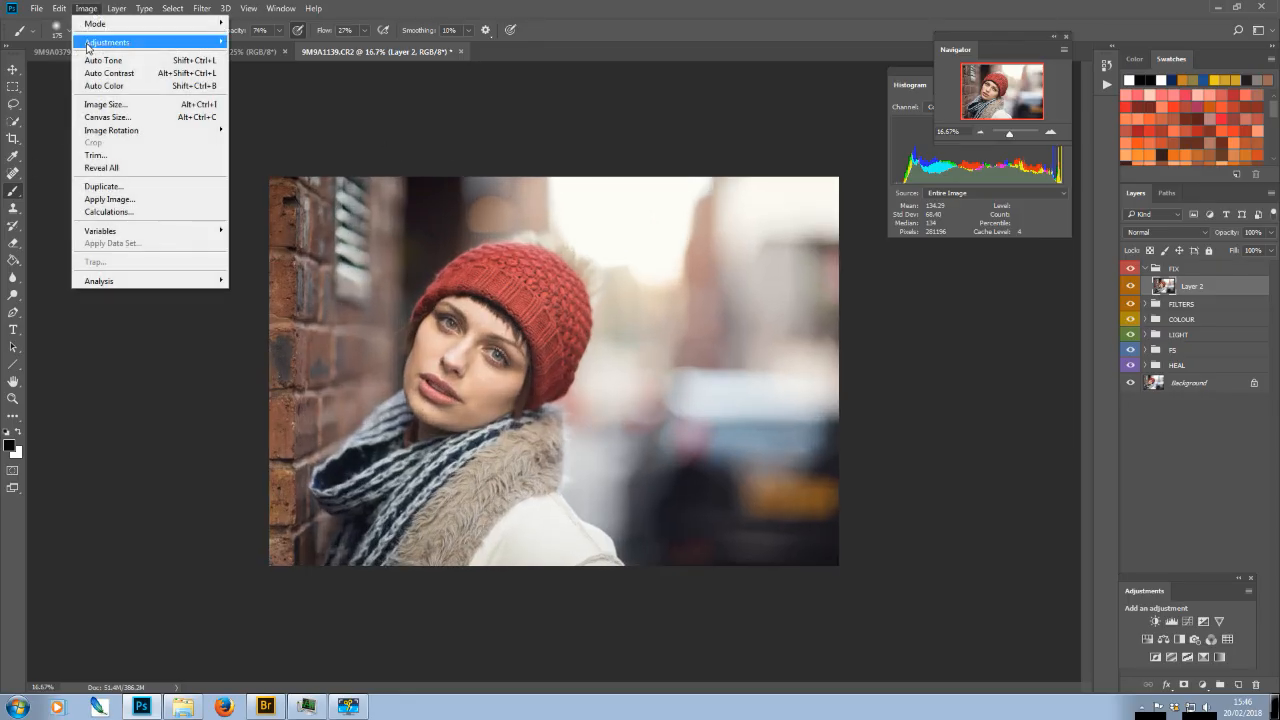
pyautogui.moveTo(92, 44)
pyautogui.click(259, 85)
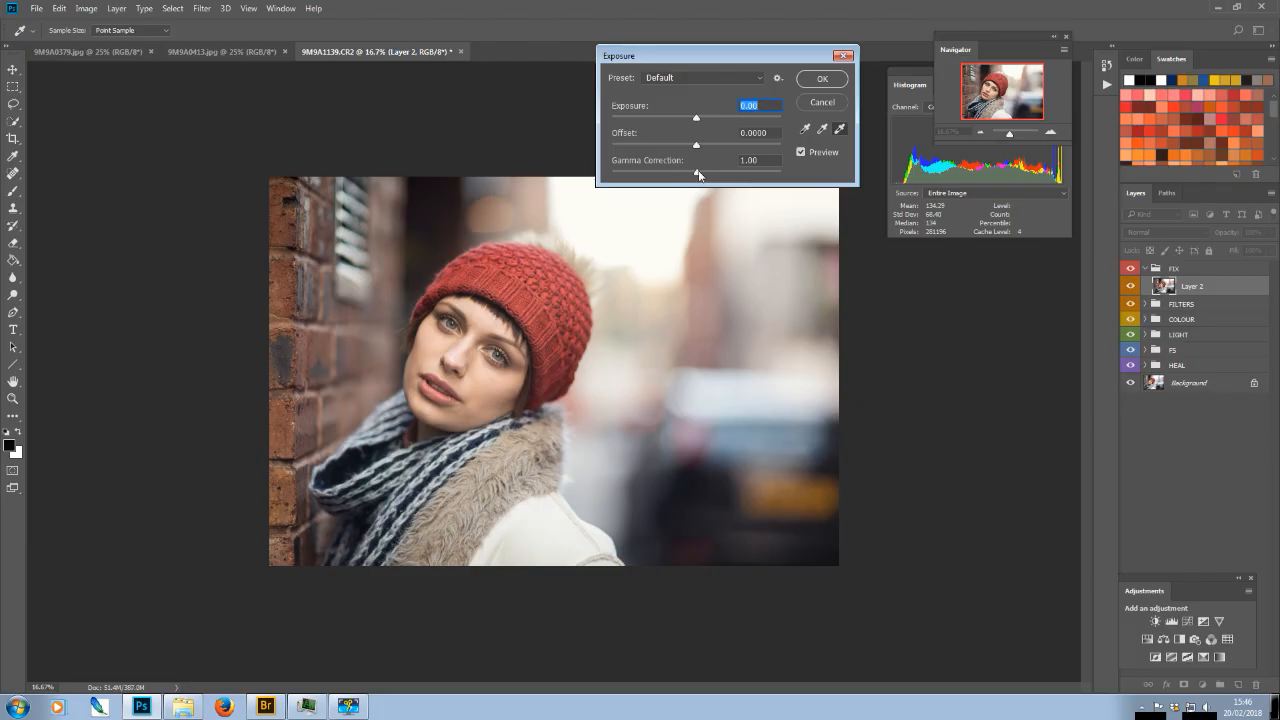
pyautogui.click(697, 174)
pyautogui.moveTo(697, 174); pyautogui.dragTo(707, 177)
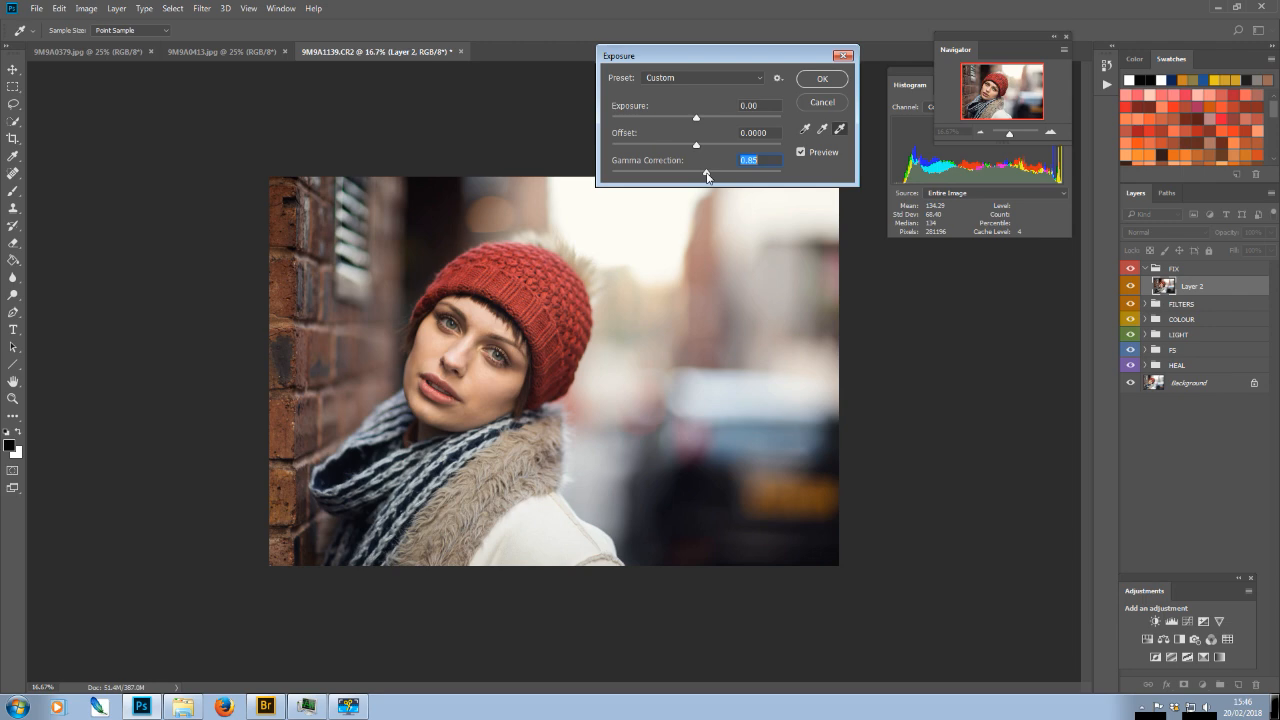
pyautogui.moveTo(707, 177); pyautogui.dragTo(686, 178)
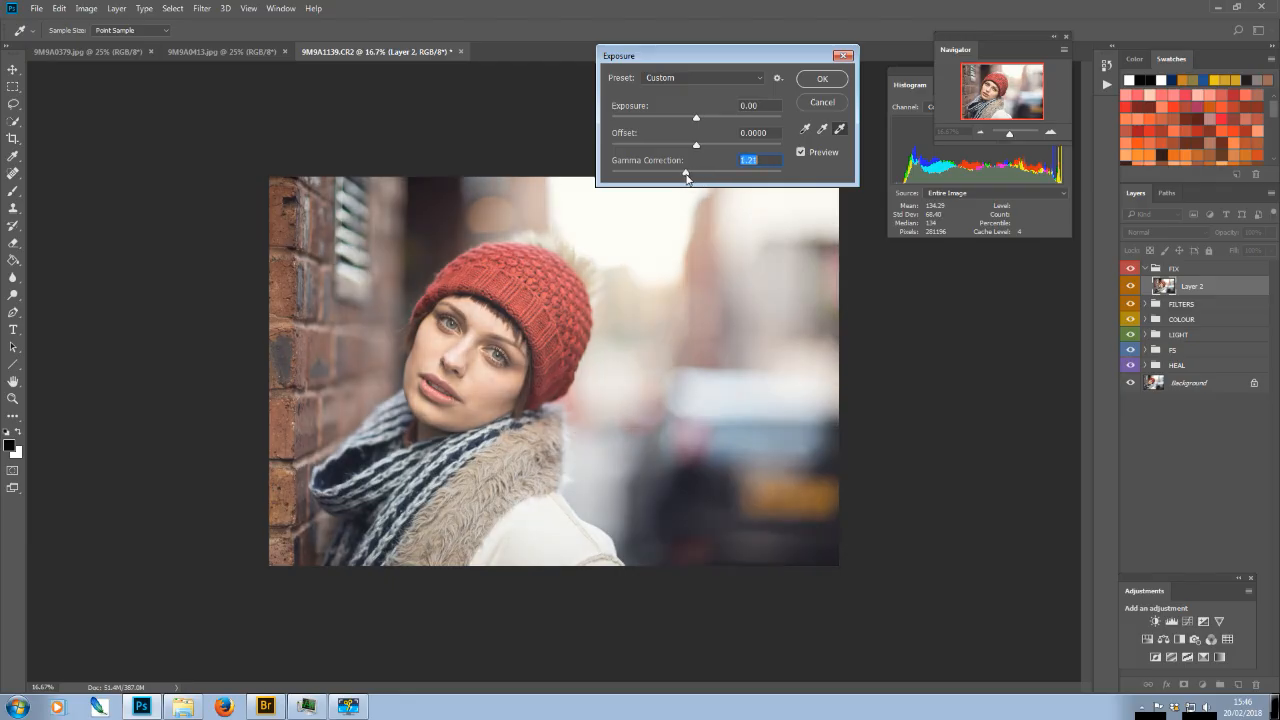
pyautogui.moveTo(686, 177); pyautogui.dragTo(746, 174)
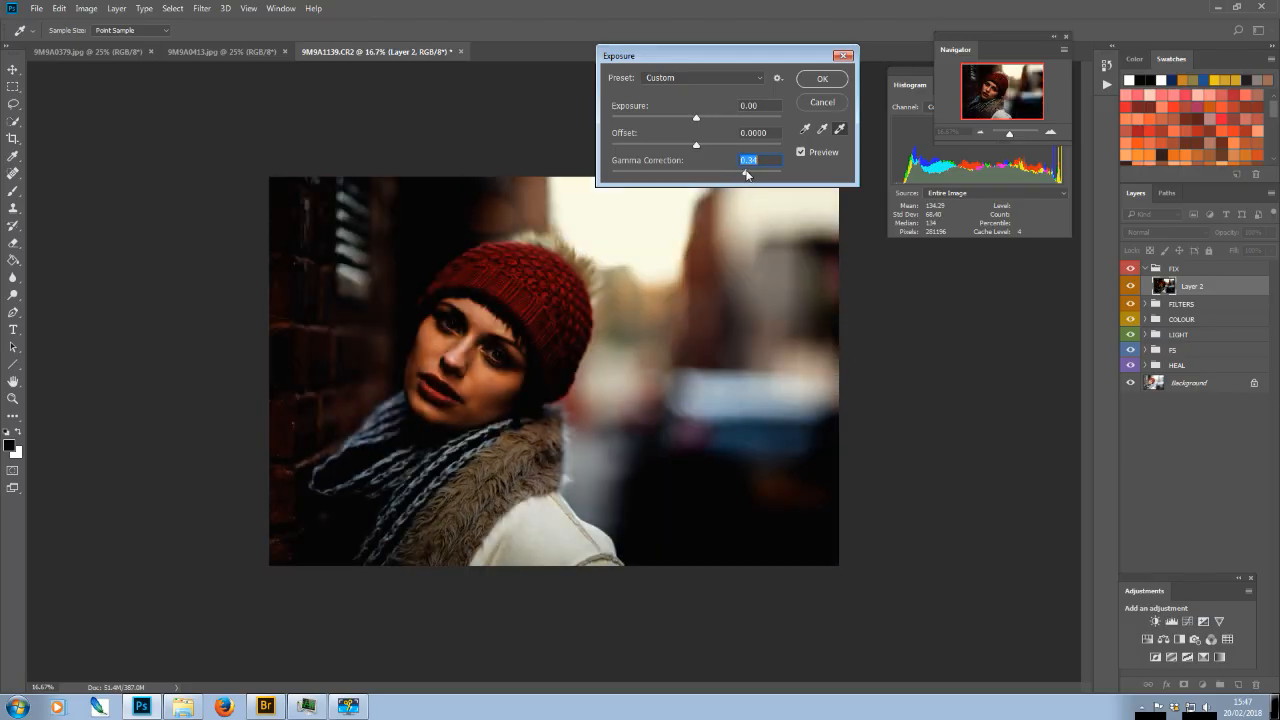
pyautogui.moveTo(746, 174); pyautogui.dragTo(702, 175)
pyautogui.moveTo(702, 175); pyautogui.dragTo(703, 176)
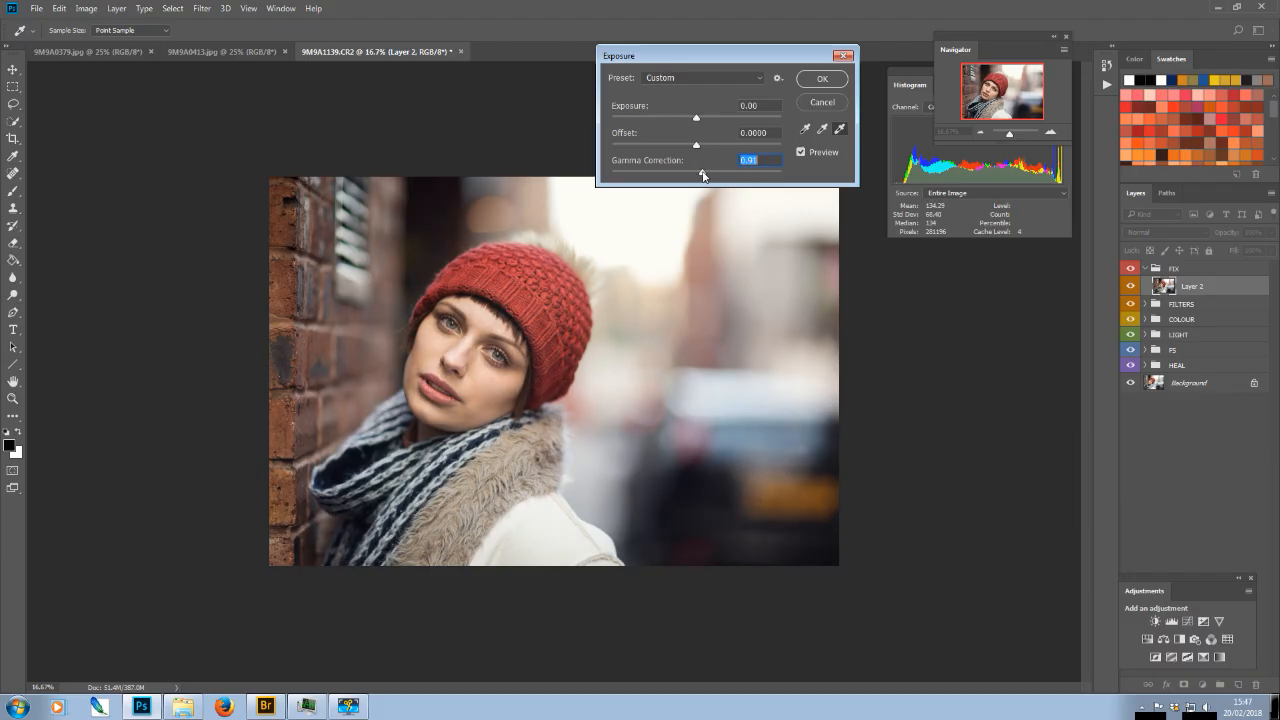
pyautogui.moveTo(703, 175); pyautogui.dragTo(701, 179)
pyautogui.moveTo(701, 179); pyautogui.dragTo(701, 178)
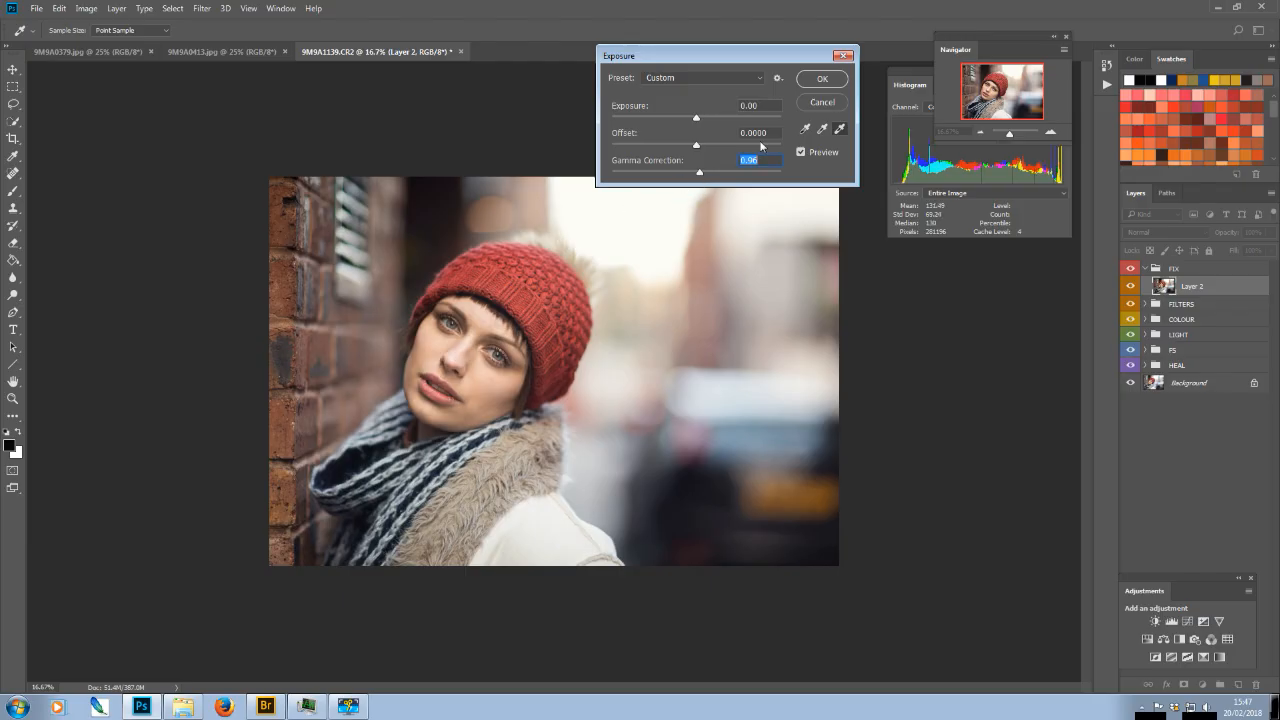
pyautogui.click(824, 82)
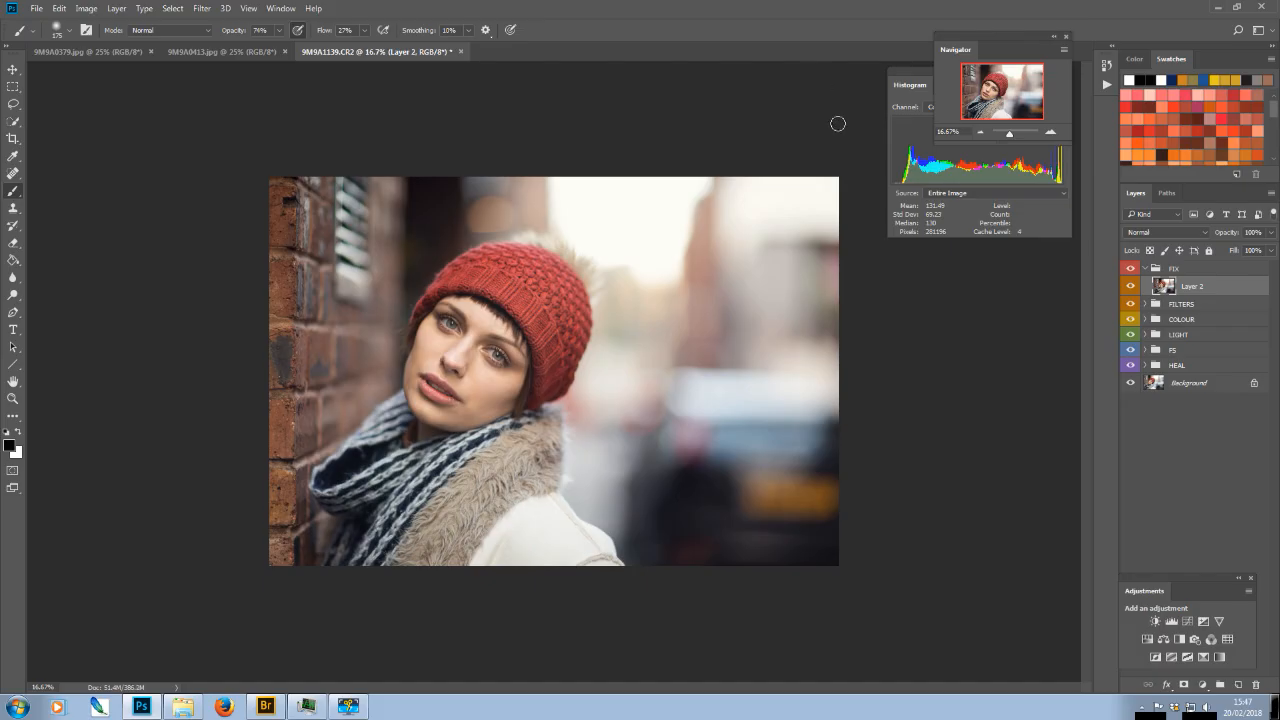
# Compare the portrait with the photos 9M9A0379.jpg and 9M9A0413.jpg, then review the portrait closer up
pyautogui.click(83, 54)
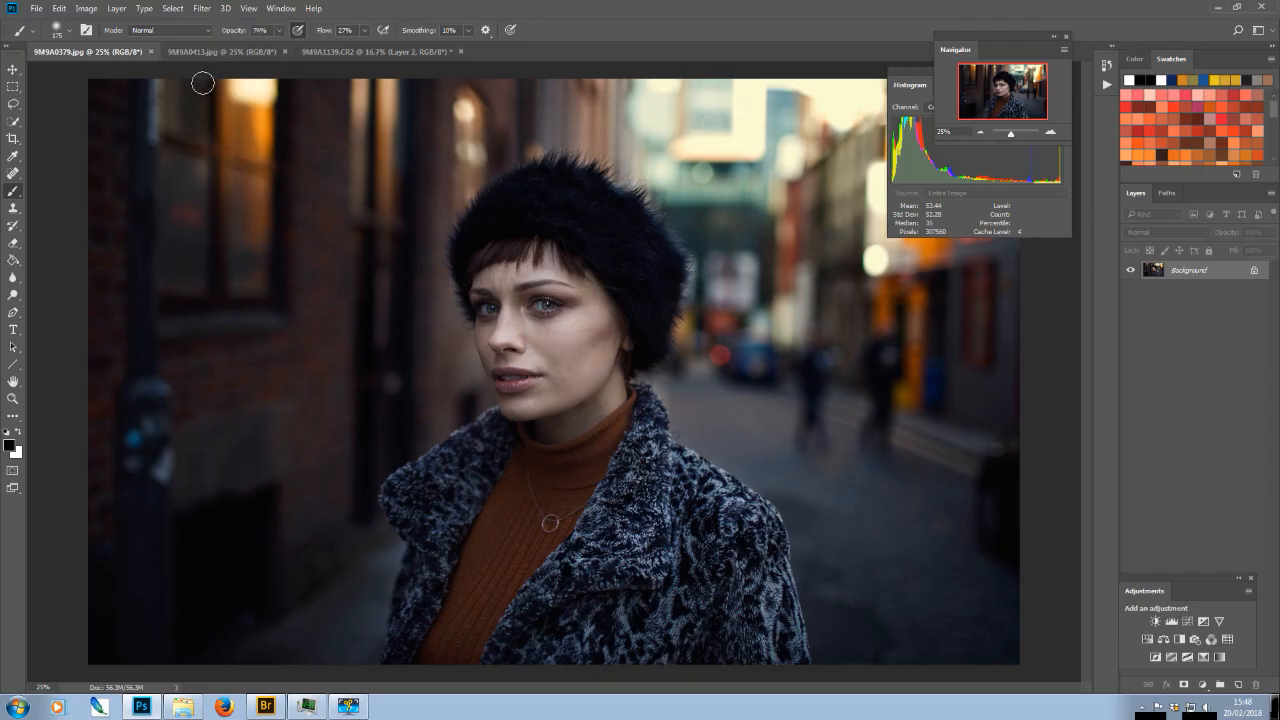
pyautogui.click(202, 50)
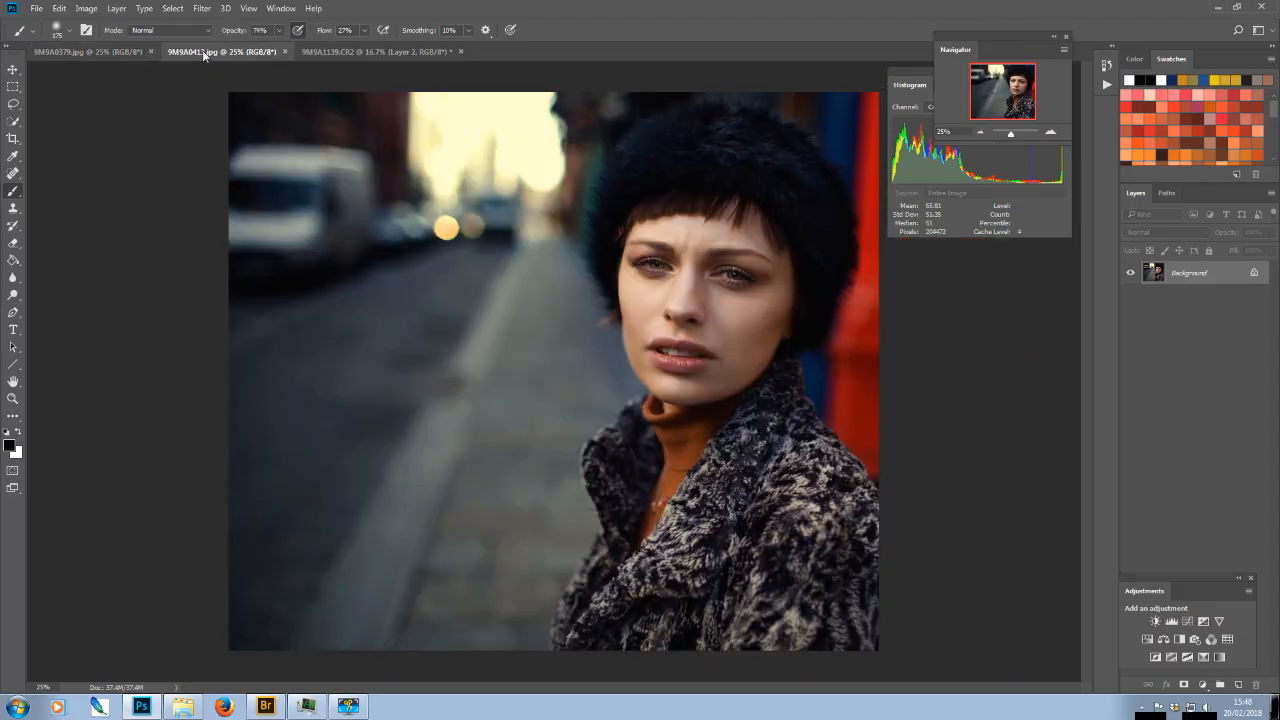
pyautogui.click(111, 53)
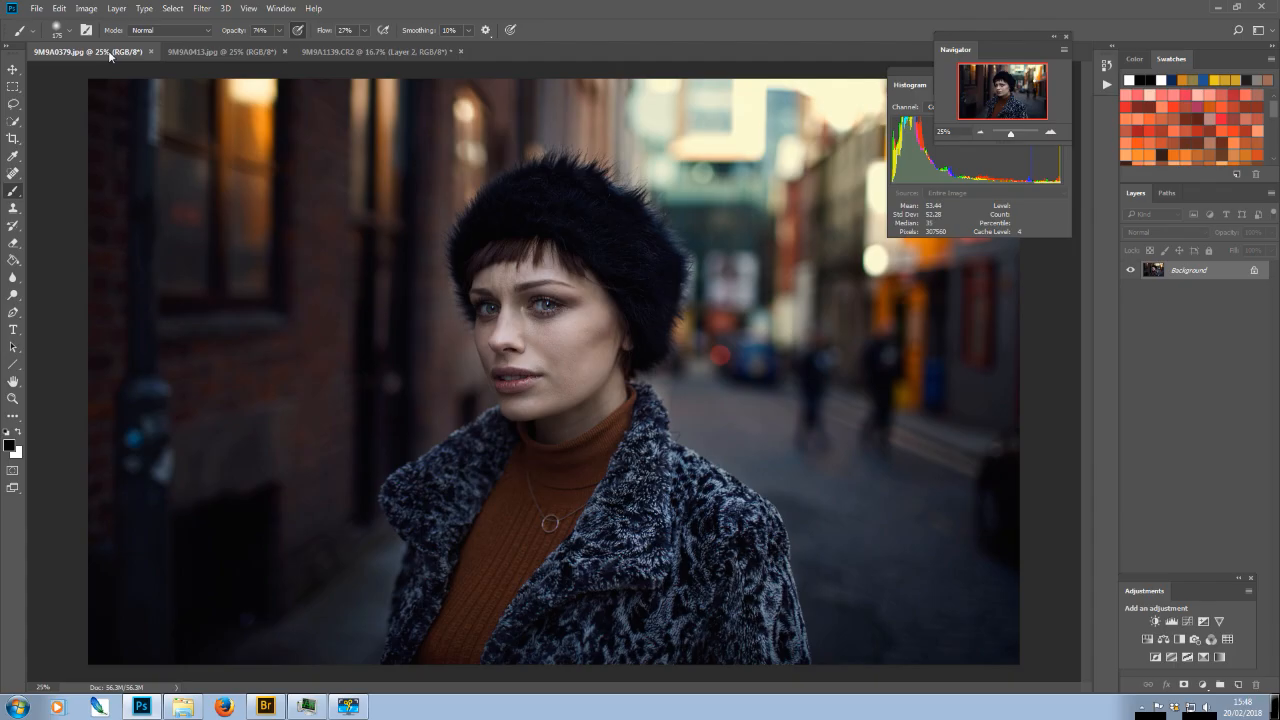
pyautogui.click(226, 52)
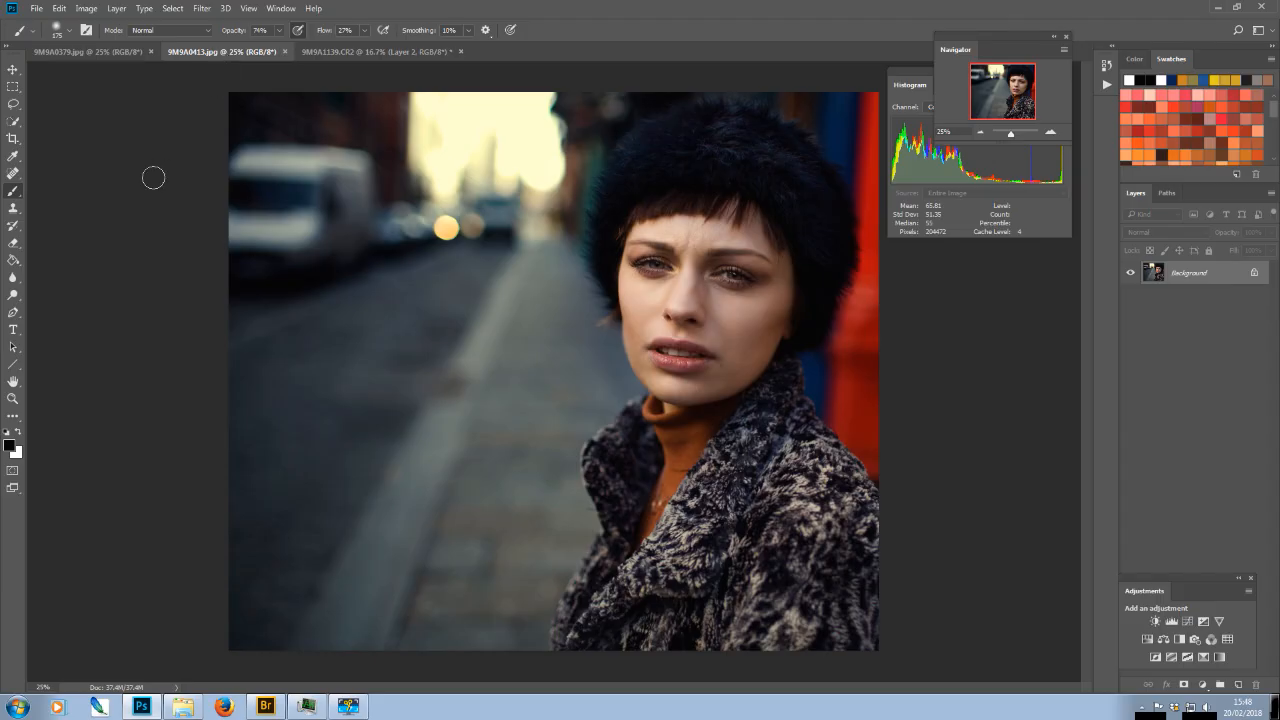
pyautogui.click(368, 52)
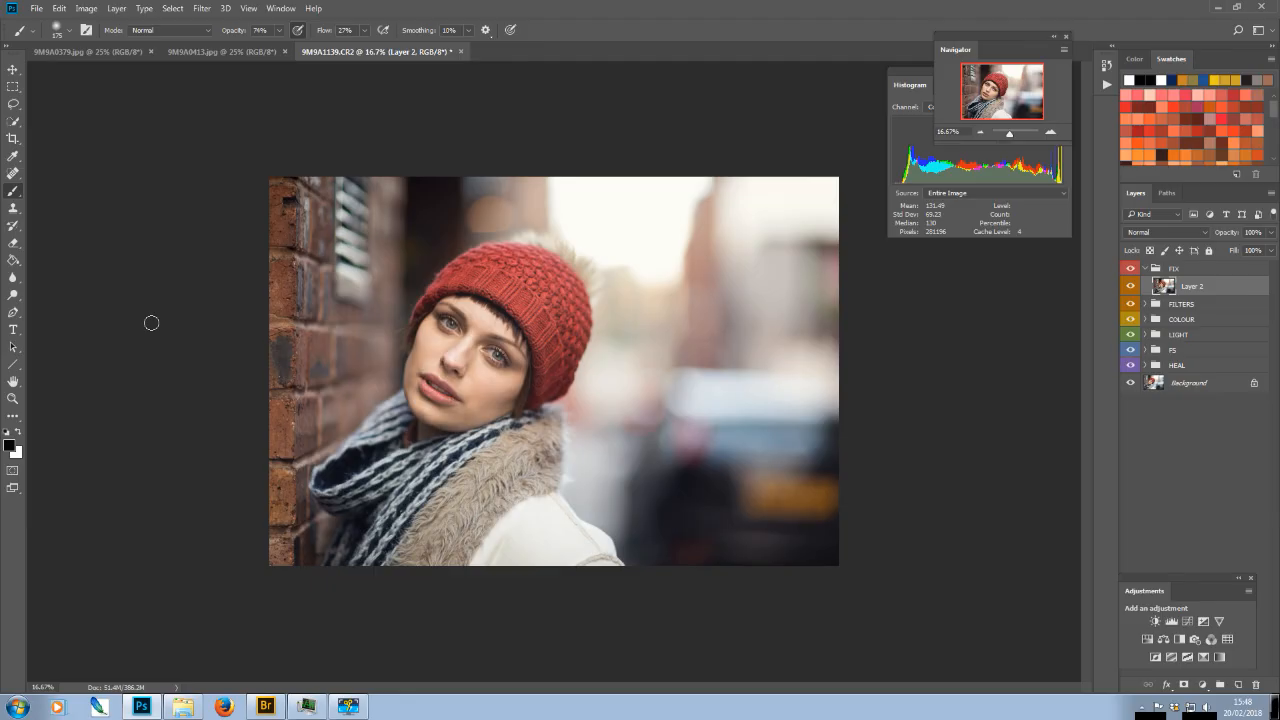
pyautogui.hotkey('ctrl', '+')
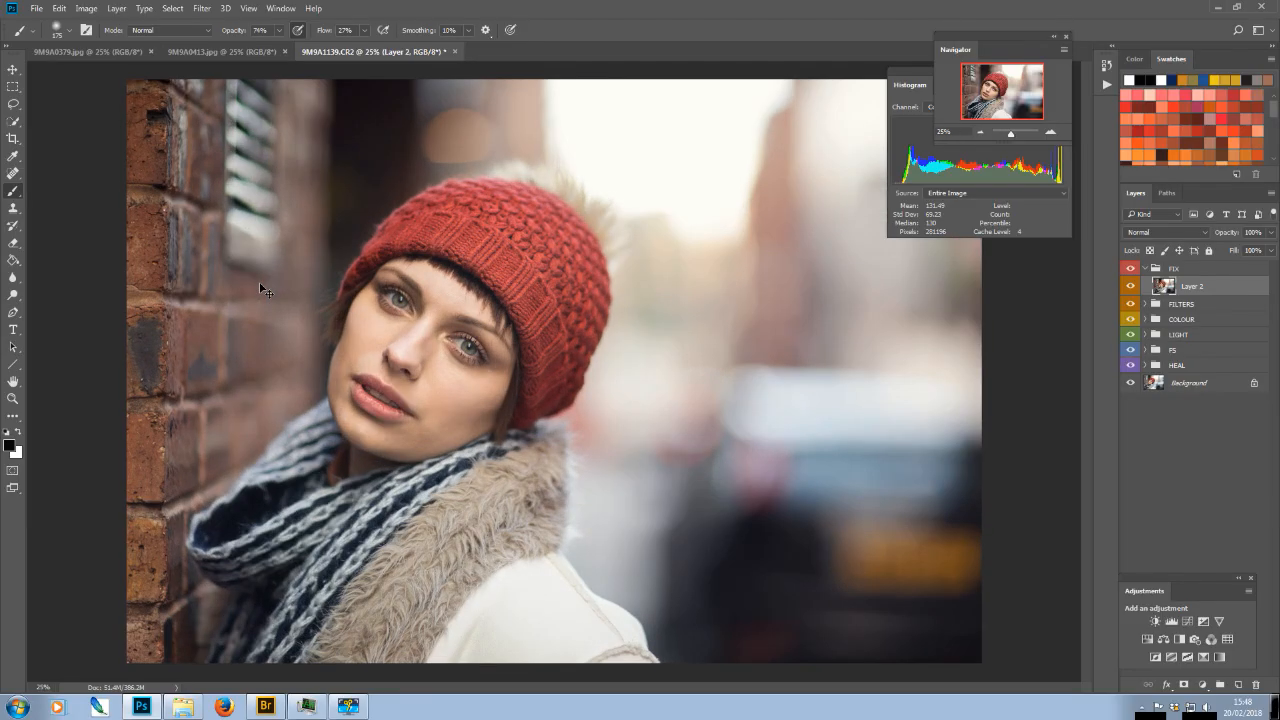
pyautogui.hotkey('ctrl', '-')
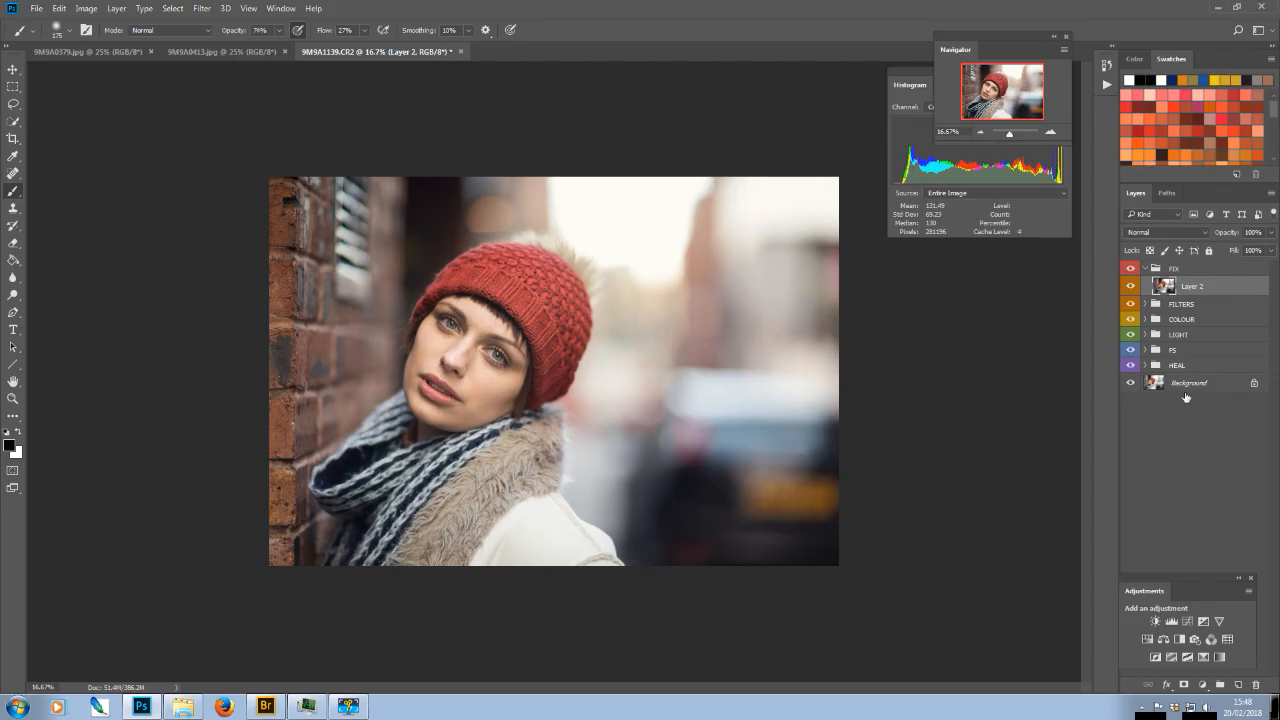
# Try a crop on the portrait: move in the left edge, restore the width, and trim the top to a height of about 11.28 in
pyautogui.click(1188, 384)
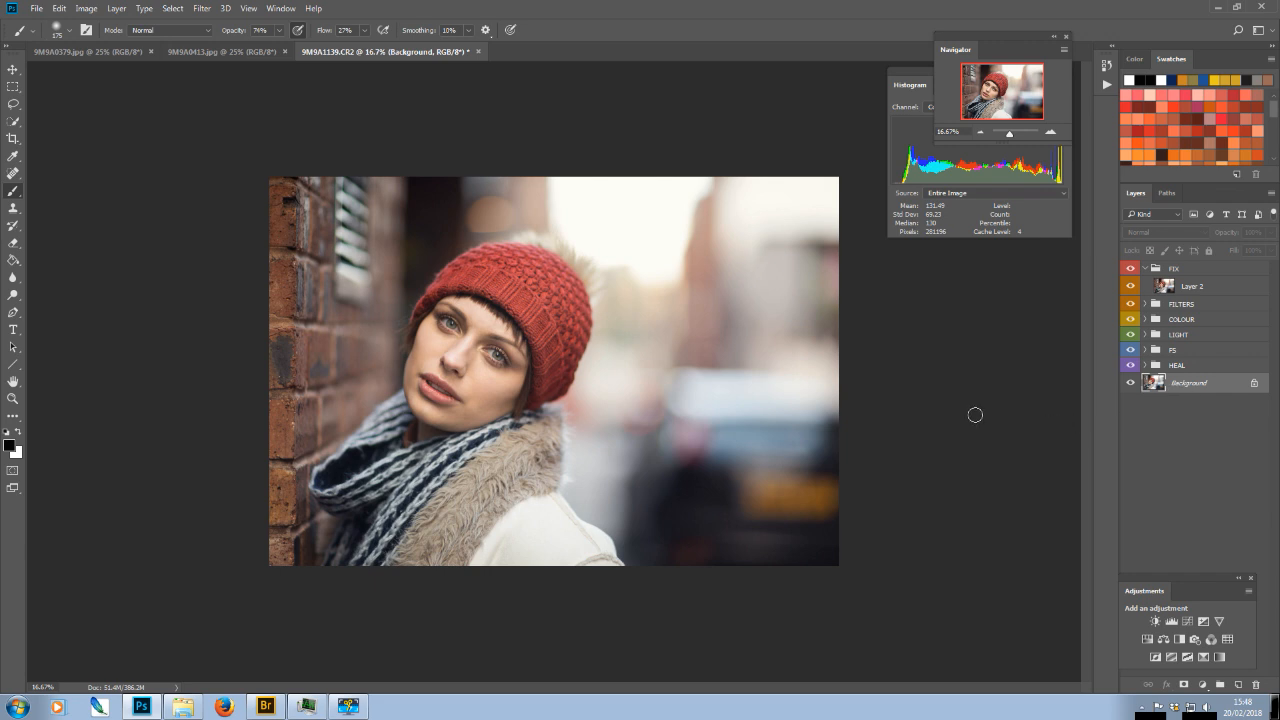
pyautogui.press('c')
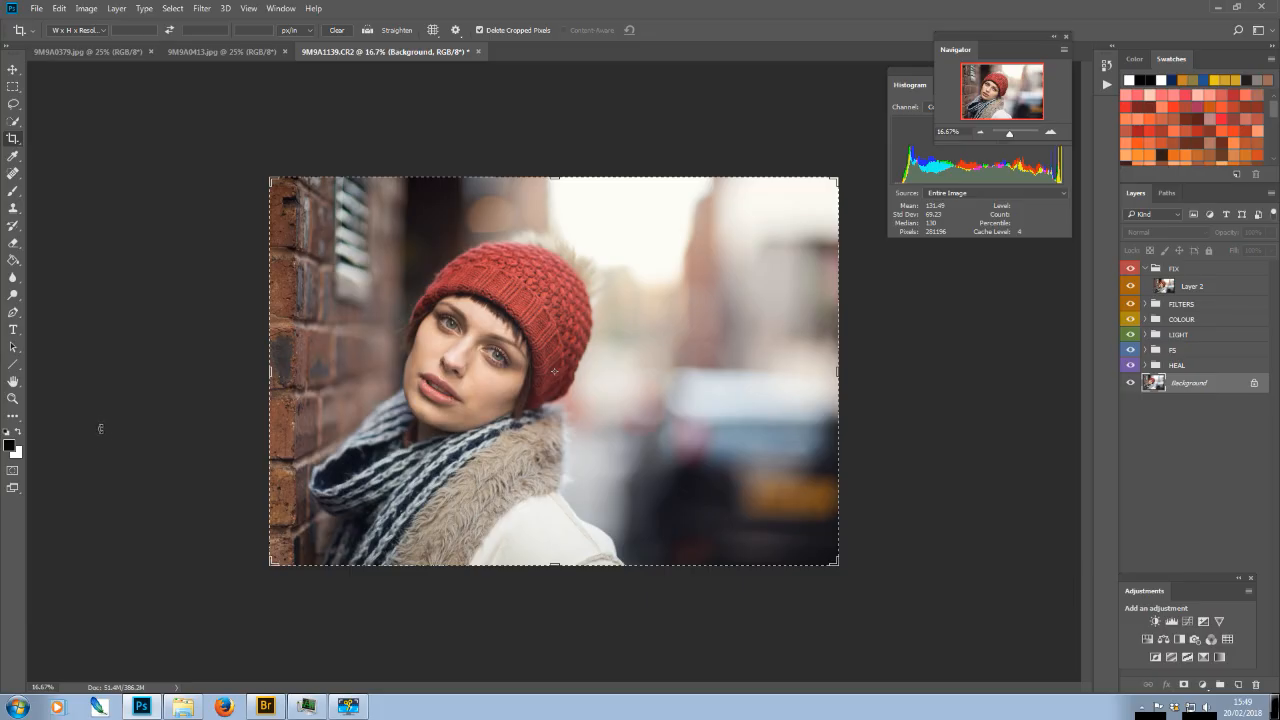
pyautogui.moveTo(272, 371); pyautogui.dragTo(284, 371)
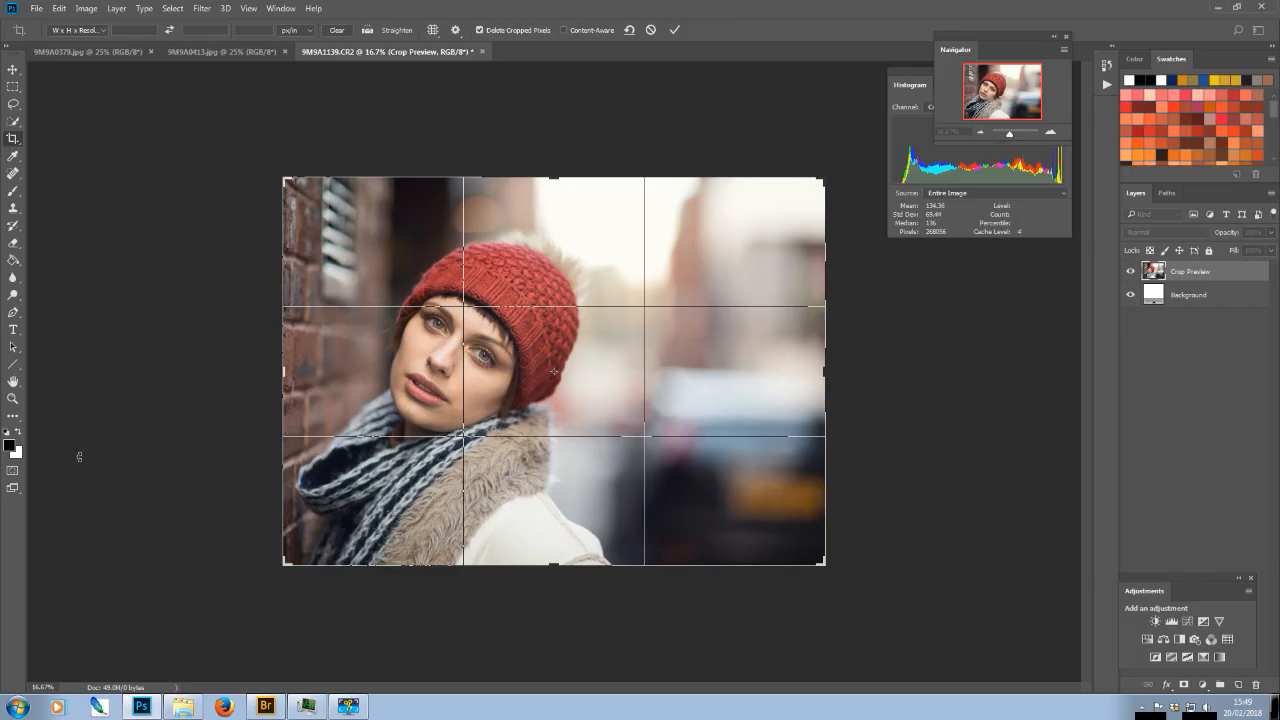
pyautogui.moveTo(281, 378)
pyautogui.mouseDown()
pyautogui.moveTo(265, 374)
pyautogui.moveTo(280, 372)
pyautogui.moveTo(279, 387)
pyautogui.mouseUp()
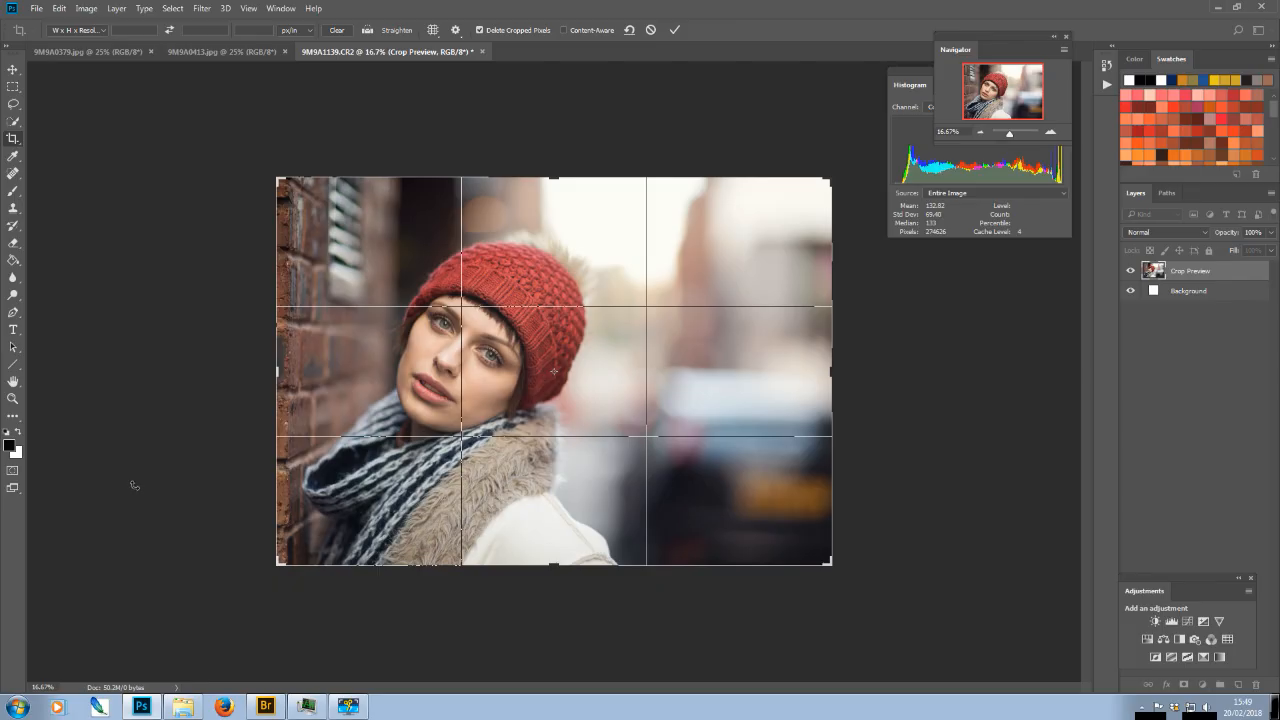
pyautogui.moveTo(276, 372); pyautogui.dragTo(269, 377)
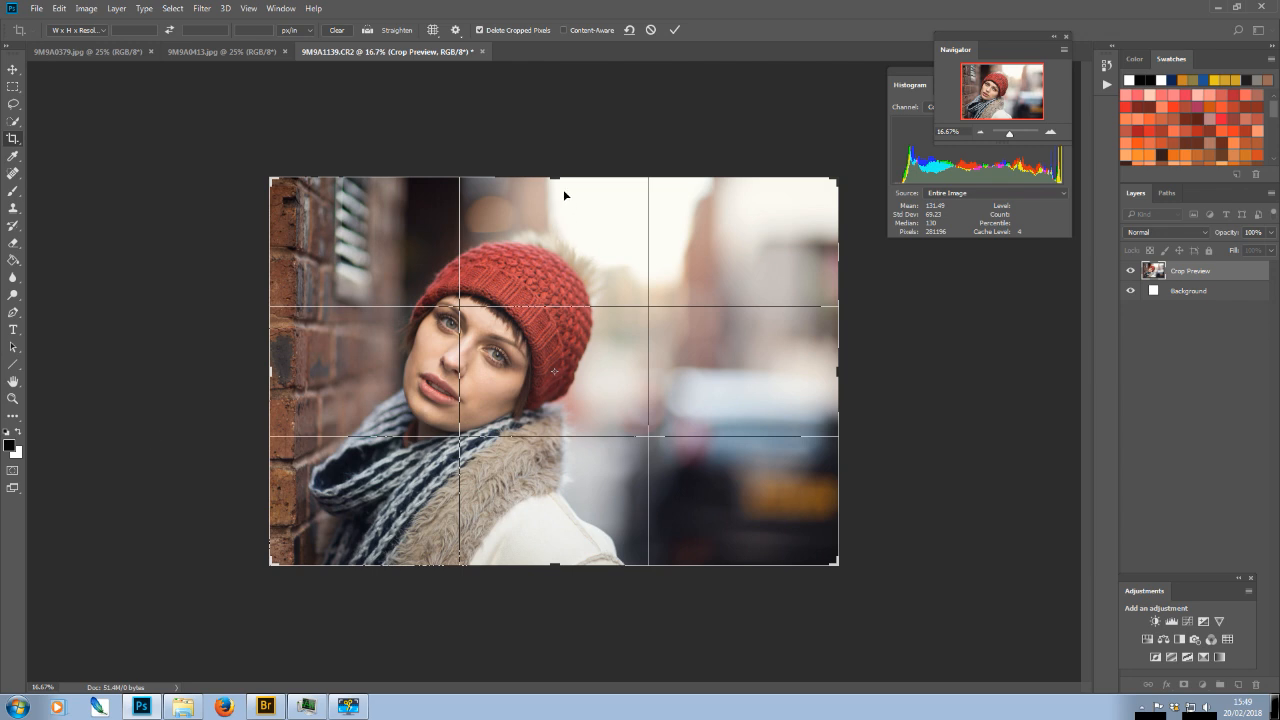
pyautogui.moveTo(557, 178); pyautogui.dragTo(555, 184)
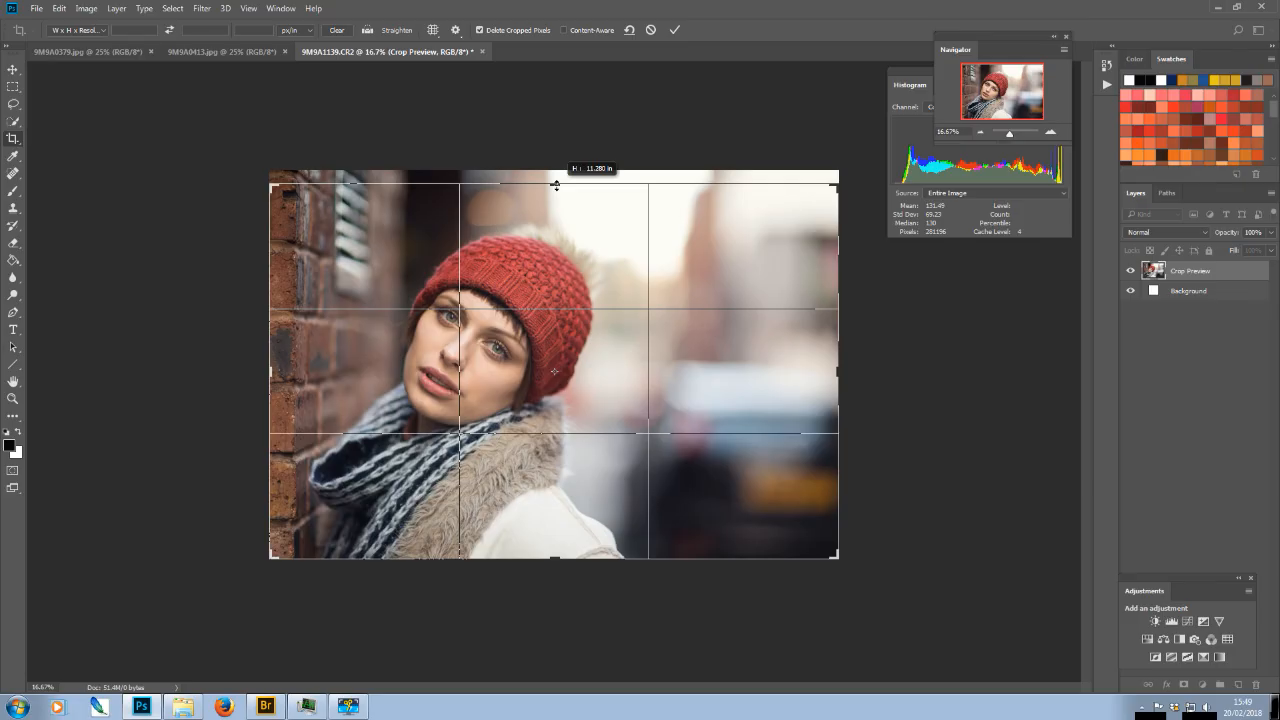
pyautogui.moveTo(555, 184); pyautogui.dragTo(555, 184)
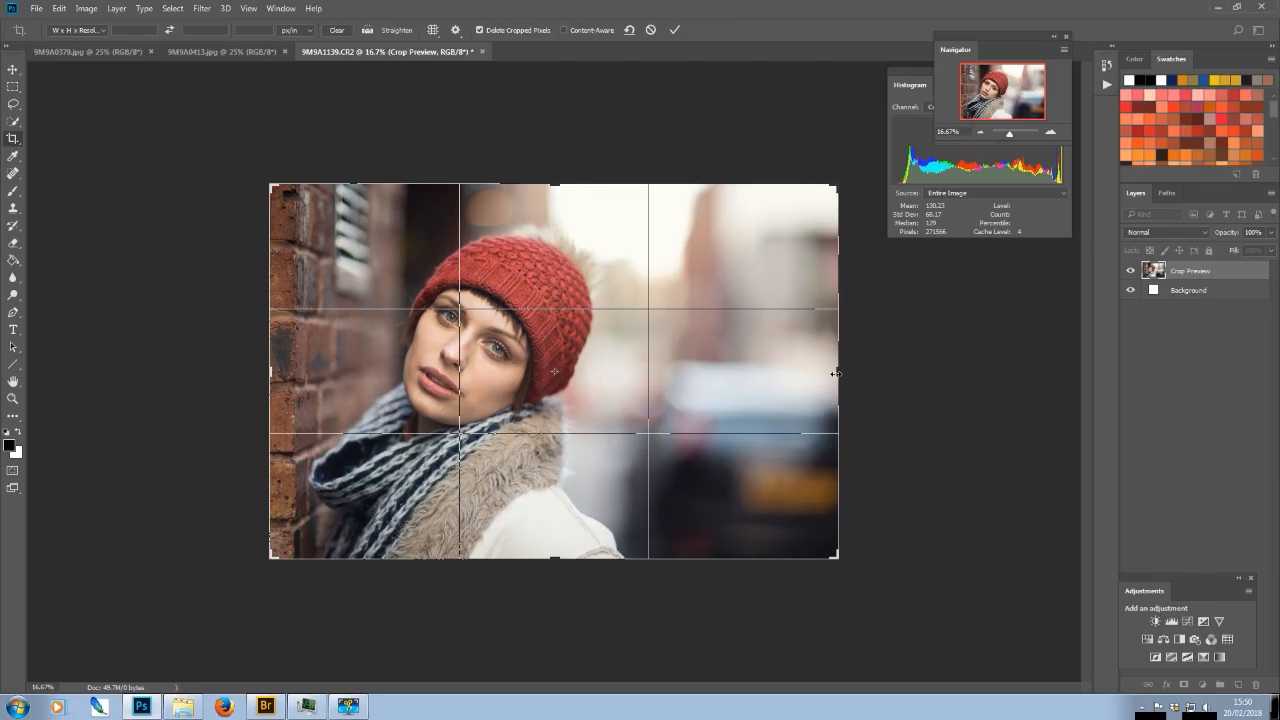
# Try narrowing the crop from the right to a width of about 11.6 in, restore the full width, and cancel the crop
pyautogui.moveTo(836, 373); pyautogui.dragTo(746, 388)
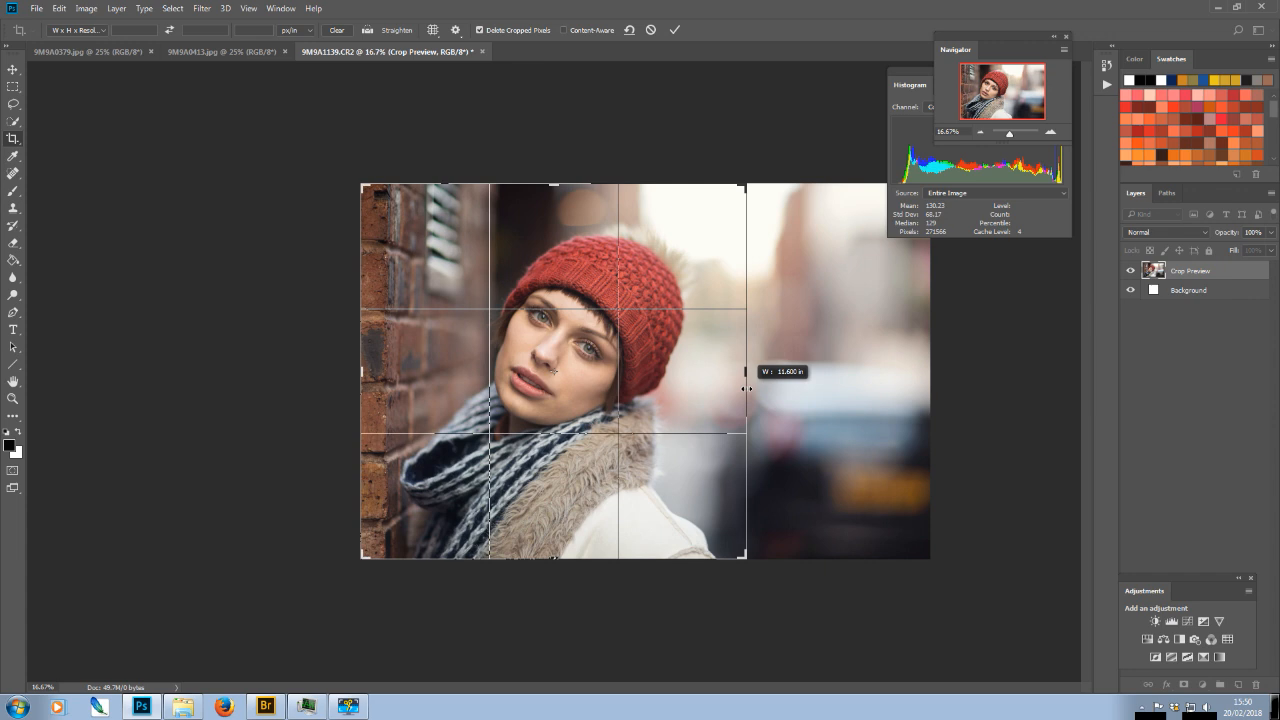
pyautogui.moveTo(746, 388); pyautogui.dragTo(838, 400)
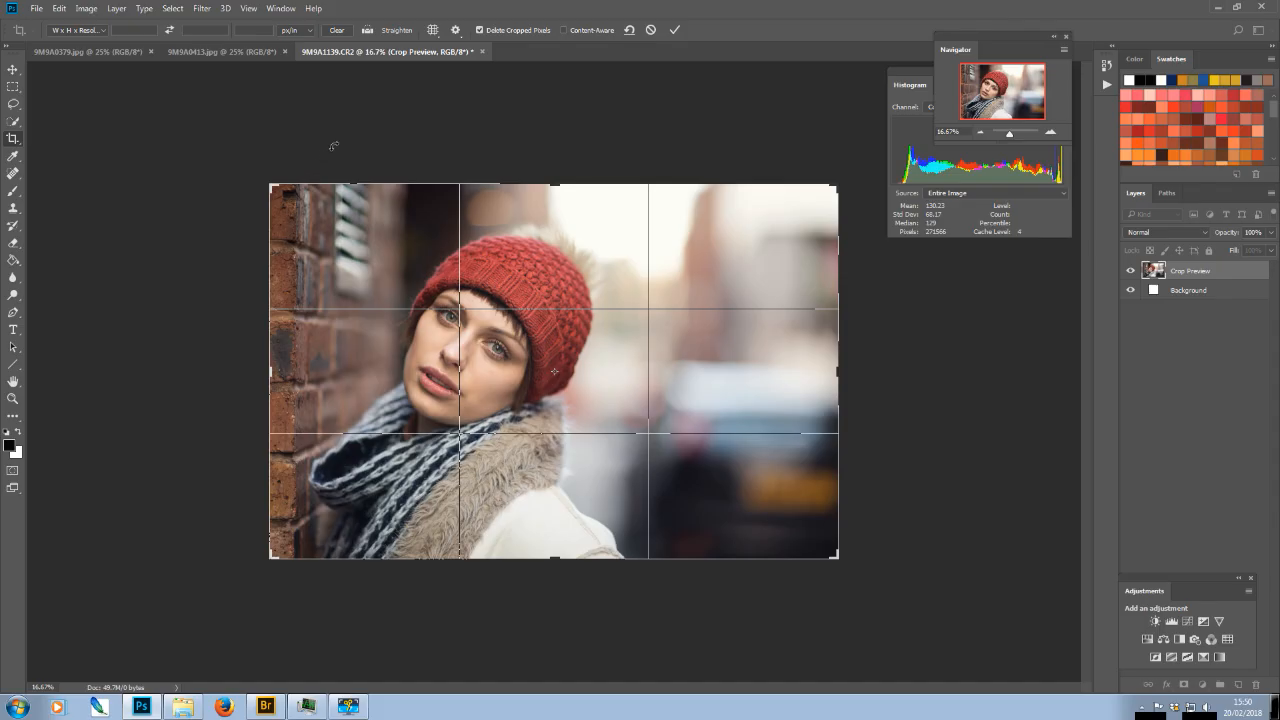
pyautogui.rightClick(378, 251)
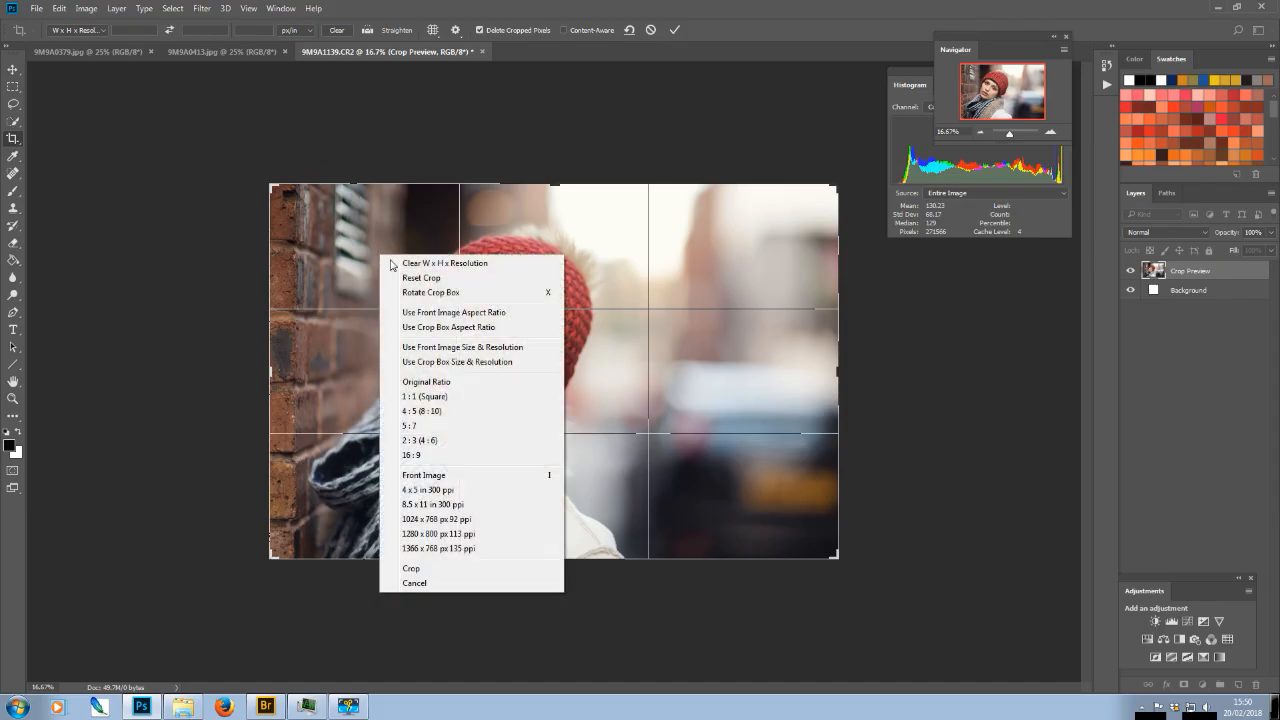
pyautogui.click(439, 586)
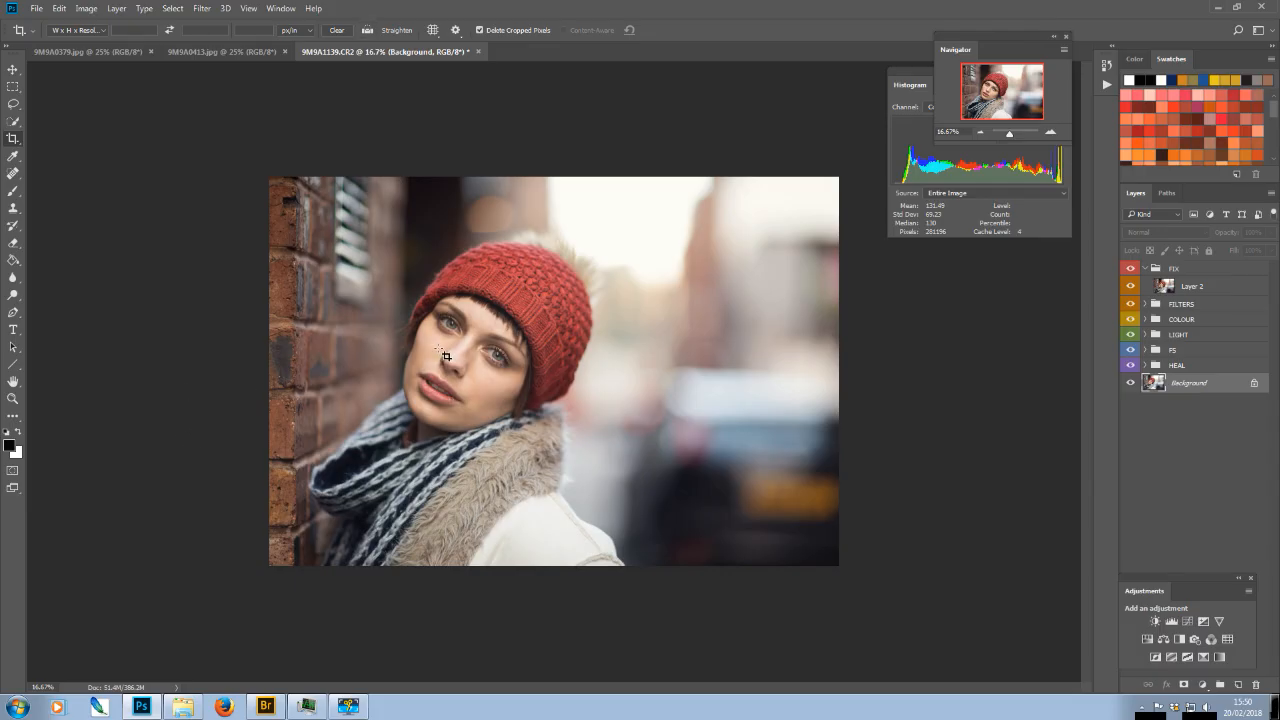
# Inspect the retouched portrait at several magnifications, from a small overall view to a close-up of the face
pyautogui.hotkey('ctrl', '-')
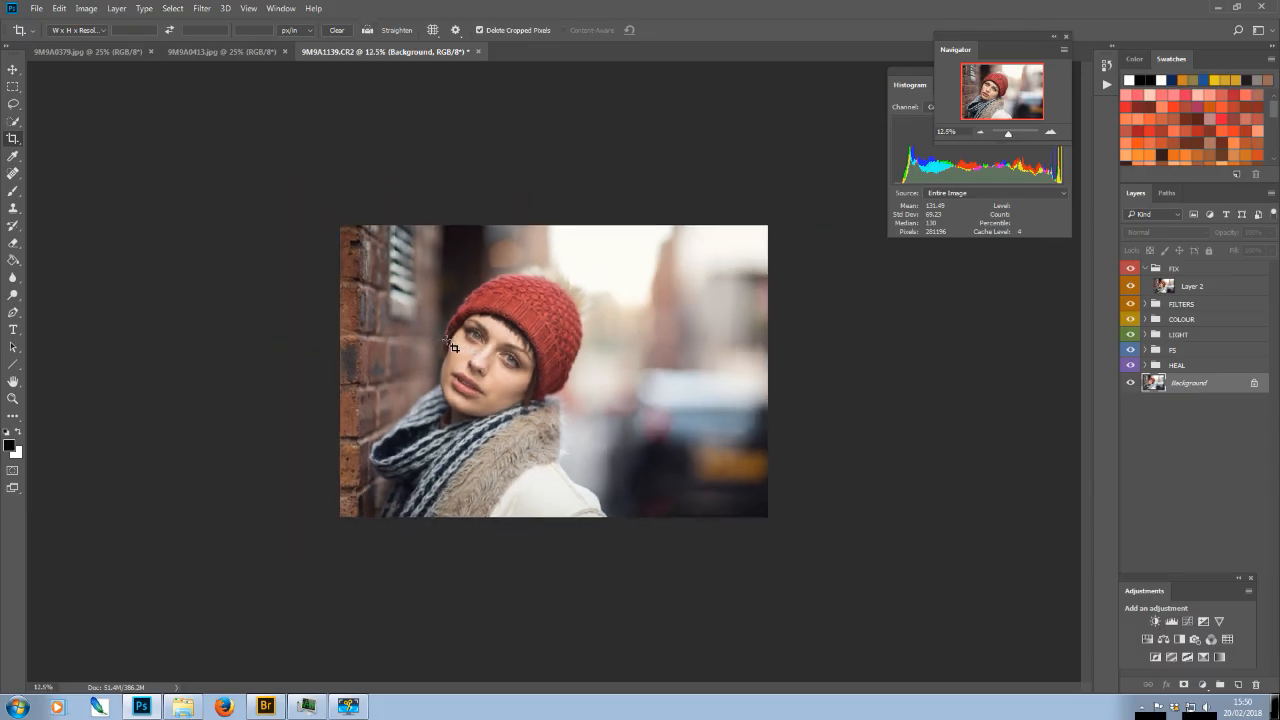
pyautogui.press('ctrl')
pyautogui.hotkey('ctrl', '-')
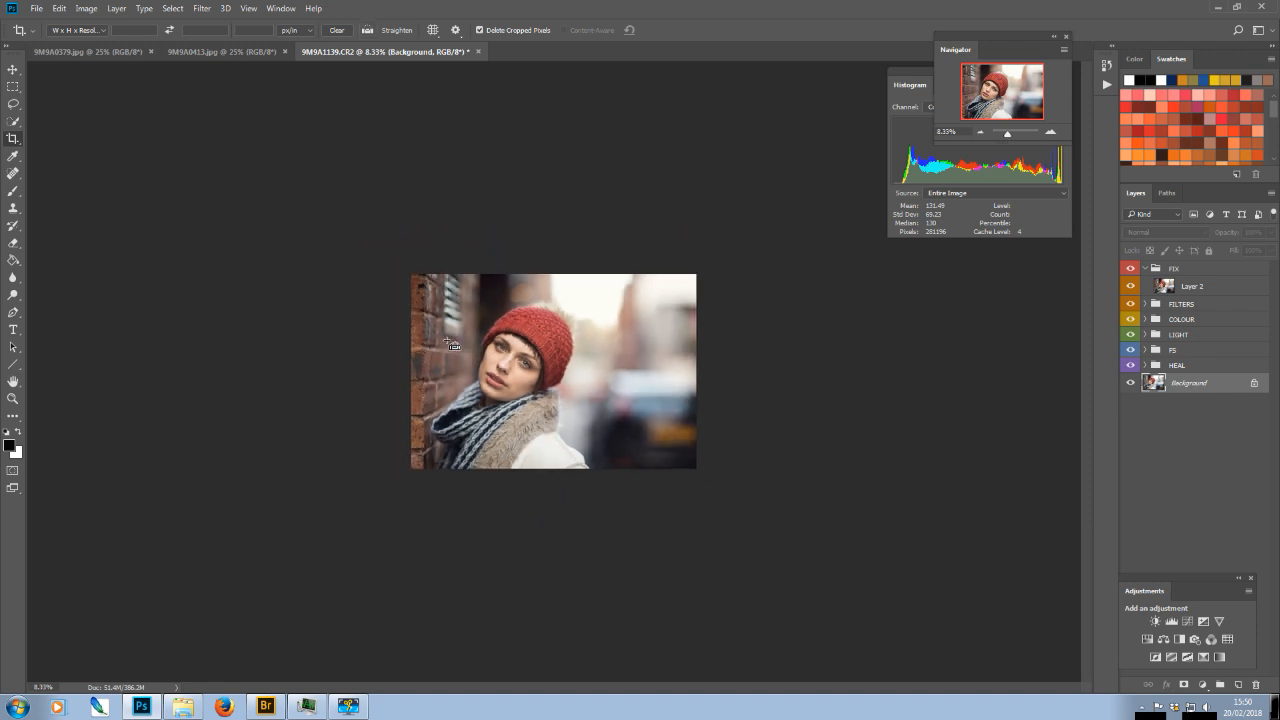
pyautogui.hotkey('ctrl', '+')
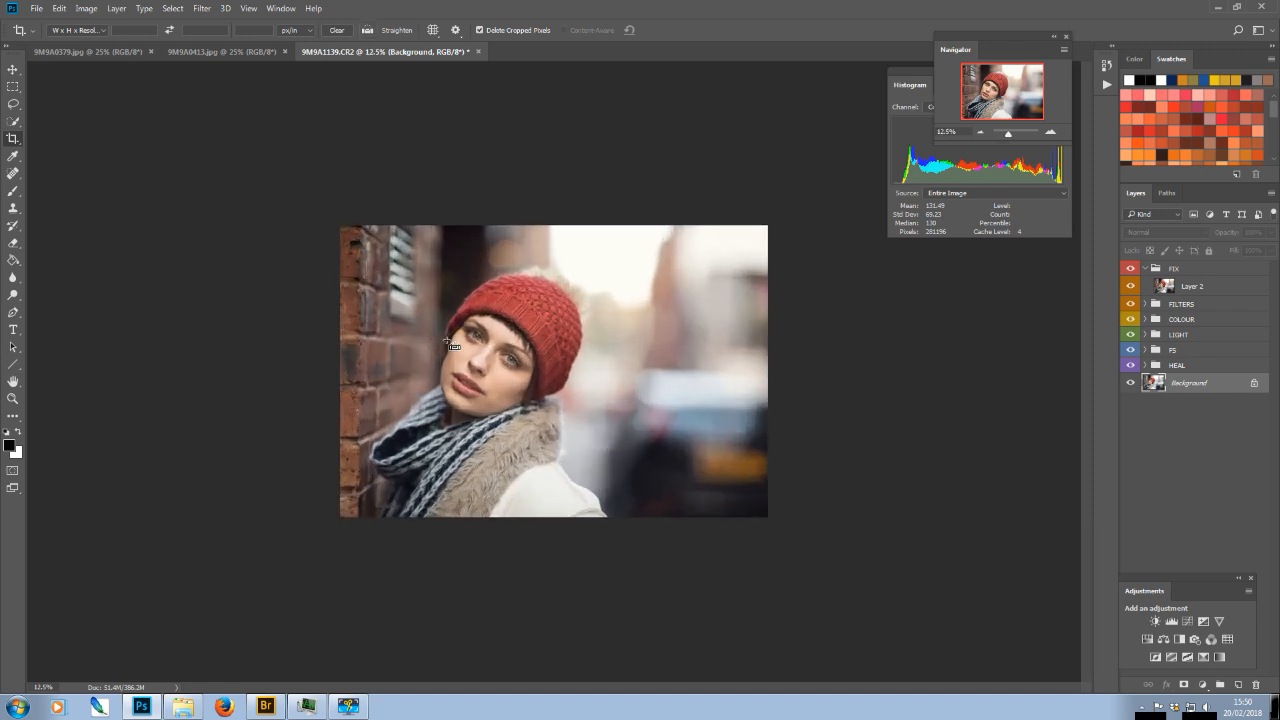
pyautogui.hotkey('ctrl', '+')
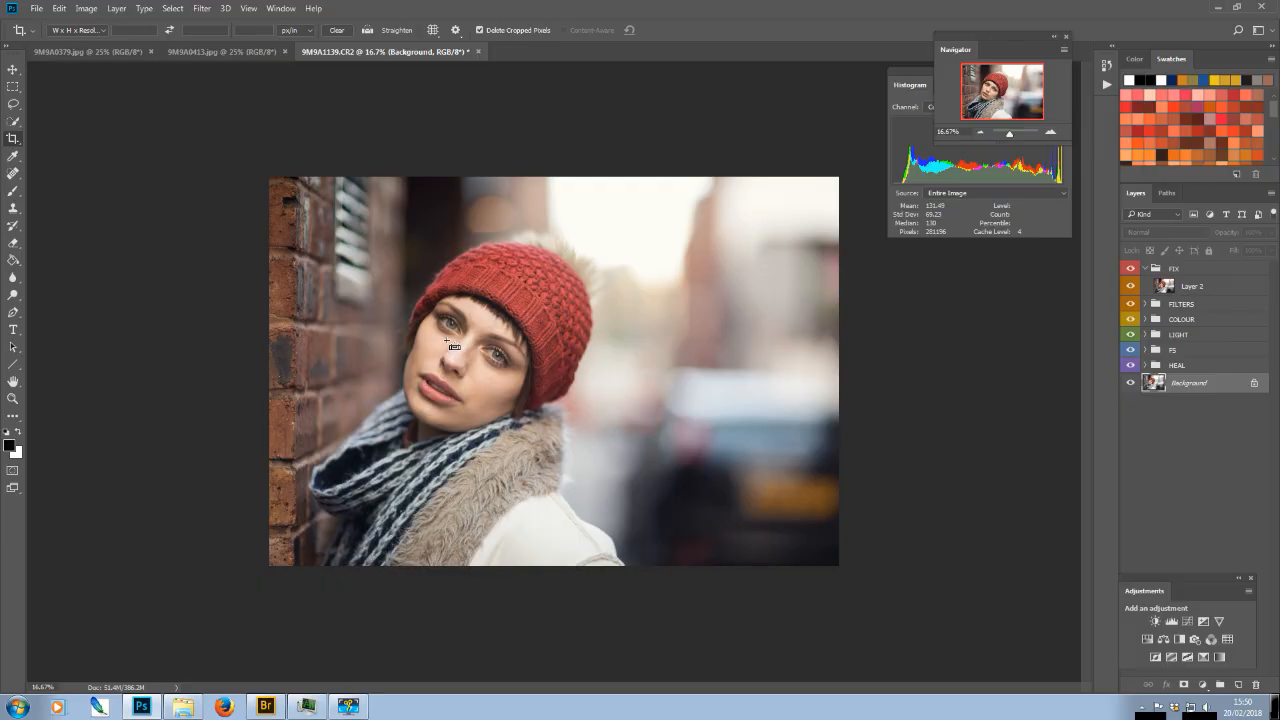
pyautogui.hotkey('ctrl', '+')
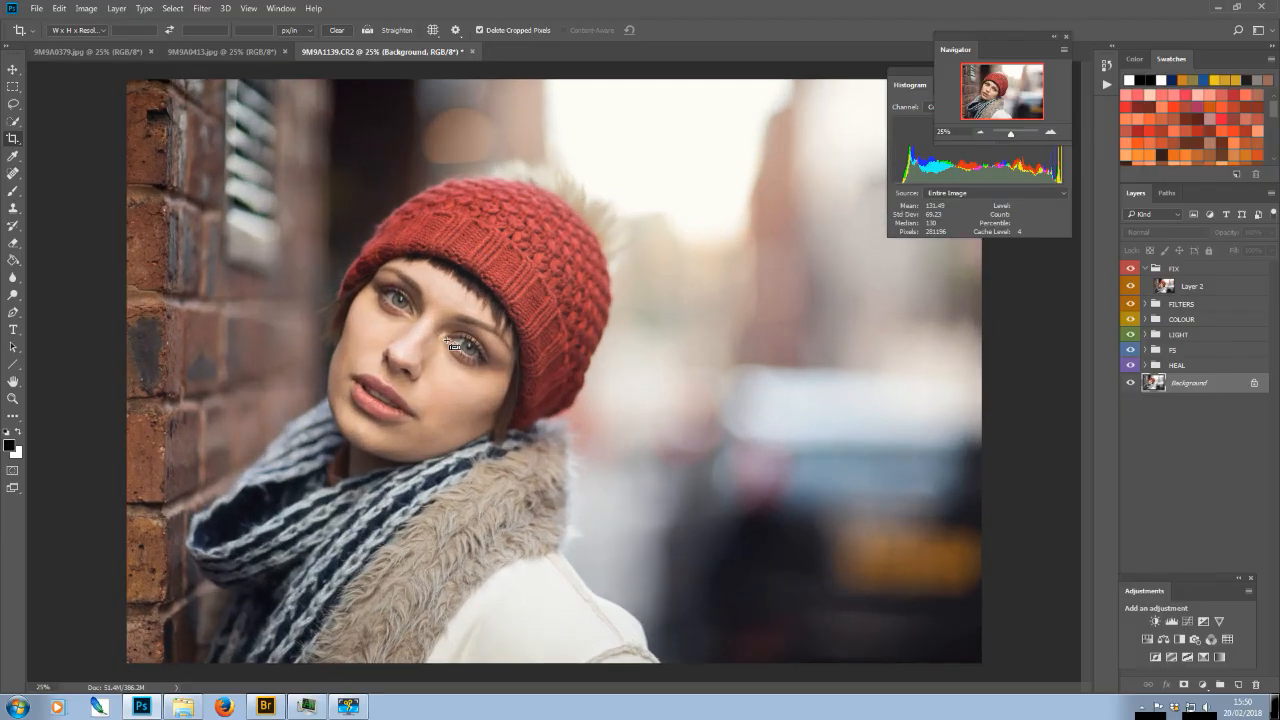
pyautogui.hotkey('ctrl', '+')
pyautogui.hotkey('ctrl', '+')
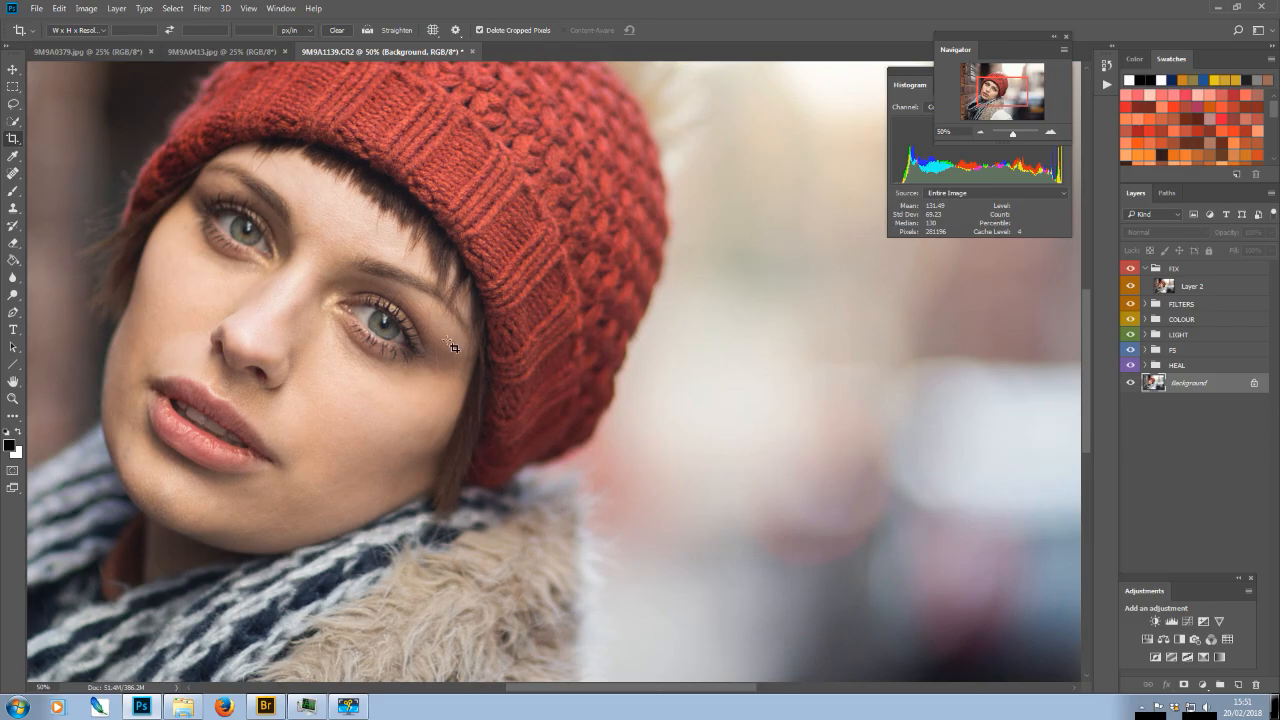
pyautogui.press('ctrl')
pyautogui.hotkey('ctrl', '-')
pyautogui.hotkey('ctrl', '-')
pyautogui.hotkey('ctrl', '-')
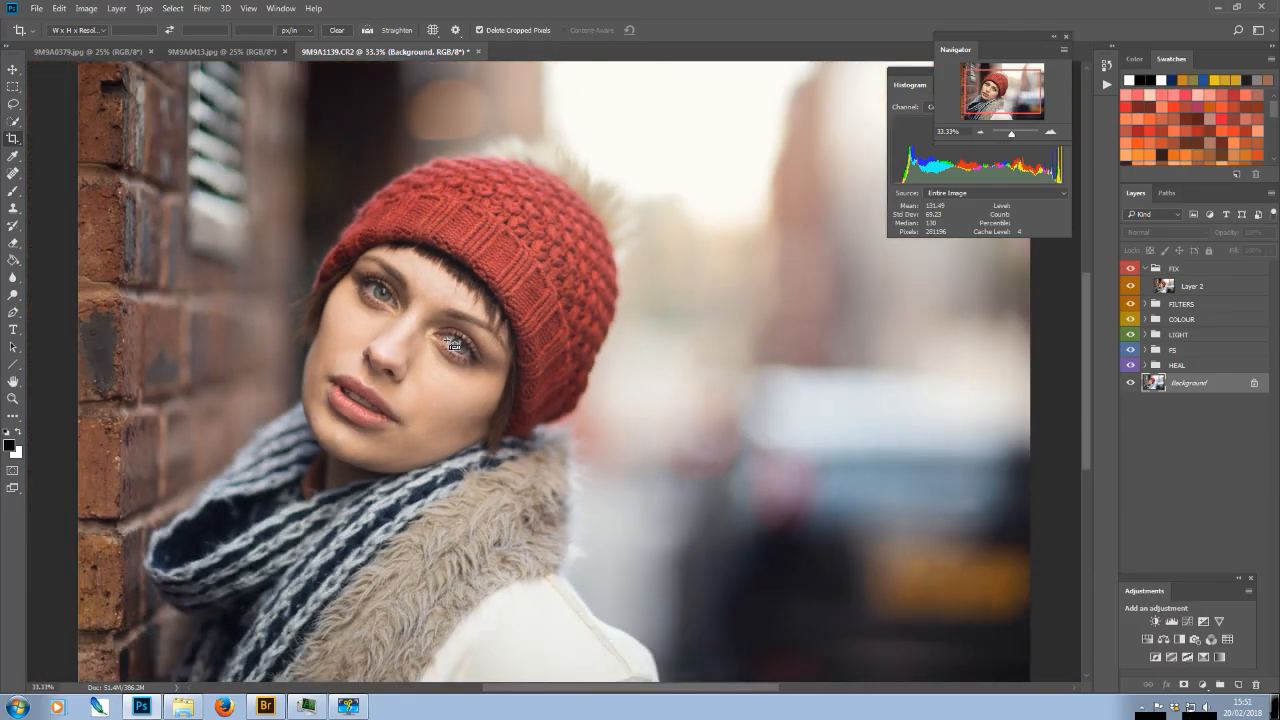